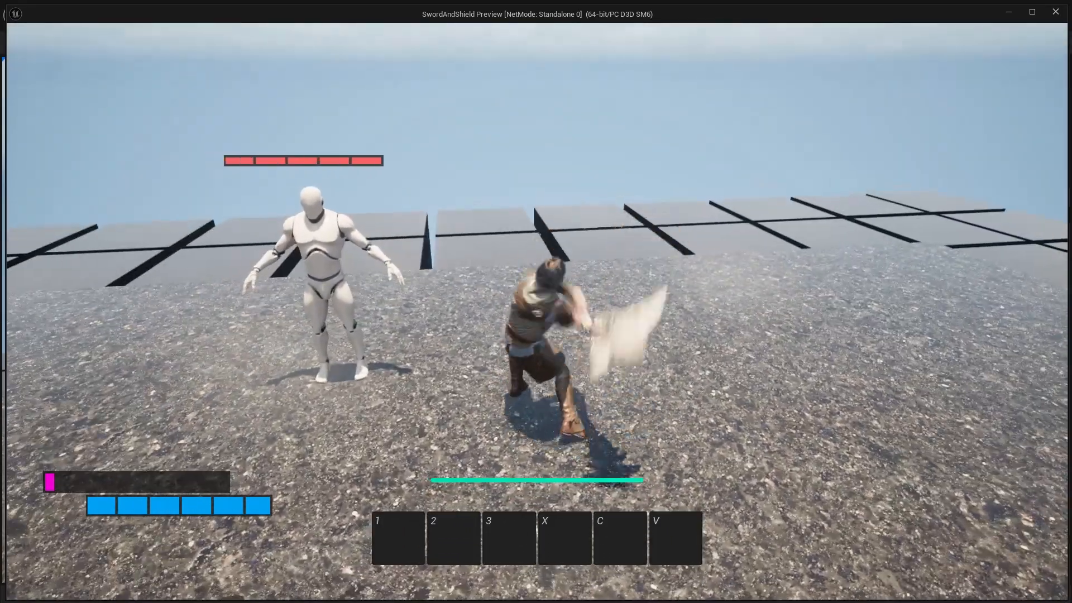
# Step: Playtest the two-handed attack combo against the target dummy from different directions, moving the character between swings, and end the preview
pyautogui.click(537, 312)
pyautogui.click(537, 311)
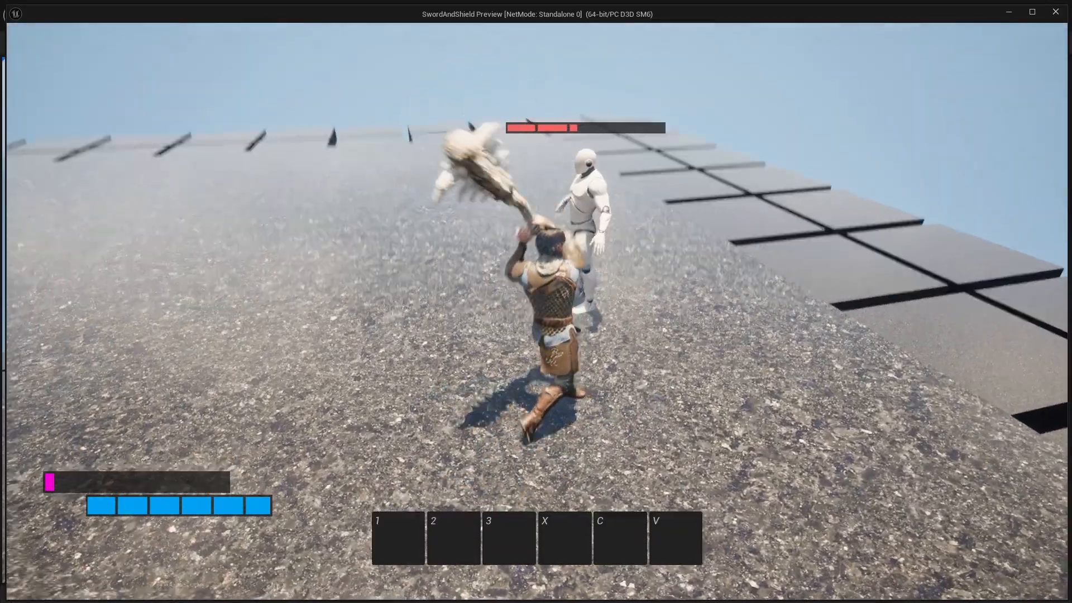
pyautogui.click(537, 312)
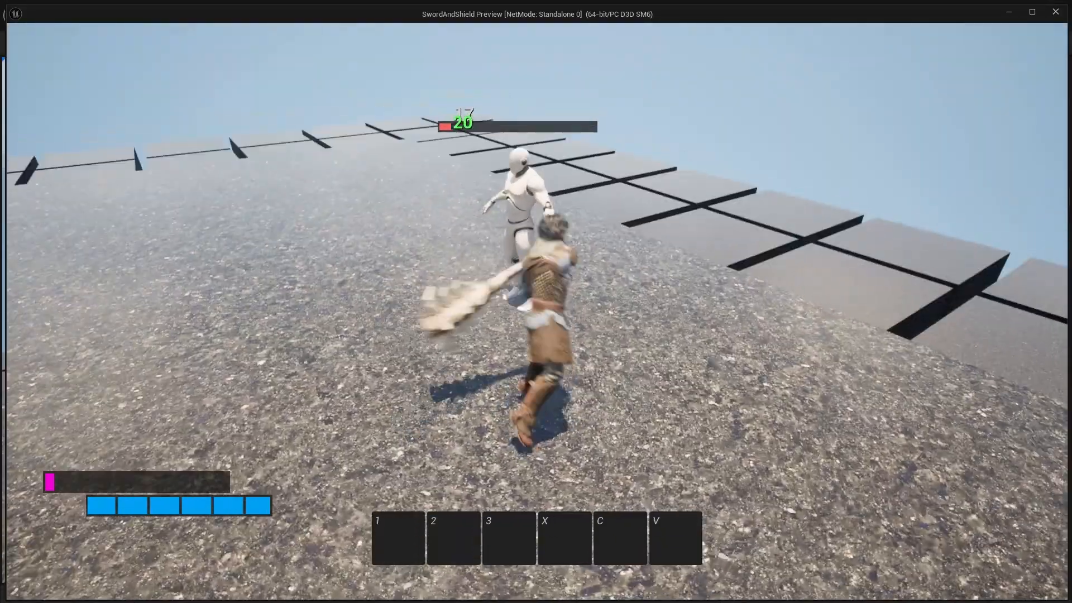
pyautogui.click(538, 312)
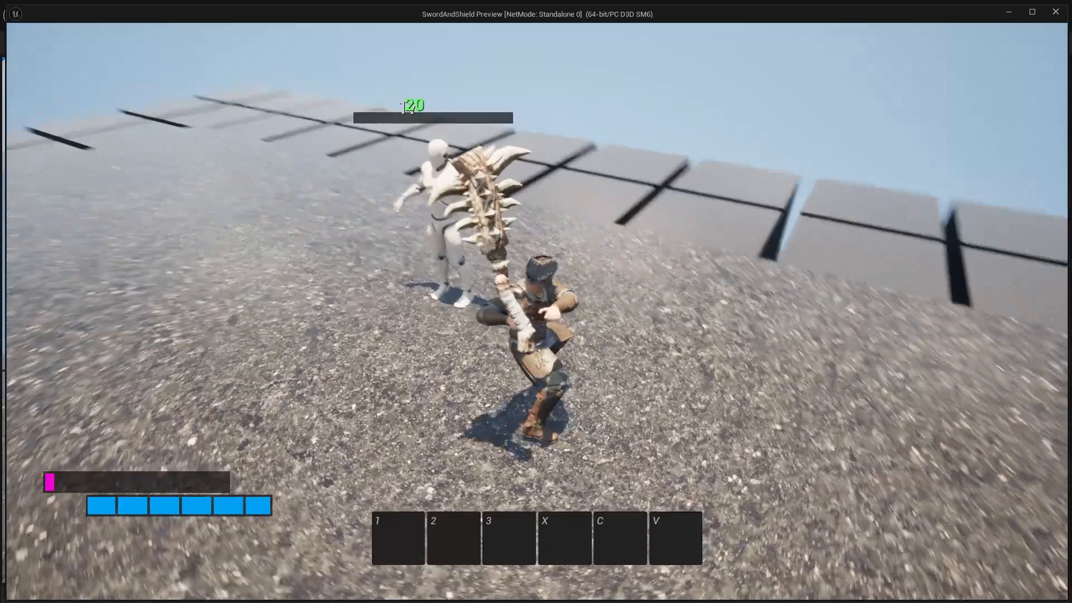
pyautogui.click(537, 312)
pyautogui.click(537, 311)
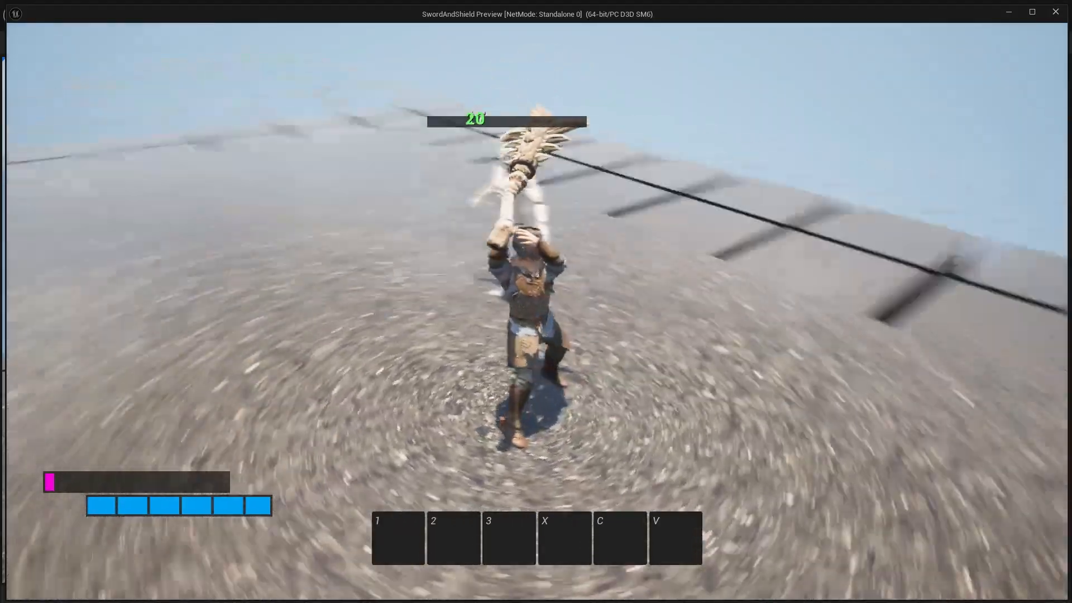
pyautogui.click(537, 311)
pyautogui.click(537, 312)
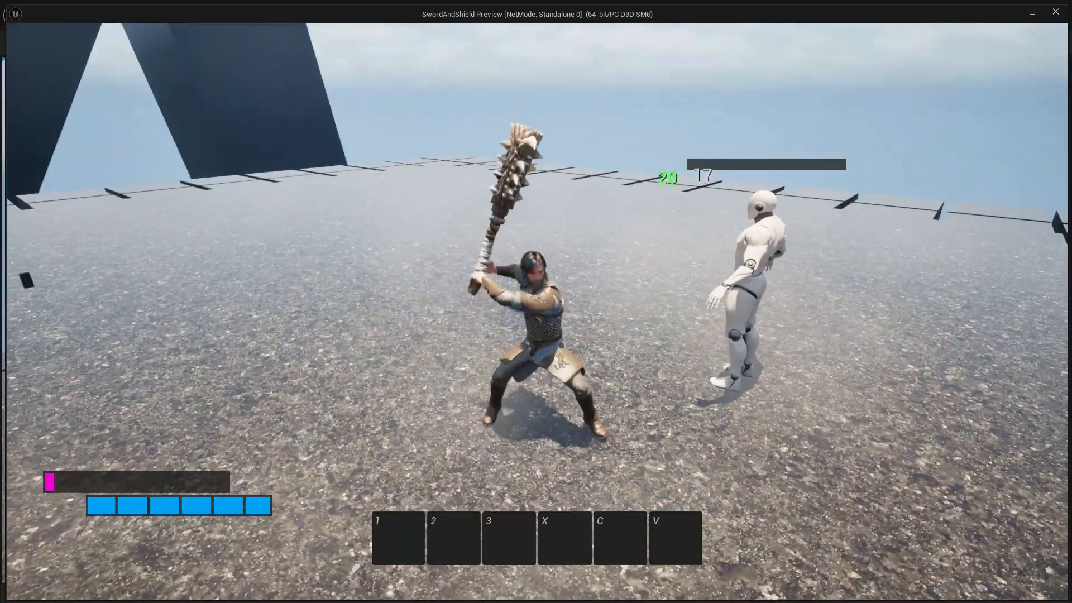
pyautogui.press('w')
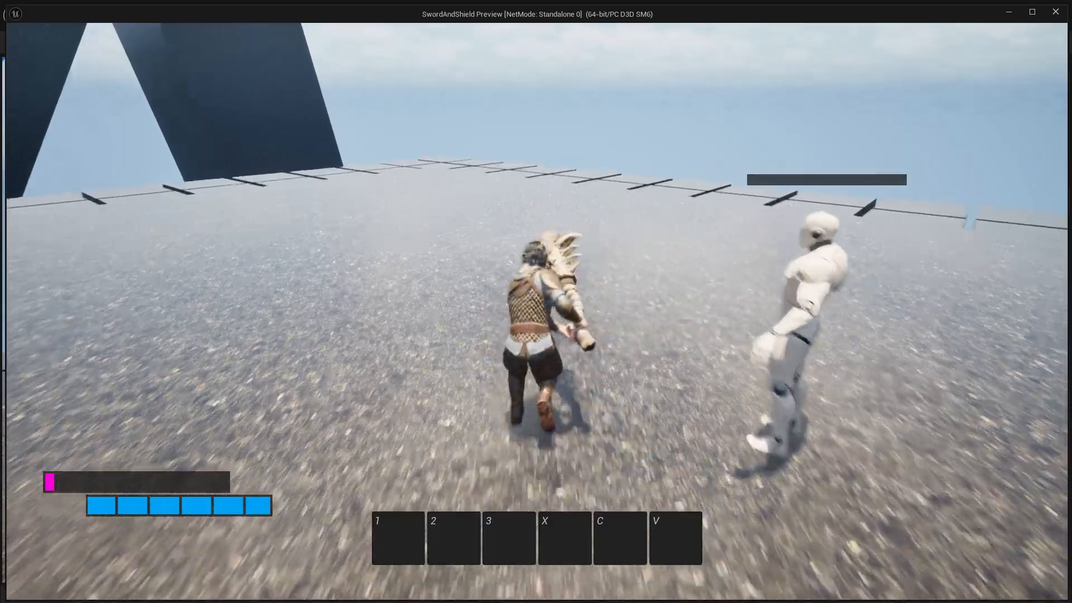
pyautogui.click(537, 312)
pyautogui.click(537, 312)
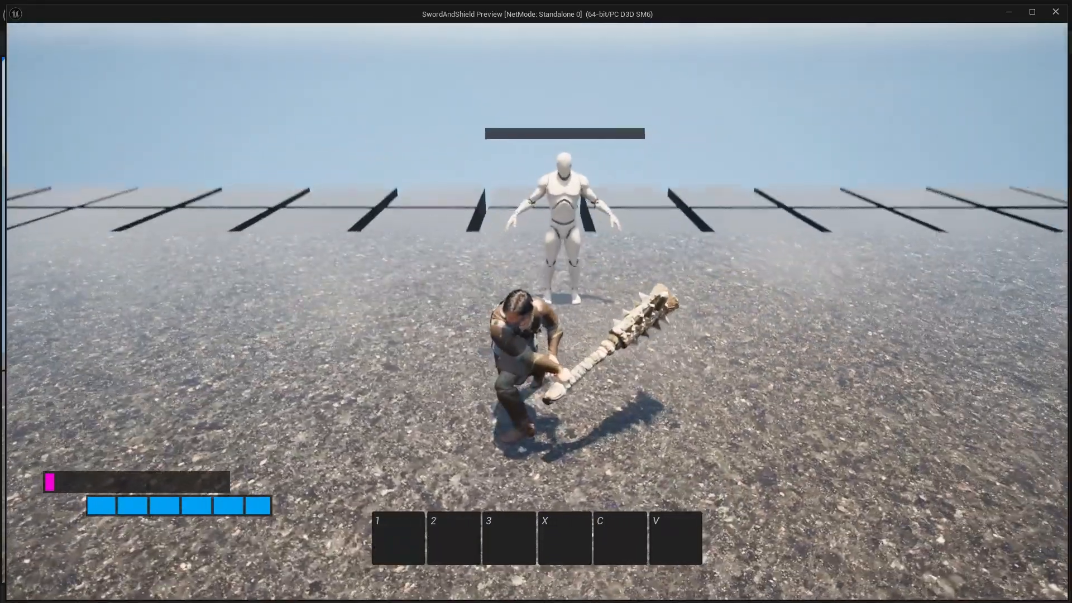
pyautogui.click(537, 311)
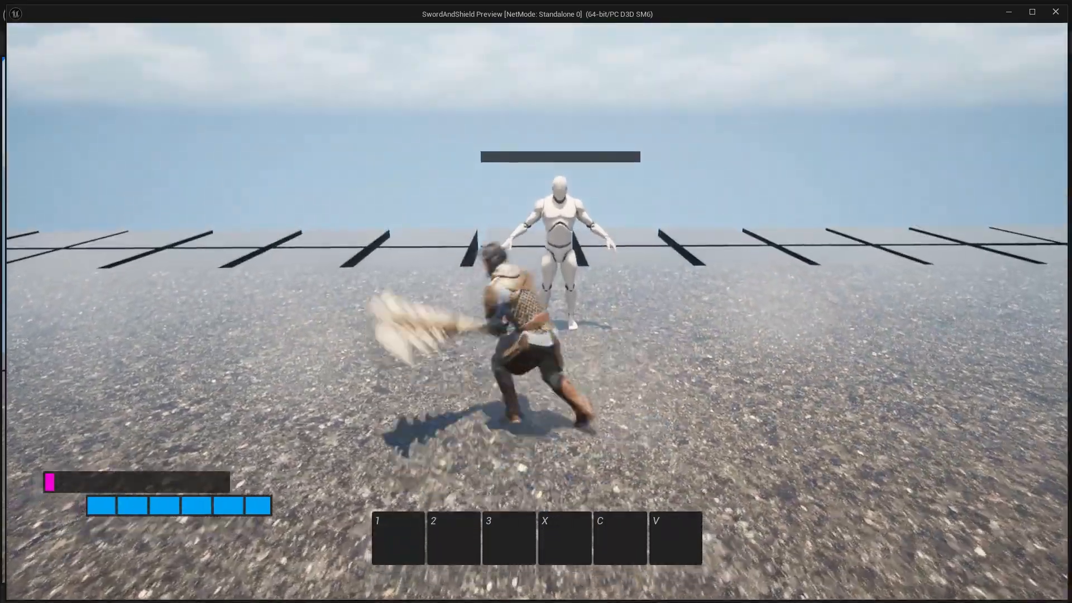
pyautogui.click(537, 312)
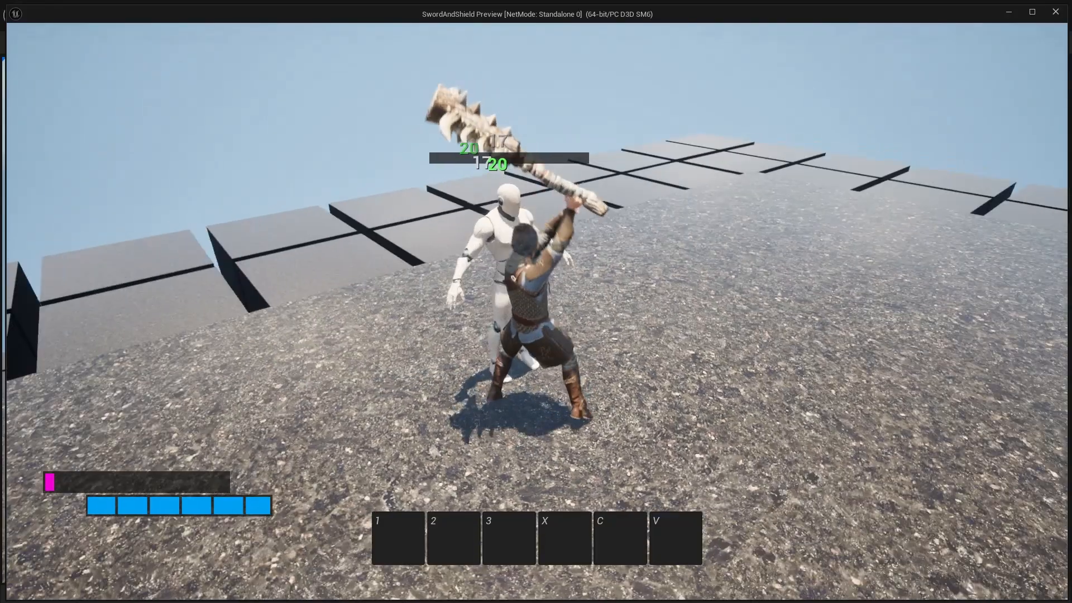
pyautogui.press('d')
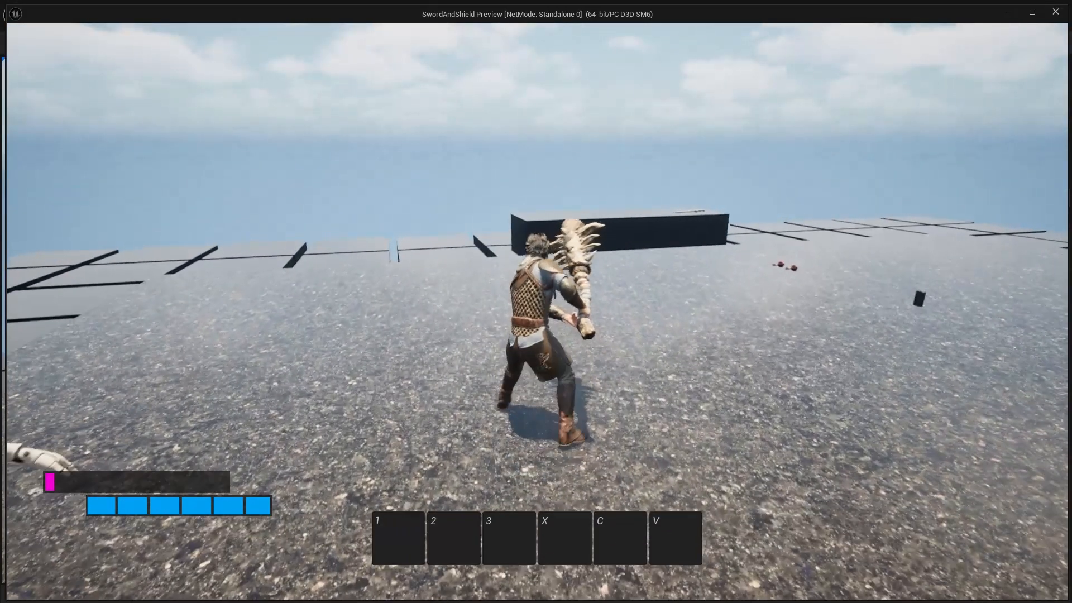
pyautogui.press('Escape')
# Step: Browse the project content to the AnimNotifies folder inside ThirdPerson/Blueprints
pyautogui.hotkey('ctrl', 'space')
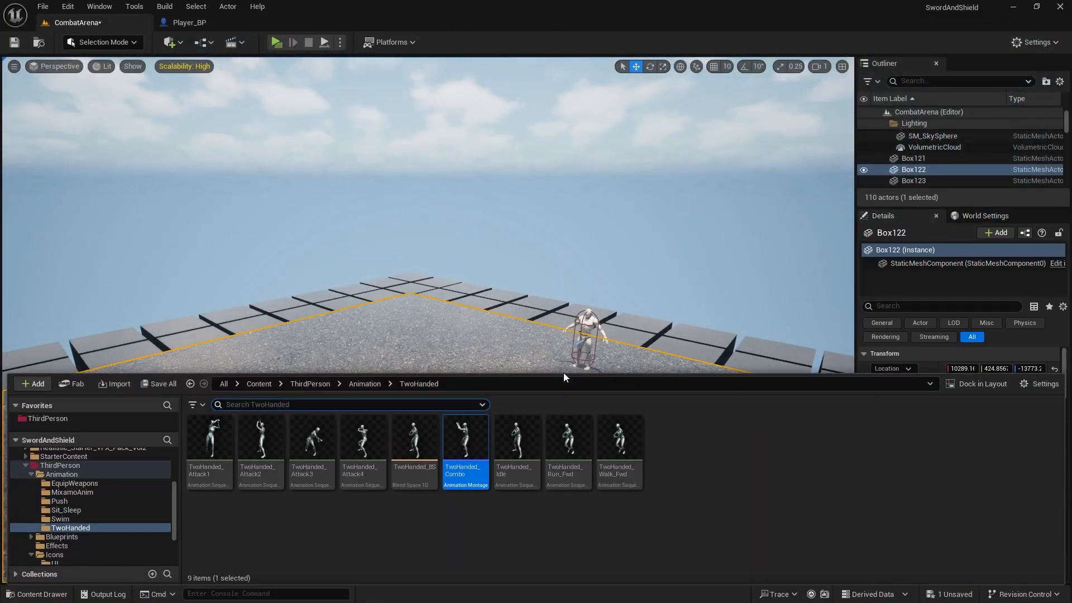
pyautogui.click(365, 383)
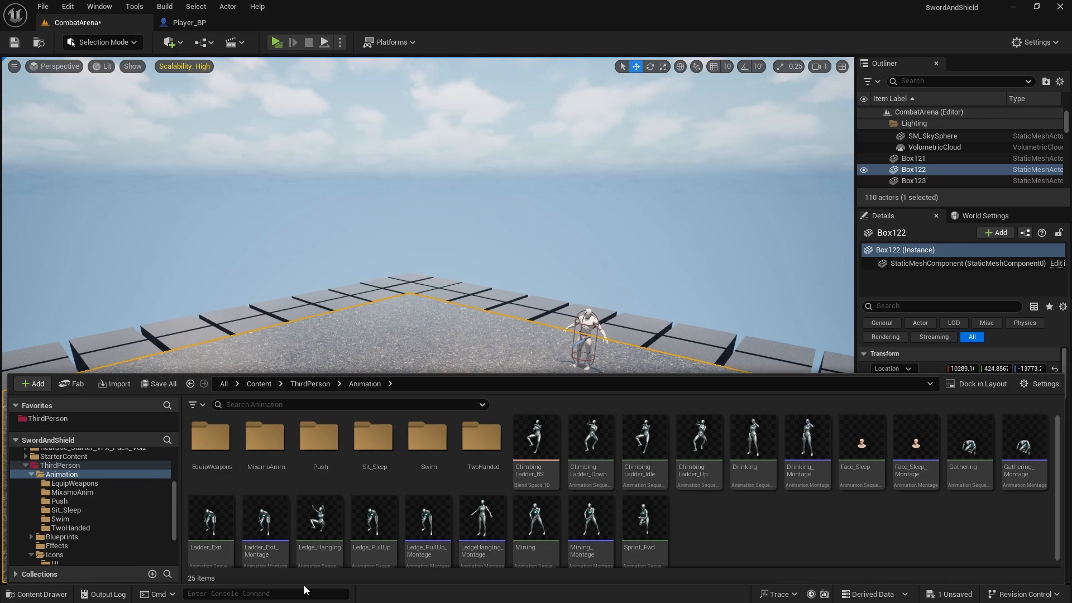
pyautogui.click(52, 467)
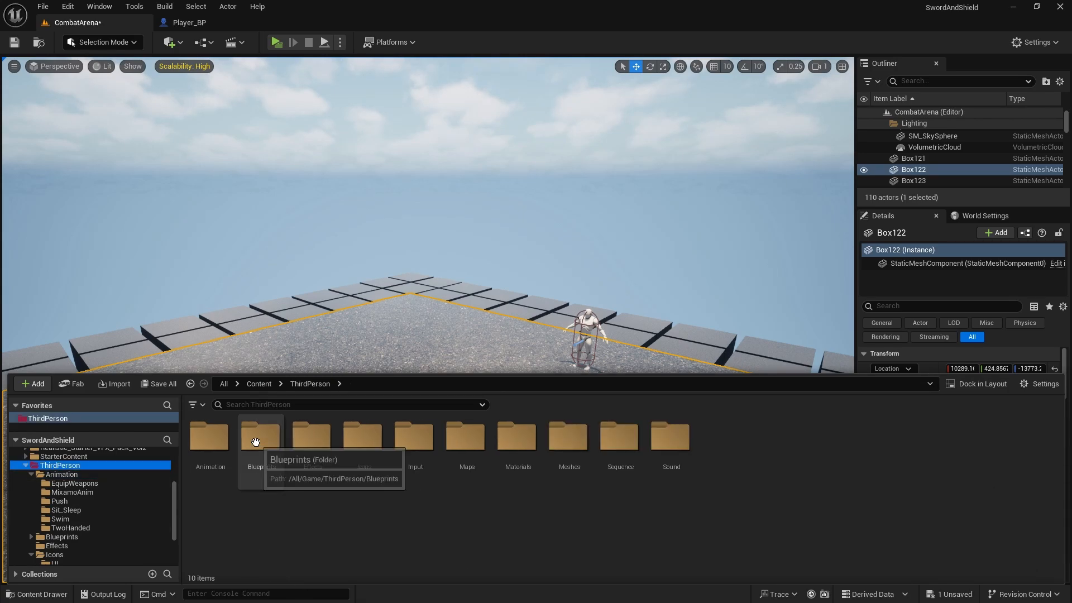
pyautogui.click(260, 445)
pyautogui.doubleClick(260, 445)
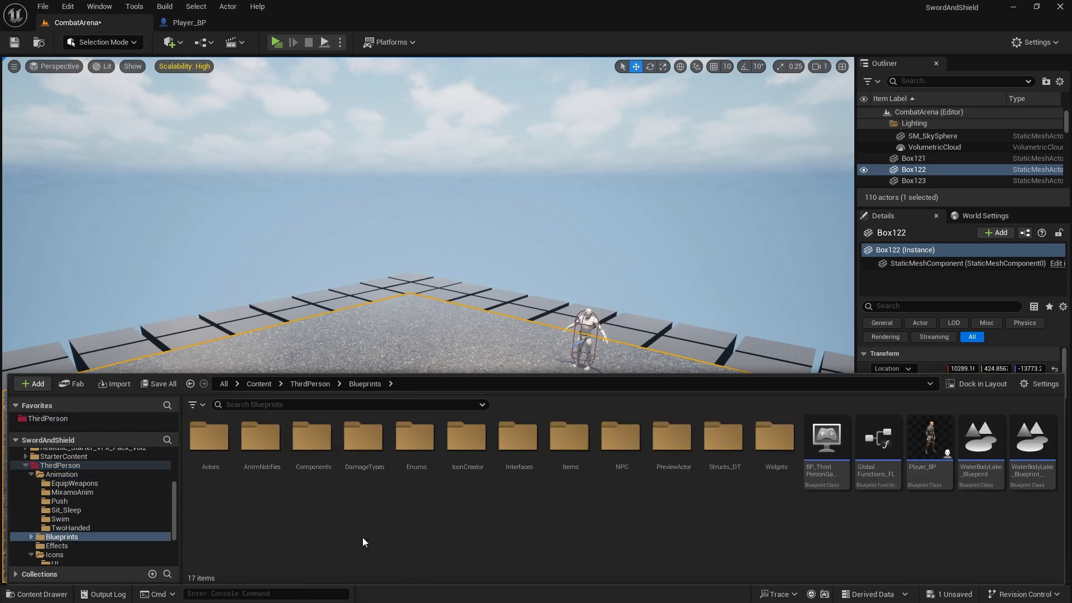
pyautogui.doubleClick(261, 442)
# Step: Create a Blueprint class with AnimNotify as parent, name it CharacterRotation_AN, and save the CombatArena level
pyautogui.rightClick(354, 433)
pyautogui.moveTo(455, 387)
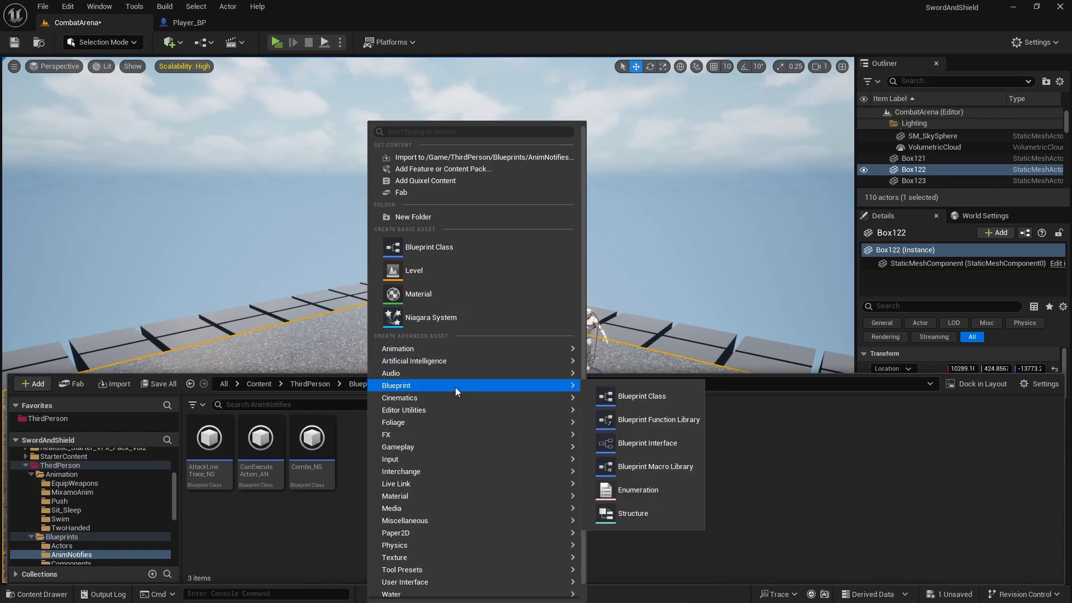
pyautogui.click(645, 401)
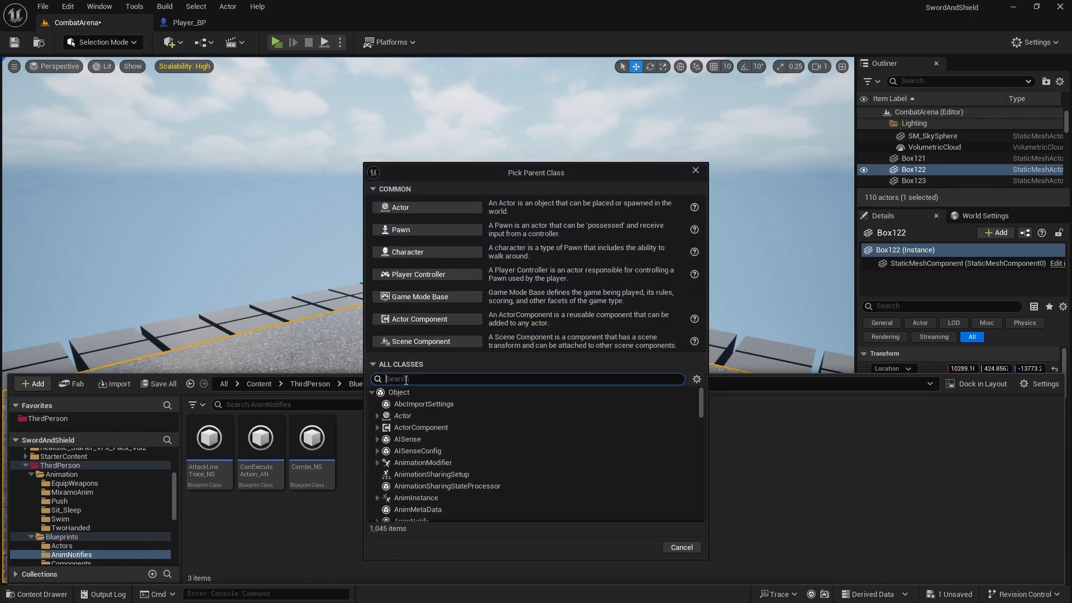
pyautogui.write('anim no')
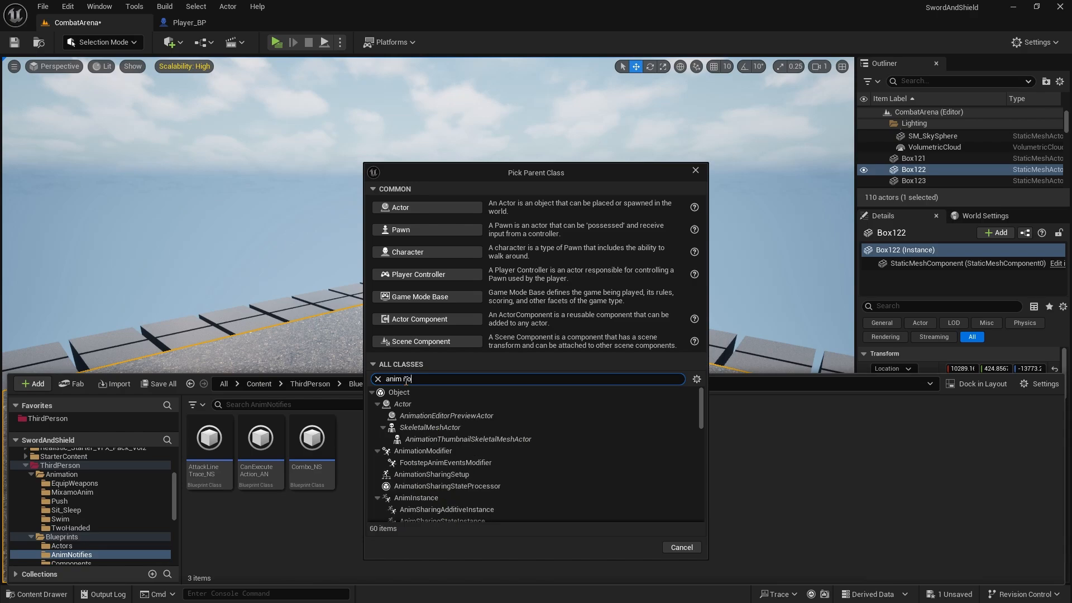
pyautogui.click(416, 405)
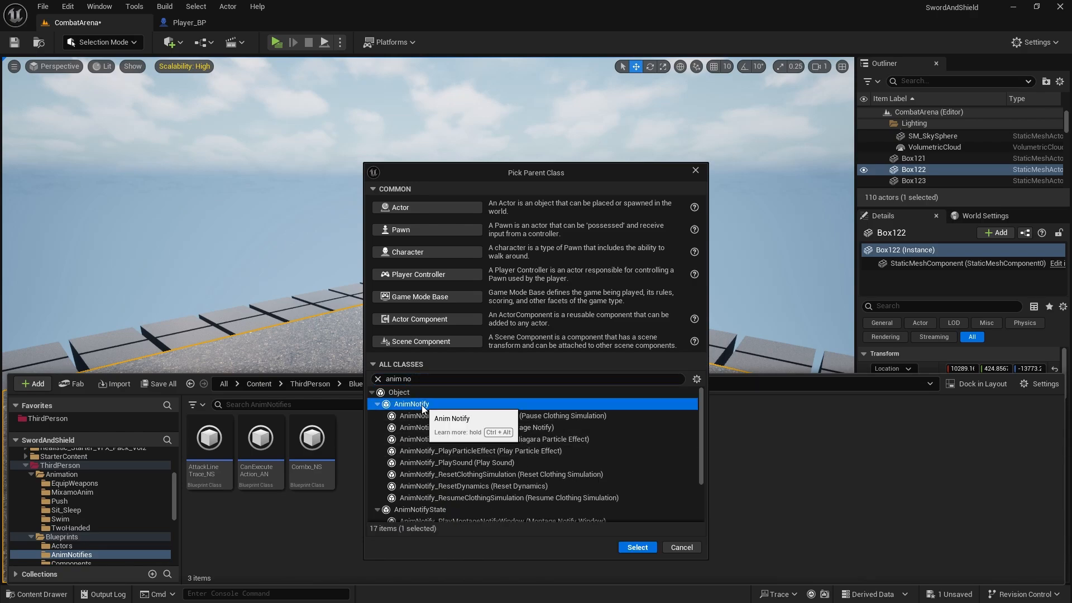
pyautogui.click(624, 546)
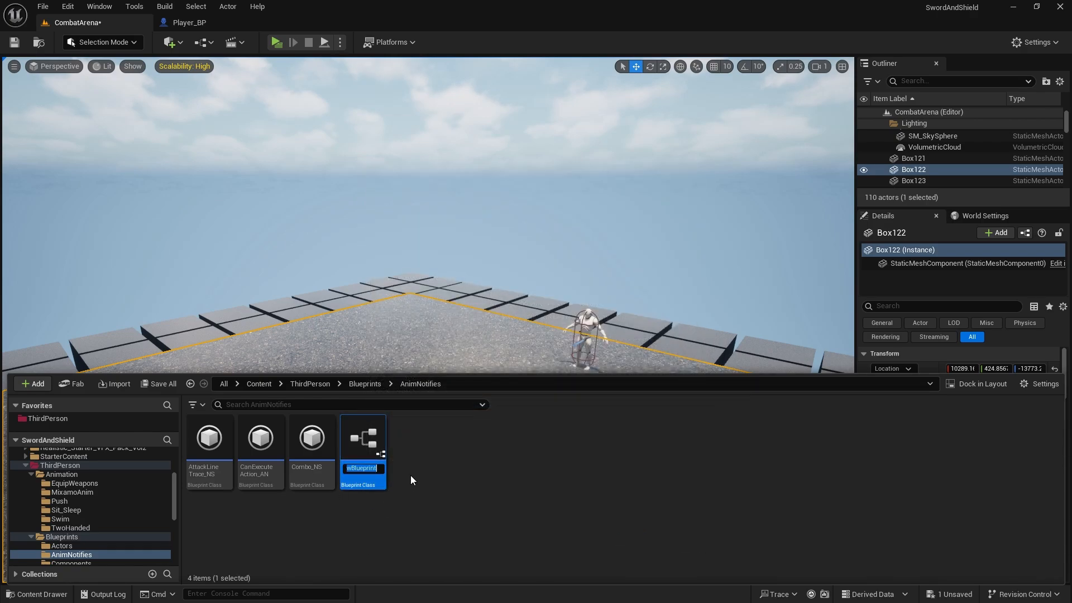
pyautogui.write('CharacterRotat')
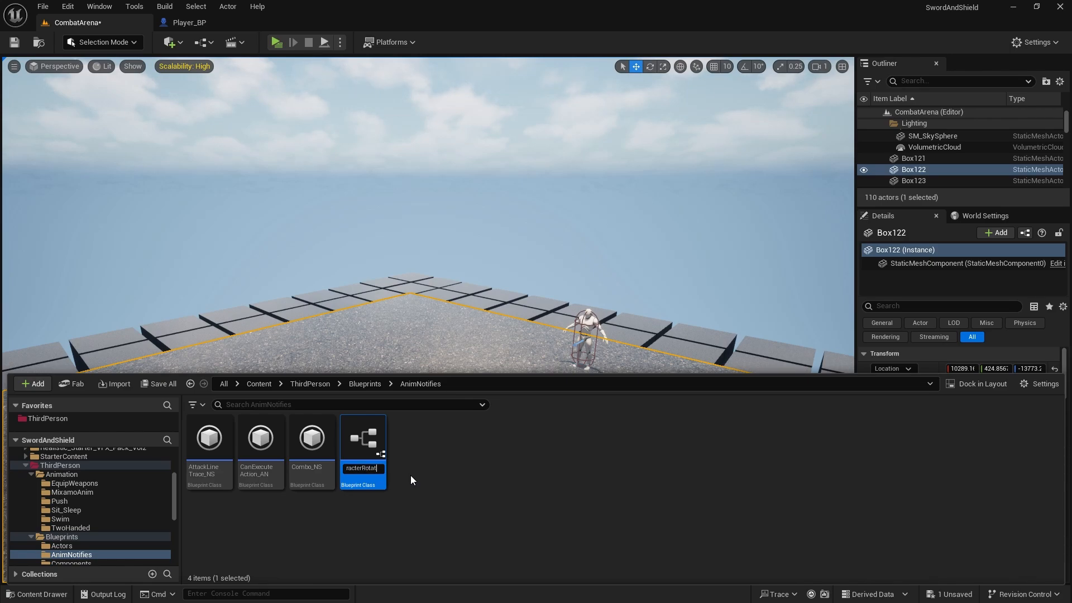
pyautogui.write('ion_AN')
pyautogui.press('Return')
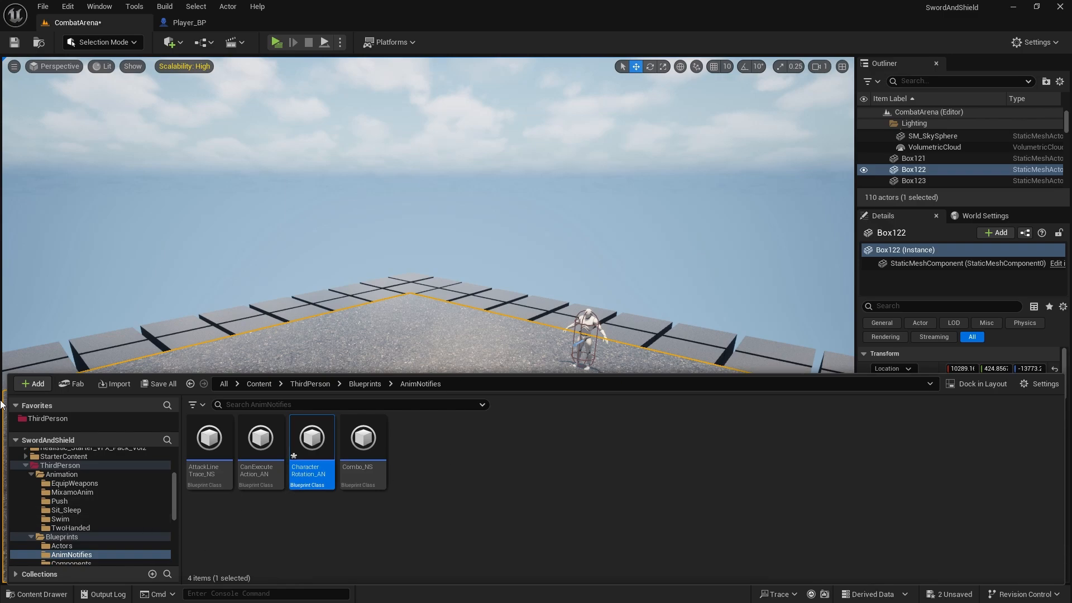
pyautogui.click(13, 45)
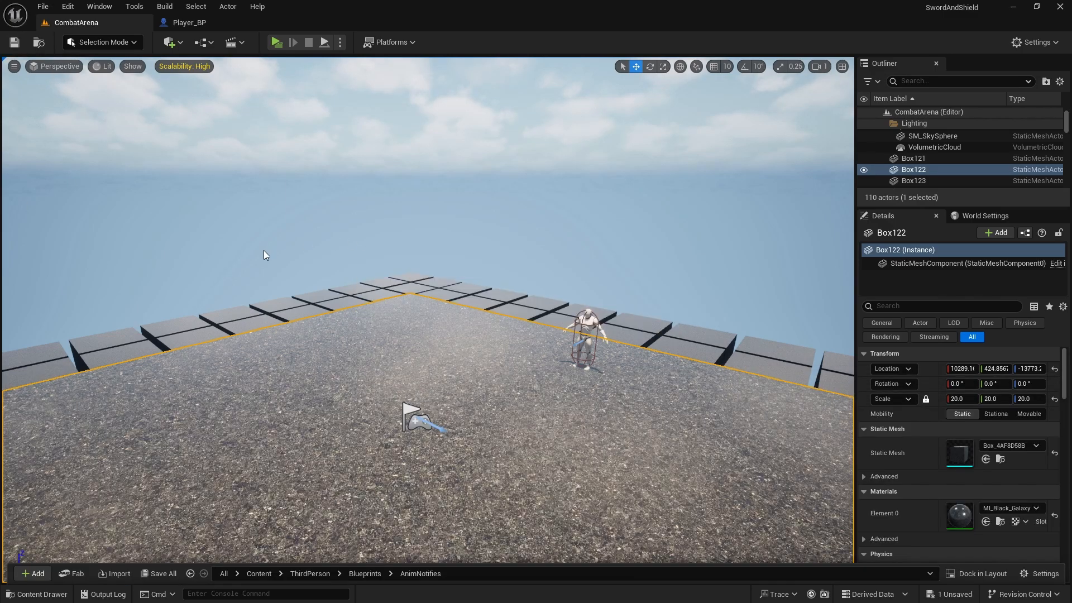
# Step: Open the CharacterRotation_AN blueprint from the AnimNotifies folder for editing
pyautogui.hotkey('ctrl', 'space')
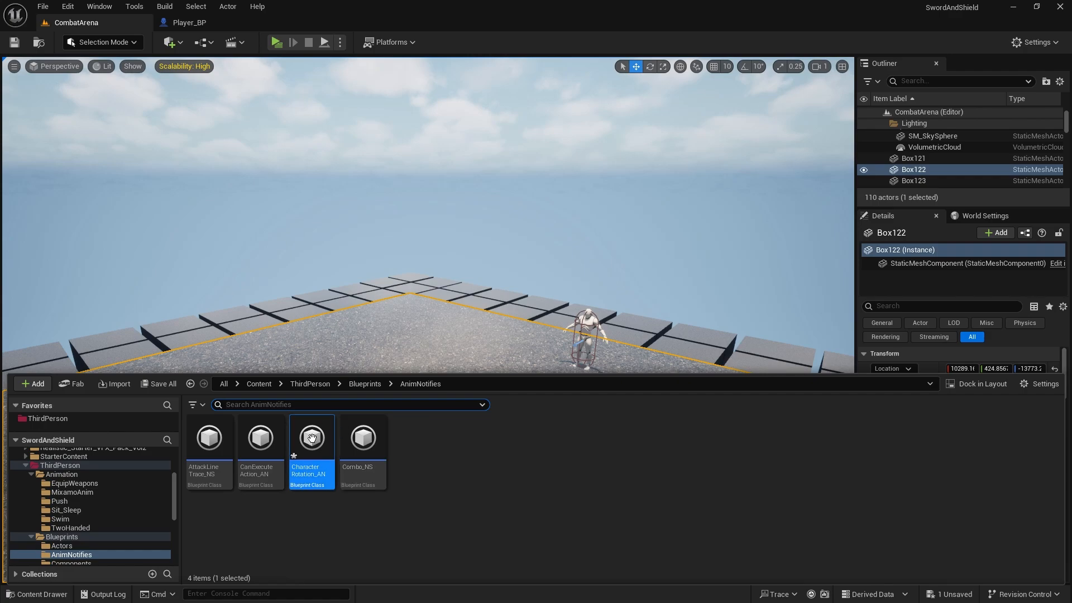
pyautogui.click(366, 383)
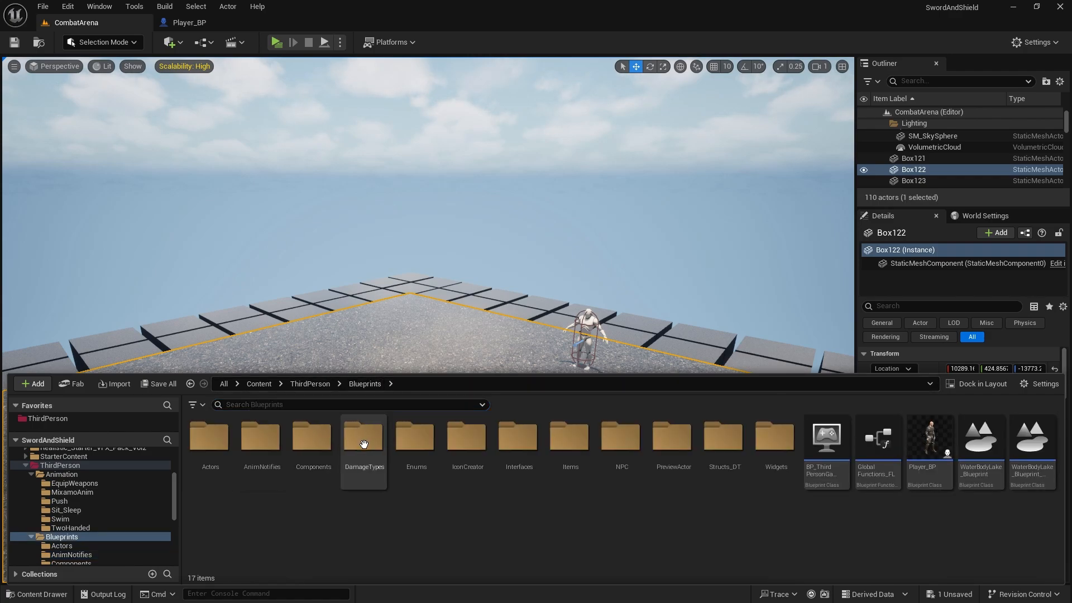
pyautogui.doubleClick(256, 451)
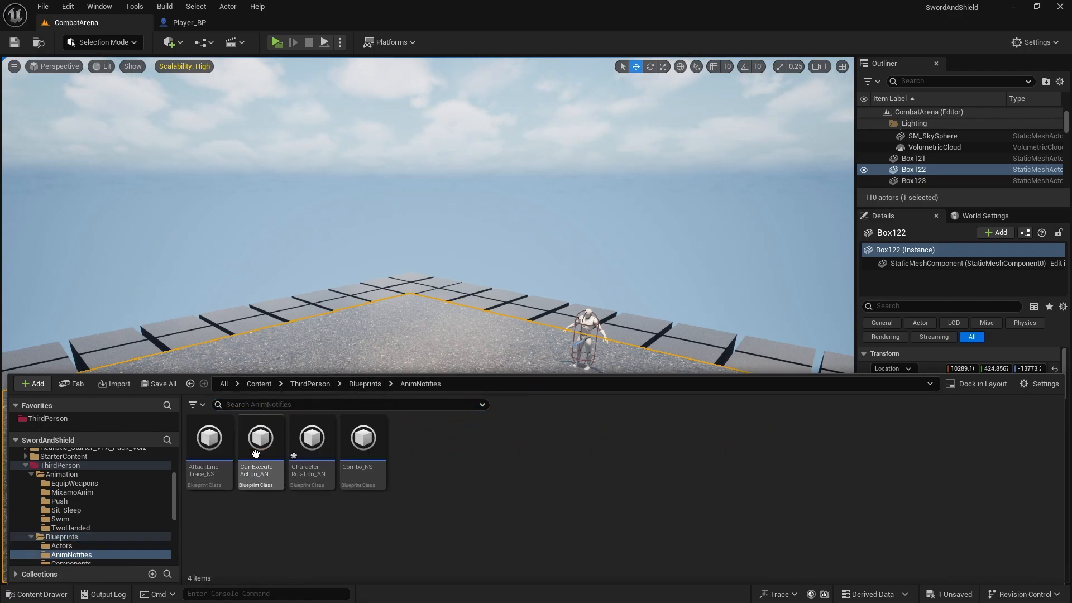
pyautogui.click(314, 443)
pyautogui.doubleClick(315, 443)
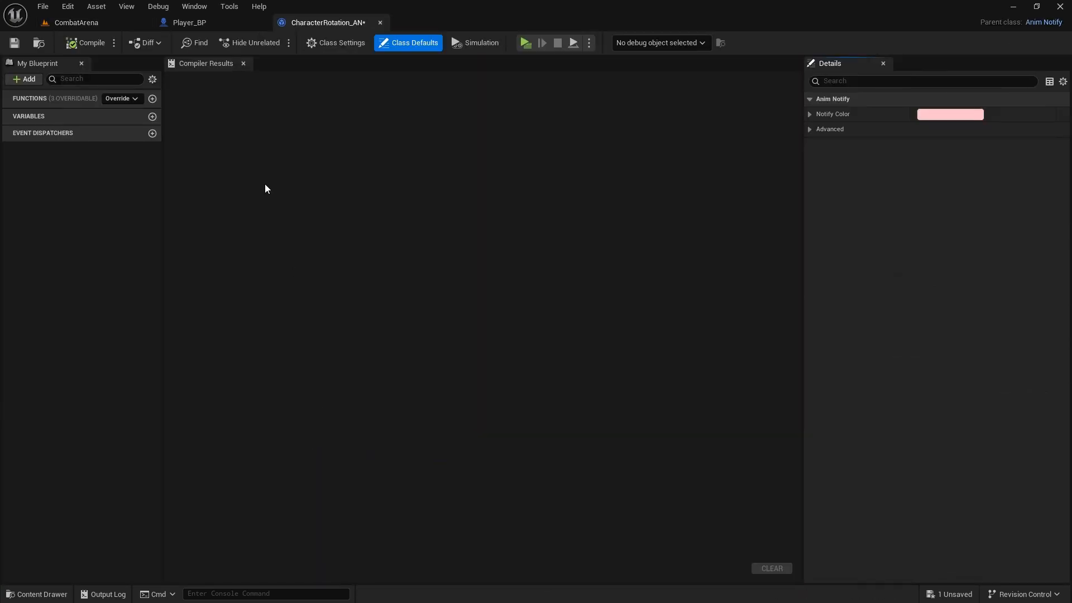
# Step: Open the Combat_BPI interface from the Blueprints/Interfaces folder
pyautogui.click(206, 21)
pyautogui.hotkey('ctrl', 'space')
pyautogui.click(364, 394)
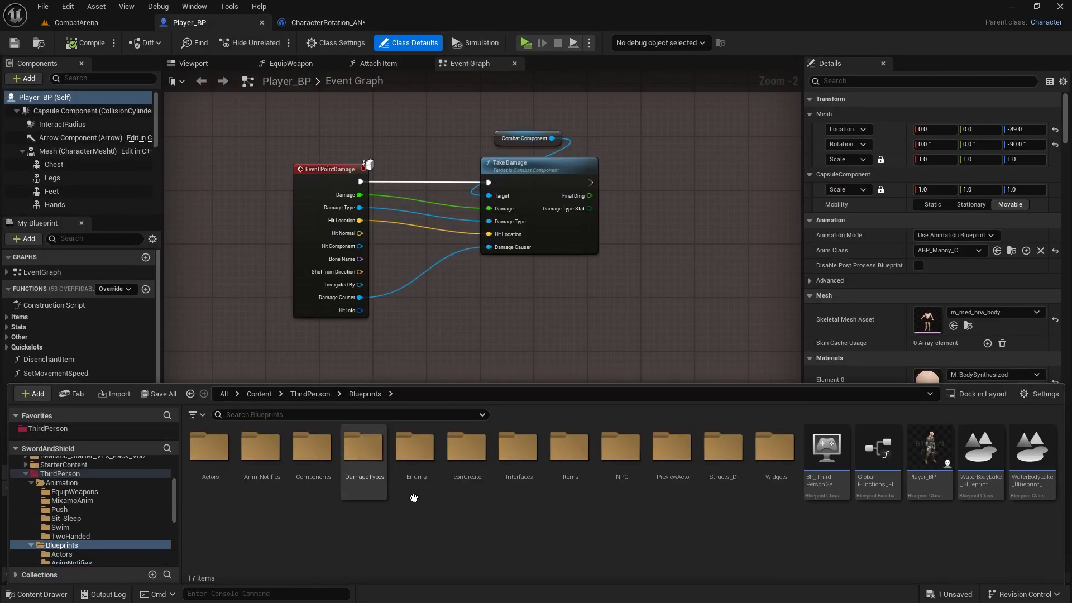
pyautogui.doubleClick(518, 449)
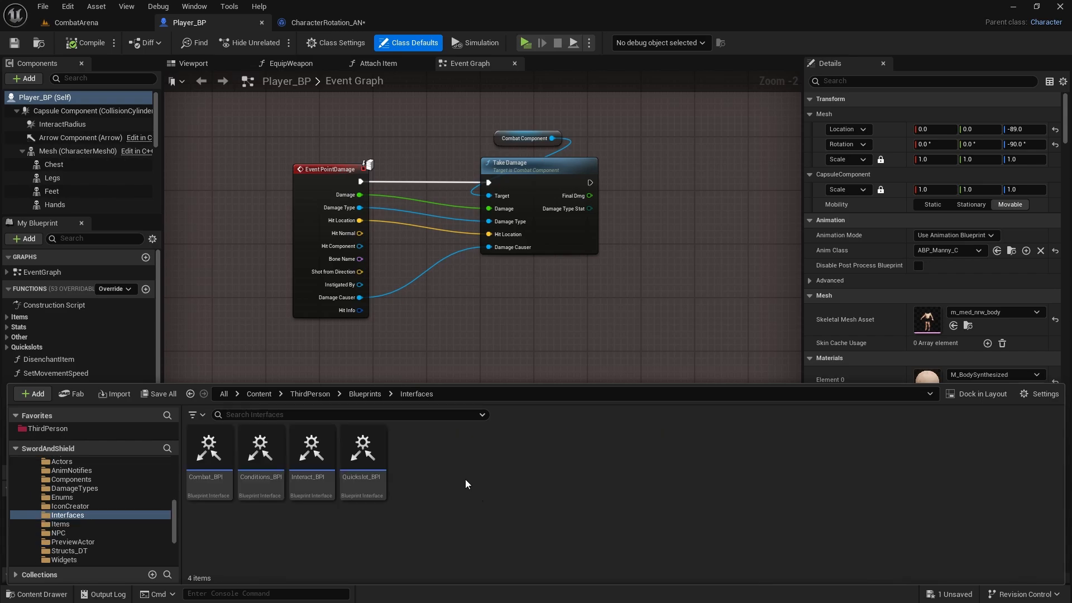
pyautogui.doubleClick(218, 446)
# Step: Add a function named StartRotation to the Combat_BPI interface and assign it to the Combat category
pyautogui.click(27, 78)
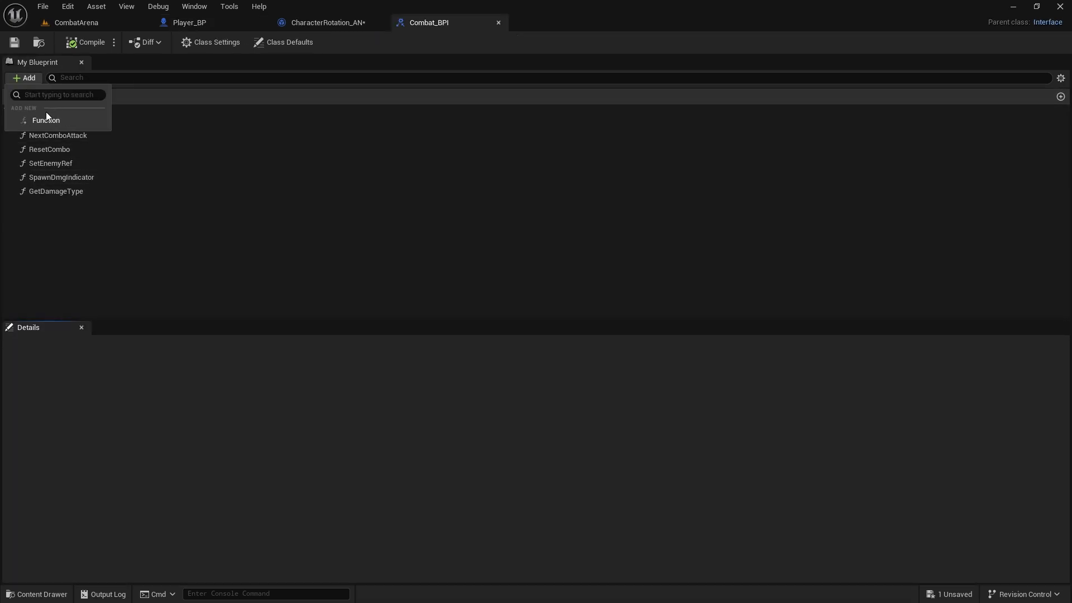
pyautogui.click(44, 120)
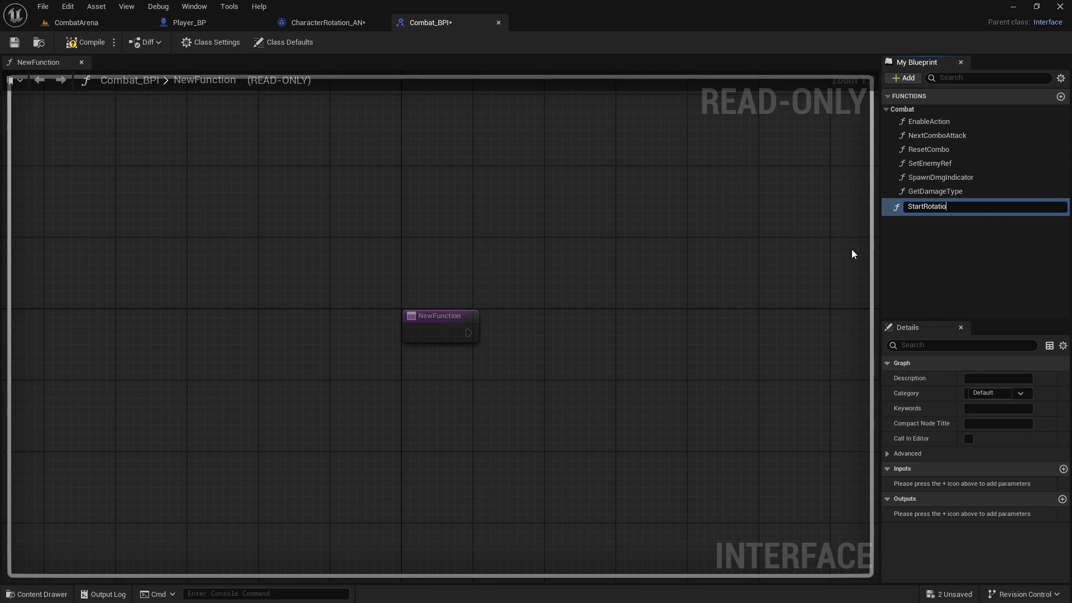
pyautogui.press('Return')
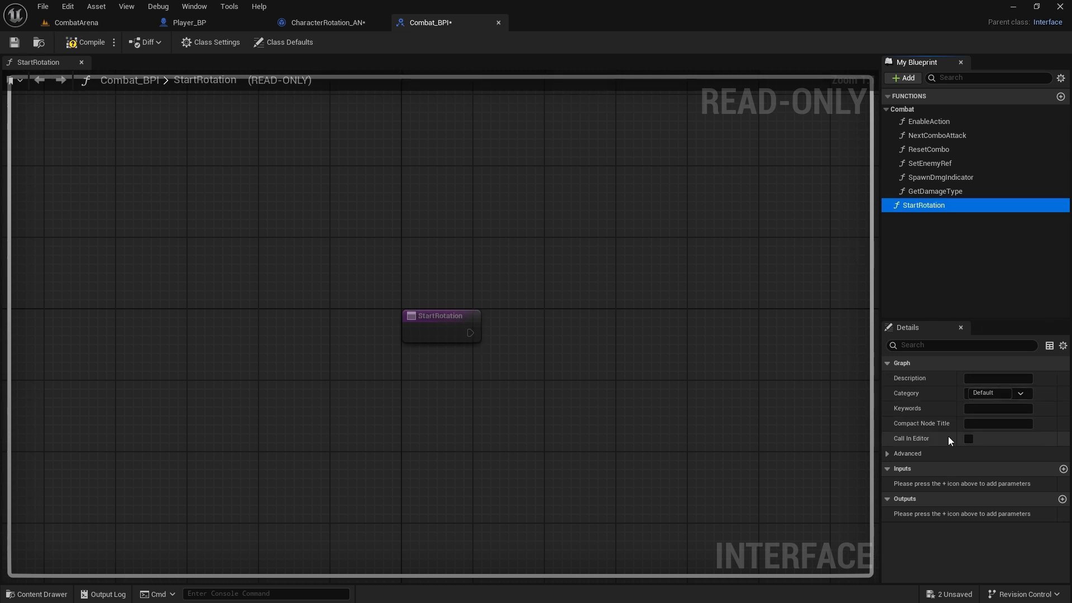
pyautogui.click(1019, 393)
pyautogui.click(980, 412)
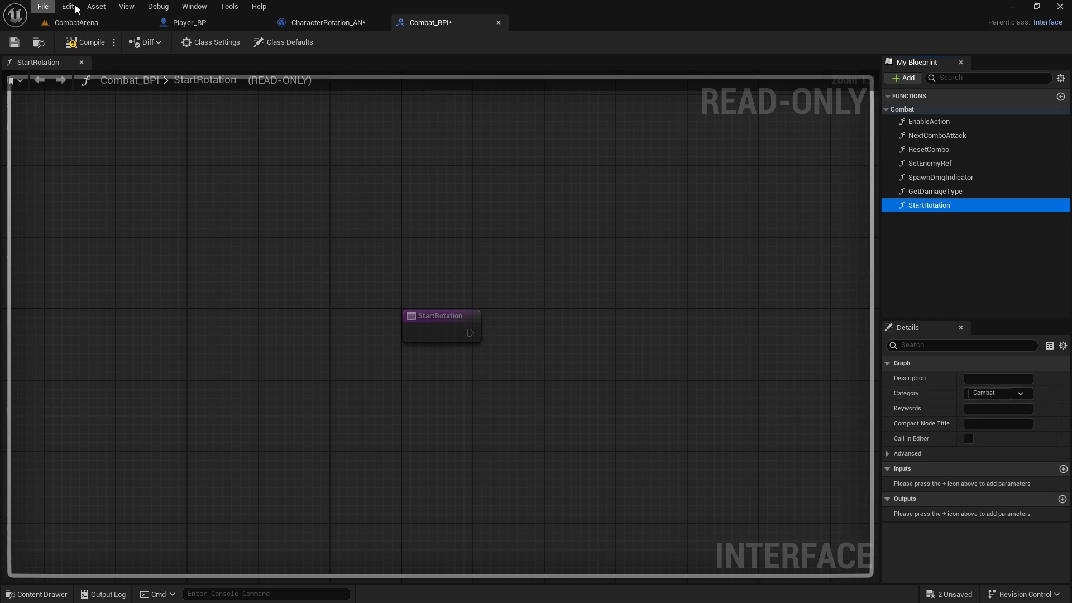
# Step: Compile and save the Combat_BPI interface, and close it to return to CharacterRotation_AN
pyautogui.click(77, 42)
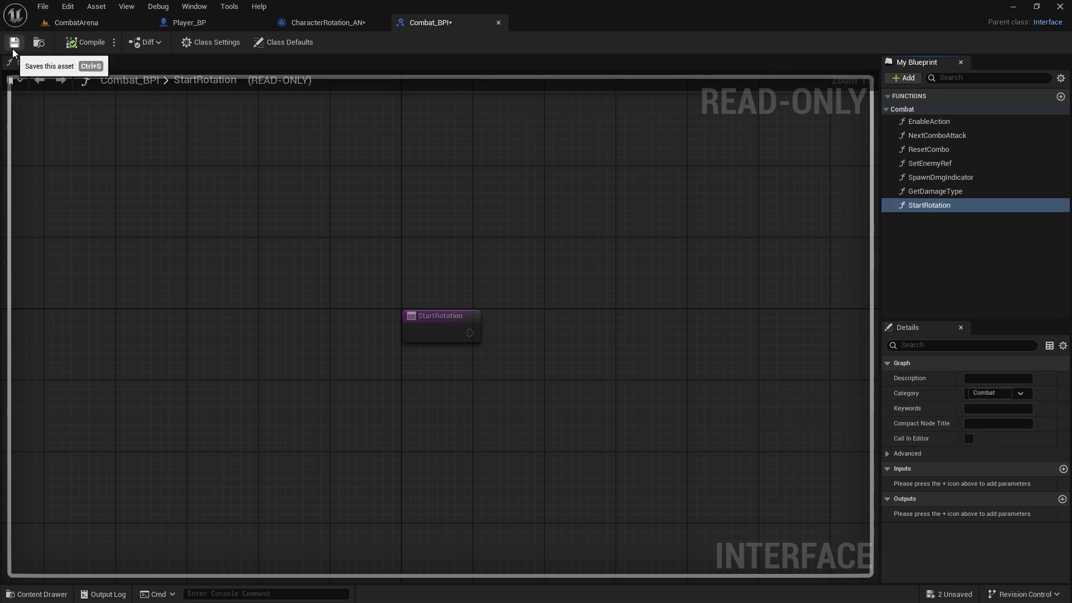
pyautogui.click(14, 48)
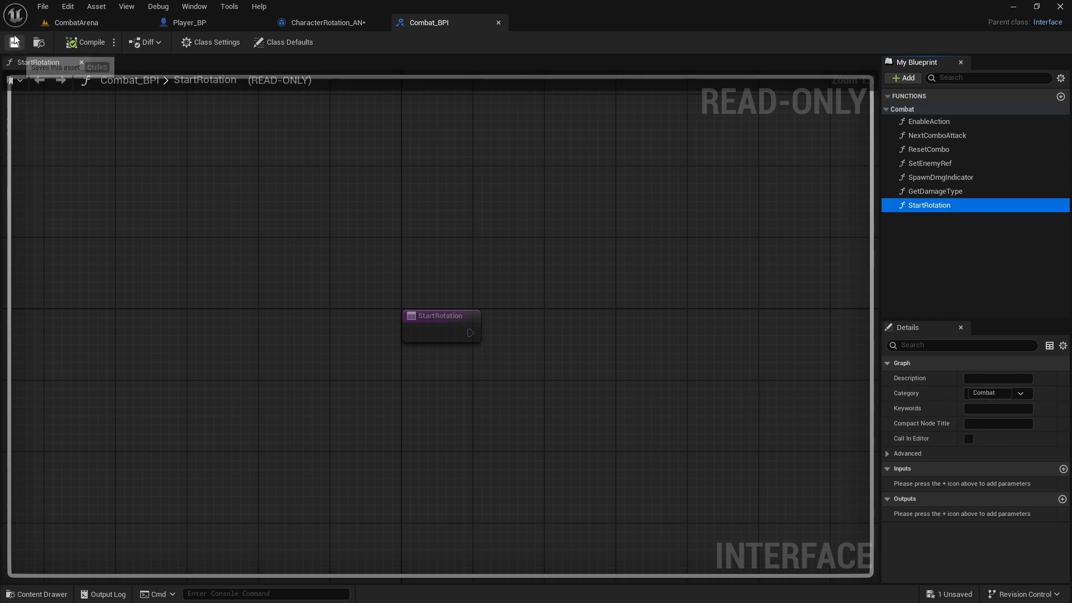
pyautogui.click(499, 23)
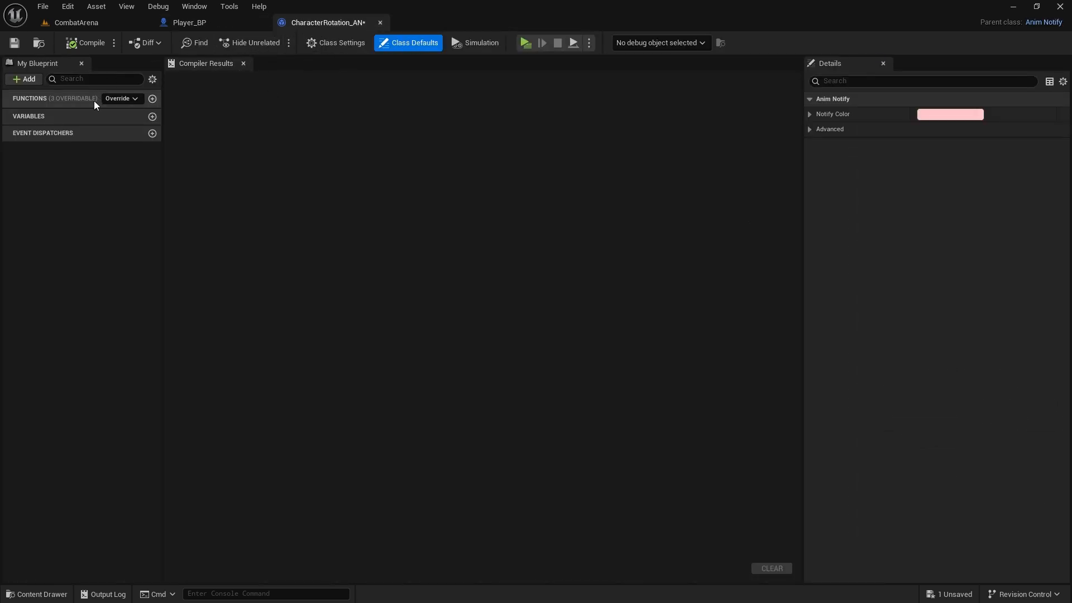
# Step: Override the Received_Notify function in CharacterRotation_AN and add a Get Owner node from its Mesh Comp output
pyautogui.click(117, 99)
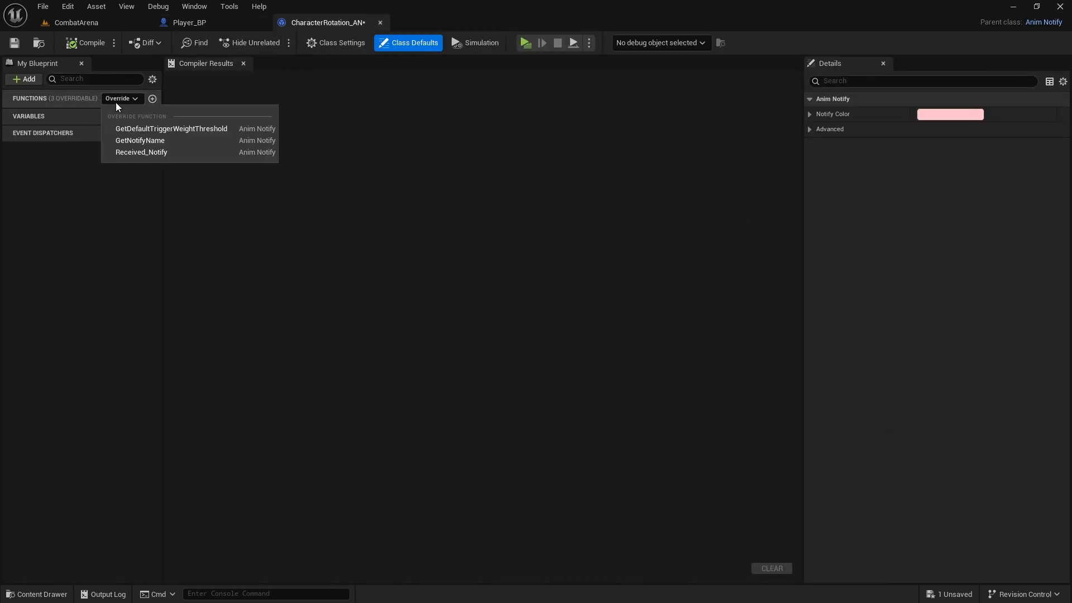
pyautogui.click(145, 153)
pyautogui.moveTo(389, 237); pyautogui.dragTo(275, 237)
pyautogui.moveTo(336, 272); pyautogui.dragTo(436, 329)
pyautogui.write('get ow')
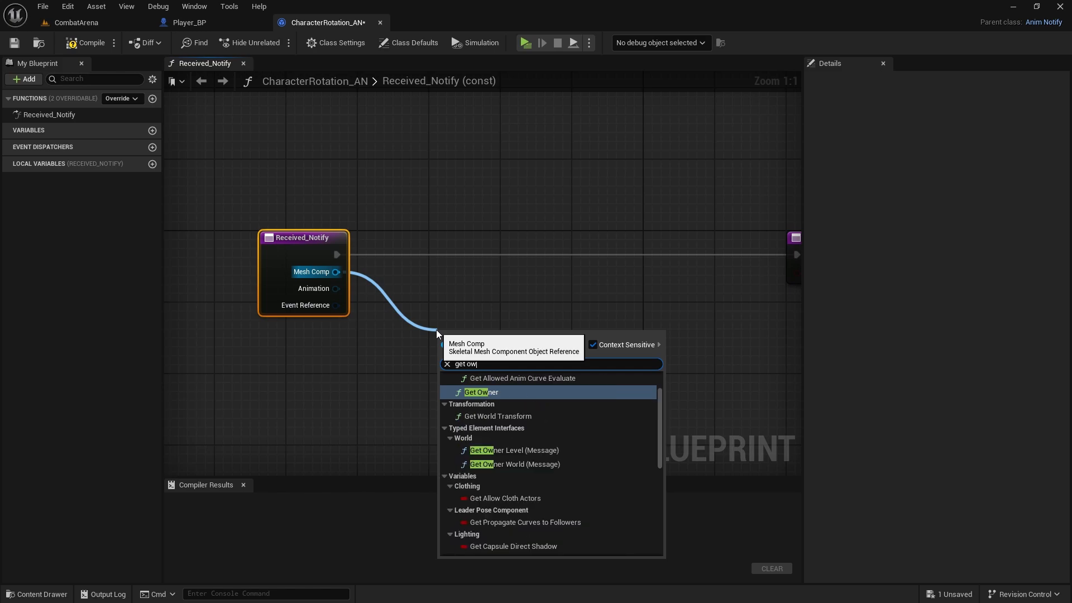
pyautogui.write('ner')
pyautogui.click(478, 393)
# Step: Add a Start Rotation message call targeting the Get Owner result and wire it between Received_Notify and the Return Node
pyautogui.moveTo(470, 345); pyautogui.dragTo(554, 246)
pyautogui.write('star')
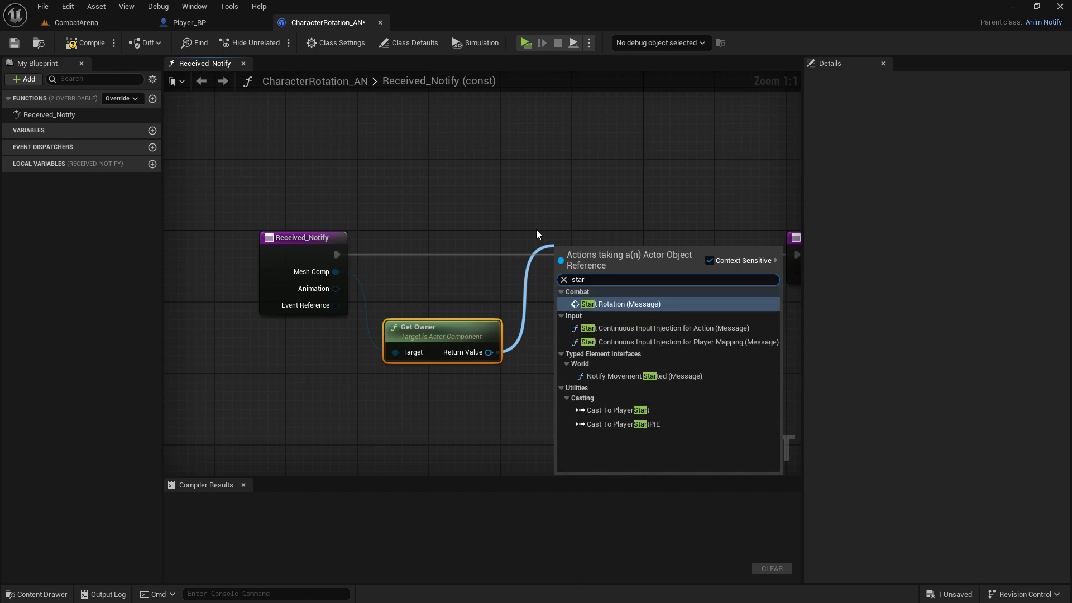
pyautogui.click(609, 303)
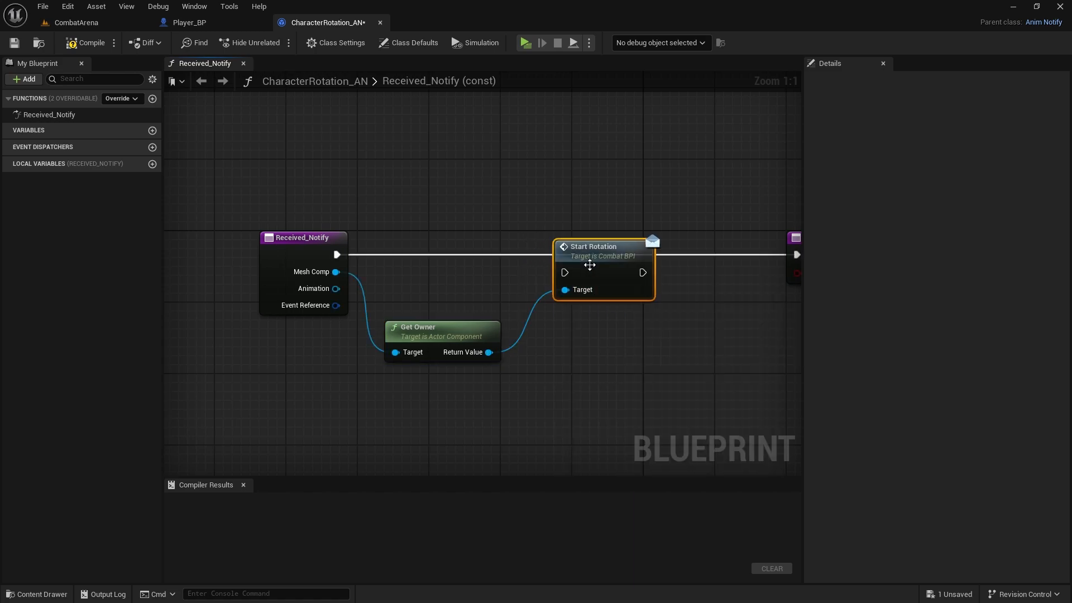
pyautogui.moveTo(338, 254); pyautogui.dragTo(537, 254)
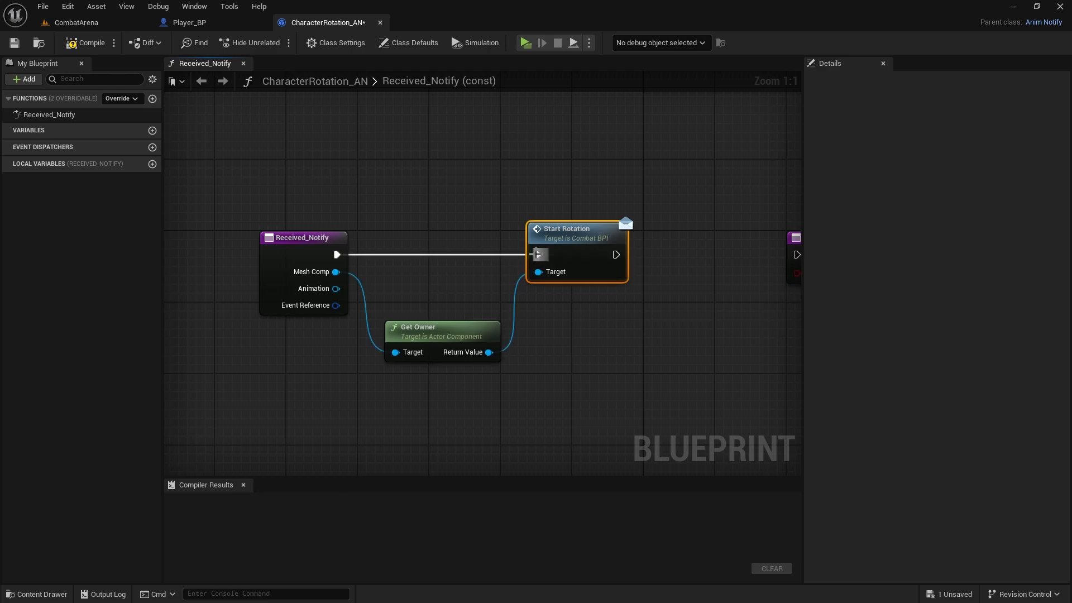
pyautogui.moveTo(634, 261); pyautogui.dragTo(423, 239, button='right')
pyautogui.moveTo(404, 233); pyautogui.dragTo(586, 233)
pyautogui.moveTo(291, 216); pyautogui.dragTo(477, 221, button='right')
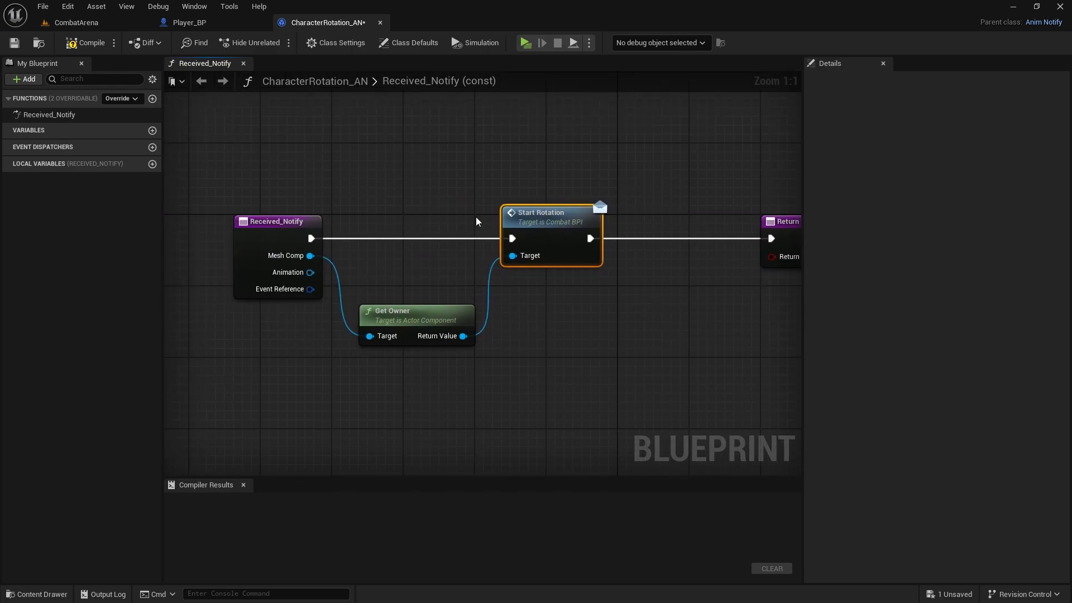
# Step: Compile and save the CharacterRotation_AN blueprint
pyautogui.click(64, 44)
pyautogui.click(15, 42)
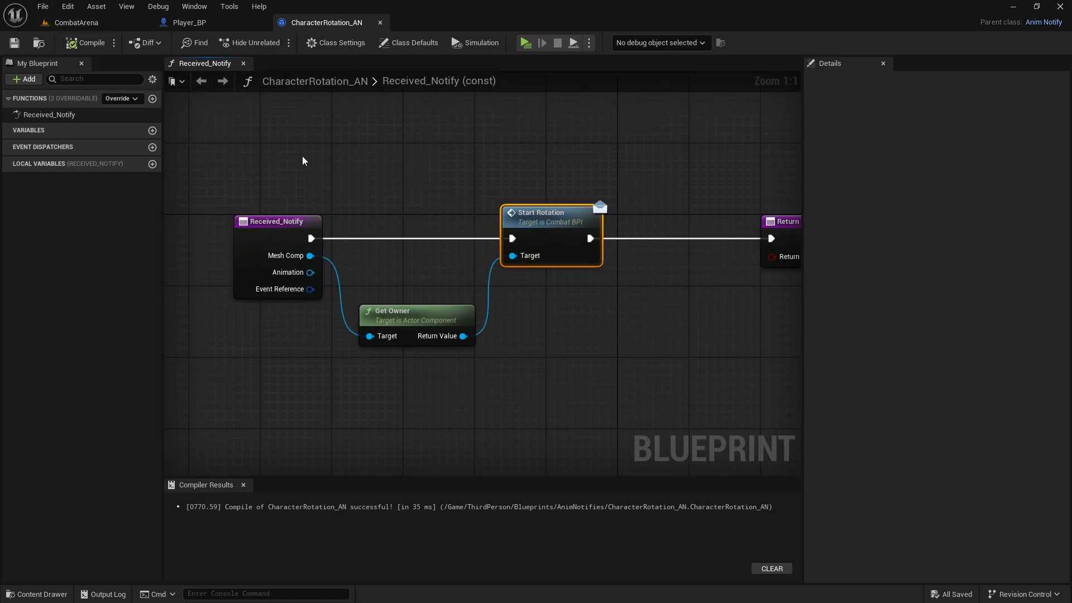
pyautogui.scroll(-3, 447, 272)
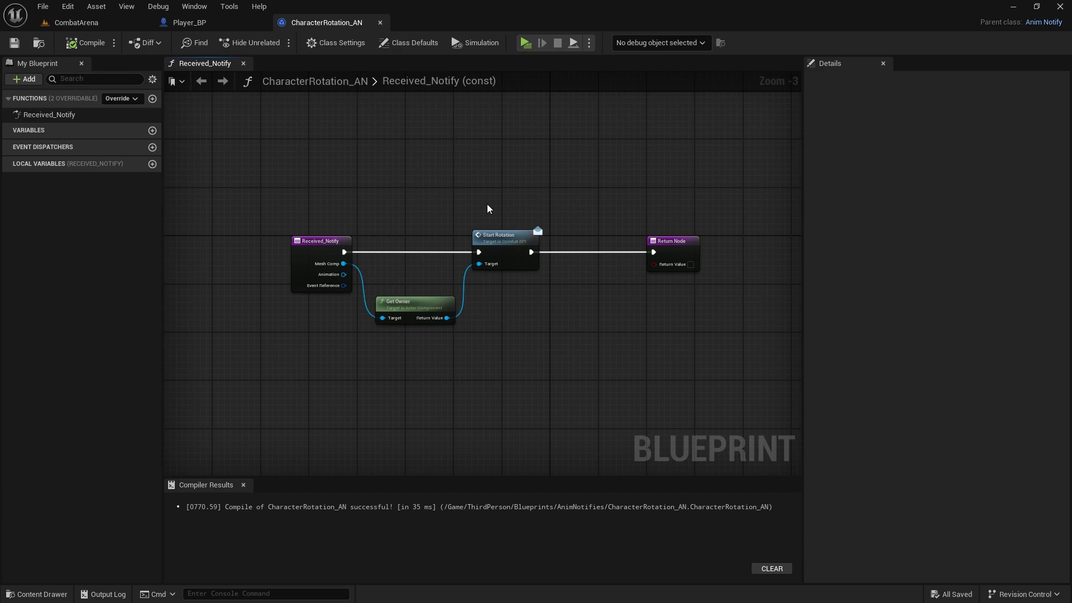
# Step: Open the TwoHanded_Combo montage from the ThirdPerson/Animation/TwoHanded folder
pyautogui.hotkey('ctrl', 'space')
pyautogui.click(363, 394)
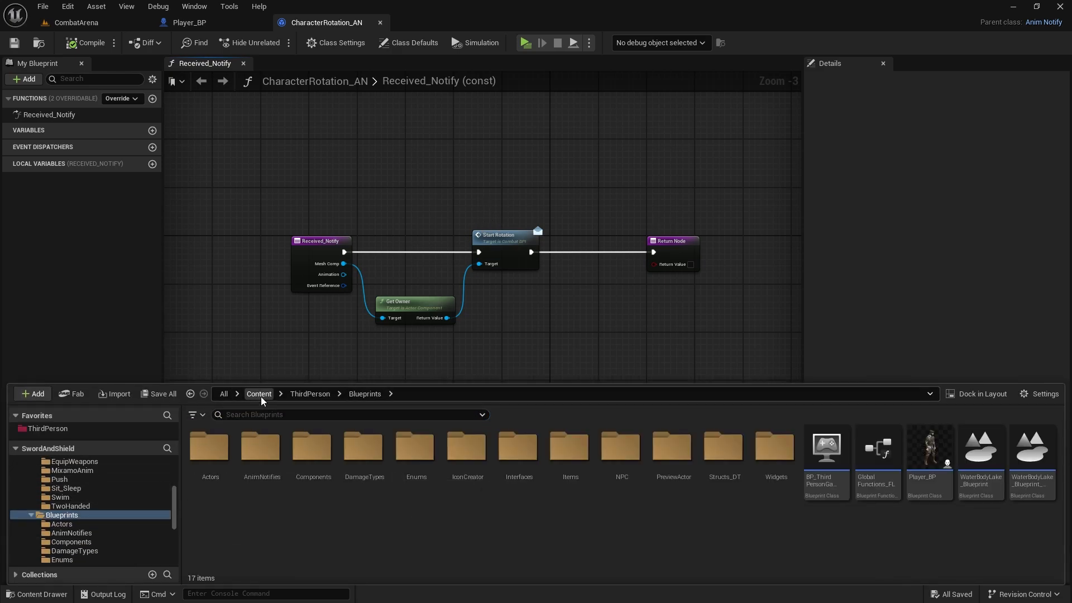
pyautogui.click(310, 393)
pyautogui.doubleClick(209, 447)
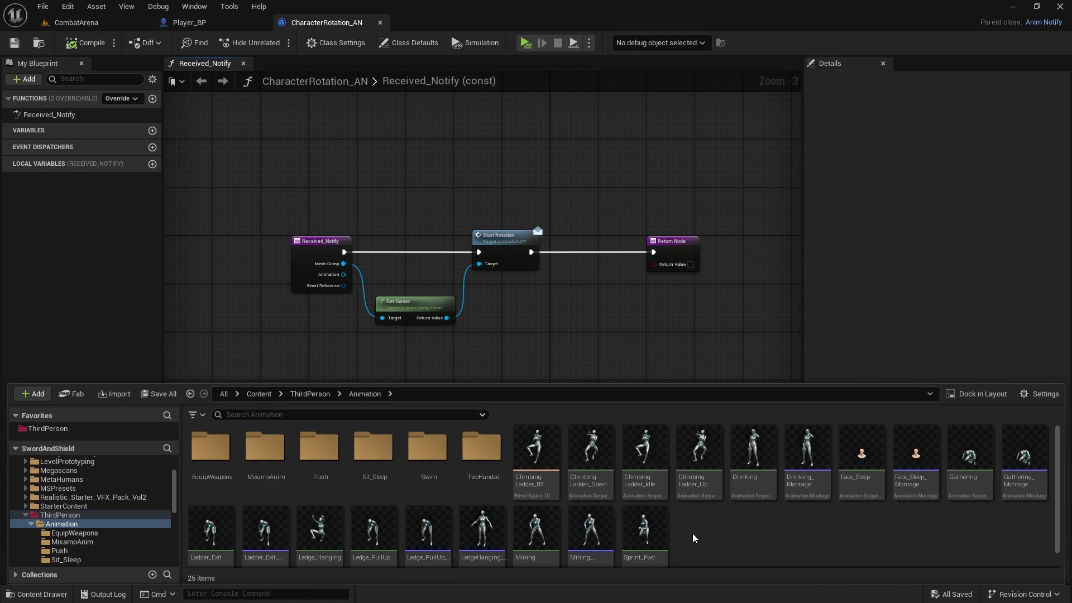
pyautogui.doubleClick(481, 447)
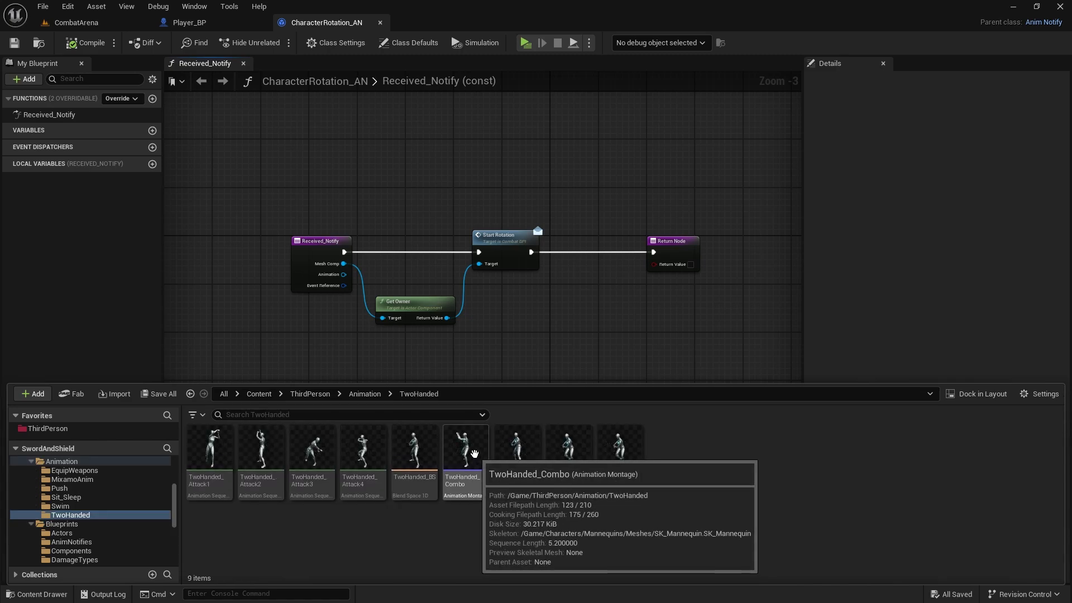
pyautogui.click(472, 453)
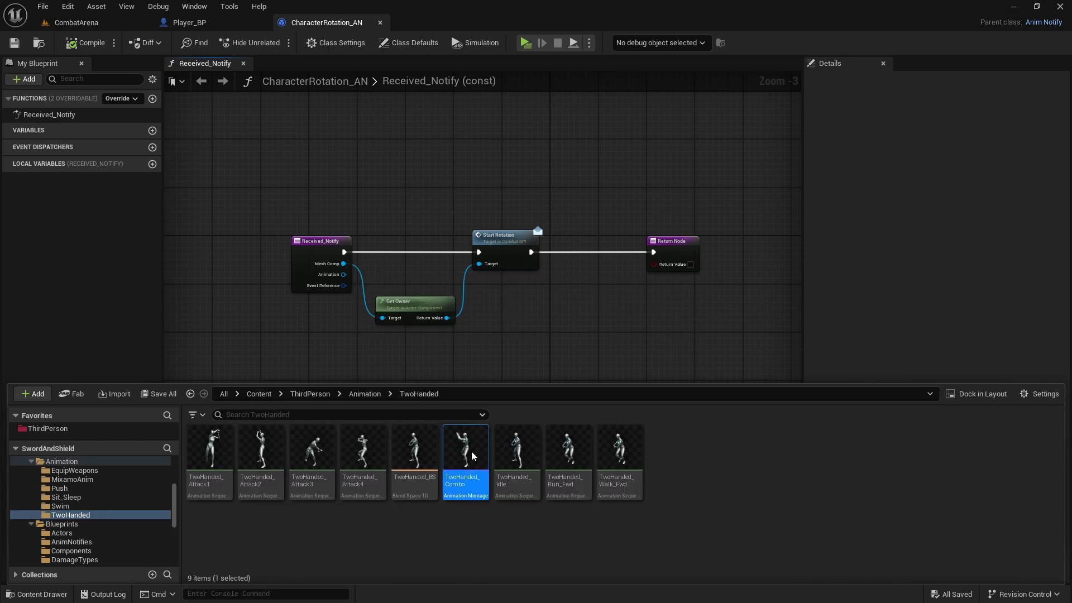
pyautogui.doubleClick(471, 451)
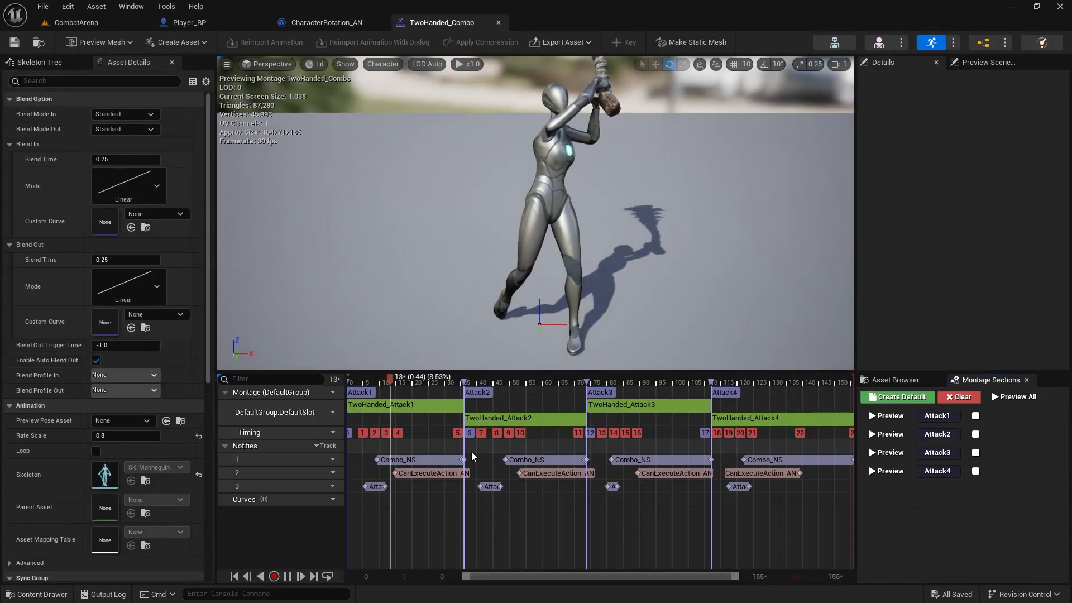
# Step: Pause the montage preview, move the playhead to about 0.20 s, and add a fourth notify track
pyautogui.click(287, 576)
pyautogui.moveTo(435, 384); pyautogui.dragTo(369, 387)
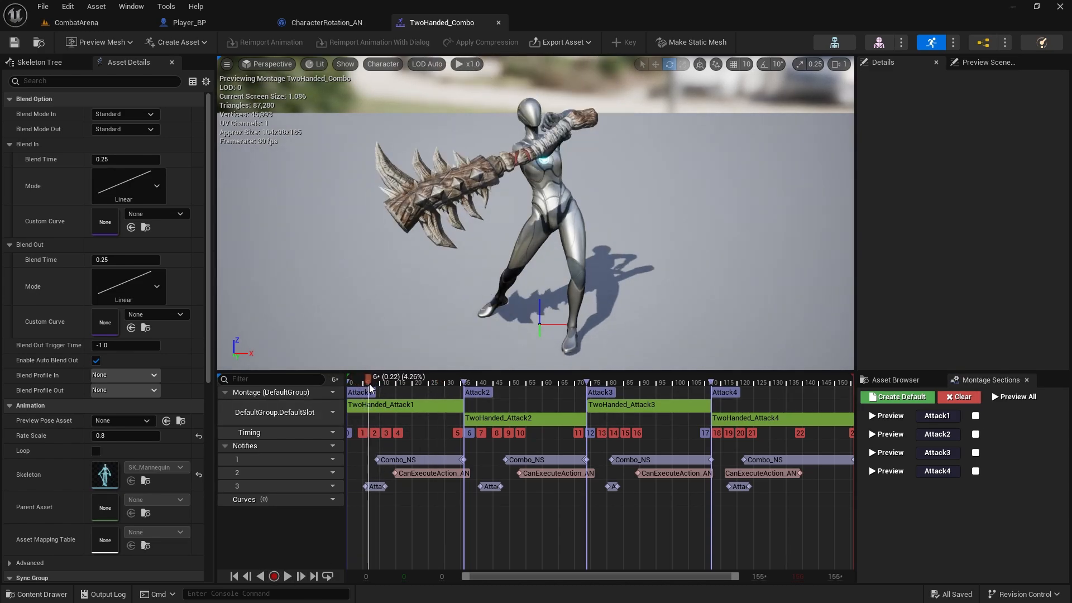
pyautogui.moveTo(371, 387)
pyautogui.mouseDown()
pyautogui.moveTo(391, 387)
pyautogui.moveTo(366, 389)
pyautogui.mouseUp()
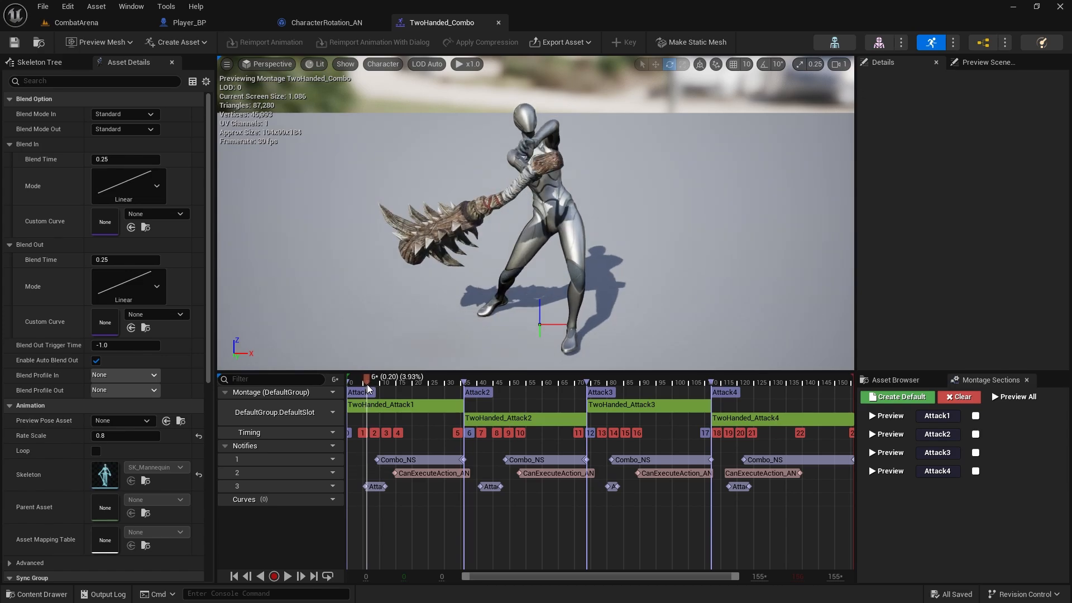
pyautogui.rightClick(367, 506)
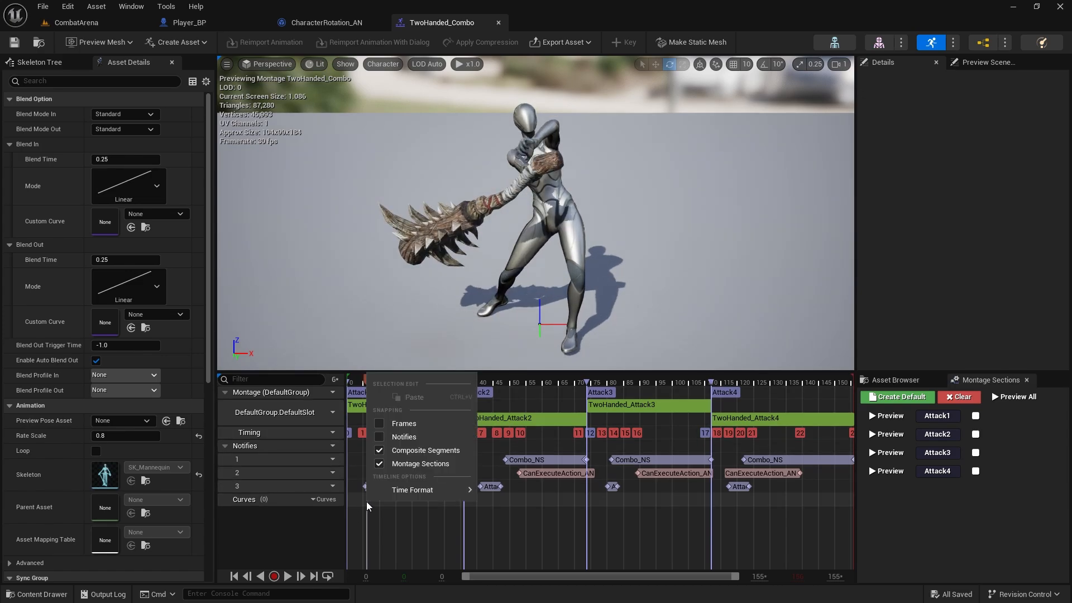
pyautogui.click(325, 446)
pyautogui.click(357, 476)
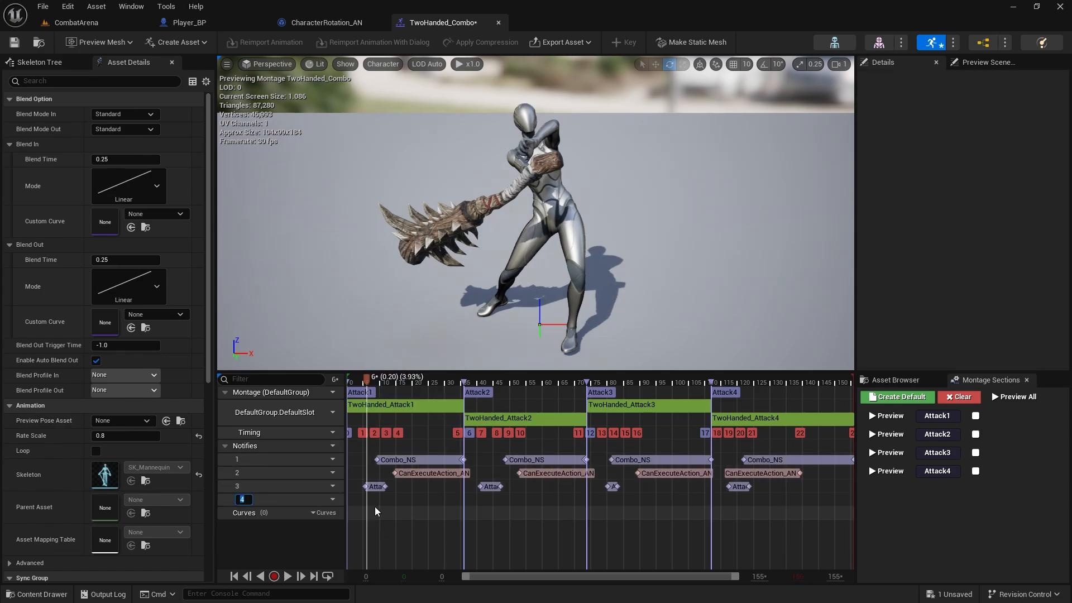
# Step: Add a CharacterRotation_AN notify on track 4 at about 0.20 s, where the Attack1 section's notify state begins
pyautogui.rightClick(367, 503)
pyautogui.moveTo(406, 525)
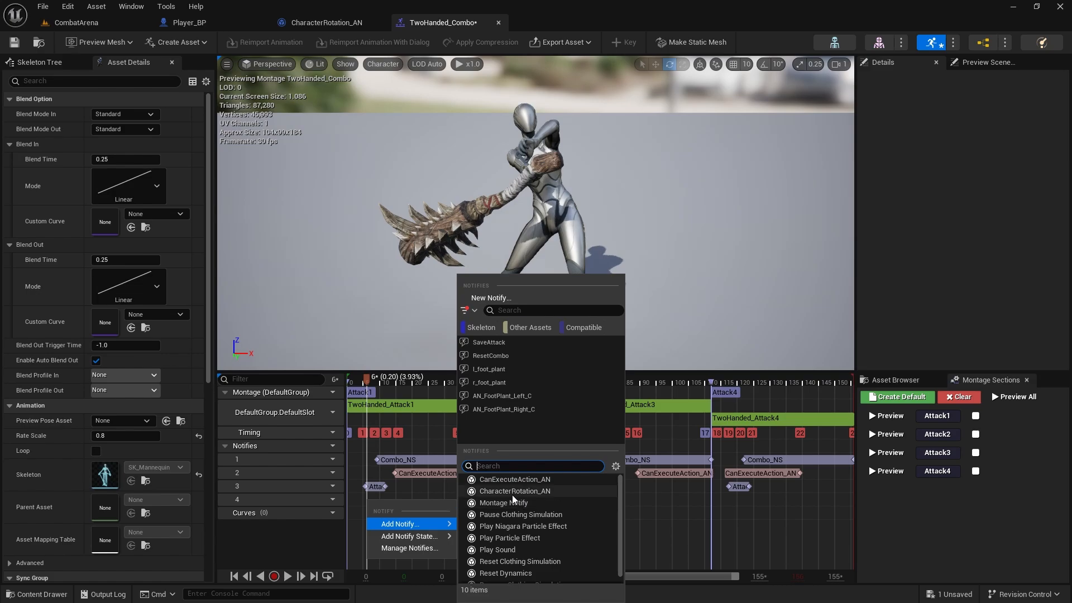
pyautogui.click(526, 492)
# Step: Add a CharacterRotation_AN notify on track 4 in the Attack2 section at about 1.37 s
pyautogui.moveTo(367, 383); pyautogui.dragTo(483, 389)
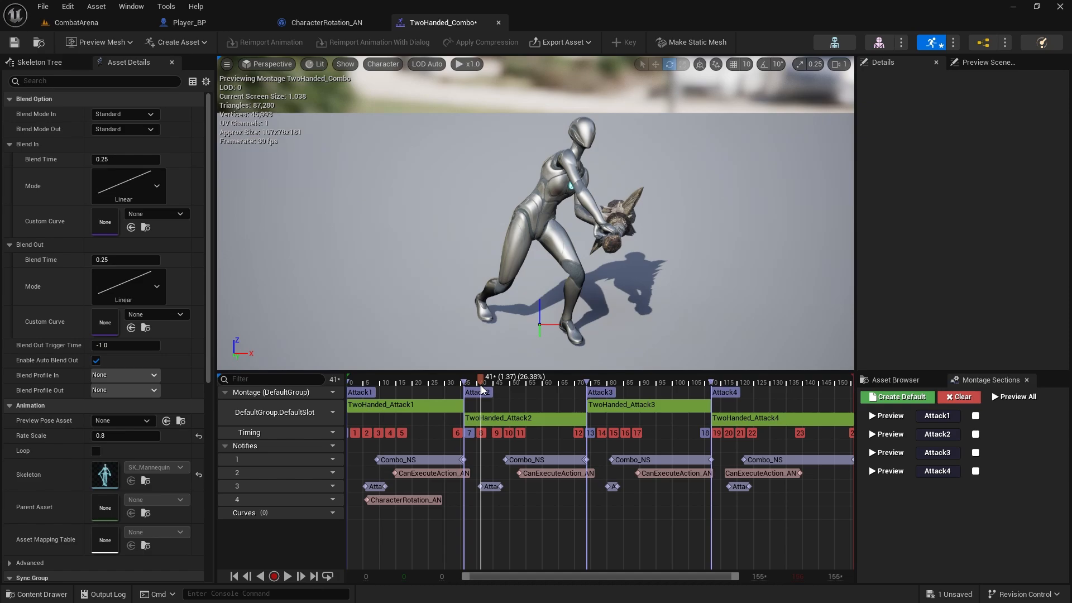
pyautogui.rightClick(483, 504)
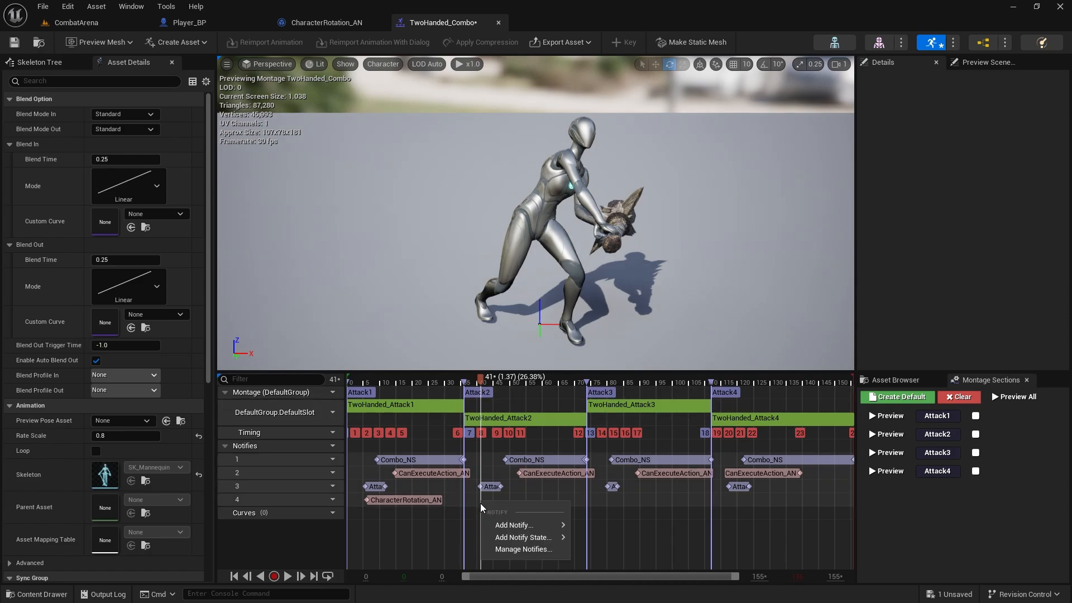
pyautogui.moveTo(520, 529)
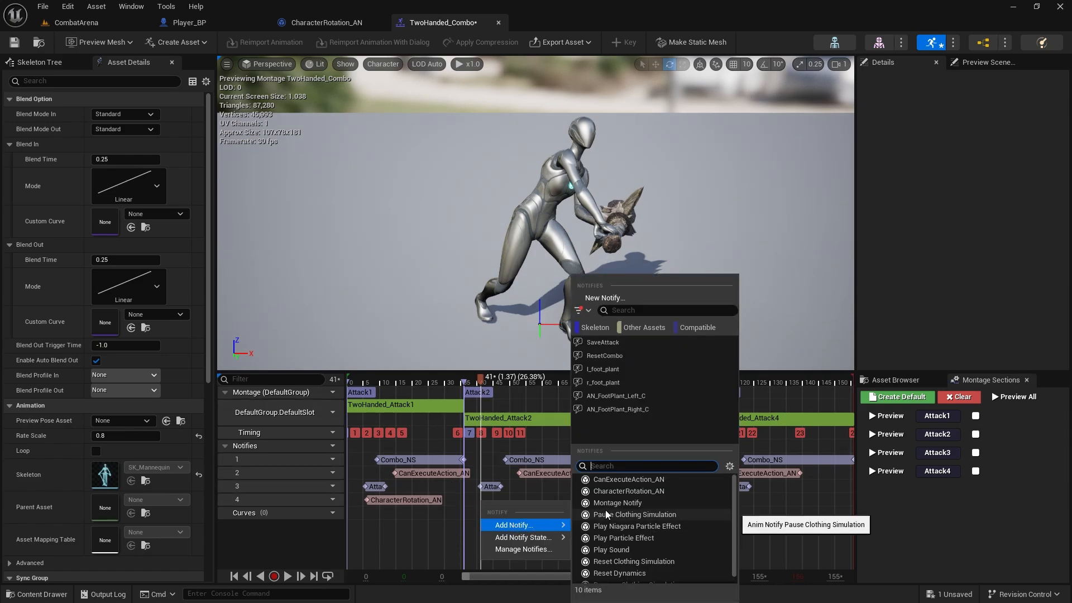
pyautogui.click(616, 492)
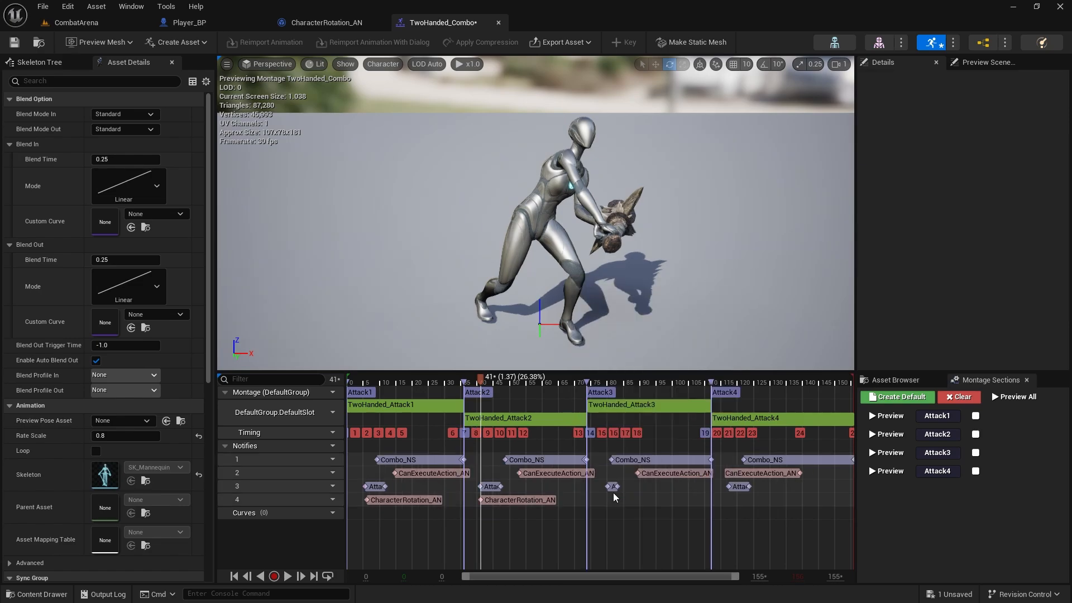
# Step: Add a CharacterRotation_AN notify on track 4 in the Attack3 section at about 2.66 s
pyautogui.moveTo(481, 379); pyautogui.dragTo(603, 387)
pyautogui.moveTo(602, 387); pyautogui.dragTo(607, 393)
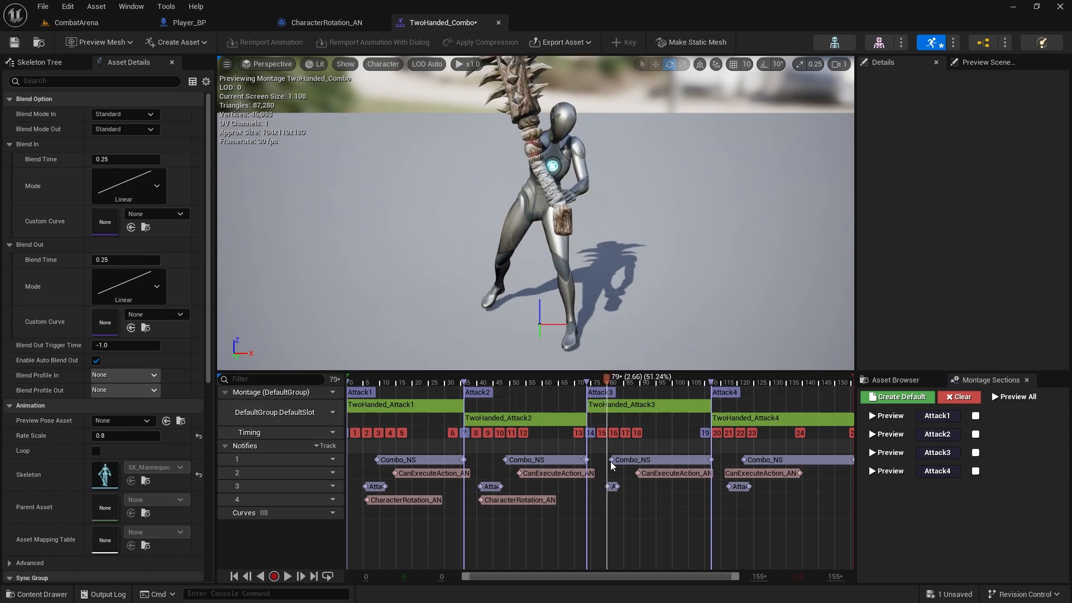
pyautogui.rightClick(605, 499)
pyautogui.moveTo(636, 524)
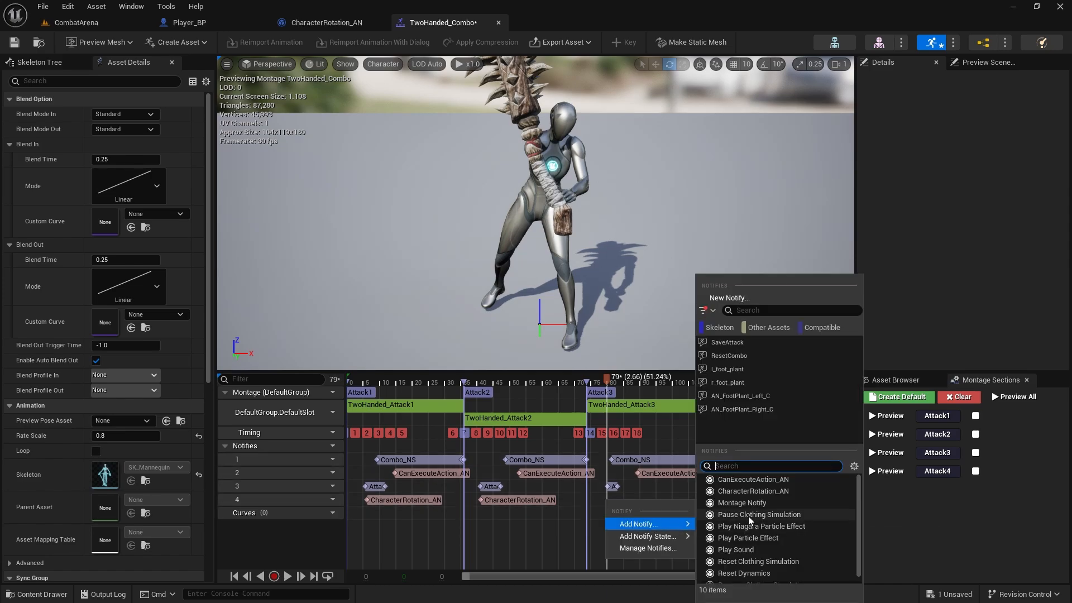
pyautogui.click(731, 493)
# Step: Add a CharacterRotation_AN notify on track 4 in the Attack4 section at about 3.93 s and save the montage
pyautogui.moveTo(614, 394); pyautogui.dragTo(731, 392)
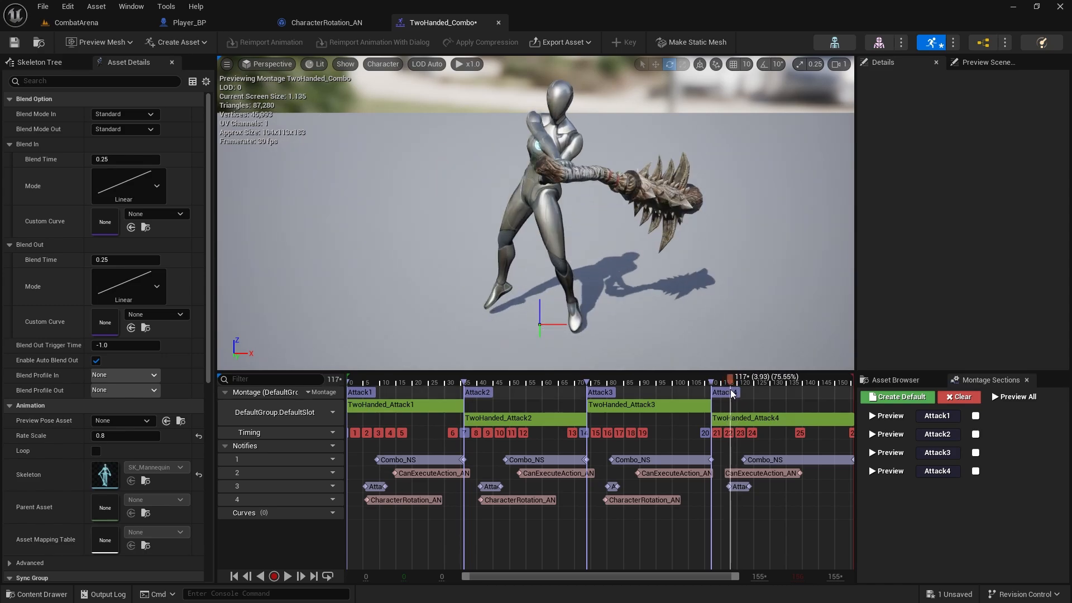
pyautogui.rightClick(732, 500)
pyautogui.moveTo(759, 527)
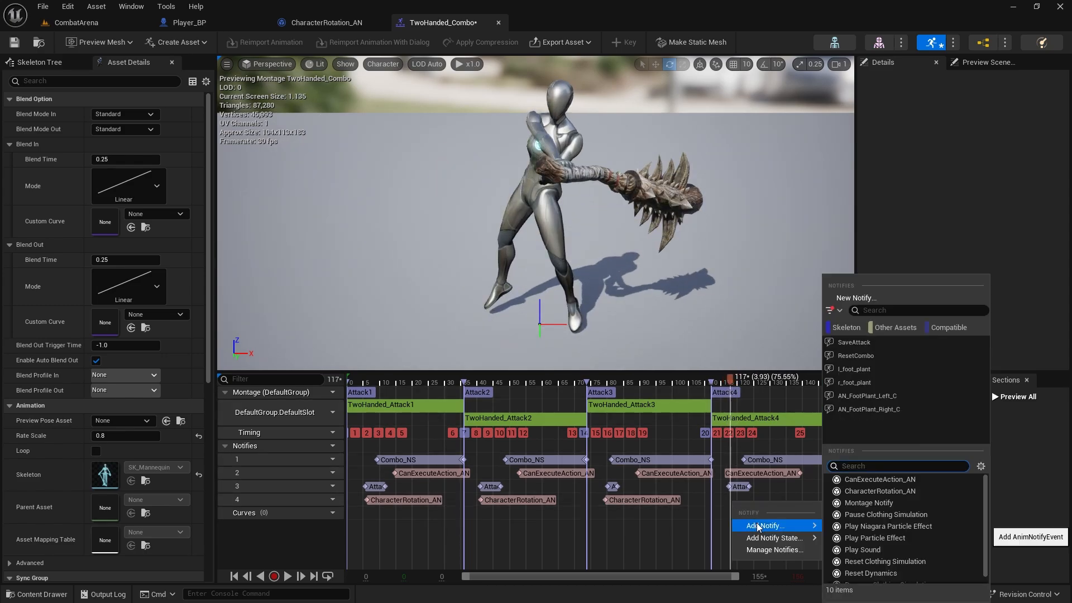
pyautogui.click(856, 491)
pyautogui.click(14, 42)
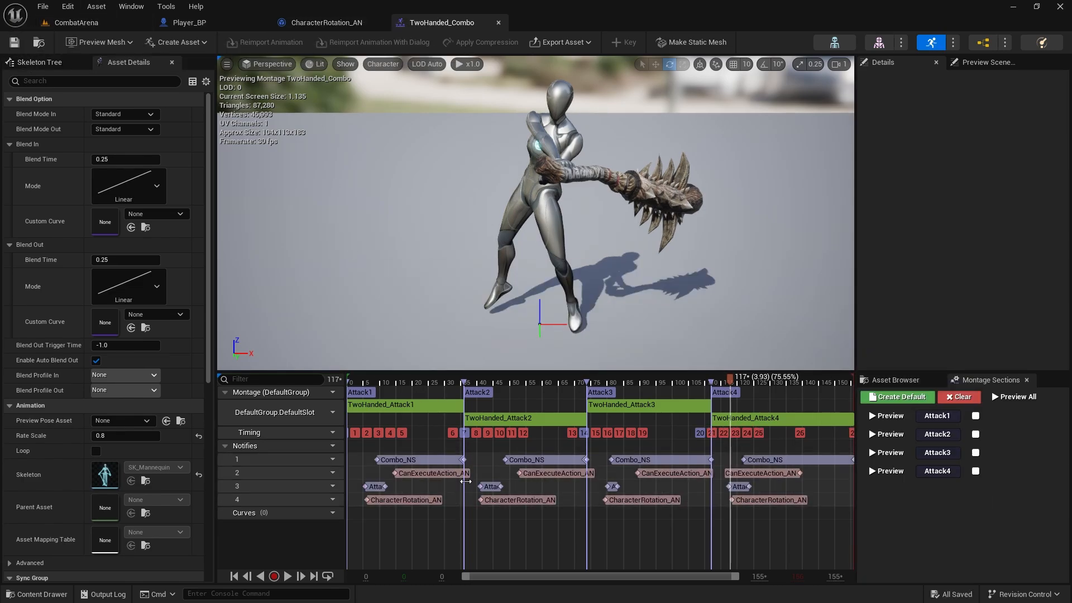
# Step: Switch to Player_BP and implement the StartRotation interface event from the Combat category in the Event Graph
pyautogui.click(311, 26)
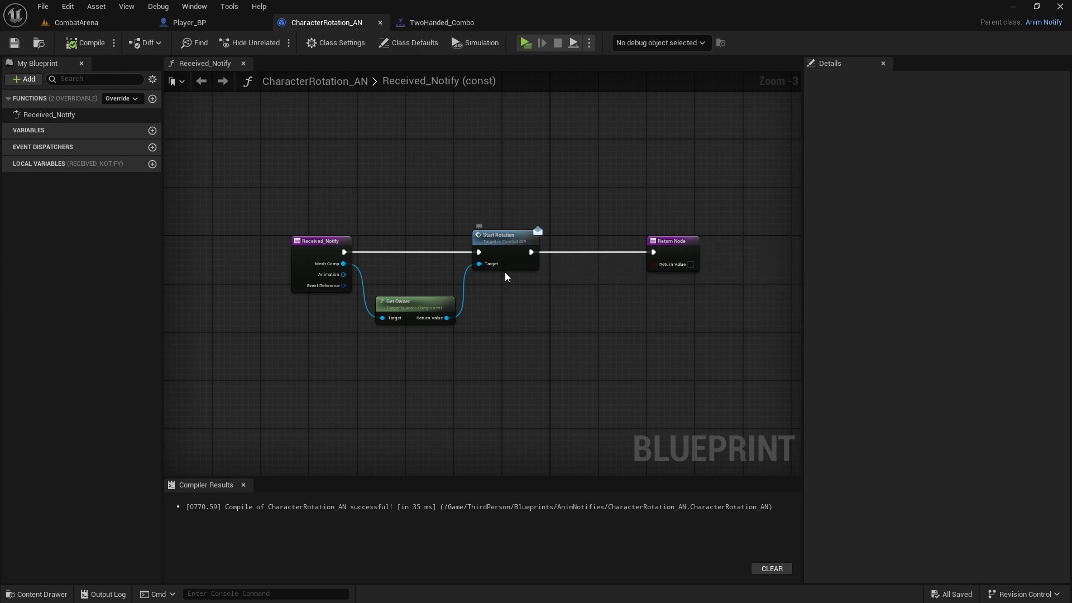
pyautogui.click(200, 22)
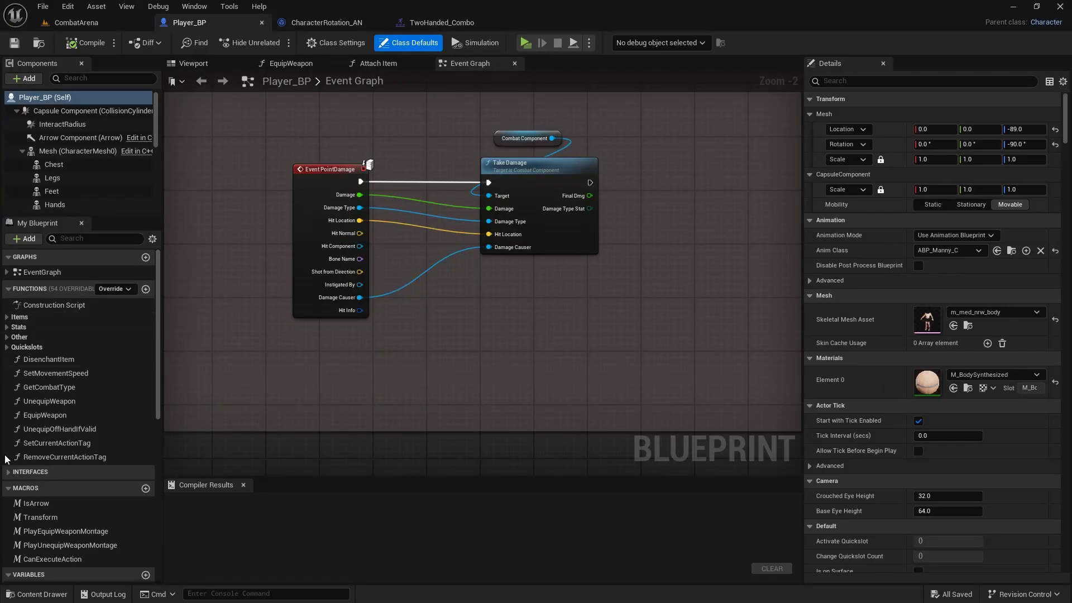
pyautogui.scroll(-4, 5, 335)
pyautogui.click(7, 365)
pyautogui.scroll(-5, 45, 421)
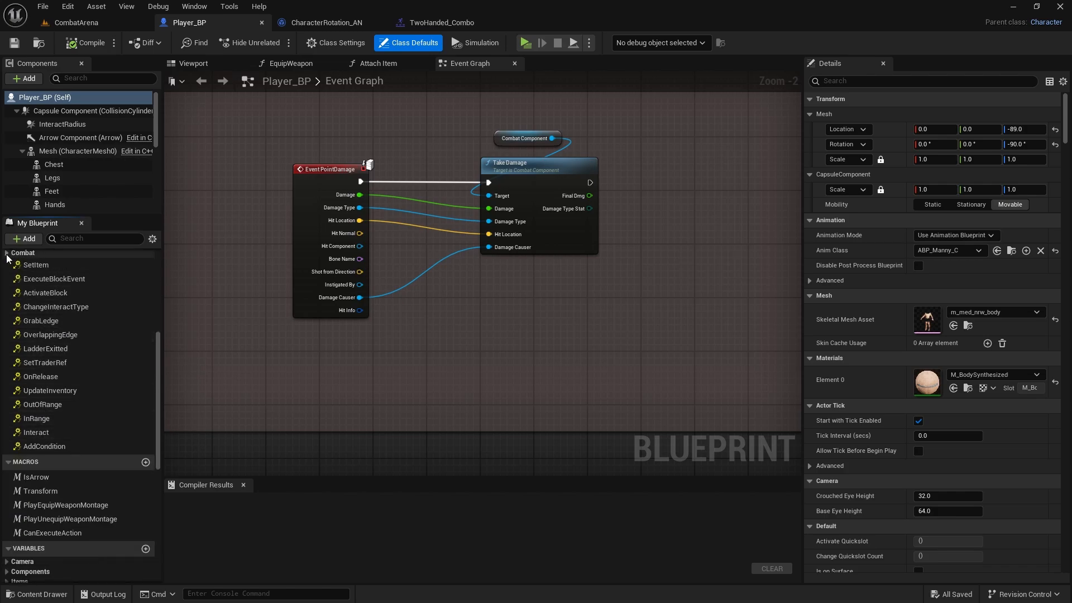
pyautogui.scroll(5, 44, 291)
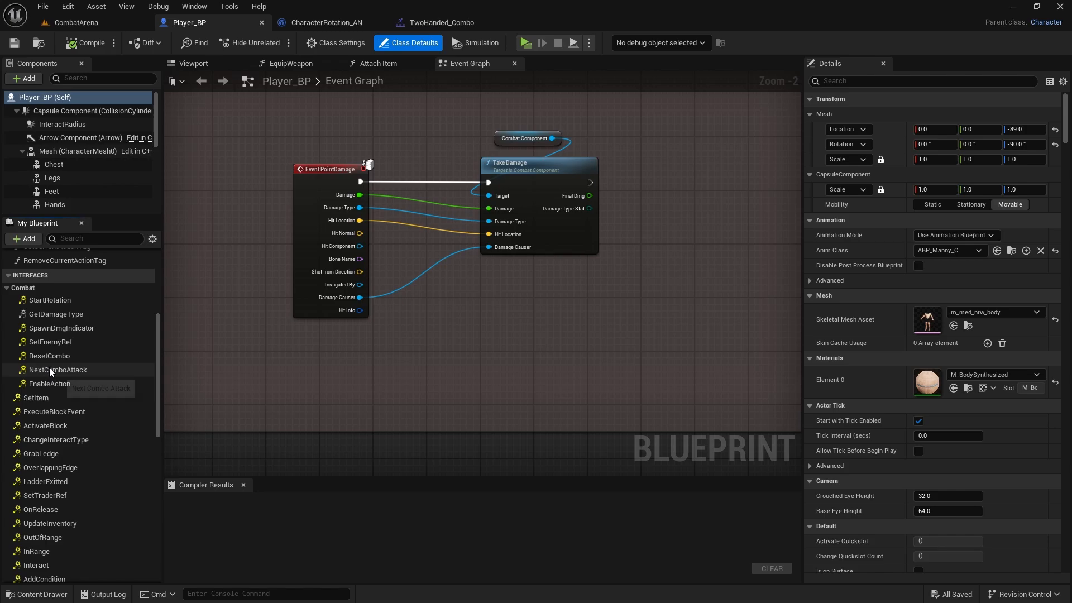
pyautogui.click(52, 301)
pyautogui.doubleClick(51, 303)
# Step: Move the two large node groups above Event PointDamage down to free space under the three short event chains in the comment box
pyautogui.scroll(-7, 527, 291)
pyautogui.moveTo(525, 291); pyautogui.dragTo(257, 370, button='right')
pyautogui.scroll(-2, 251, 352)
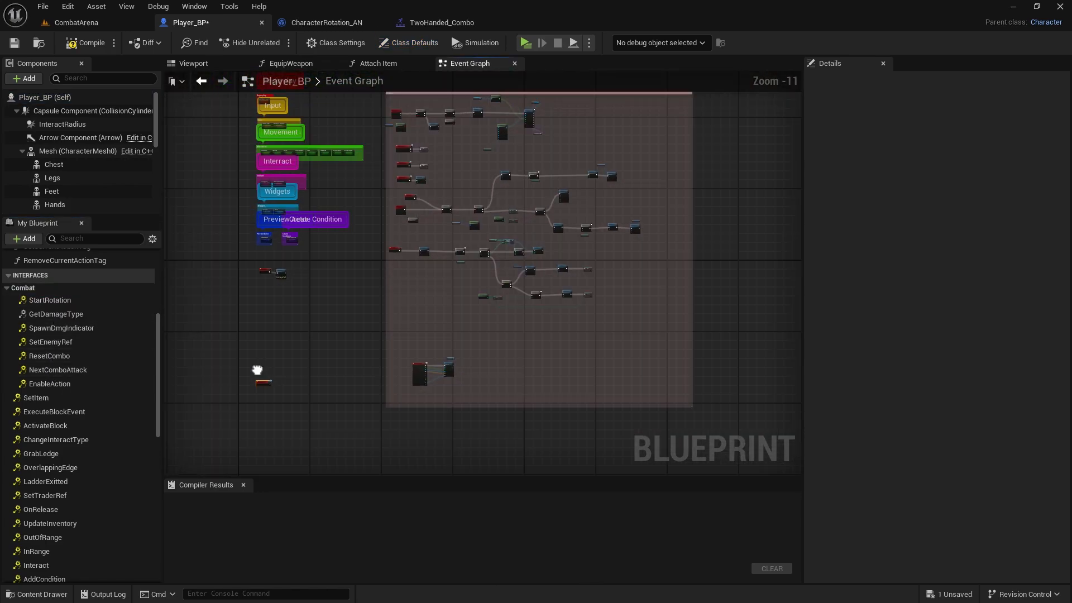
pyautogui.moveTo(397, 332); pyautogui.dragTo(652, 198)
pyautogui.keyDown('shift'); pyautogui.moveTo(485, 193); pyautogui.dragTo(622, 159); pyautogui.keyUp('shift')
pyautogui.moveTo(505, 178); pyautogui.dragTo(503, 243)
pyautogui.click(688, 410)
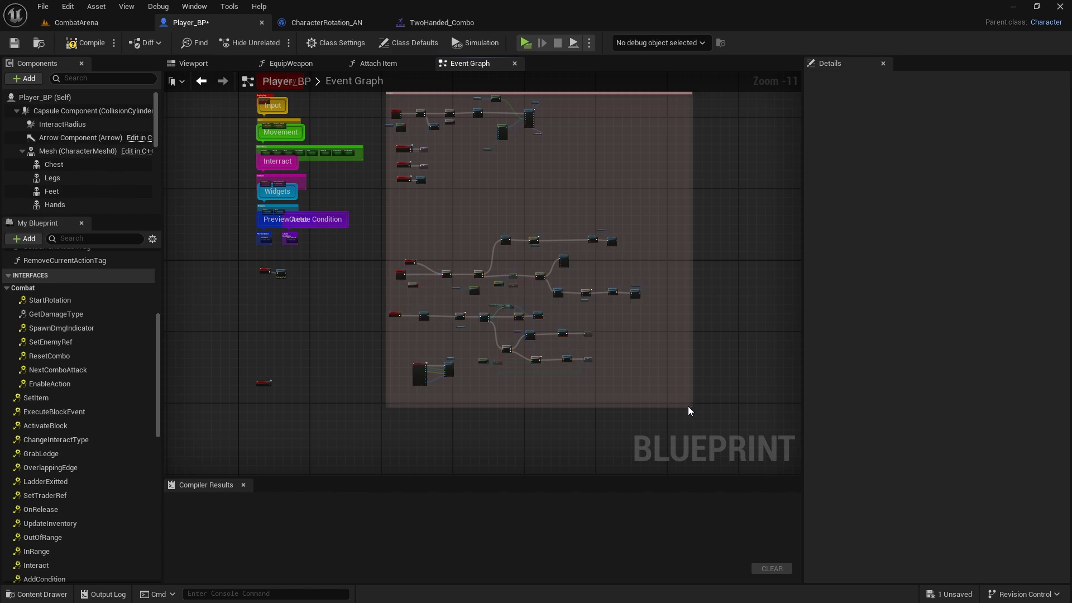
# Step: Enlarge the comment box around the combat nodes by extending its lower-right corner outward
pyautogui.scroll(1, 688, 407)
pyautogui.moveTo(688, 407); pyautogui.dragTo(625, 357, button='right')
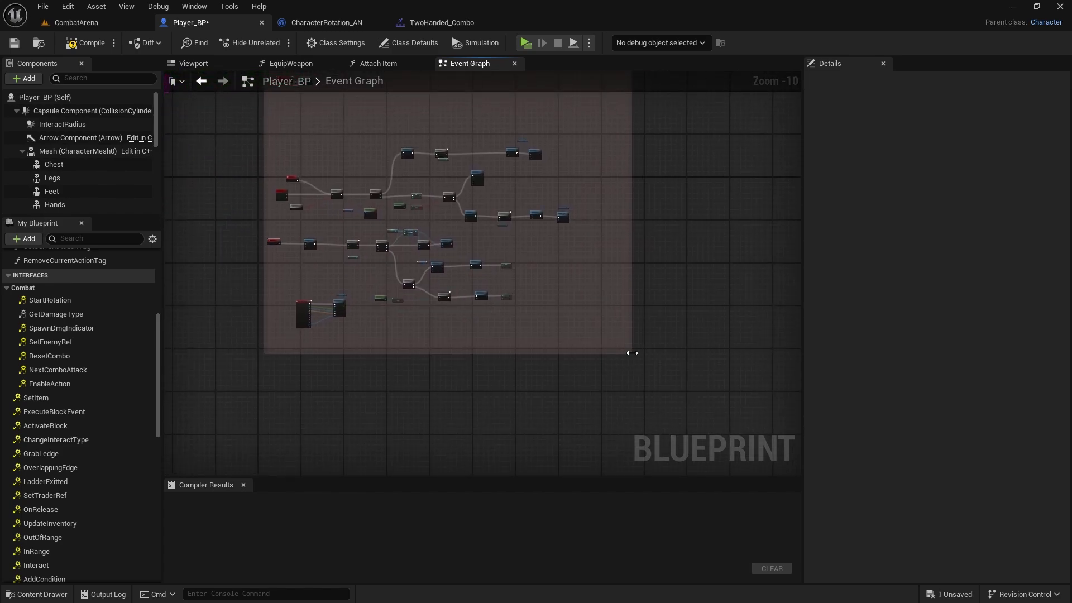
pyautogui.moveTo(632, 355); pyautogui.dragTo(785, 463)
pyautogui.moveTo(470, 346); pyautogui.dragTo(608, 461, button='right')
pyautogui.scroll(2, 373, 285)
pyautogui.scroll(-3, 358, 307)
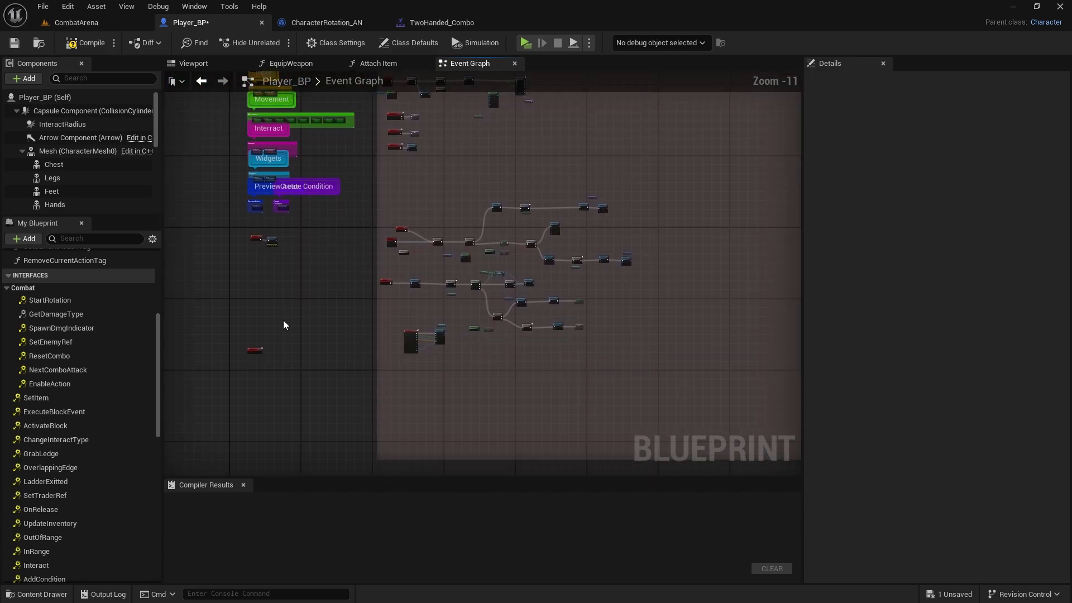
# Step: Move the Event StartRotation node into the combat comment box, beneath the short event chains
pyautogui.scroll(11, 382, 164)
pyautogui.moveTo(443, 162); pyautogui.dragTo(351, 326, button='right')
pyautogui.moveTo(386, 306); pyautogui.dragTo(377, 334)
pyautogui.scroll(-3, 490, 282)
pyautogui.moveTo(490, 282); pyautogui.dragTo(459, 212, button='right')
pyautogui.moveTo(360, 263); pyautogui.dragTo(385, 299)
pyautogui.click(487, 287)
pyautogui.moveTo(410, 245); pyautogui.dragTo(375, 197, button='right')
# Step: Add a Get Actor Rotation node above Event StartRotation
pyautogui.rightClick(367, 189)
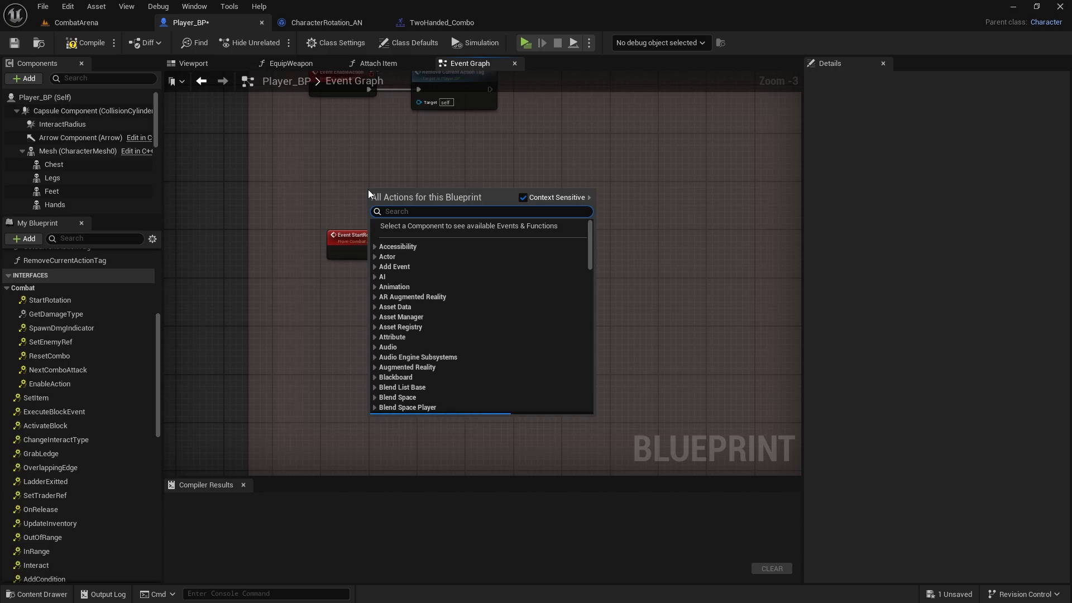
pyautogui.write('get actor rota')
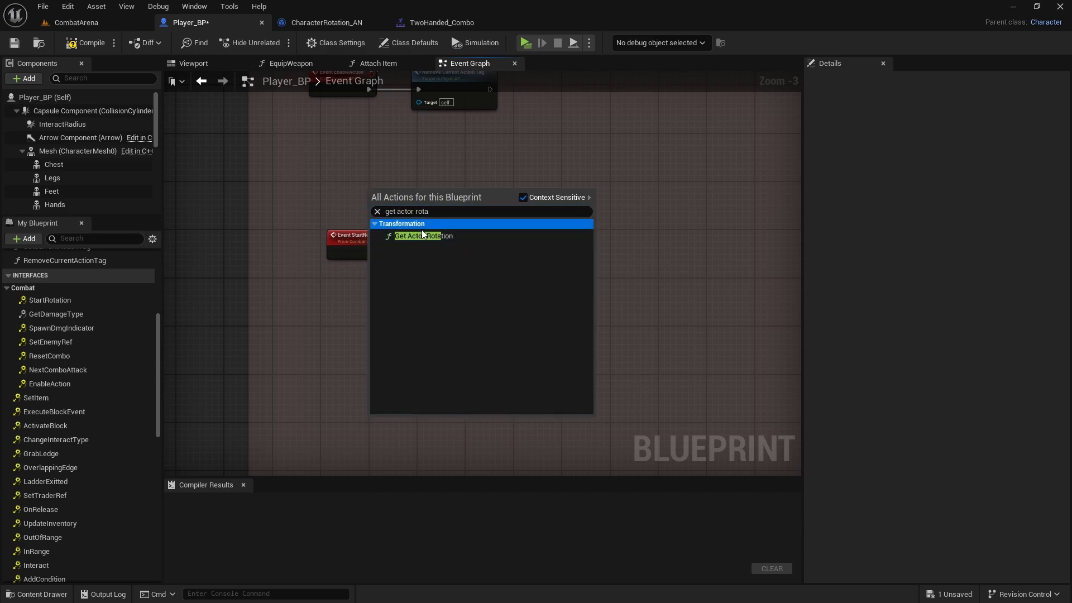
pyautogui.click(421, 236)
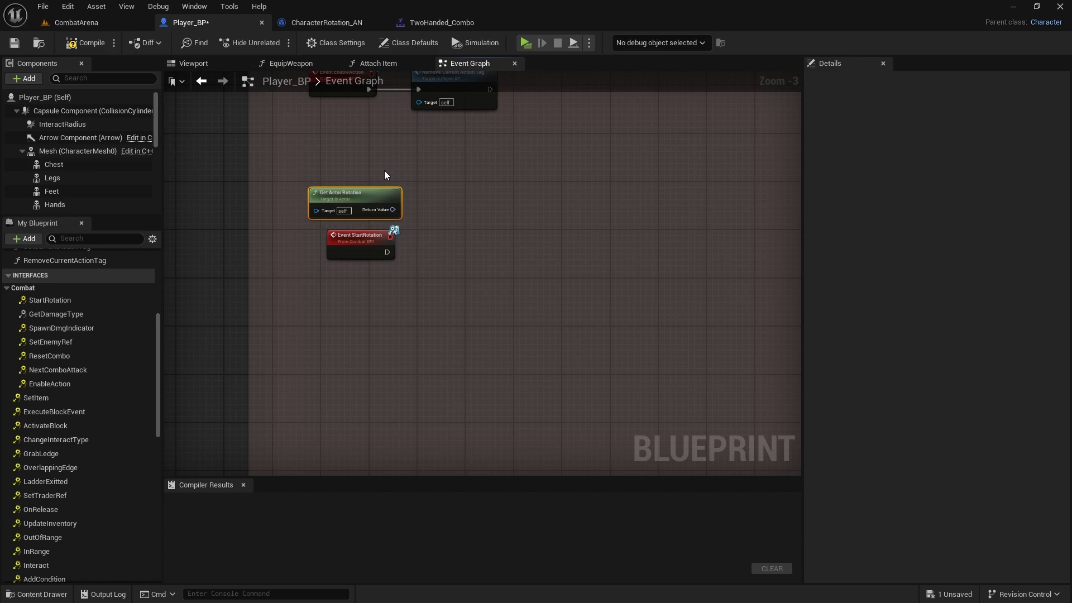
# Step: Promote the Get Actor Rotation return value to a new variable named CurrentRotation
pyautogui.scroll(3, 384, 175)
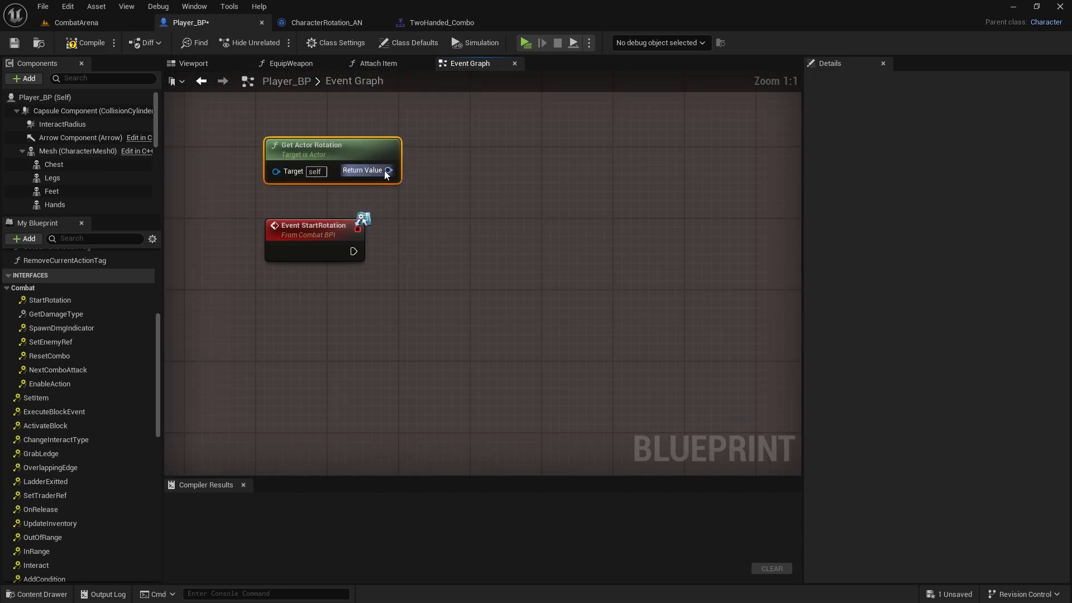
pyautogui.moveTo(388, 170); pyautogui.dragTo(420, 232)
pyautogui.click(468, 291)
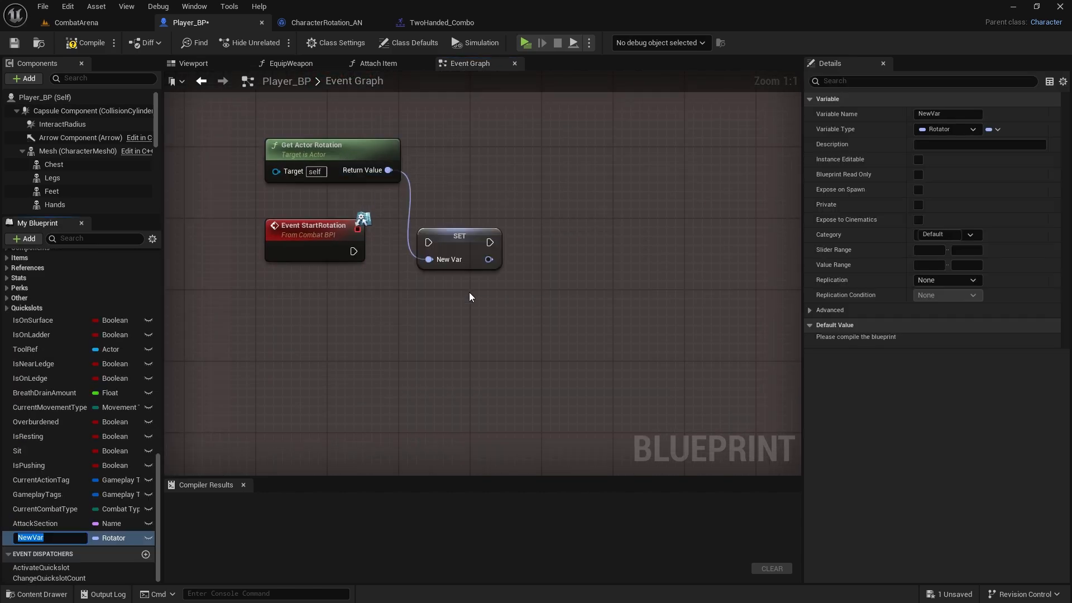
pyautogui.write('Chara')
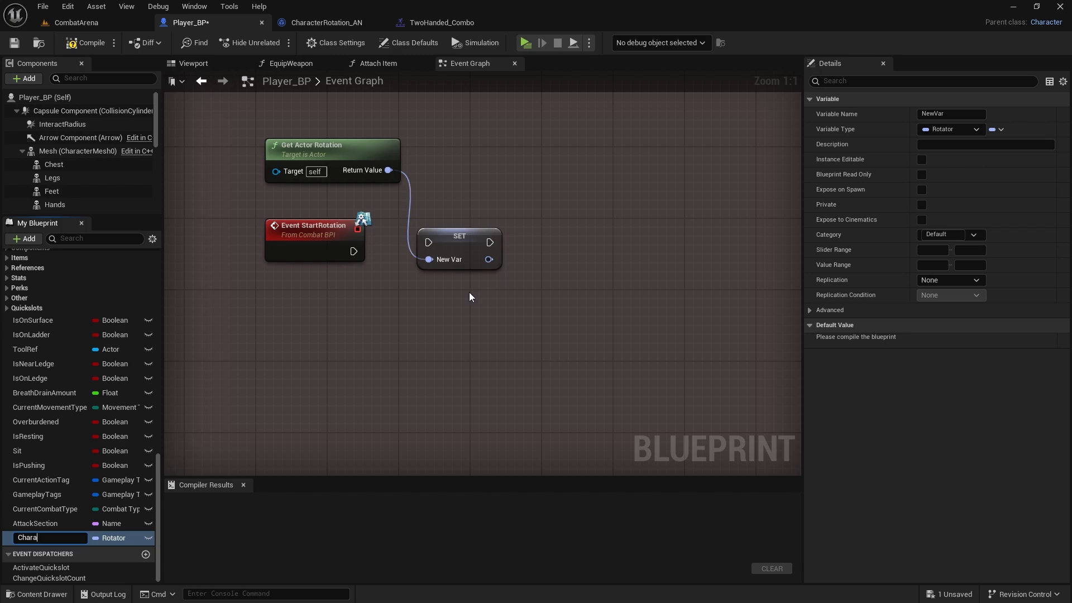
pyautogui.write('ct')
pyautogui.press('BackSpace')
pyautogui.press('BackSpace')
pyautogui.press('BackSpace')
pyautogui.press('BackSpace')
pyautogui.press('BackSpace')
pyautogui.press('BackSpace')
pyautogui.press('BackSpace')
pyautogui.write('Cu')
pyautogui.press('Return')
# Step: Connect Event StartRotation to the CurrentRotation SET node and tidy the spacing of the event and Get Actor Rotation nodes
pyautogui.moveTo(353, 251); pyautogui.dragTo(466, 250)
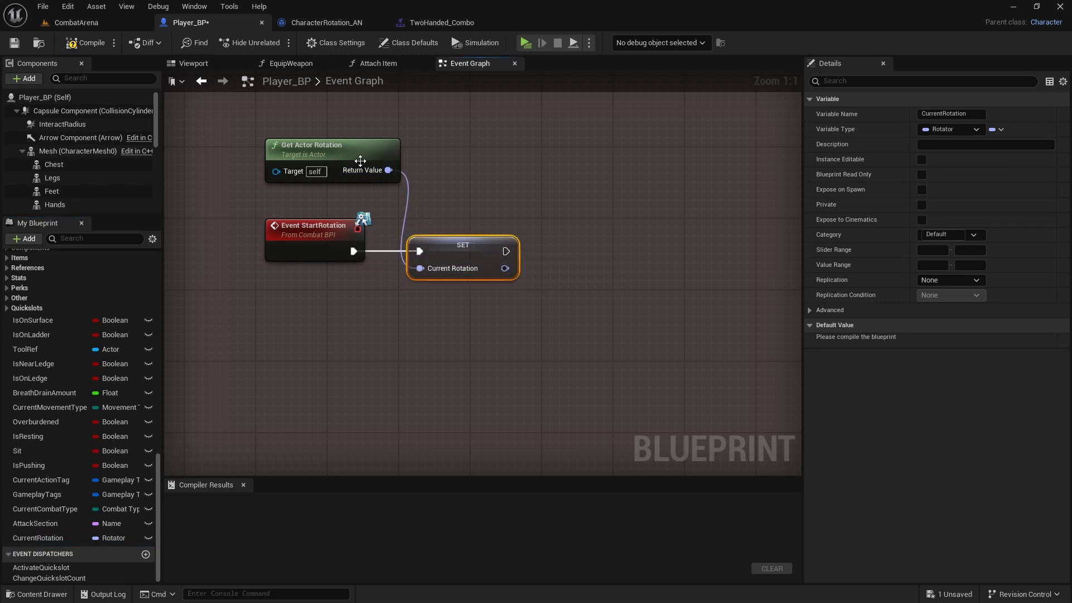
pyautogui.moveTo(354, 160); pyautogui.dragTo(381, 170)
pyautogui.moveTo(638, 231); pyautogui.dragTo(598, 206, button='right')
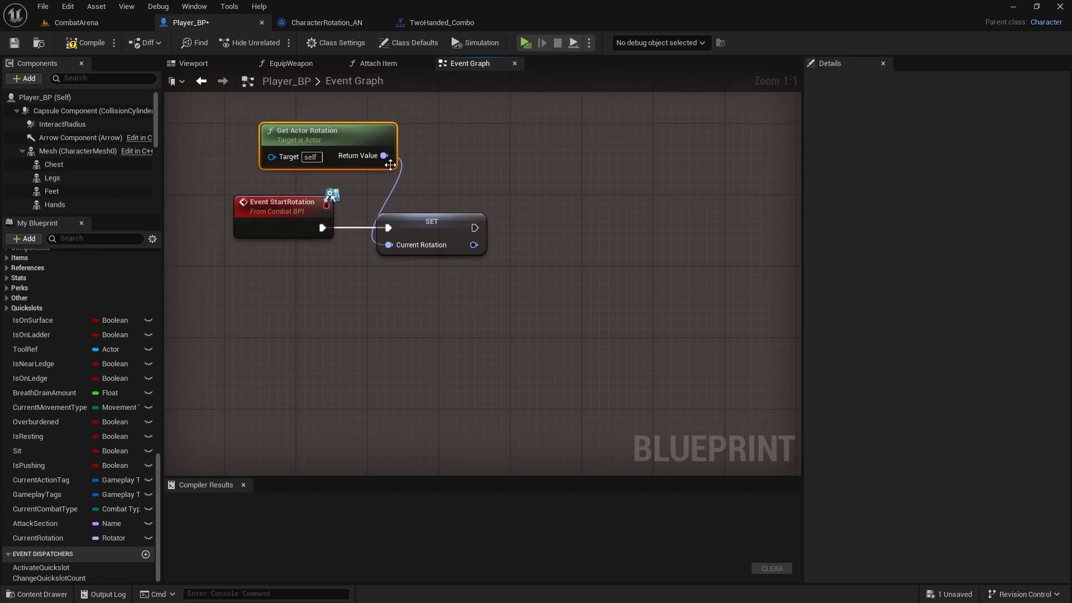
pyautogui.moveTo(341, 259); pyautogui.dragTo(446, 276, button='right')
pyautogui.moveTo(387, 229); pyautogui.dragTo(343, 229)
# Step: Add a timeline with its default name after the CurrentRotation SET node and wire it to Play from Start
pyautogui.moveTo(478, 300); pyautogui.dragTo(257, 270, button='right')
pyautogui.moveTo(360, 216); pyautogui.dragTo(553, 221)
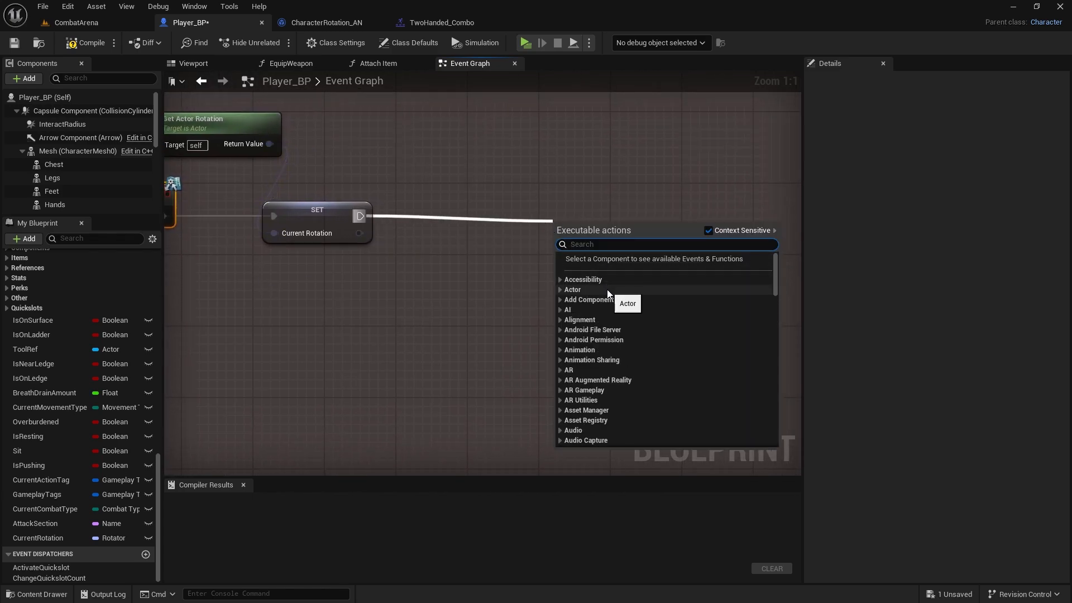
pyautogui.write('add time')
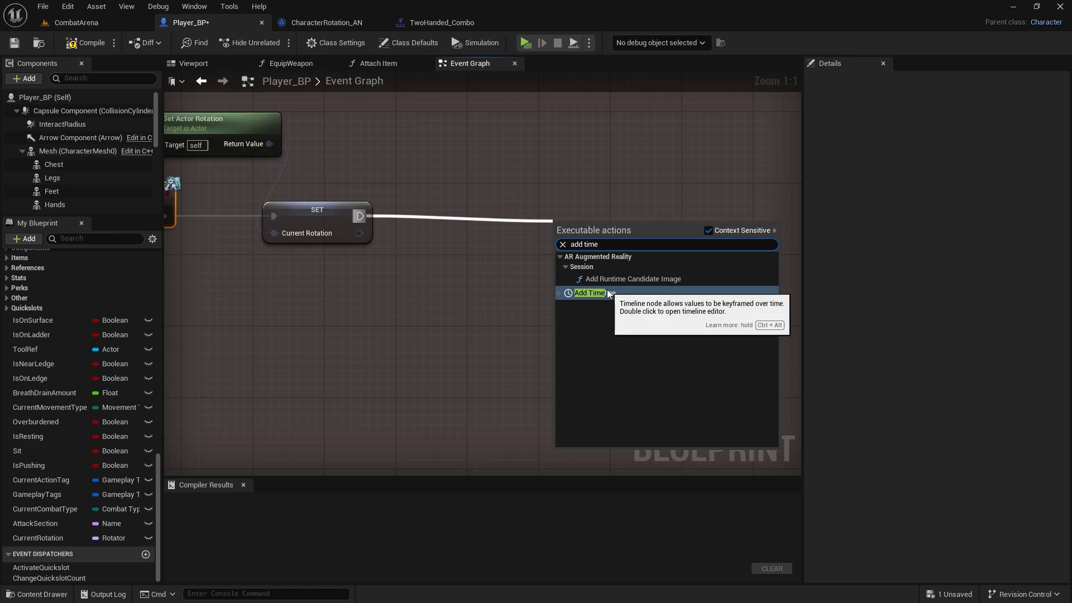
pyautogui.click(596, 294)
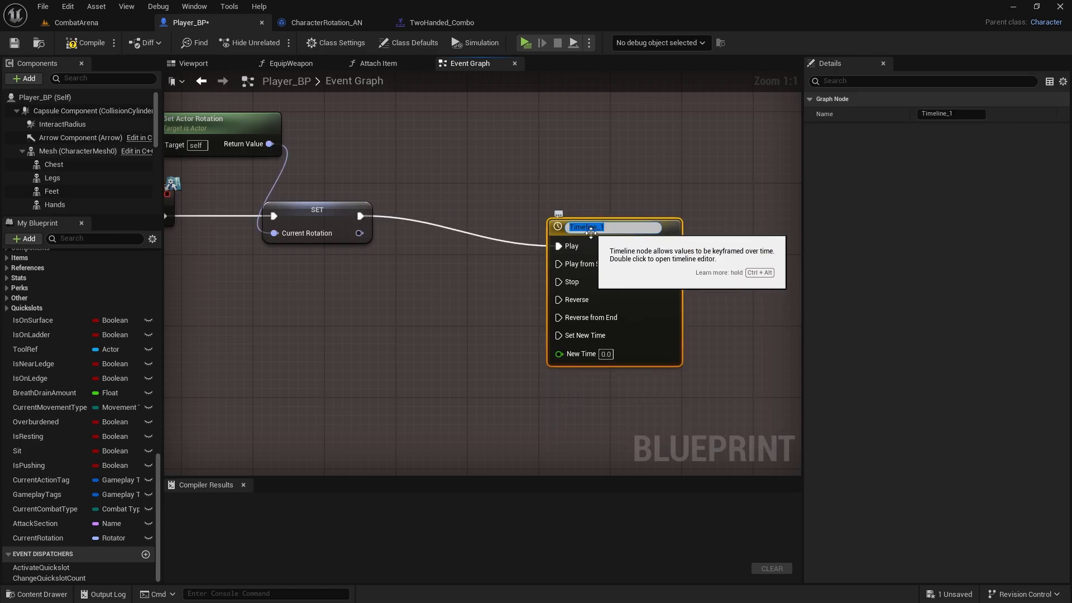
pyautogui.press('Return')
pyautogui.moveTo(605, 228); pyautogui.dragTo(594, 204)
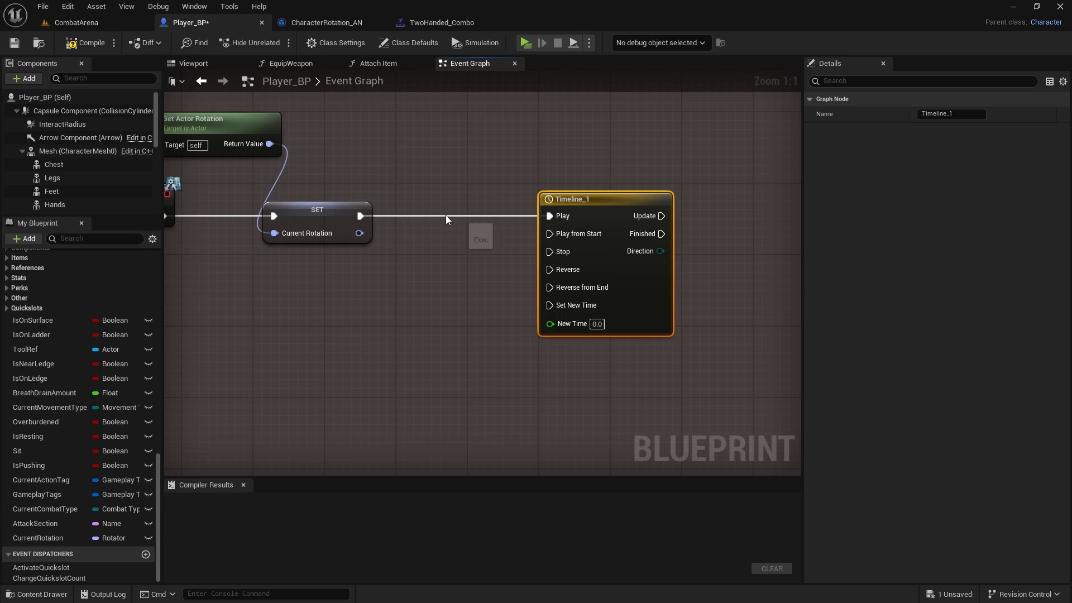
pyautogui.moveTo(360, 216); pyautogui.dragTo(557, 235)
pyautogui.moveTo(600, 218); pyautogui.dragTo(592, 199)
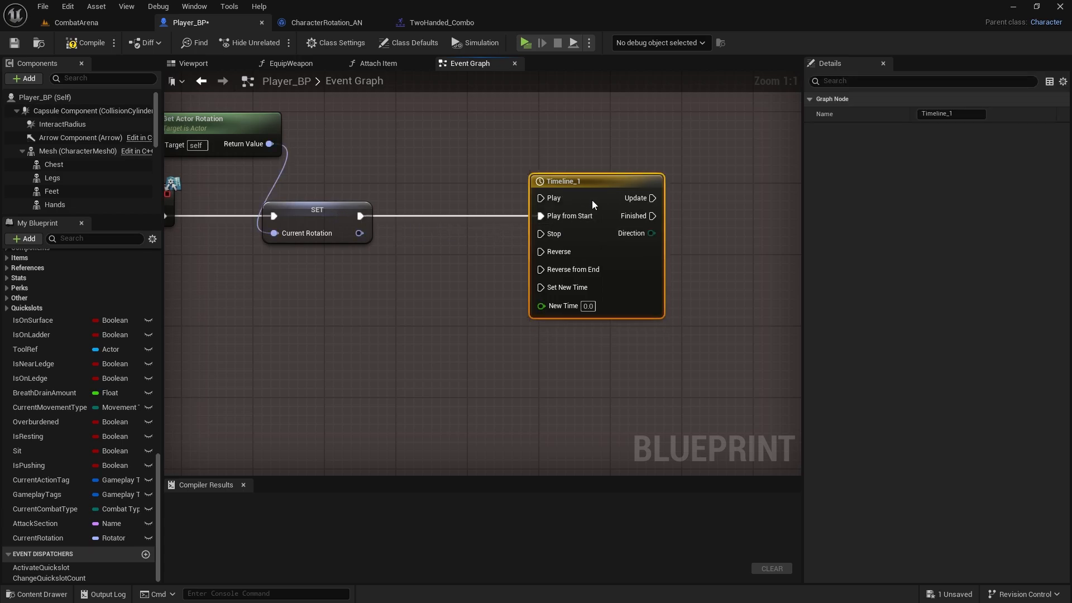
pyautogui.click(475, 259)
# Step: Open the new timeline for editing and set its length to 0.50
pyautogui.scroll(-2, 474, 259)
pyautogui.moveTo(479, 256); pyautogui.dragTo(509, 193, button='right')
pyautogui.moveTo(465, 330); pyautogui.dragTo(440, 244, button='right')
pyautogui.scroll(2, 507, 283)
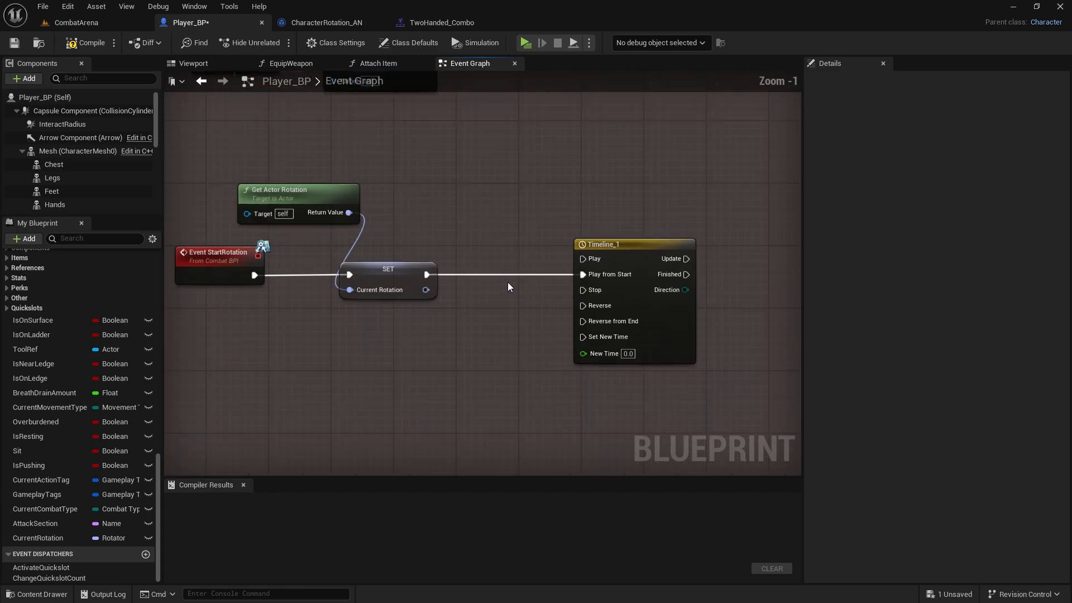
pyautogui.moveTo(513, 272); pyautogui.dragTo(464, 255, button='right')
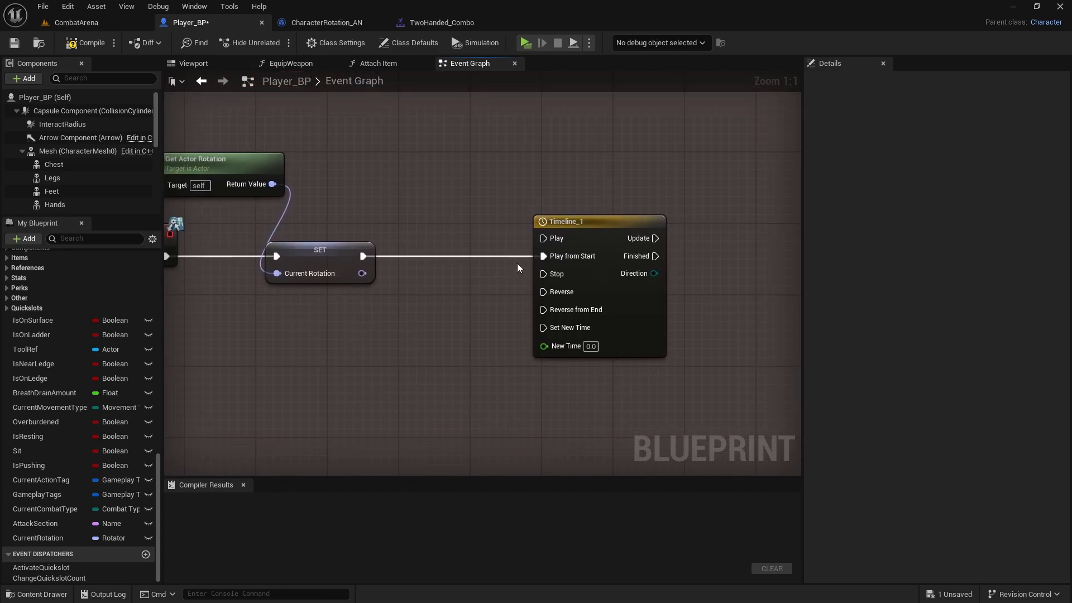
pyautogui.doubleClick(596, 238)
pyautogui.click(273, 93)
pyautogui.write('0.25')
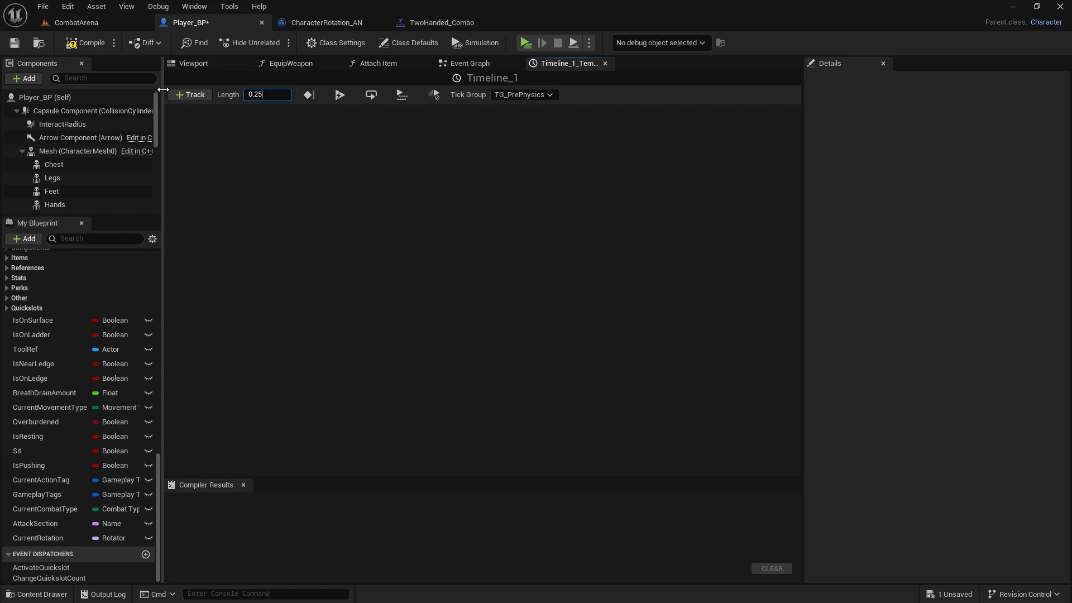
pyautogui.press('Return')
# Step: Add a float track to the timeline and place a first curve key at time 0
pyautogui.click(196, 98)
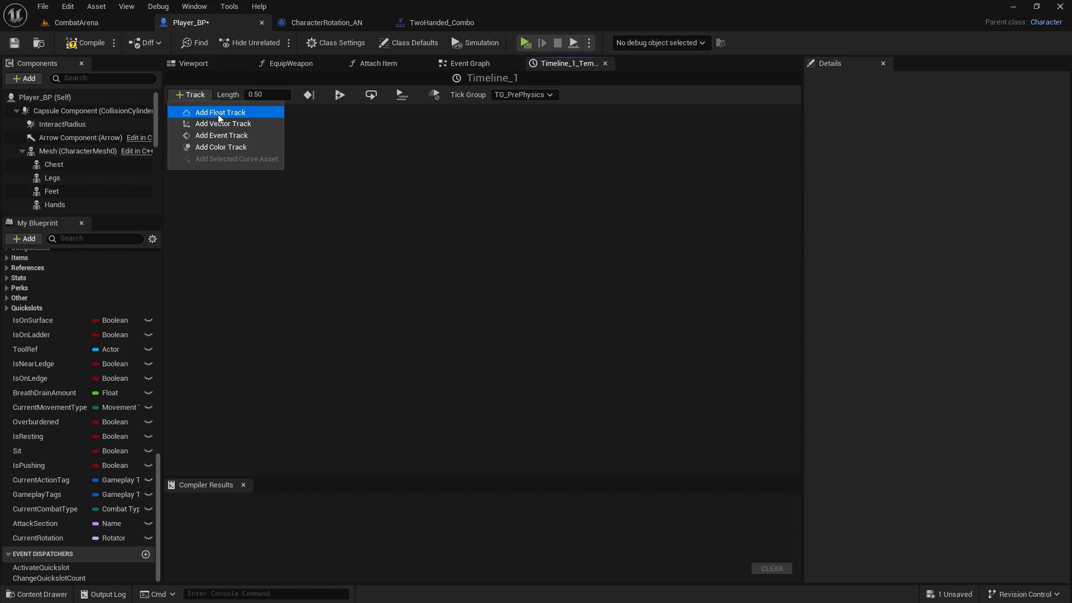
pyautogui.click(218, 113)
pyautogui.rightClick(280, 199)
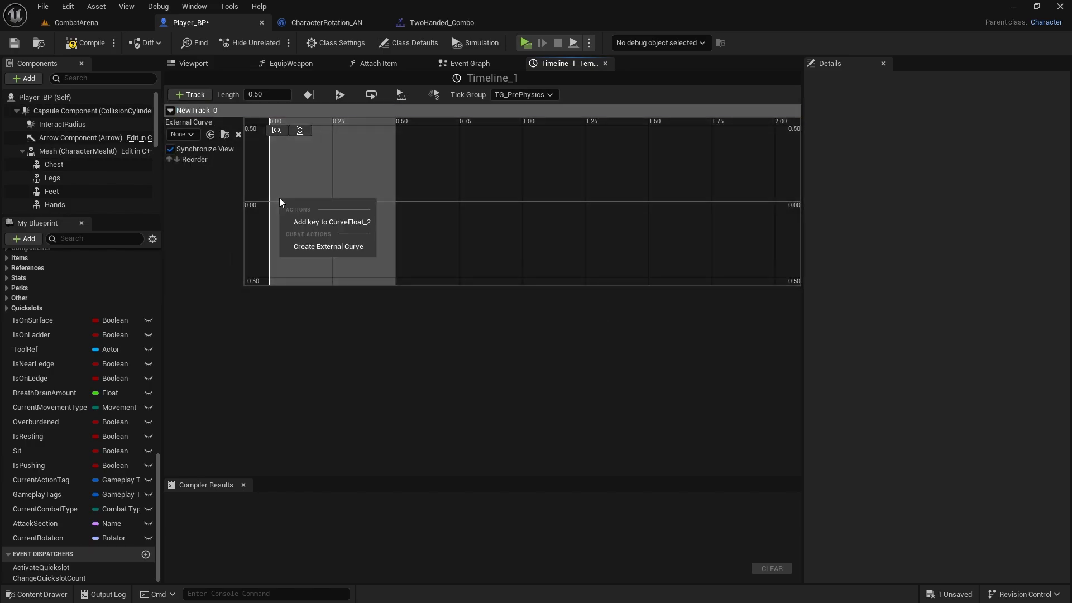
pyautogui.click(313, 223)
pyautogui.click(354, 132)
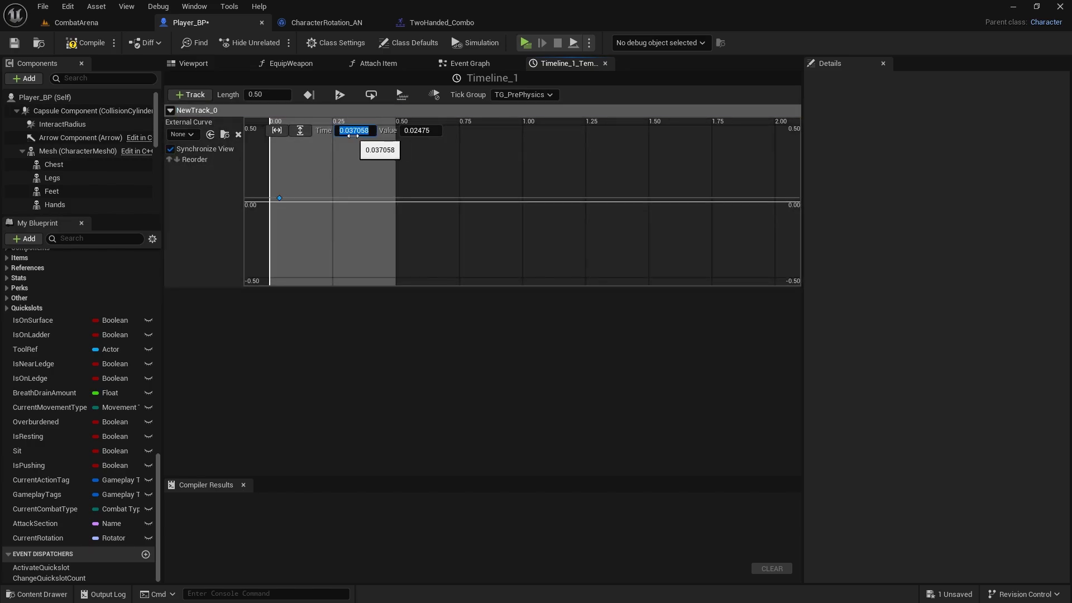
pyautogui.write('0')
pyautogui.click(415, 132)
pyautogui.write('0')
pyautogui.click(380, 184)
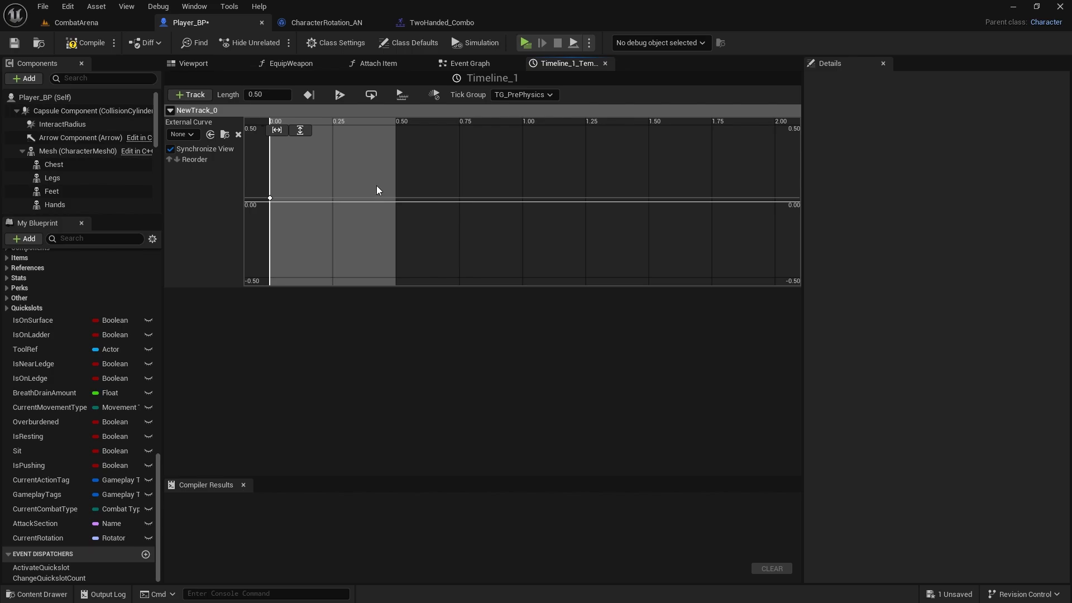
# Step: Set the value of the float track's first key to 0
pyautogui.click(270, 198)
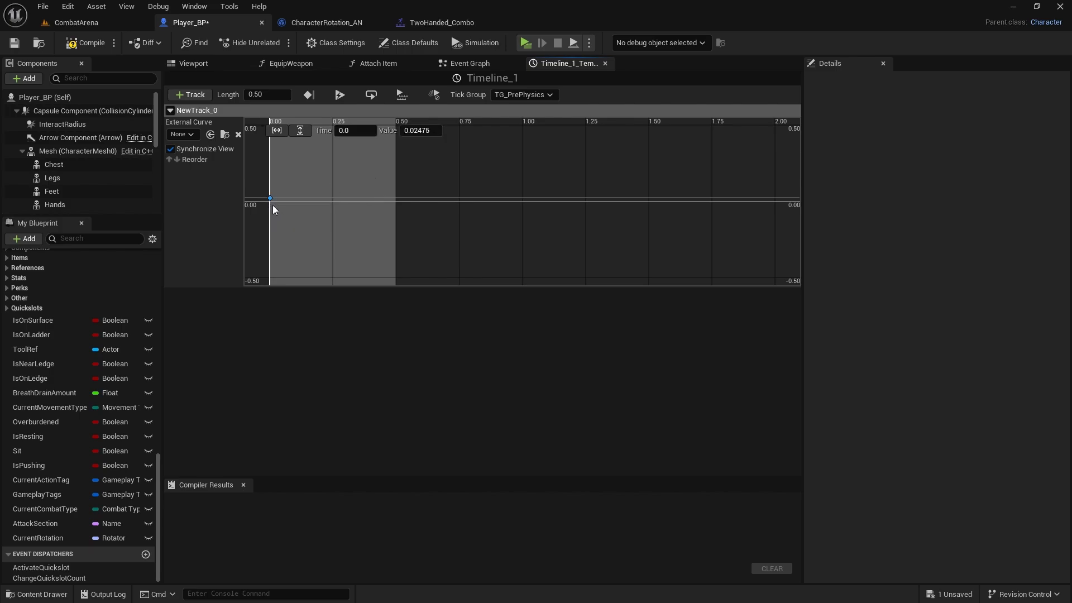
pyautogui.scroll(4, 274, 207)
pyautogui.scroll(-3, 434, 214)
pyautogui.moveTo(286, 211); pyautogui.dragTo(439, 216, button='right')
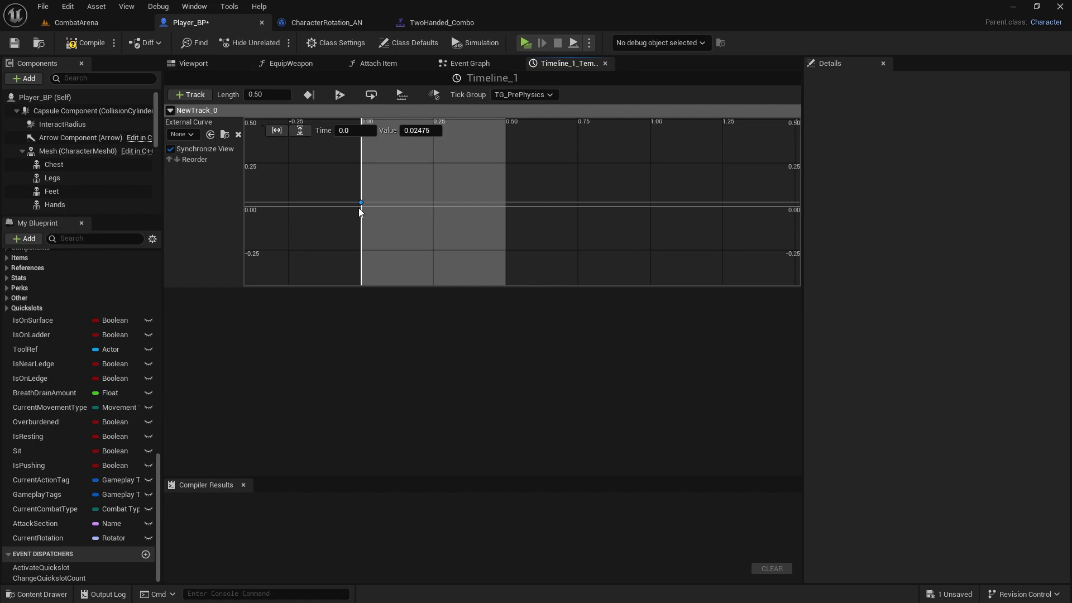
pyautogui.click(424, 131)
pyautogui.write('0')
pyautogui.click(485, 175)
pyautogui.click(360, 203)
pyautogui.click(417, 130)
pyautogui.write('0')
pyautogui.press('Return')
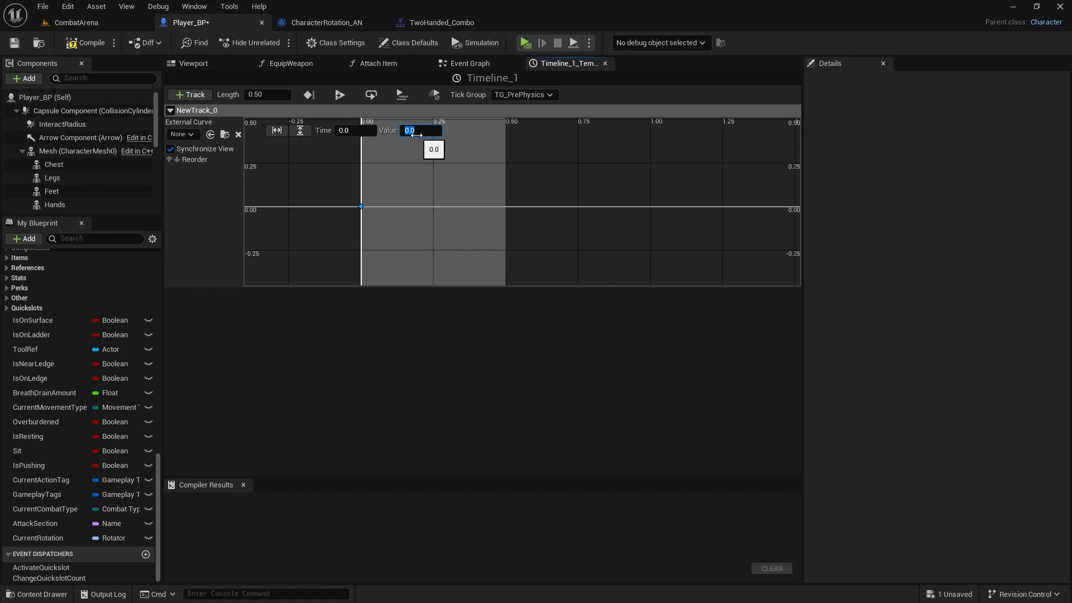
pyautogui.click(422, 174)
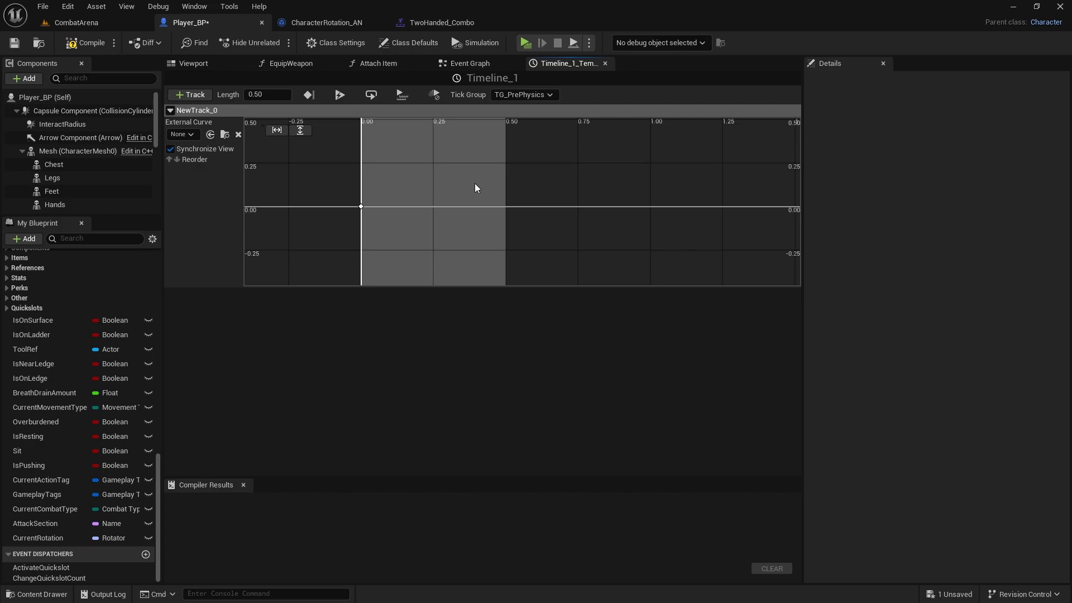
# Step: Add a second key to the float curve at time 0.5 with value 1
pyautogui.scroll(-1, 437, 183)
pyautogui.scroll(2, 430, 181)
pyautogui.moveTo(430, 181); pyautogui.dragTo(487, 222, button='right')
pyautogui.rightClick(533, 175)
pyautogui.click(569, 198)
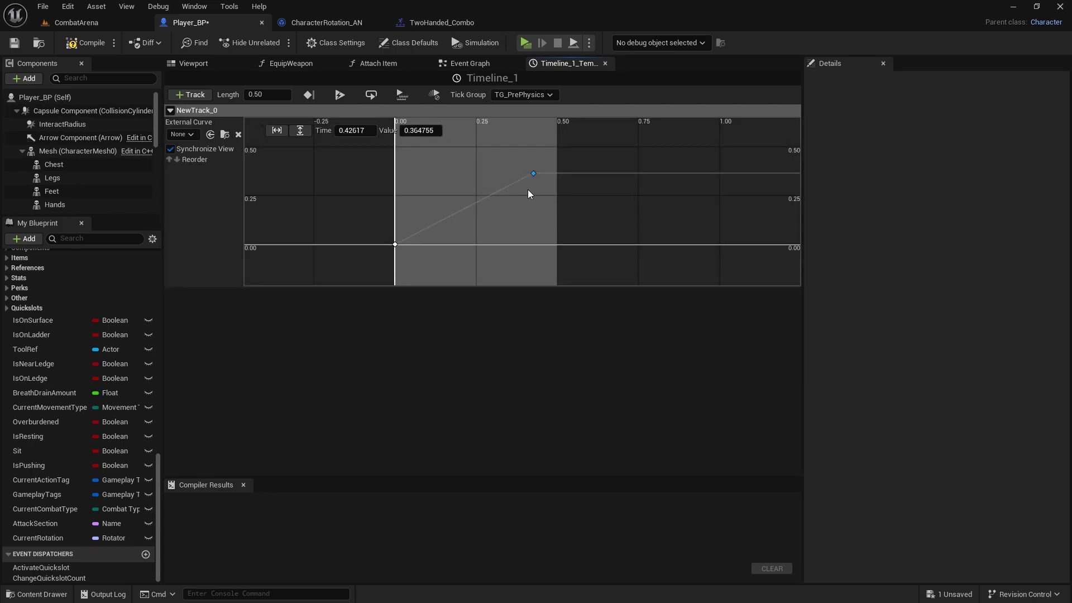
pyautogui.click(371, 131)
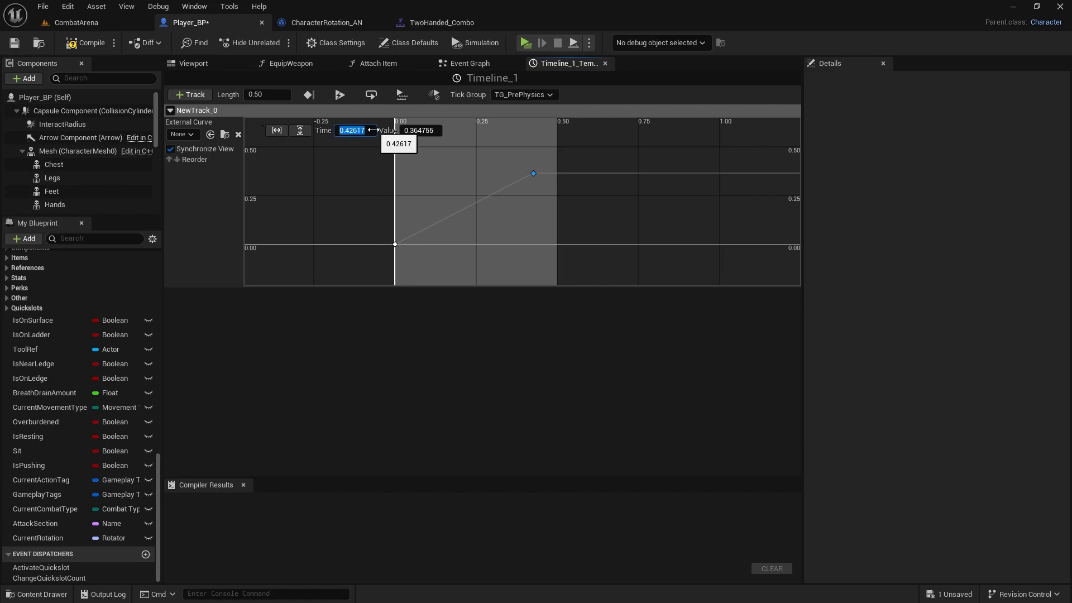
pyautogui.write('0.5')
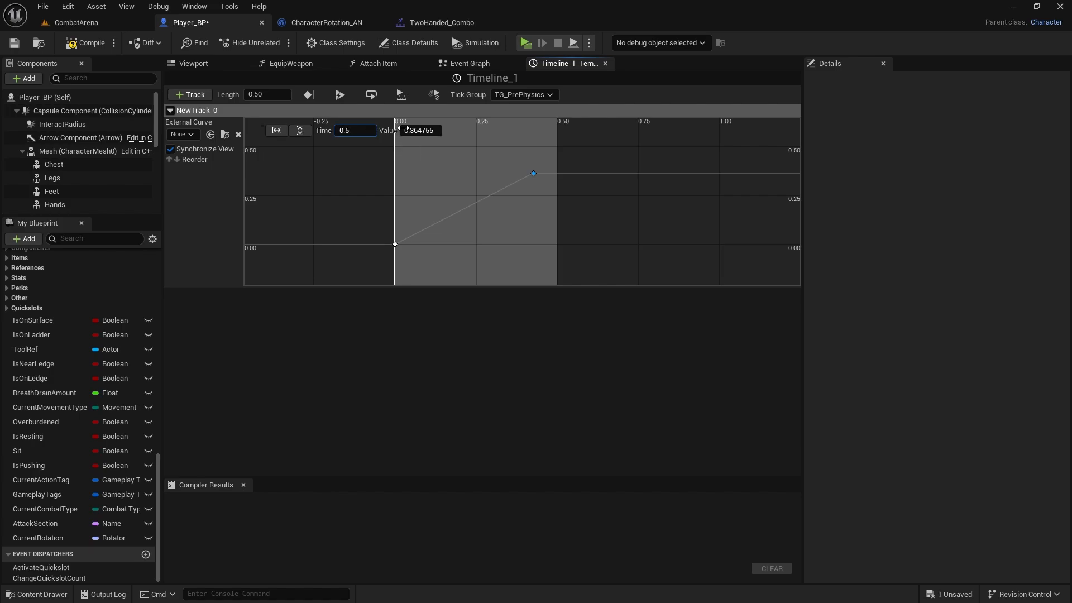
pyautogui.click(424, 130)
pyautogui.write('1')
pyautogui.press('Return')
# Step: Select both curve keys and change their interpolation to a smooth curve with flat tangents
pyautogui.scroll(-2, 513, 212)
pyautogui.moveTo(514, 213); pyautogui.dragTo(470, 214, button='right')
pyautogui.scroll(-1, 471, 215)
pyautogui.moveTo(404, 240); pyautogui.dragTo(549, 133)
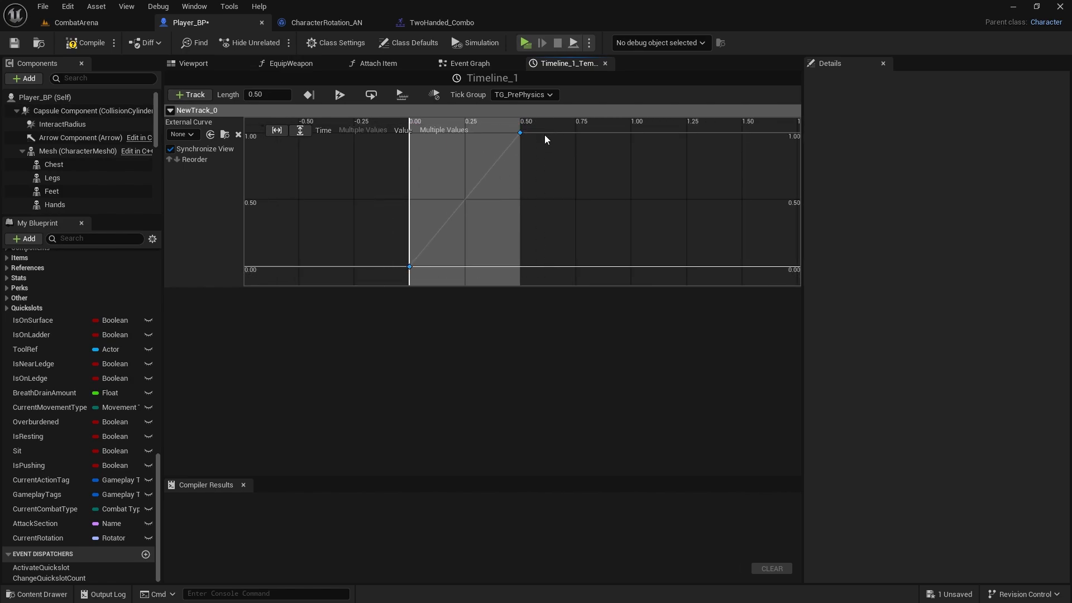
pyautogui.rightClick(520, 134)
pyautogui.click(561, 173)
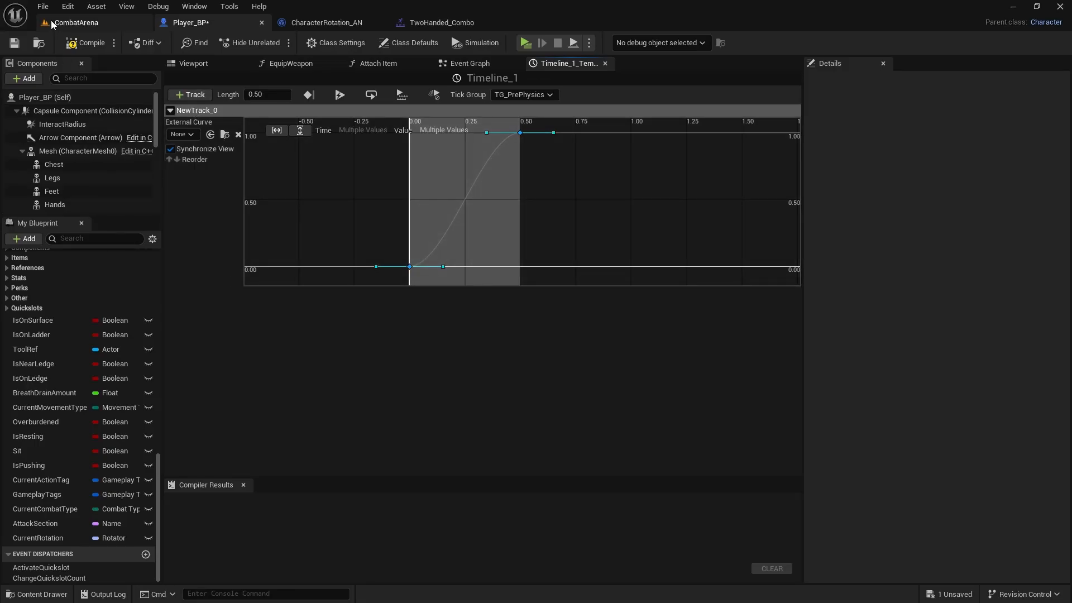
# Step: Rename the float track as Rotate and compile the blueprint
pyautogui.doubleClick(204, 113)
pyautogui.write('Rotate')
pyautogui.press('Return')
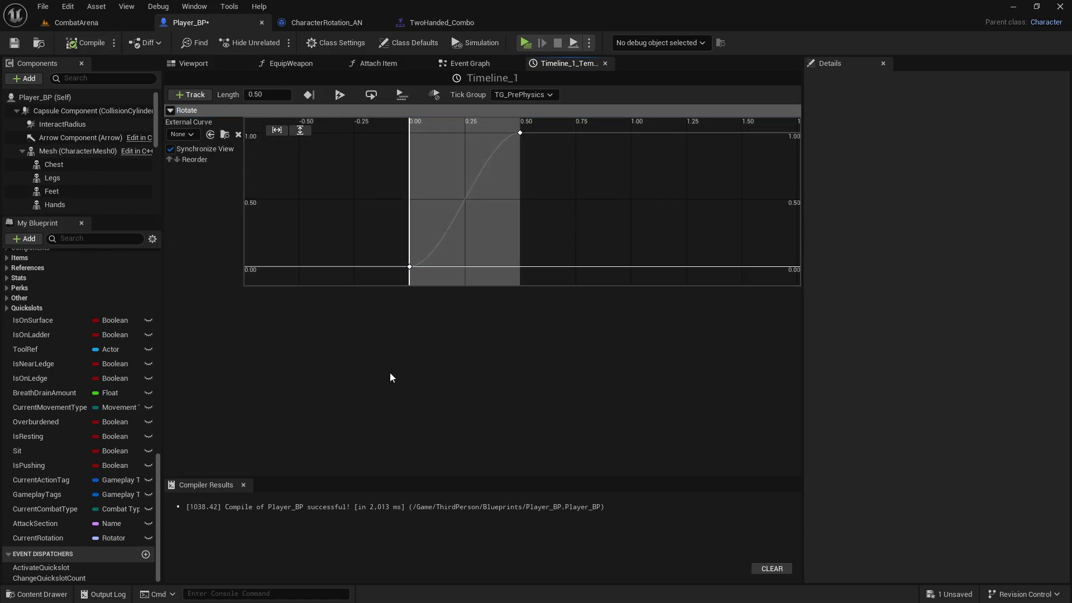
# Step: Return to the Event Graph and create a float Lerp node from the timeline's Rotate output
pyautogui.click(472, 63)
pyautogui.moveTo(657, 190); pyautogui.dragTo(432, 128, button='right')
pyautogui.scroll(-2, 512, 180)
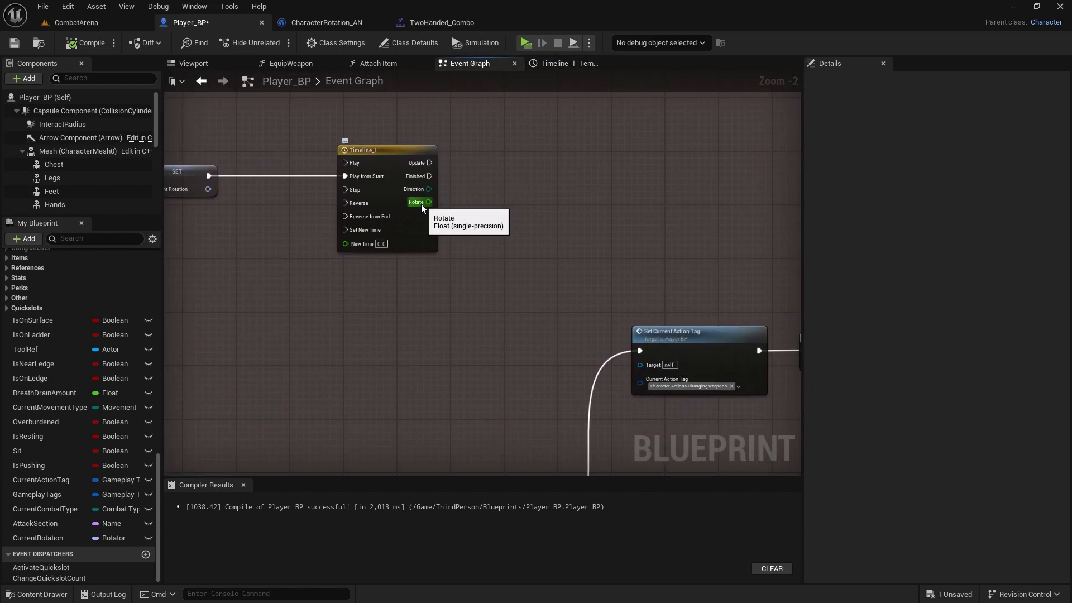
pyautogui.scroll(2, 423, 206)
pyautogui.moveTo(422, 210); pyautogui.dragTo(514, 224)
pyautogui.write('lerp')
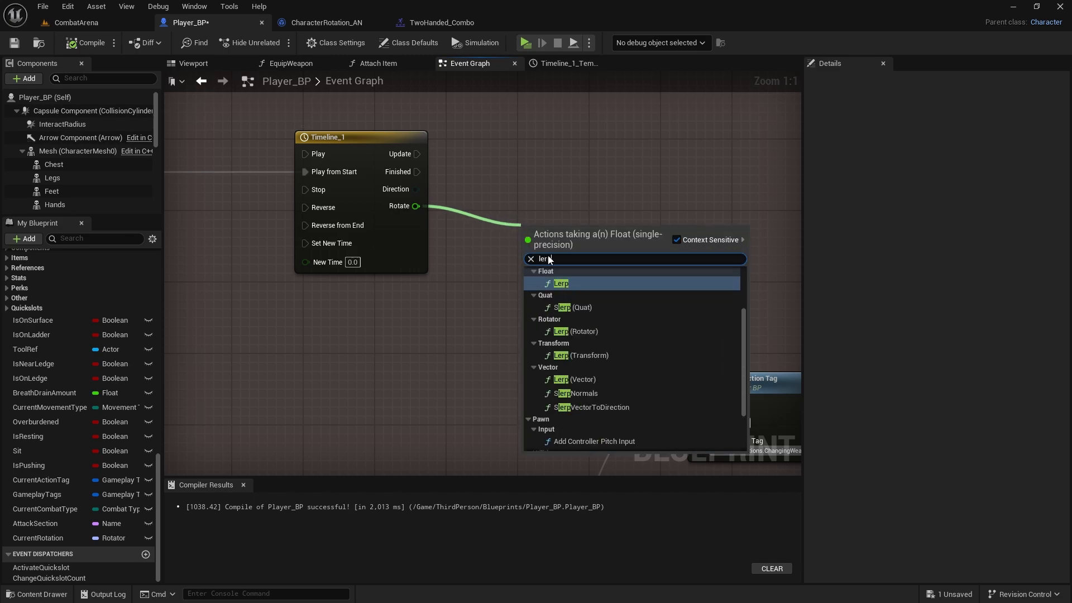
pyautogui.click(561, 283)
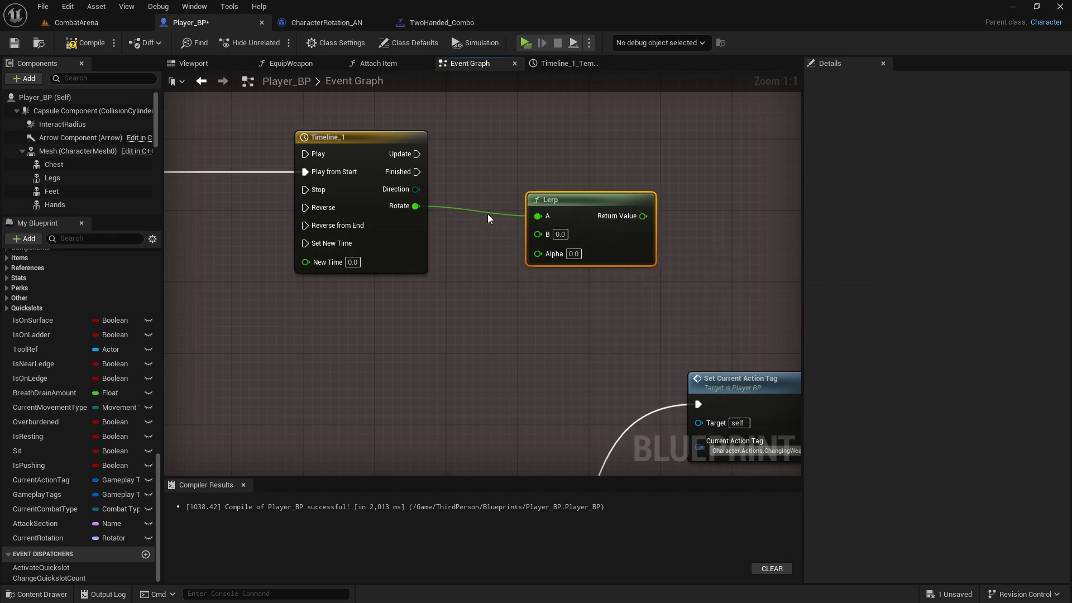
# Step: Rewire the timeline's Rotate output from Lerp input A to Alpha and move the Lerp node farther from the timeline
pyautogui.keyDown('alt'); pyautogui.click(487, 213); pyautogui.keyUp('alt')
pyautogui.moveTo(423, 208); pyautogui.dragTo(537, 255)
pyautogui.moveTo(571, 200); pyautogui.dragTo(640, 199)
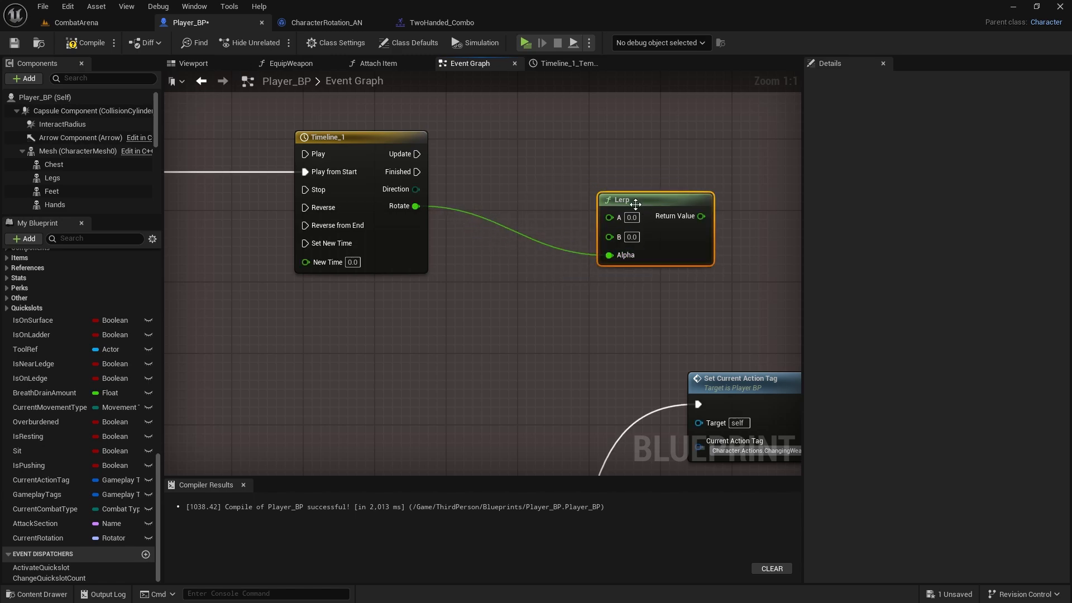
pyautogui.scroll(-1, 557, 193)
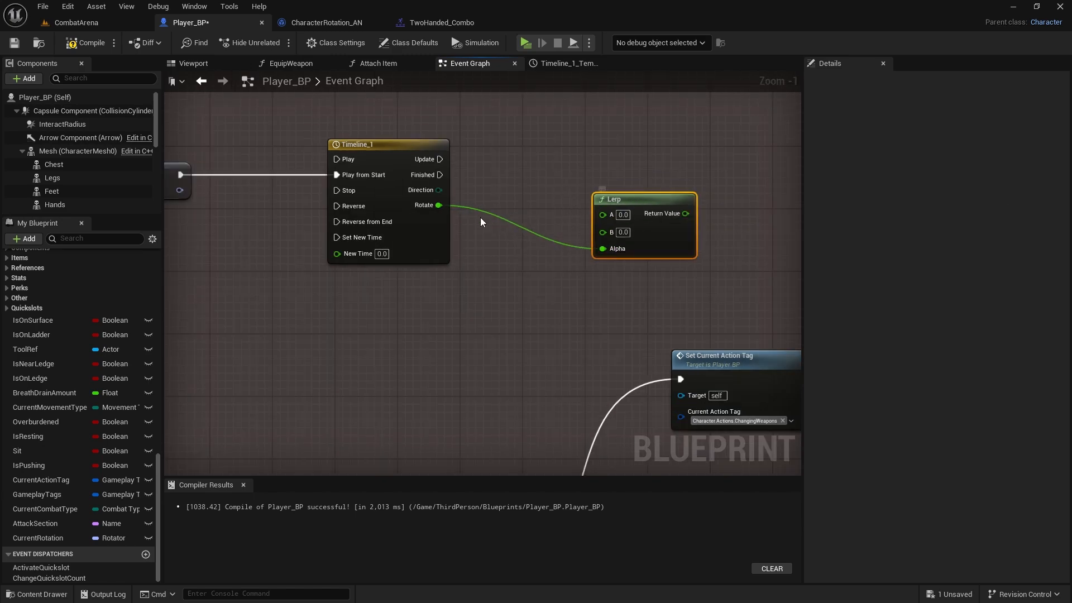
# Step: Replace the float Lerp with a Lerp (Rotator) node driven by the timeline's Rotate output into Alpha, placed clear of the timeline
pyautogui.press('Delete')
pyautogui.moveTo(446, 208); pyautogui.dragTo(538, 230)
pyautogui.write('l')
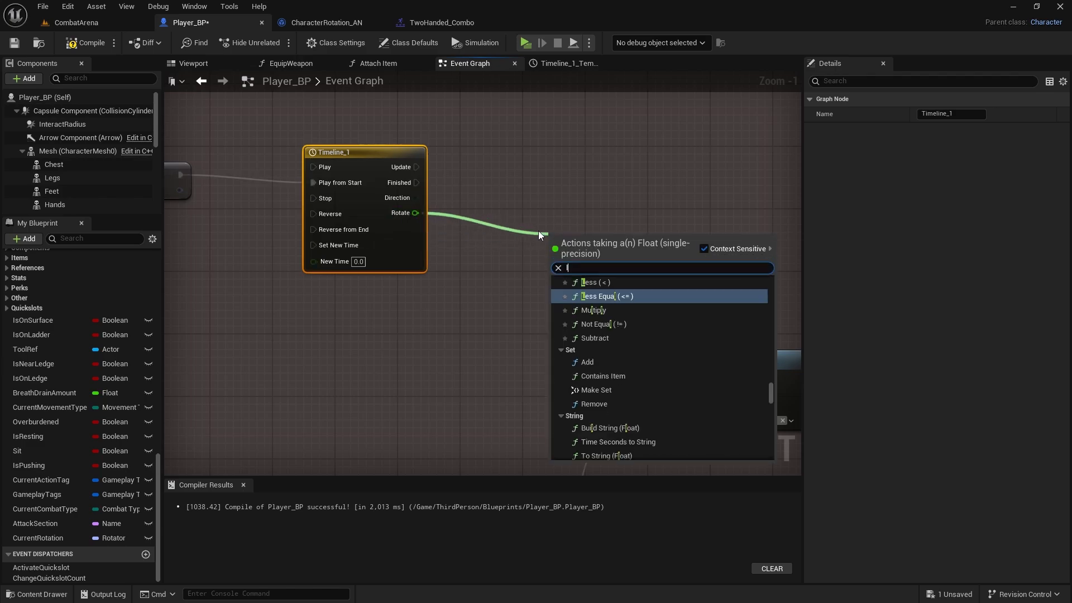
pyautogui.write('erp ro')
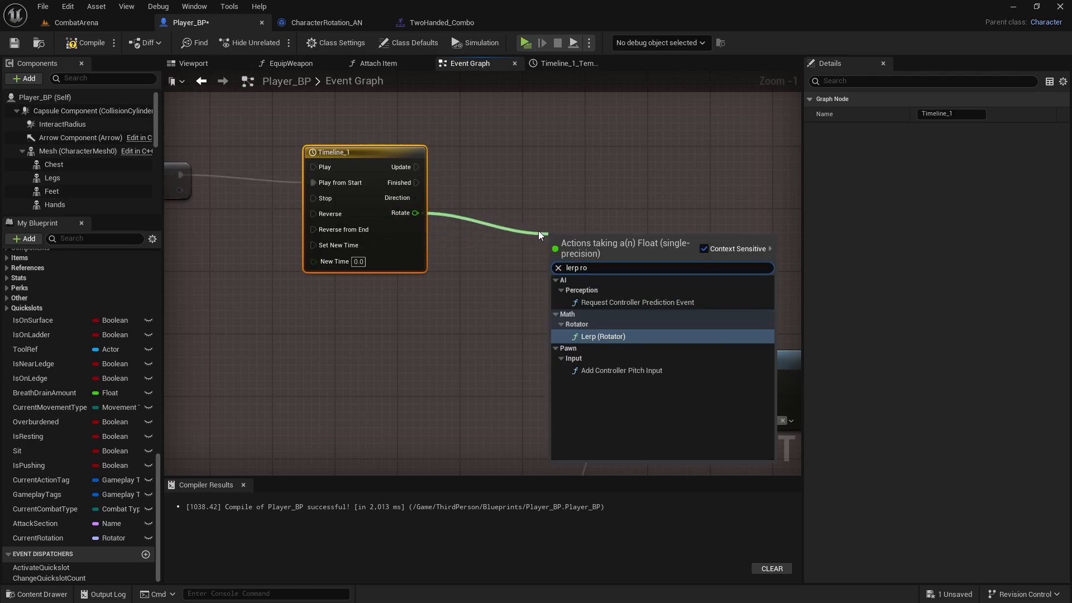
pyautogui.click(558, 340)
pyautogui.moveTo(592, 273); pyautogui.dragTo(576, 217)
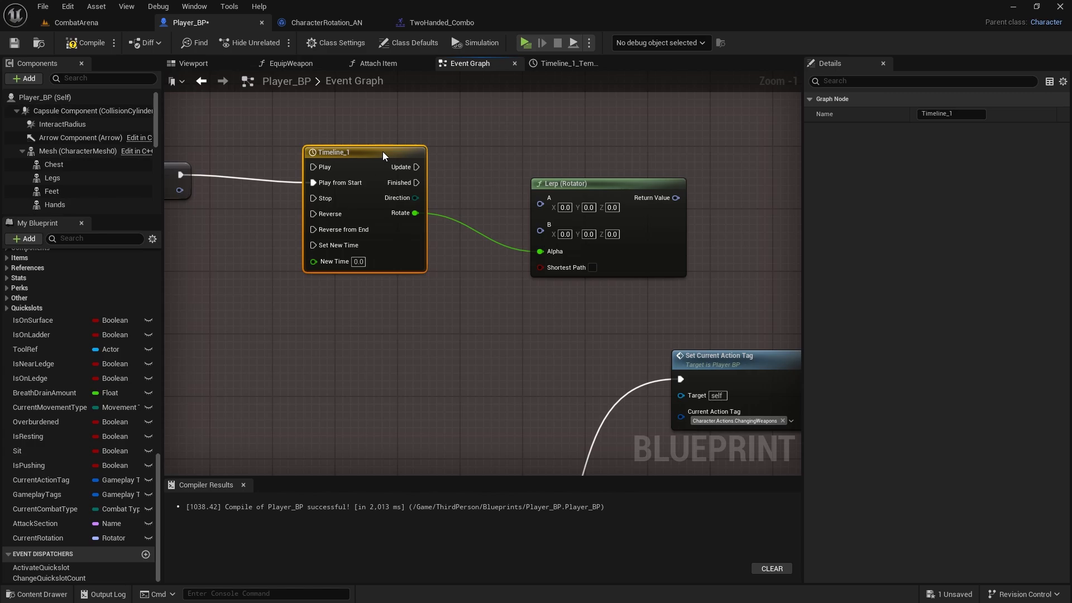
pyautogui.scroll(-1, 383, 152)
pyautogui.click(578, 189)
pyautogui.scroll(-1, 436, 183)
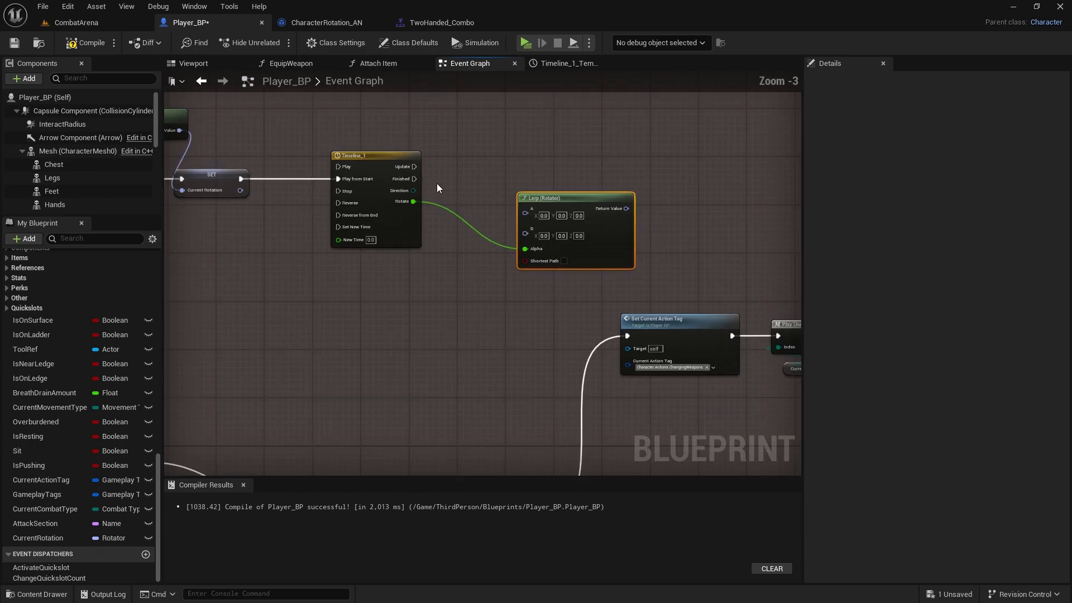
pyautogui.moveTo(437, 183); pyautogui.dragTo(589, 237, button='right')
pyautogui.click(302, 177)
pyautogui.click(626, 174)
pyautogui.hotkey('ctrl', 'v')
pyautogui.moveTo(711, 190); pyautogui.dragTo(658, 162)
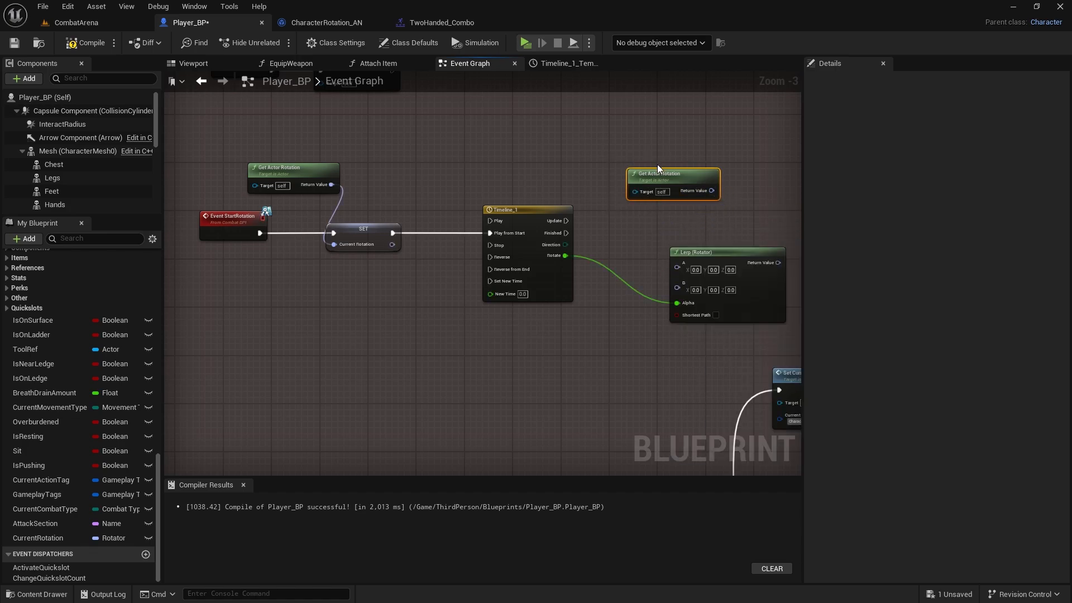
pyautogui.press('Delete')
# Step: Add a getter for CurrentRotation, connect it to input A of the Lerp (Rotator) node and place it above that node
pyautogui.moveTo(38, 534); pyautogui.dragTo(611, 162)
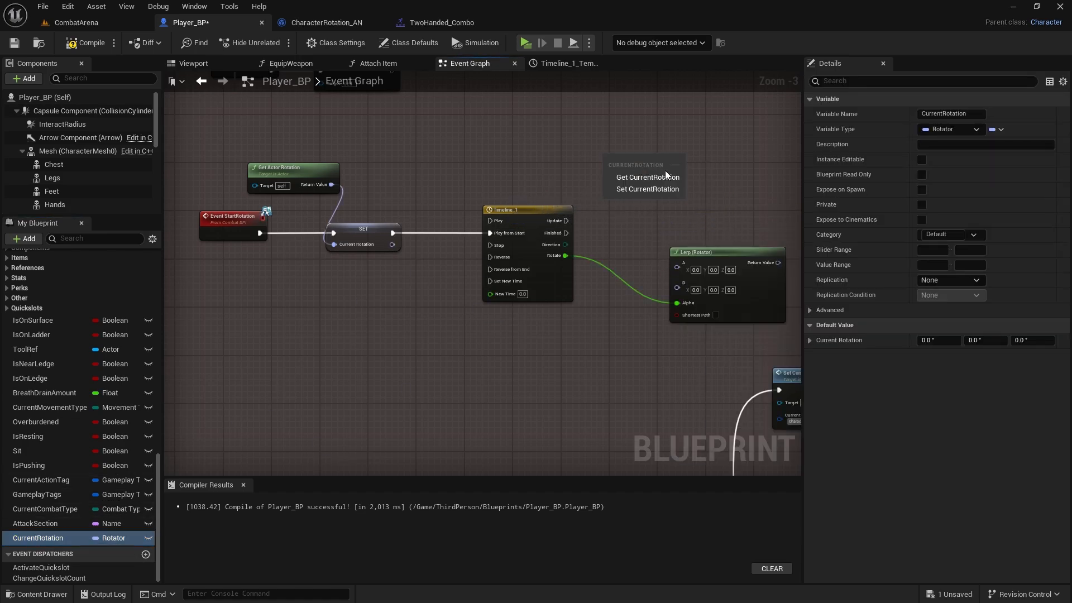
pyautogui.click(662, 169)
pyautogui.scroll(2, 664, 183)
pyautogui.moveTo(664, 183); pyautogui.dragTo(538, 151, button='right')
pyautogui.moveTo(510, 117); pyautogui.dragTo(557, 259)
pyautogui.moveTo(457, 126); pyautogui.dragTo(569, 209)
pyautogui.click(531, 307)
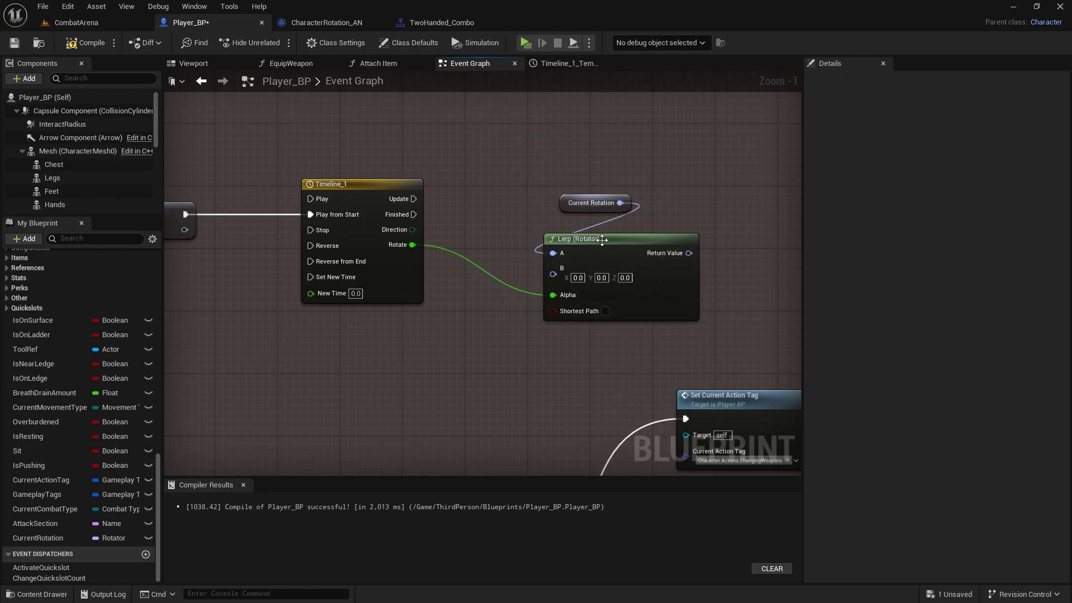
# Step: Split the Lerp node's B input into Roll, Pitch and Yaw pins and reposition it together with the Current Rotation getter
pyautogui.moveTo(556, 281); pyautogui.dragTo(594, 280)
pyautogui.rightClick(592, 275)
pyautogui.click(632, 323)
pyautogui.moveTo(545, 189); pyautogui.dragTo(610, 207)
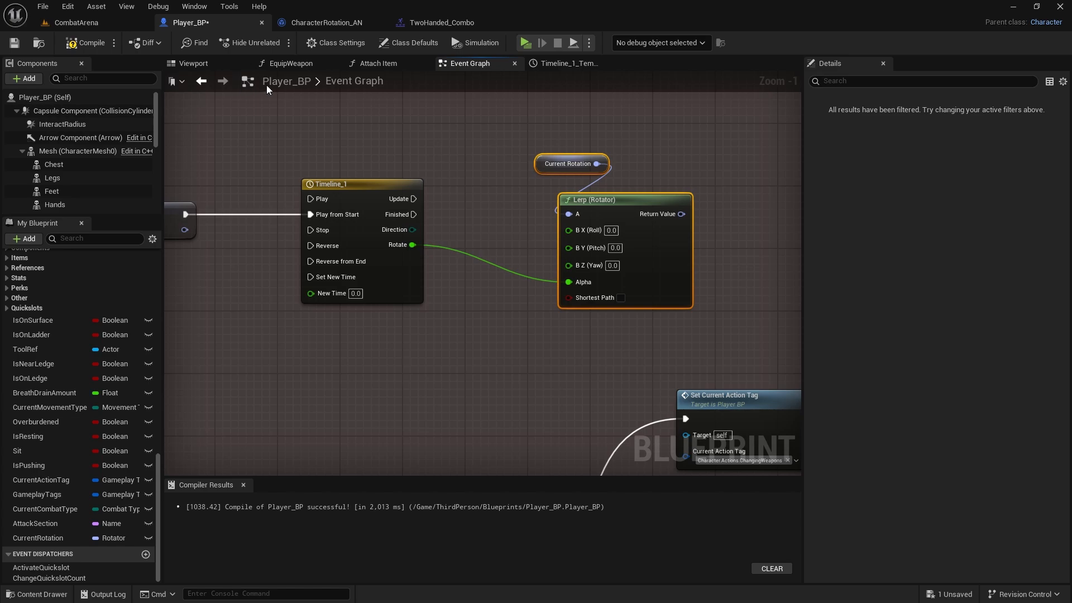
# Step: Rotate the Chest mesh about its Z axis in the Viewport, undo that rotation and return to the Event Graph
pyautogui.click(202, 67)
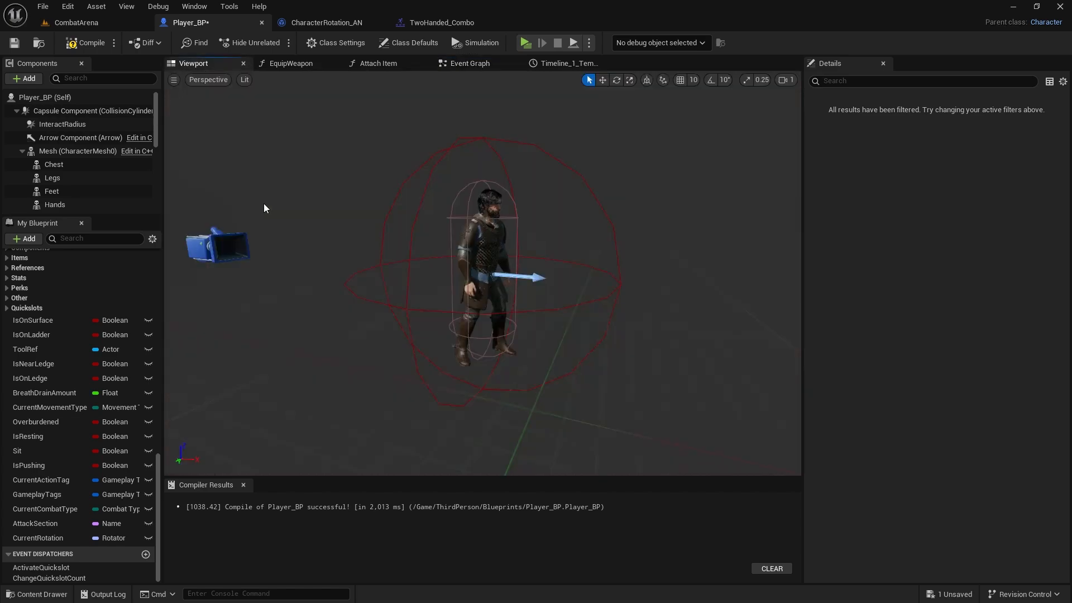
pyautogui.click(488, 283)
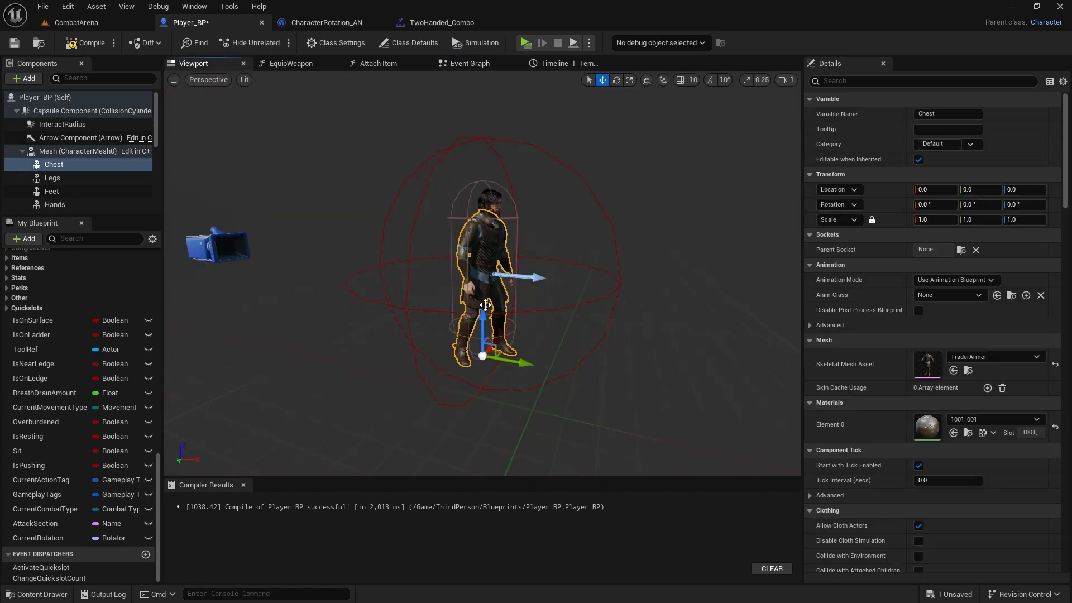
pyautogui.click(616, 80)
pyautogui.moveTo(475, 393); pyautogui.dragTo(514, 383)
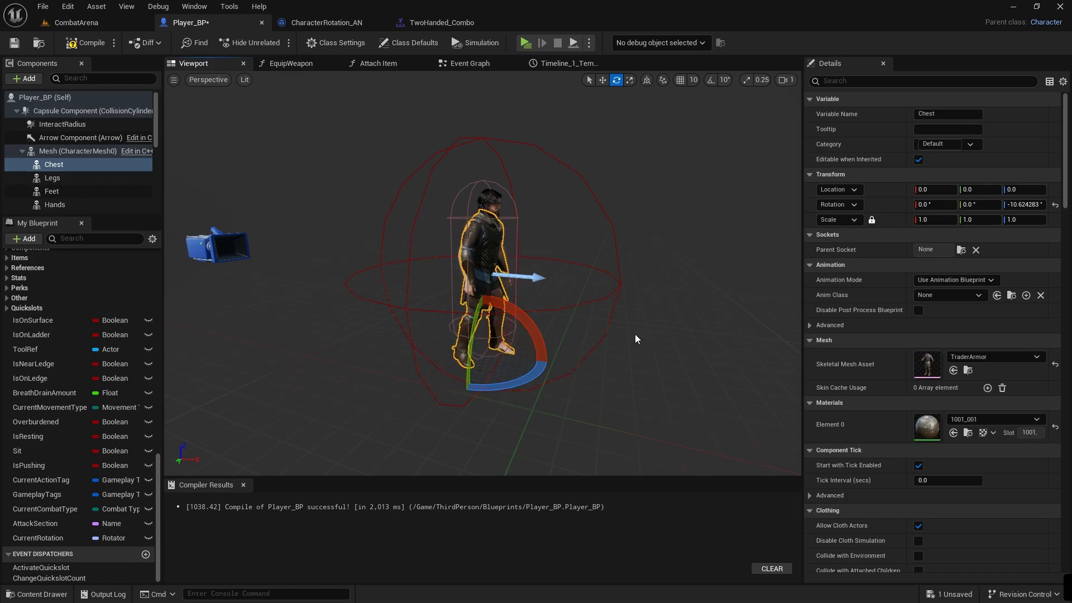
pyautogui.hotkey('ctrl', 'z')
pyautogui.click(496, 259)
pyautogui.click(480, 68)
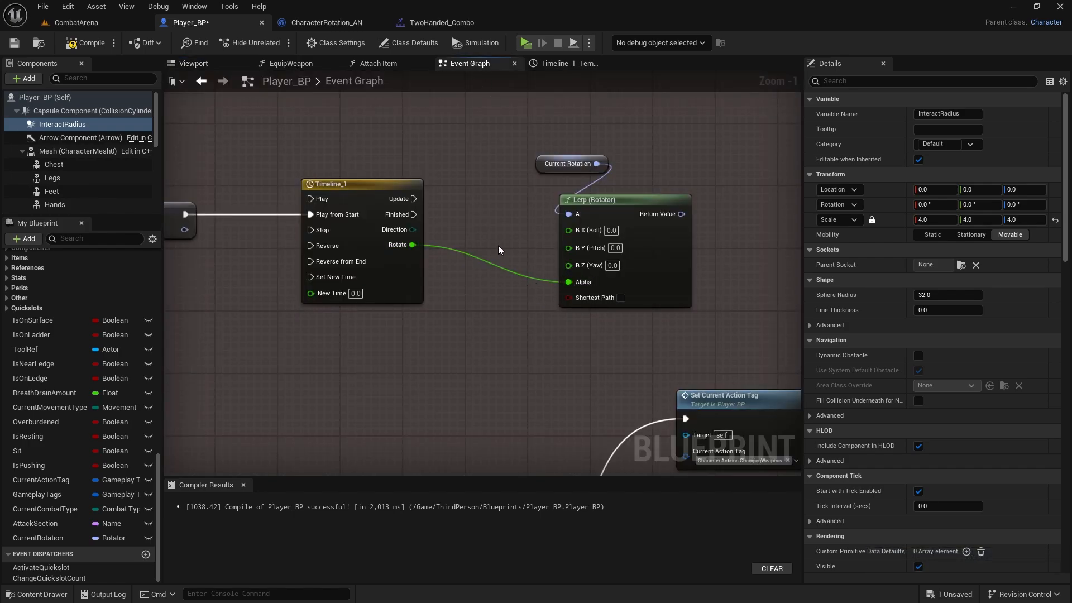
# Step: Break the Current Rotation rotator and connect its X (Roll) and Y (Pitch) outputs to the Lerp's B X and B Y inputs
pyautogui.moveTo(502, 269); pyautogui.dragTo(503, 301, button='right')
pyautogui.moveTo(567, 204); pyautogui.dragTo(459, 169)
pyautogui.scroll(-5, 514, 276)
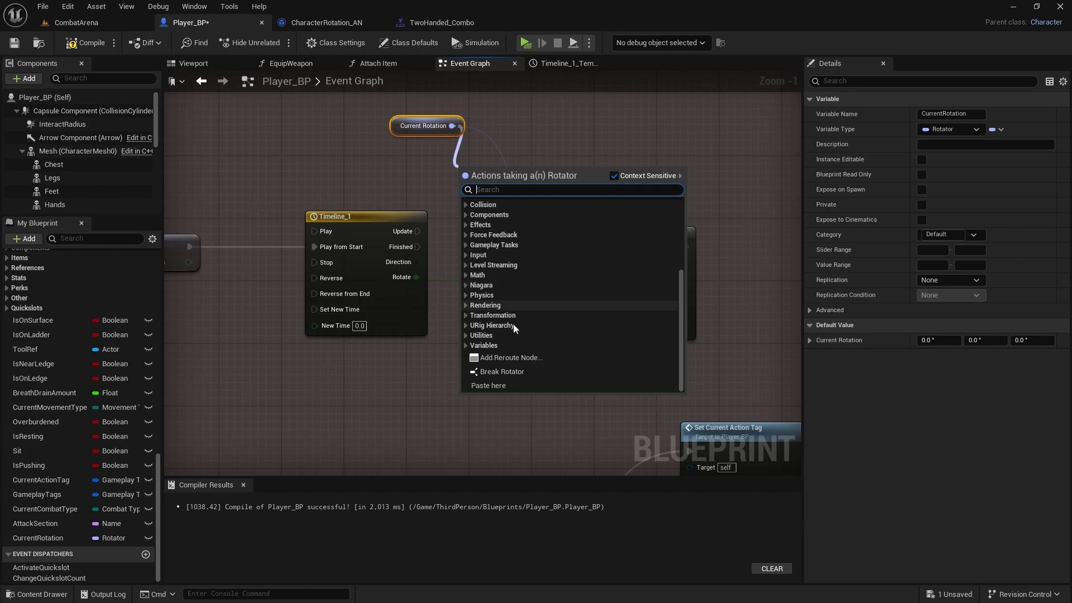
pyautogui.click(492, 372)
pyautogui.moveTo(493, 182); pyautogui.dragTo(481, 179)
pyautogui.moveTo(609, 243); pyautogui.dragTo(661, 235)
pyautogui.moveTo(516, 184); pyautogui.dragTo(627, 272)
# Step: Add a Get Control Rotation node below Event StartRotation
pyautogui.moveTo(437, 355); pyautogui.dragTo(732, 256, button='right')
pyautogui.scroll(-2, 510, 288)
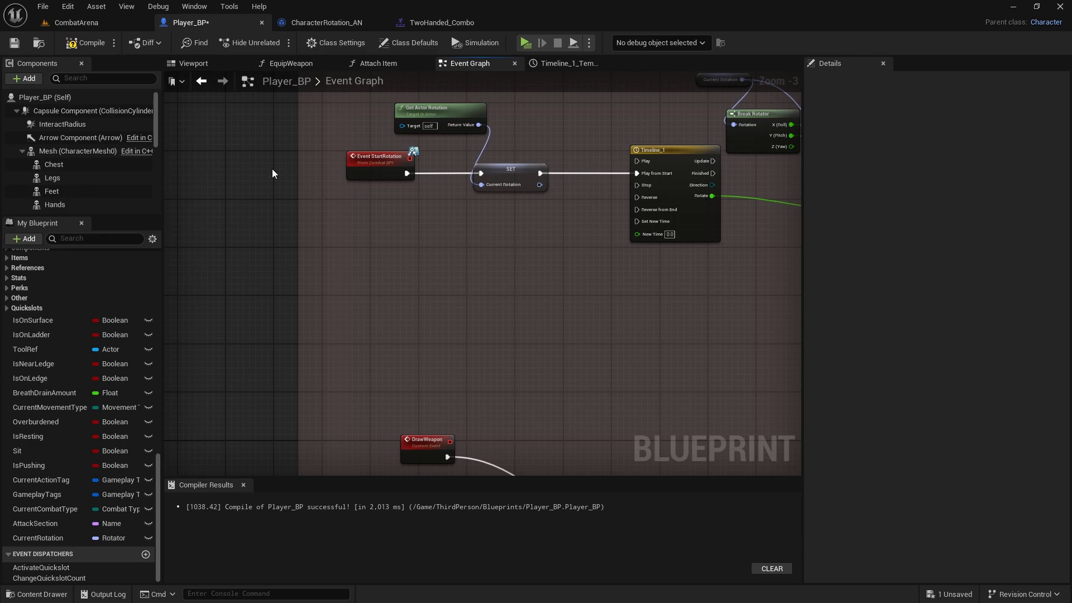
pyautogui.rightClick(340, 261)
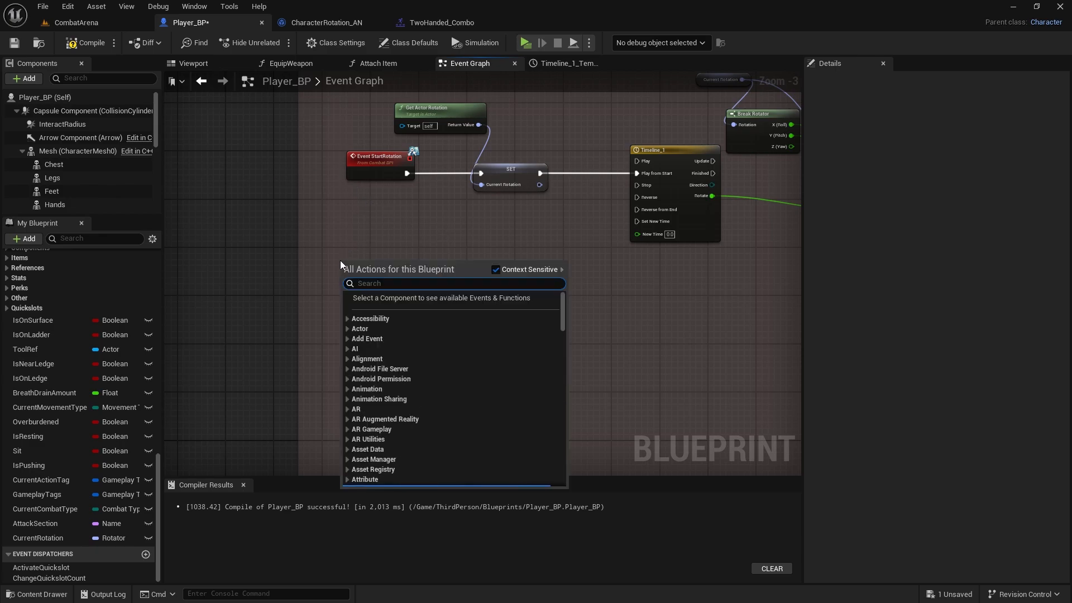
pyautogui.write('get control ro')
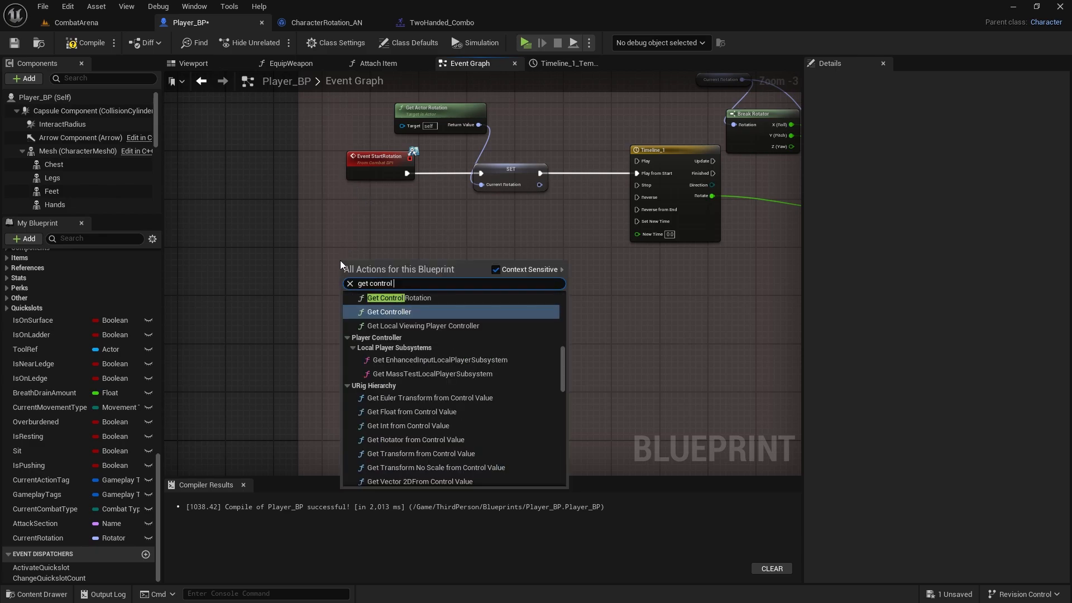
pyautogui.click(435, 309)
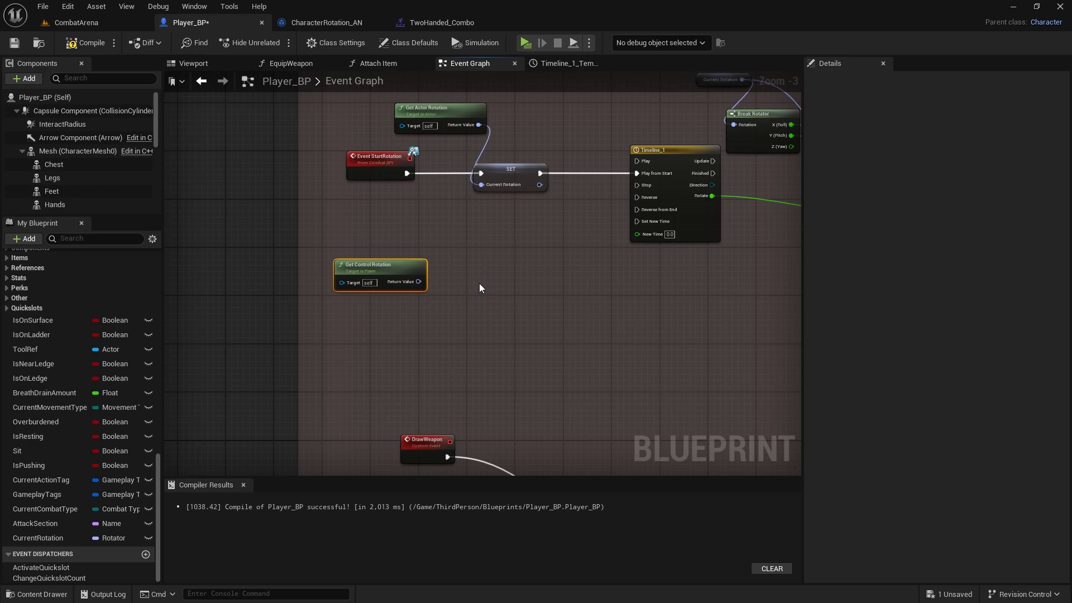
pyautogui.scroll(2, 396, 301)
pyautogui.moveTo(525, 326); pyautogui.dragTo(464, 338, button='right')
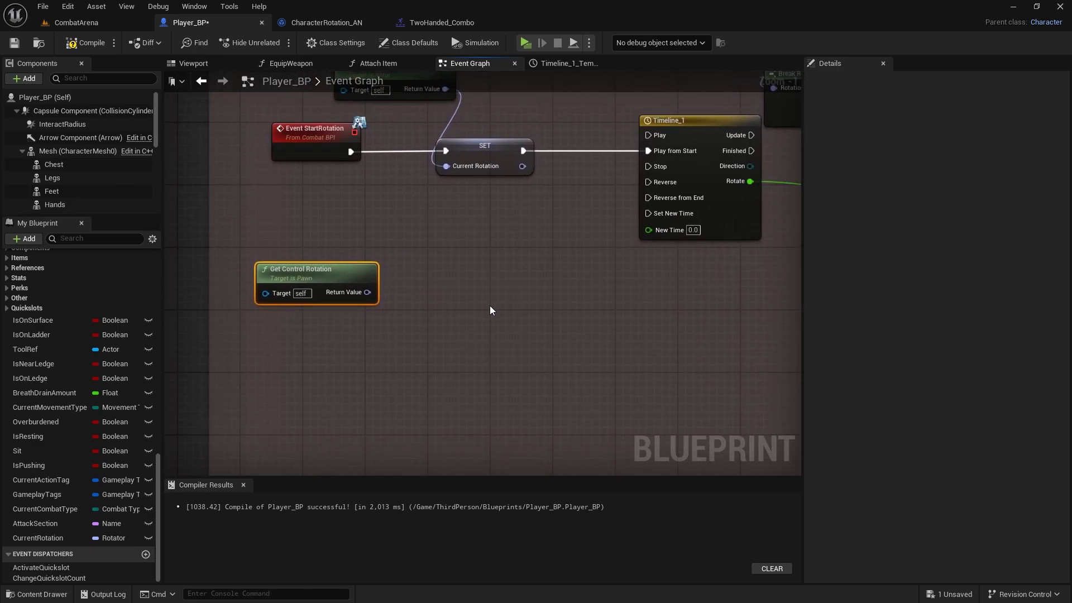
# Step: Move the Set CurrentRotation node closer to its event and split Get Control Rotation's return value into Roll, Pitch and Yaw
pyautogui.moveTo(484, 150); pyautogui.dragTo(451, 149)
pyautogui.moveTo(508, 232); pyautogui.dragTo(526, 251, button='right')
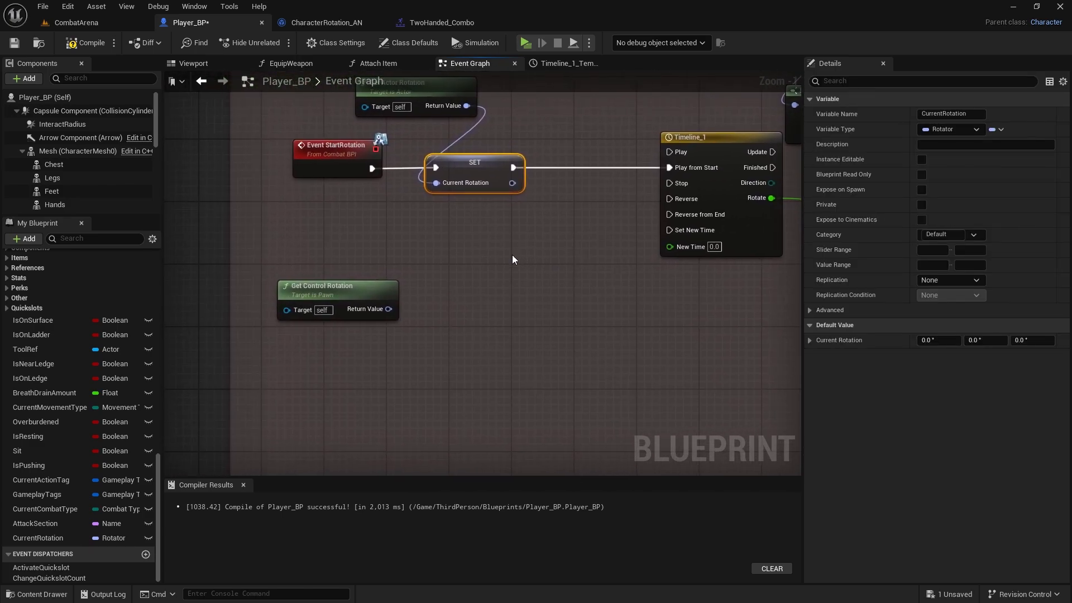
pyautogui.rightClick(370, 310)
pyautogui.click(441, 289)
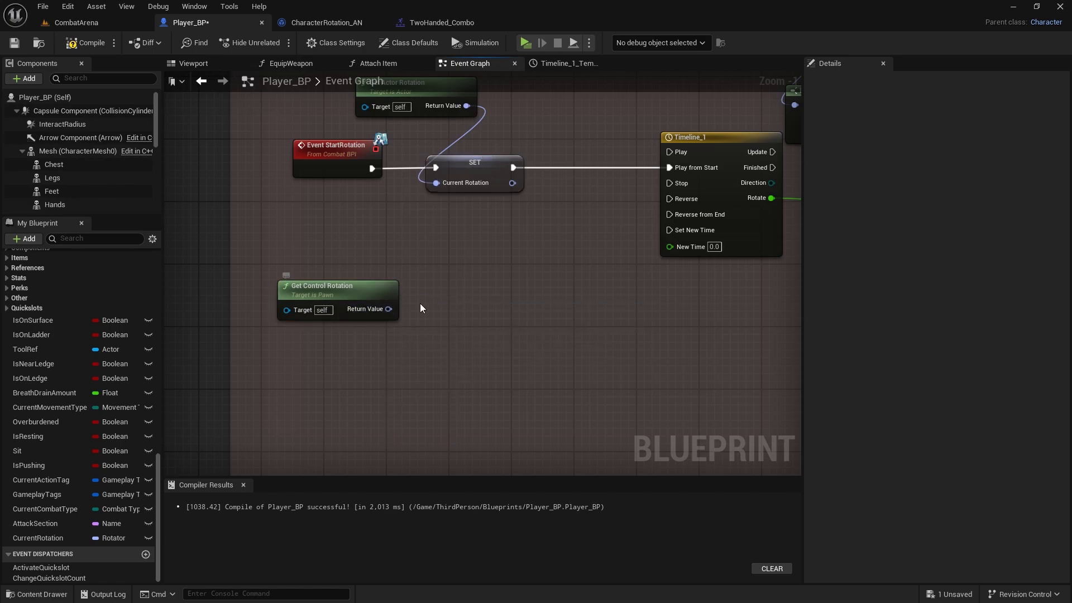
pyautogui.rightClick(377, 310)
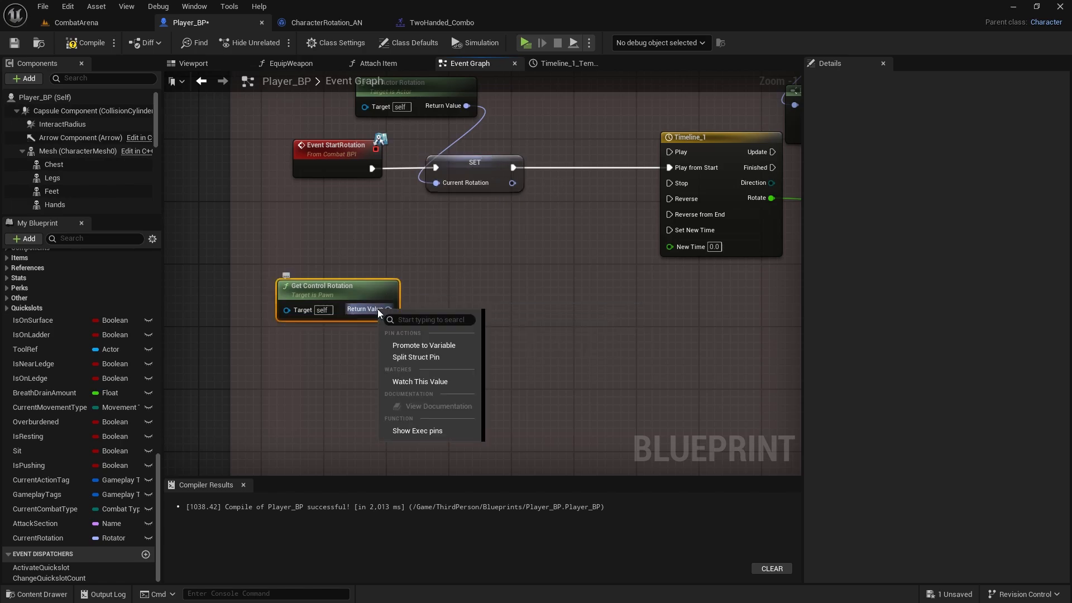
pyautogui.click(415, 357)
# Step: Promote the control rotation's Z (Yaw) output to a new variable named TargetRotationZ
pyautogui.moveTo(414, 339); pyautogui.dragTo(561, 193)
pyautogui.click(606, 264)
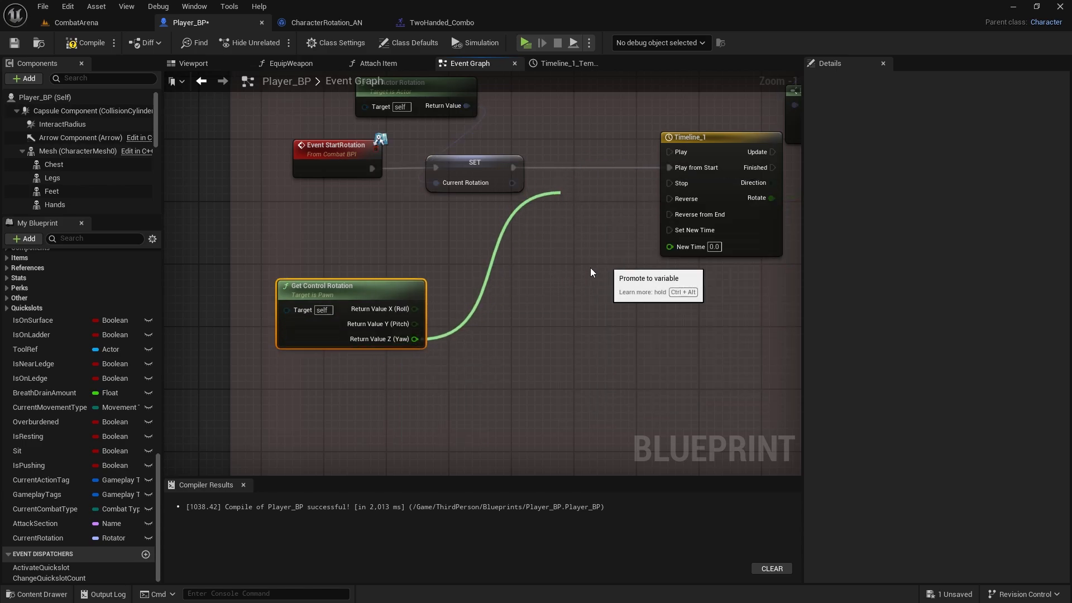
pyautogui.write('TargetRotationZ')
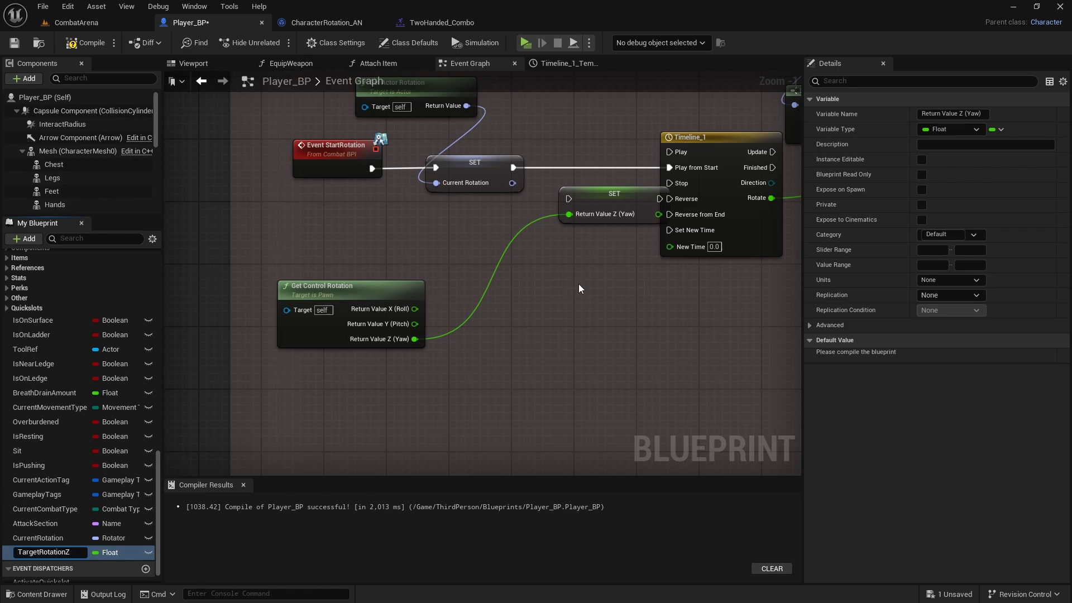
pyautogui.press('Return')
# Step: Wire the Set TargetRotationZ node between Set CurrentRotation and the timeline's Play from Start input, and tidy the nodes' spacing
pyautogui.moveTo(363, 189); pyautogui.dragTo(440, 166)
pyautogui.click(563, 237)
pyautogui.moveTo(591, 197); pyautogui.dragTo(562, 166)
pyautogui.click(515, 200)
pyautogui.moveTo(481, 168); pyautogui.dragTo(537, 167)
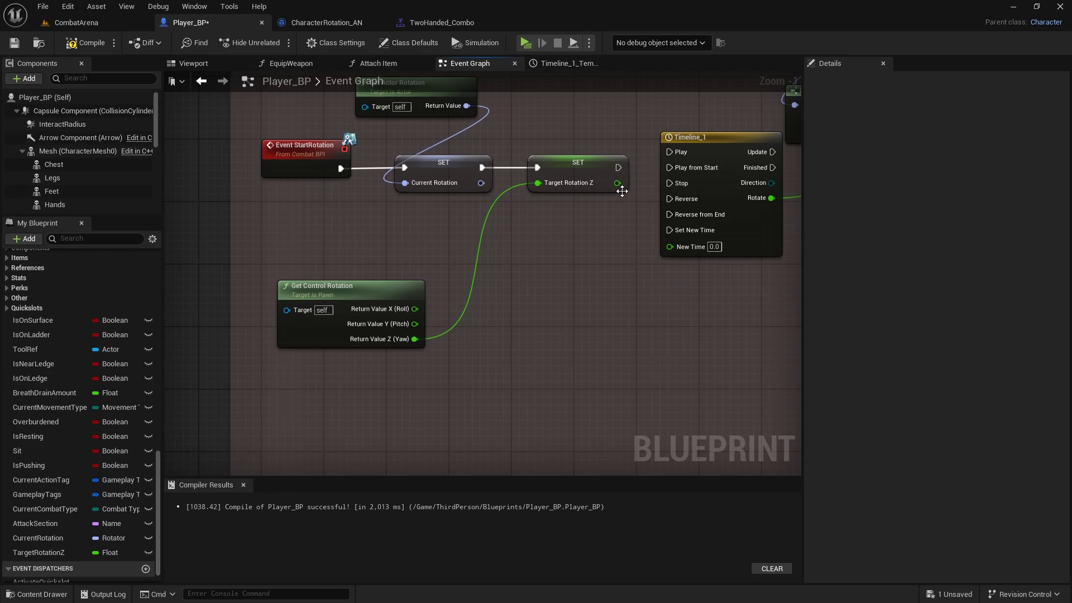
pyautogui.moveTo(617, 167); pyautogui.dragTo(670, 167)
pyautogui.moveTo(753, 184); pyautogui.dragTo(512, 227, button='right')
pyautogui.moveTo(354, 249); pyautogui.dragTo(477, 247, button='right')
pyautogui.moveTo(478, 224); pyautogui.dragTo(429, 261)
pyautogui.click(391, 318)
pyautogui.moveTo(473, 213)
pyautogui.mouseDown()
pyautogui.moveTo(450, 211)
pyautogui.moveTo(462, 212)
pyautogui.mouseUp()
pyautogui.moveTo(532, 303); pyautogui.dragTo(485, 265, button='right')
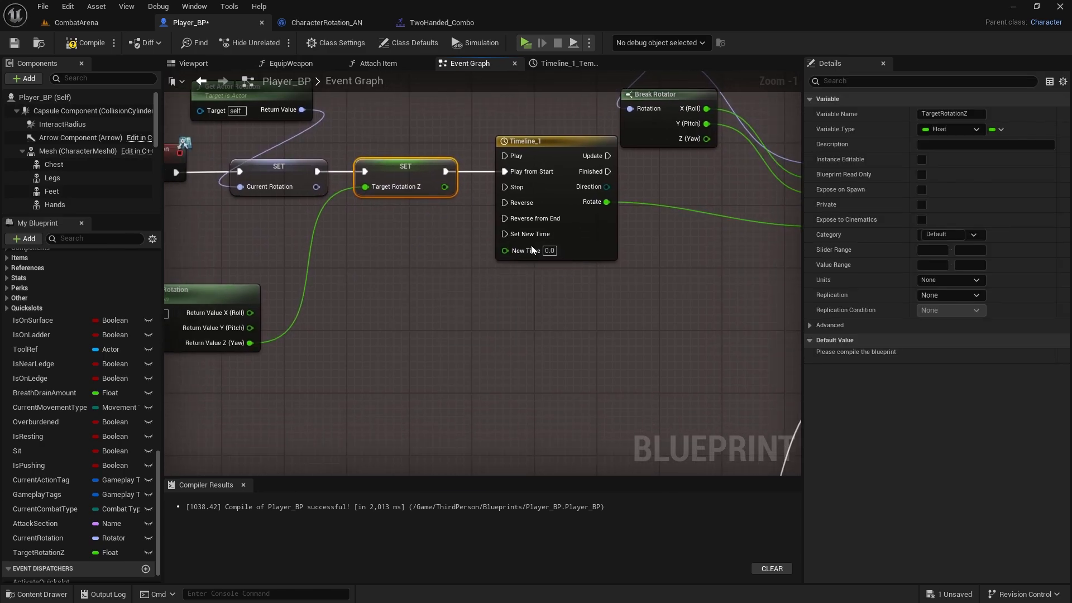
# Step: Enable Shortest Path on the Lerp (Rotator) node and move the node slightly up
pyautogui.moveTo(406, 269); pyautogui.dragTo(219, 321, button='right')
pyautogui.click(593, 276)
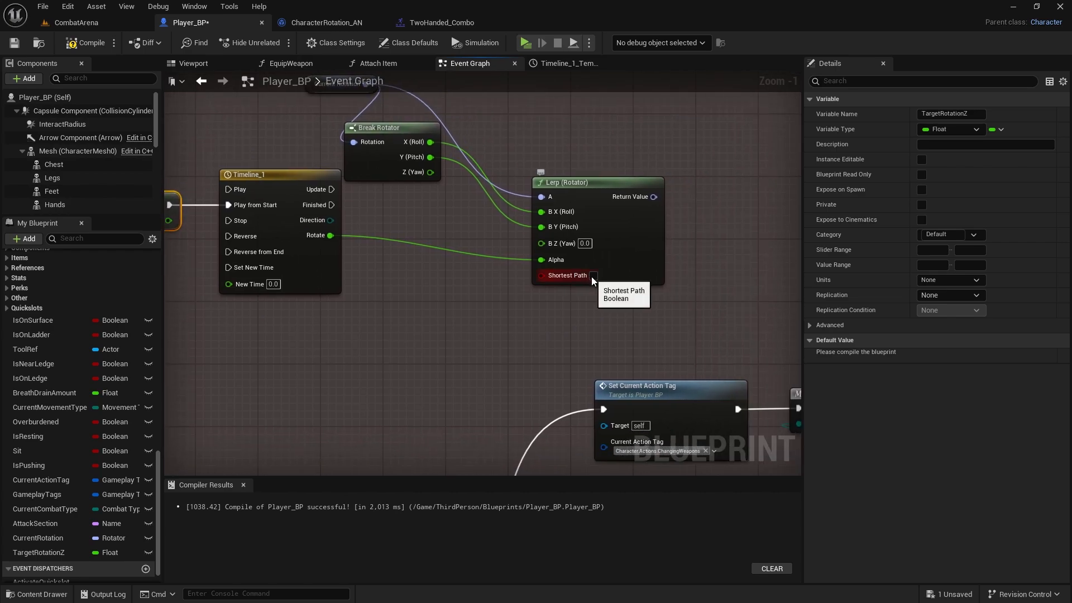
pyautogui.moveTo(591, 198); pyautogui.dragTo(605, 167)
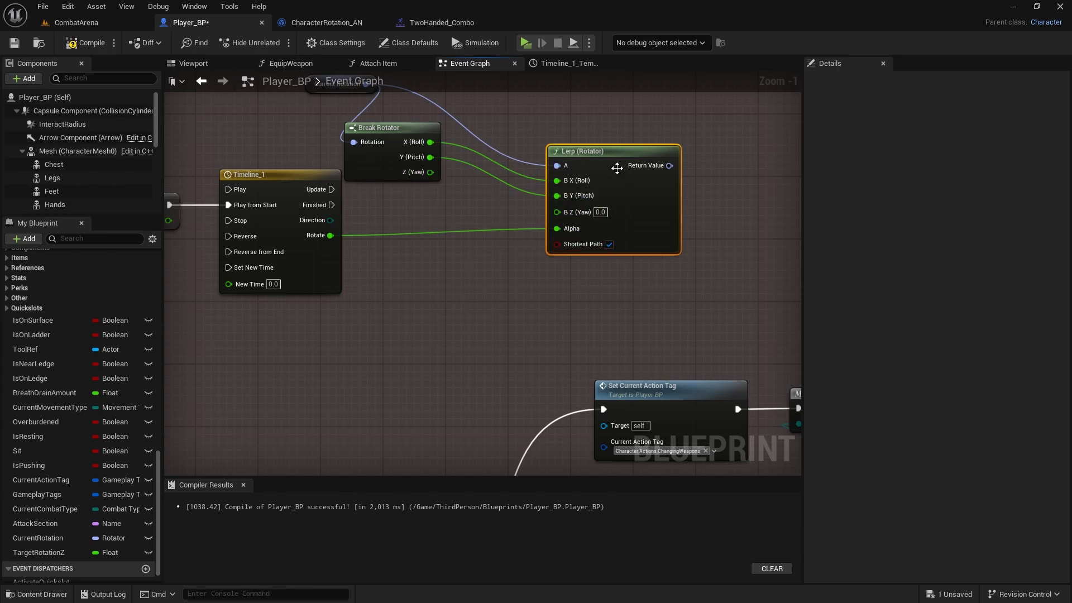
# Step: Connect a TargetRotationZ getter to the Lerp's B Z (Yaw) input and place it between the timeline and the Lerp
pyautogui.moveTo(433, 262); pyautogui.dragTo(446, 285, button='right')
pyautogui.moveTo(38, 552); pyautogui.dragTo(566, 216)
pyautogui.moveTo(484, 218); pyautogui.dragTo(429, 218)
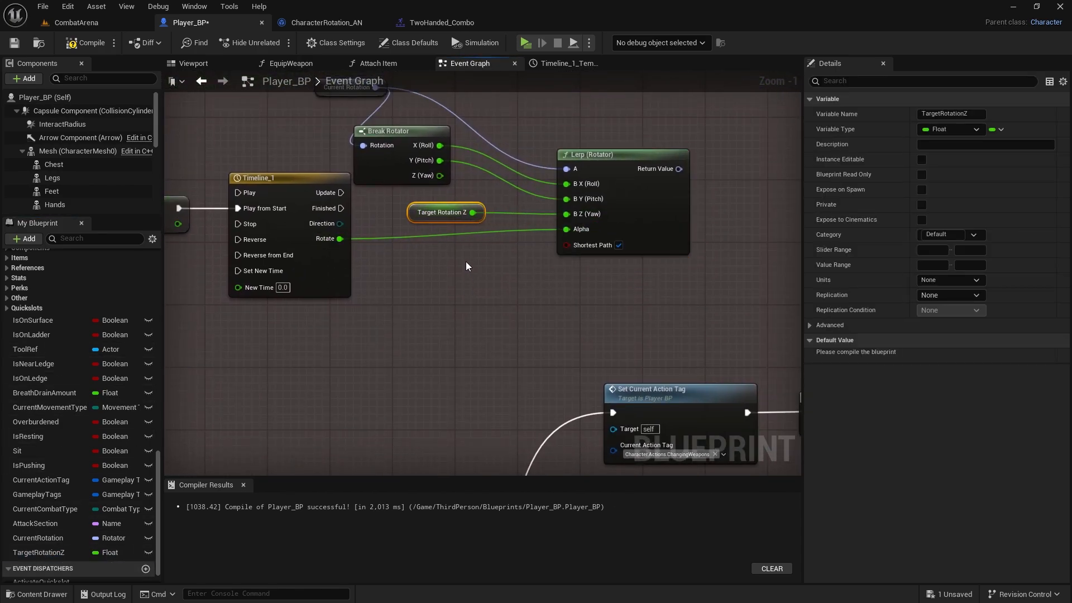
pyautogui.moveTo(585, 264); pyautogui.dragTo(510, 306, button='right')
pyautogui.moveTo(337, 131); pyautogui.dragTo(373, 148, button='right')
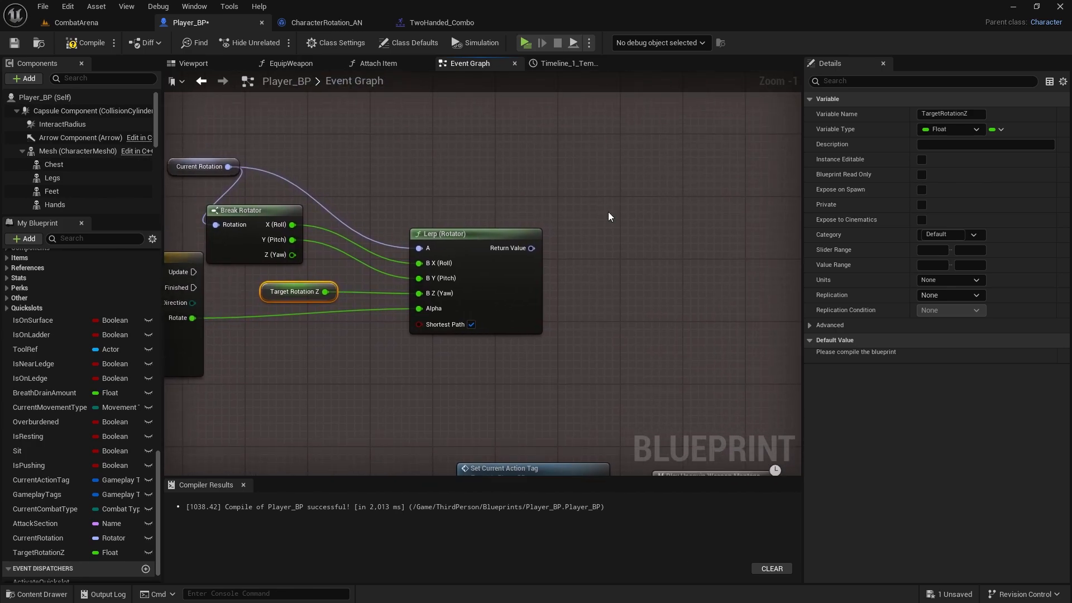
pyautogui.press('c')
pyautogui.click(679, 204)
pyautogui.click(333, 273)
pyautogui.press('Delete')
# Step: Add a Set Actor Rotation node and feed the Lerp's return value into its New Rotation input
pyautogui.rightClick(595, 192)
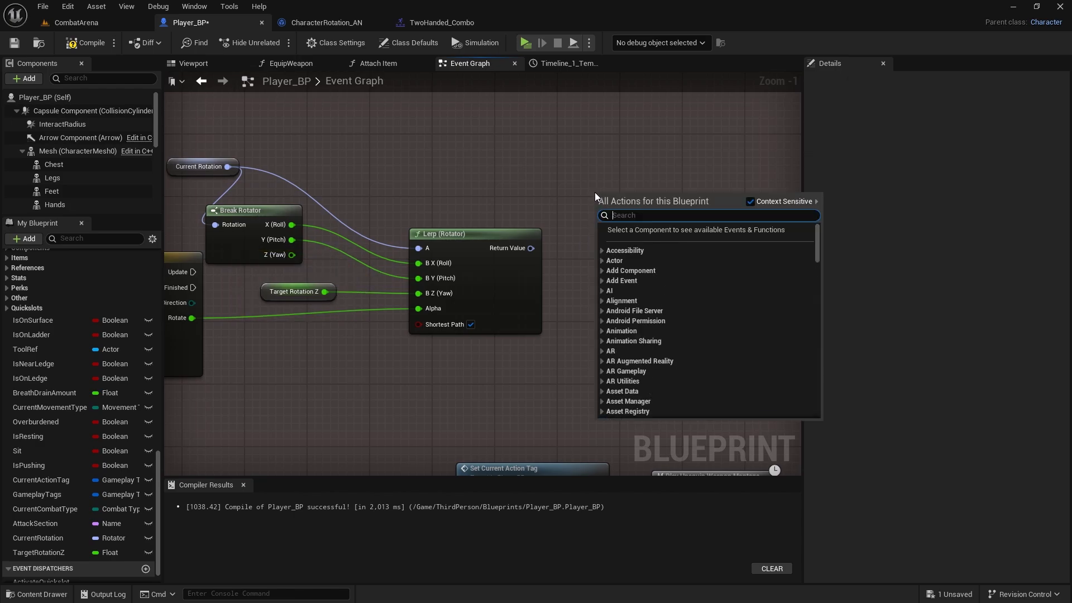
pyautogui.write('set actor rot')
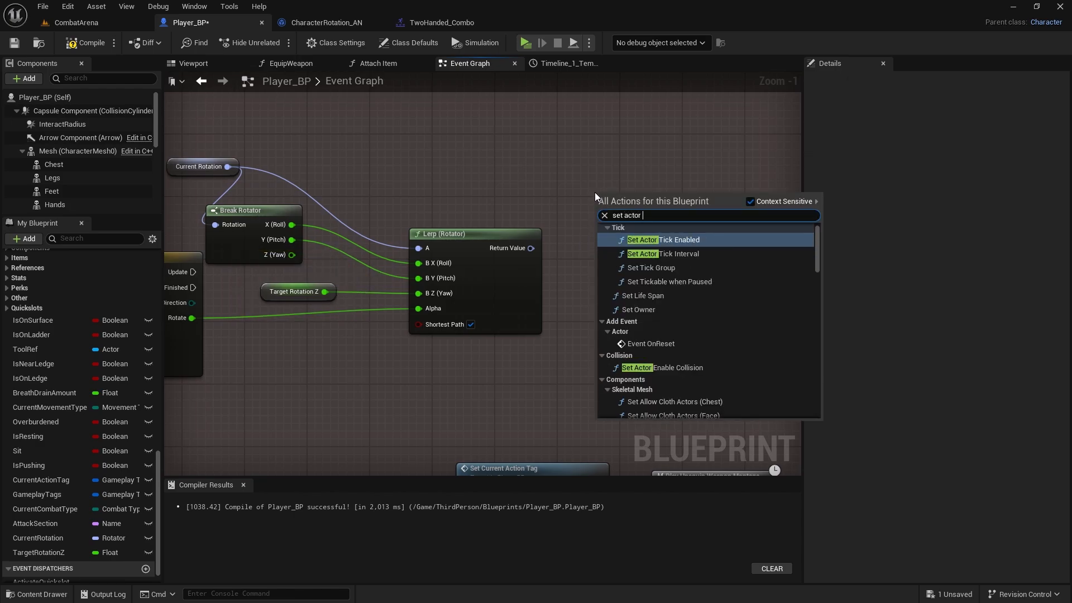
pyautogui.click(631, 268)
pyautogui.moveTo(530, 248); pyautogui.dragTo(599, 258)
# Step: Connect the timeline's Update output to the Set Actor Rotation node's execution input and move that node beside the Lerp
pyautogui.scroll(-1, 616, 249)
pyautogui.moveTo(508, 216); pyautogui.dragTo(616, 179, button='right')
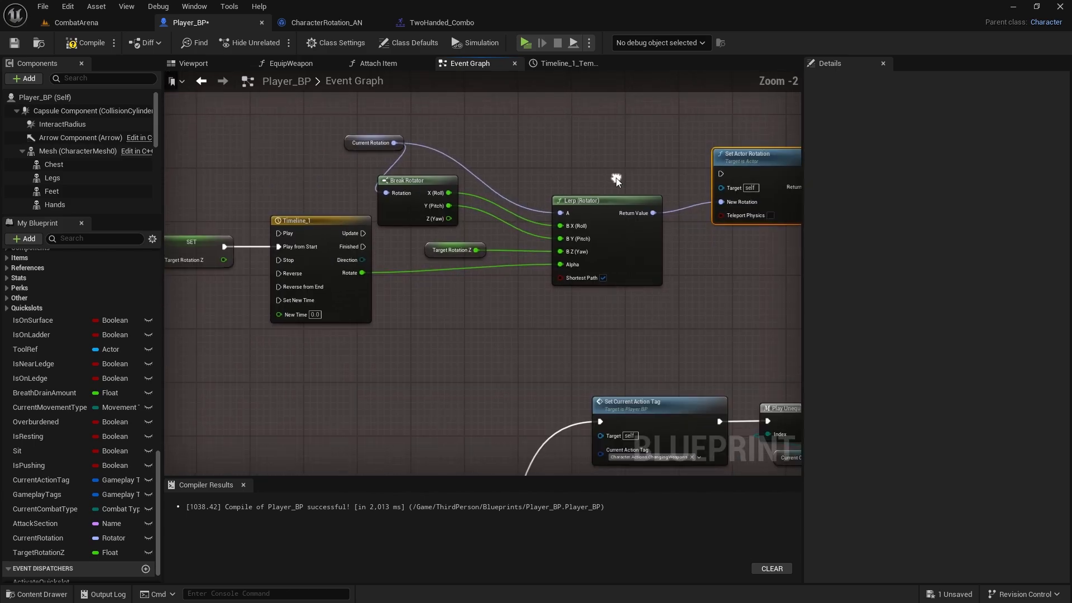
pyautogui.moveTo(363, 234); pyautogui.dragTo(721, 173)
pyautogui.moveTo(718, 172); pyautogui.dragTo(566, 148, button='right')
pyautogui.moveTo(566, 147); pyautogui.dragTo(585, 210)
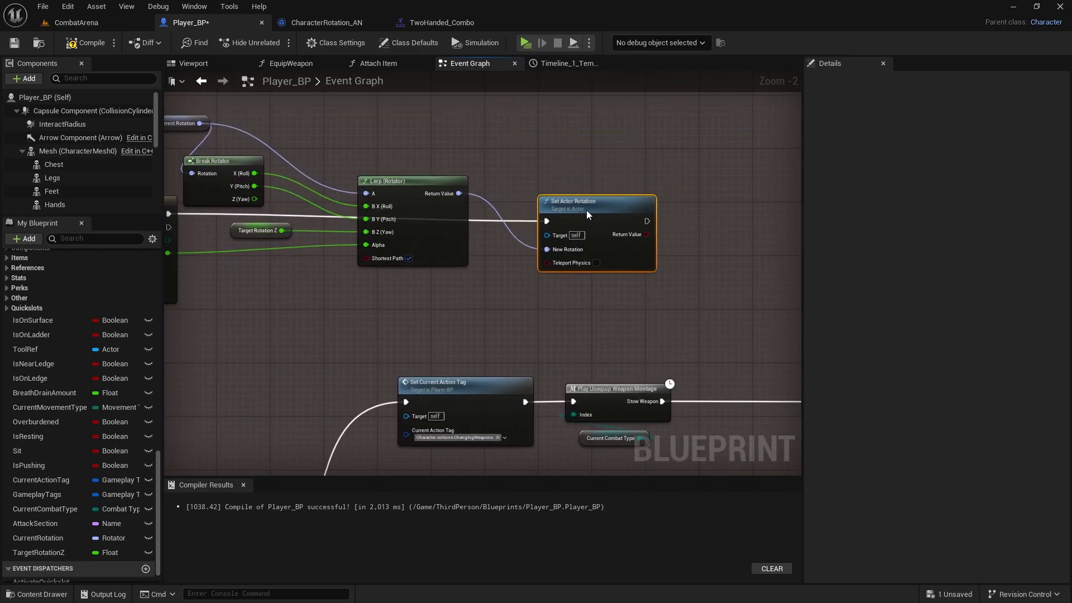
# Step: Compile and save the Player_BP blueprint
pyautogui.moveTo(539, 241); pyautogui.dragTo(787, 271, button='right')
pyautogui.moveTo(494, 280); pyautogui.dragTo(560, 283, button='right')
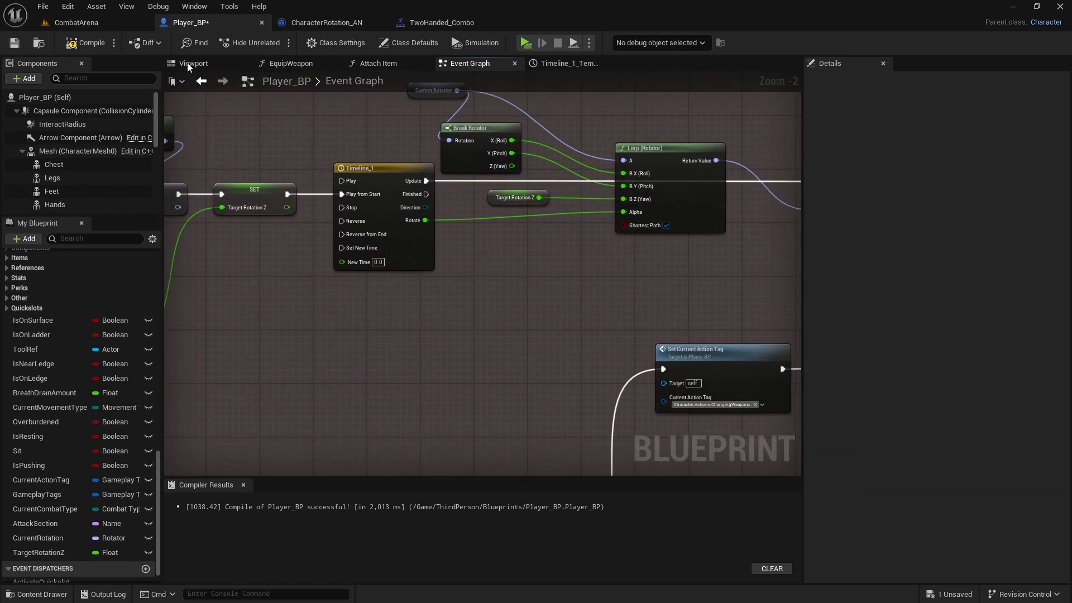
pyautogui.click(14, 43)
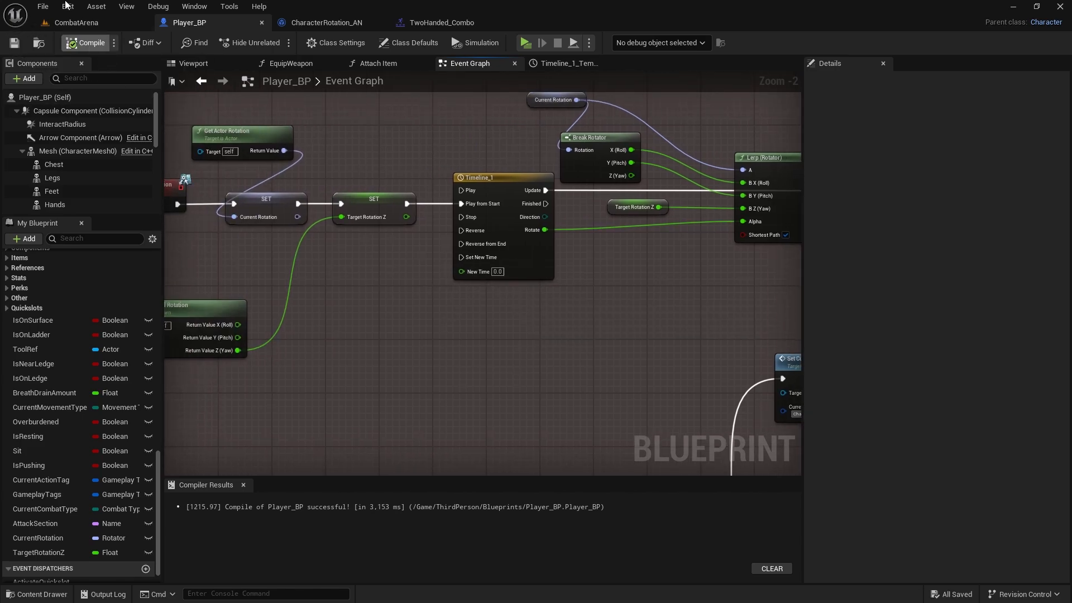
# Step: Play the CombatArena level in preview, loot the weapons from the platform and equip the Wooden Club
pyautogui.click(77, 22)
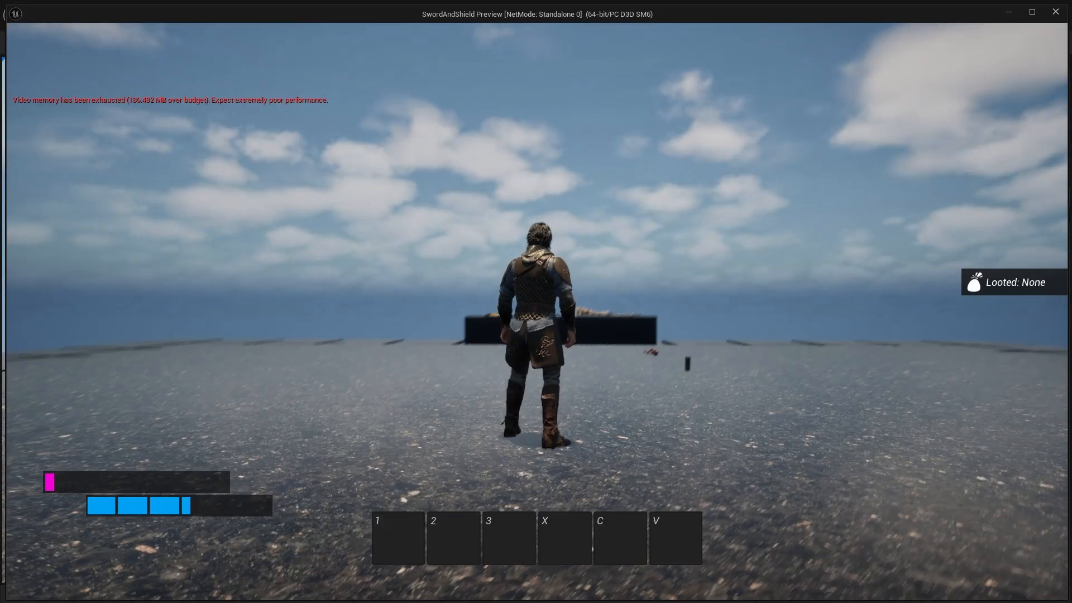
pyautogui.press('w')
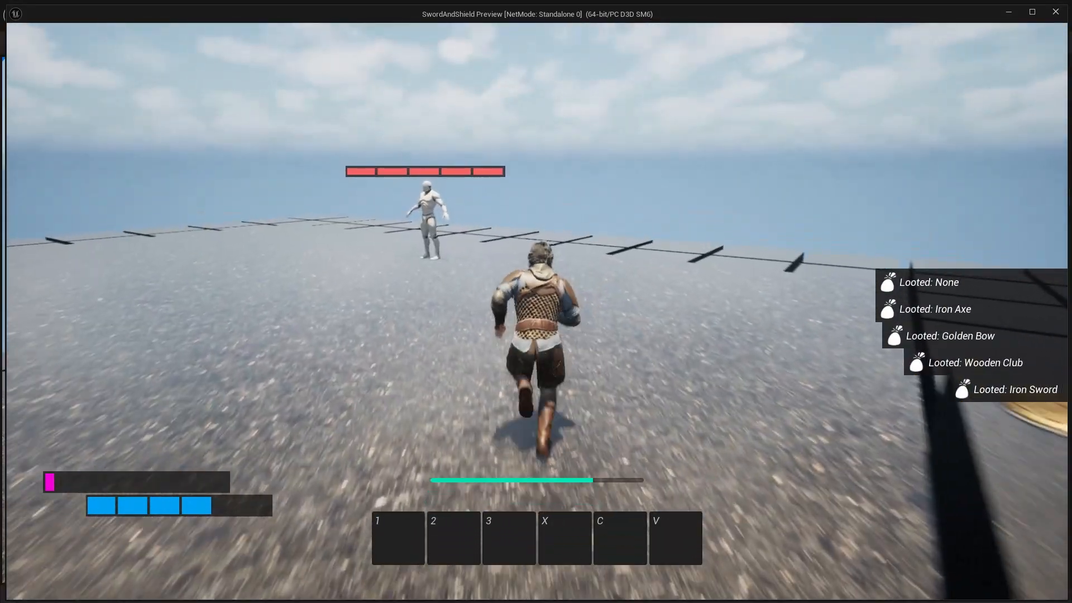
pyautogui.press('i')
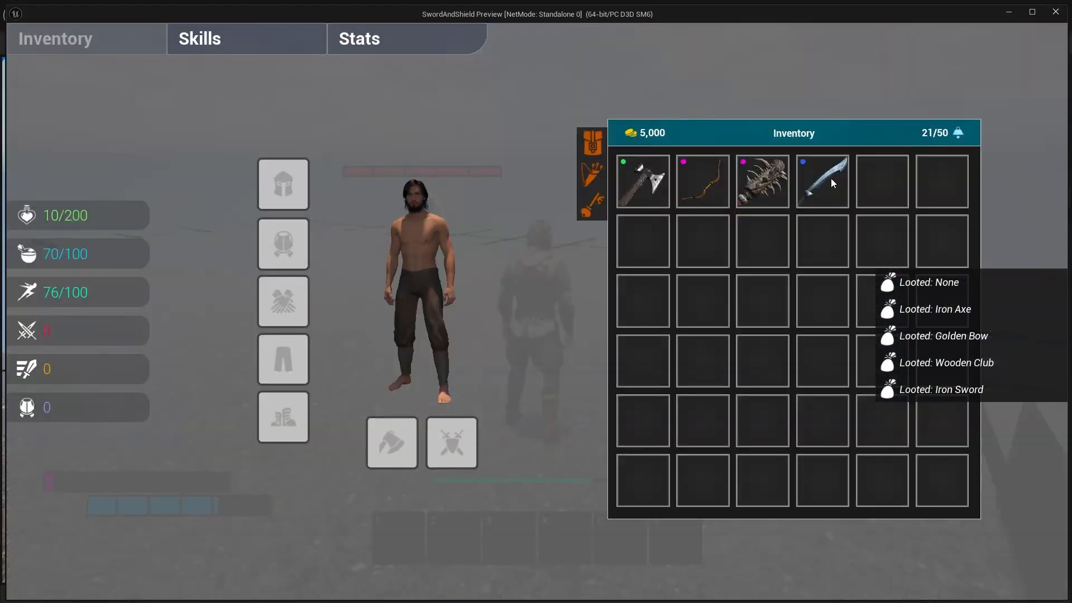
pyautogui.click(758, 195)
pyautogui.press('i')
pyautogui.press('w')
pyautogui.press('r')
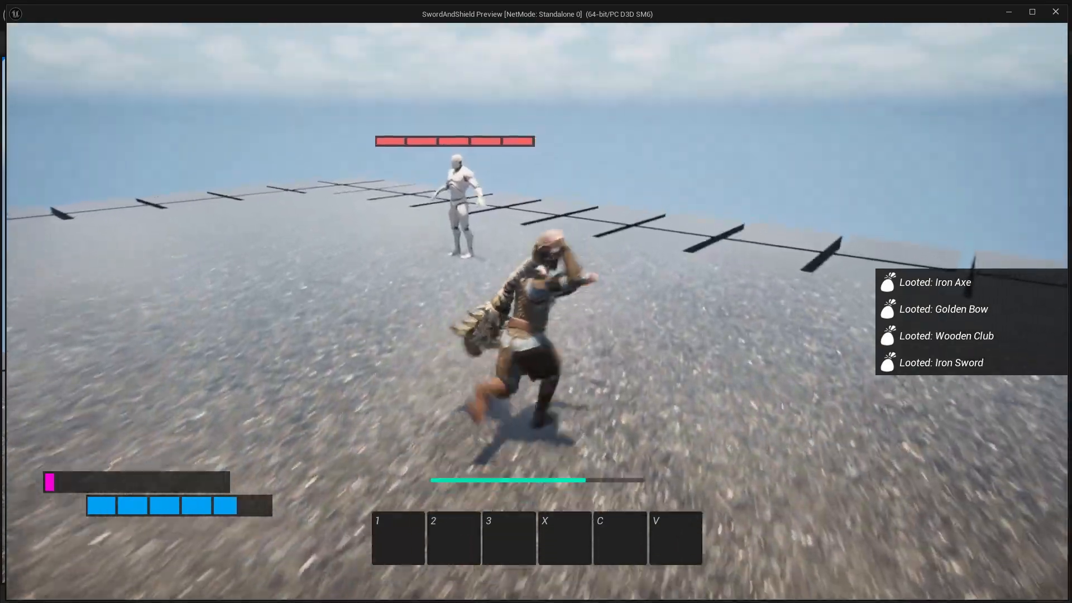
# Step: Test the club's combo attacks near the dummy while turning the camera between swings, and return to the Player_BP blueprint
pyautogui.press('d')
pyautogui.press('a')
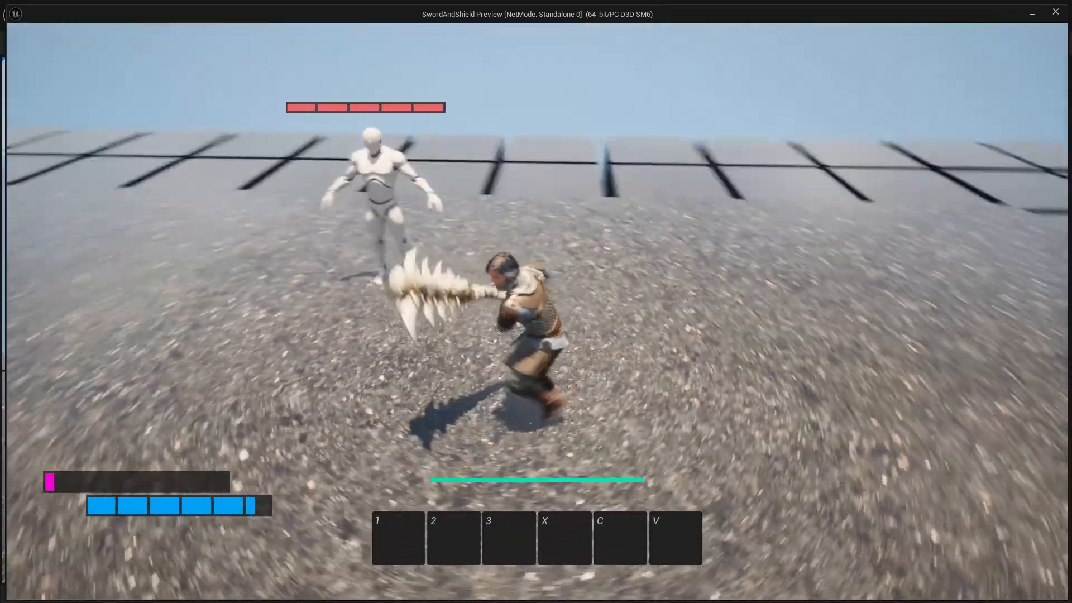
pyautogui.press('w')
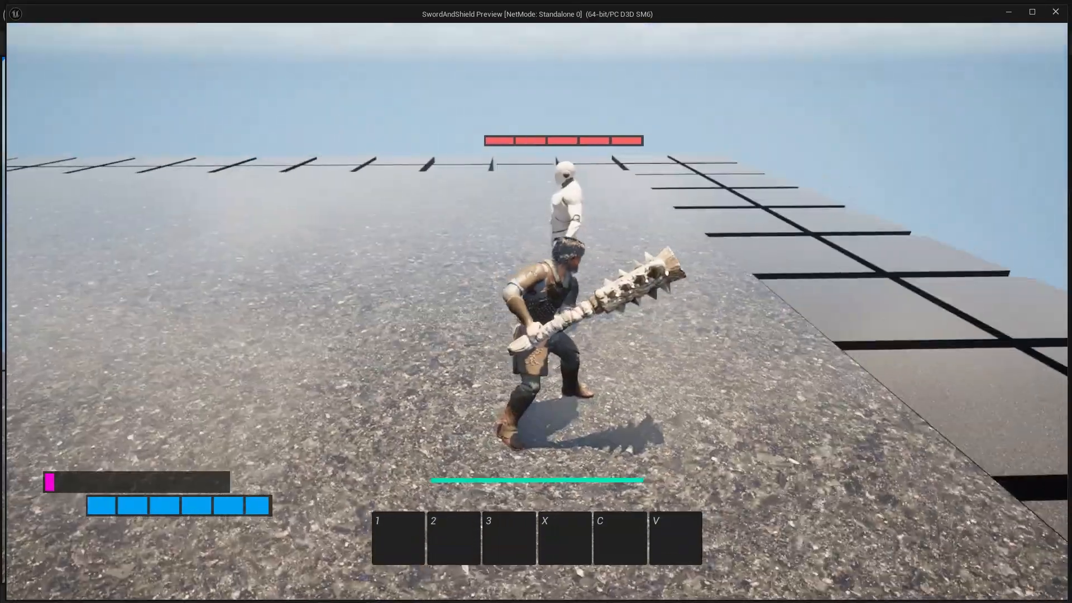
pyautogui.click(537, 311)
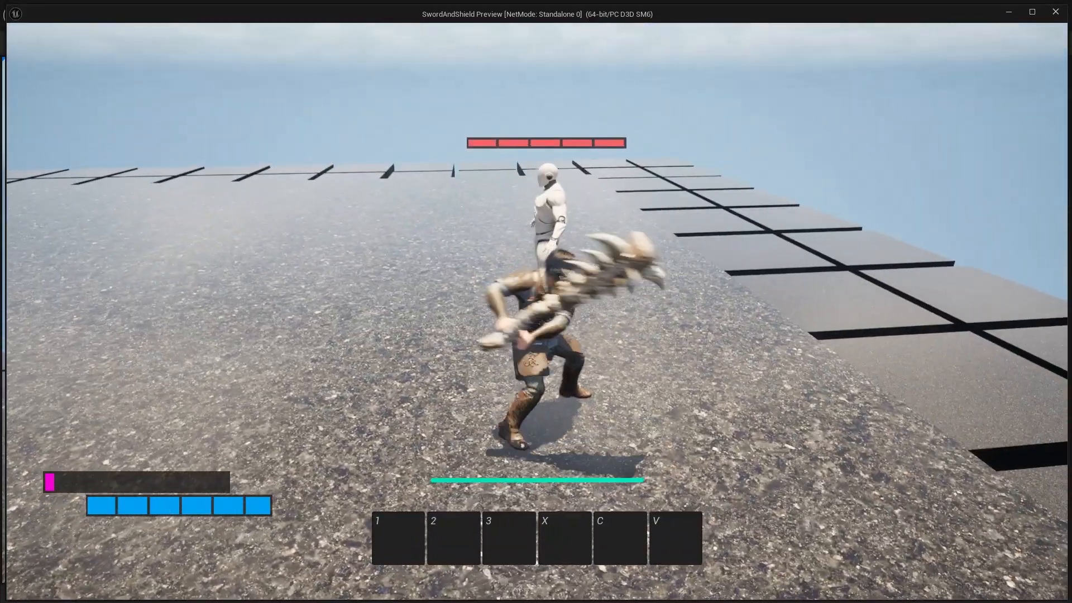
pyautogui.click(537, 311)
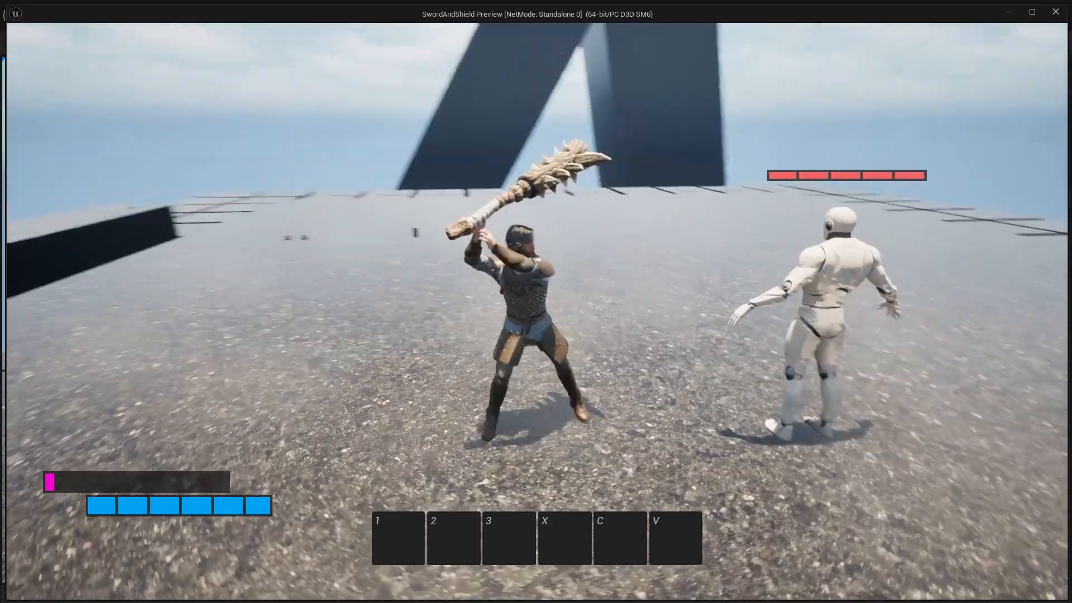
pyautogui.click(537, 312)
pyautogui.click(537, 311)
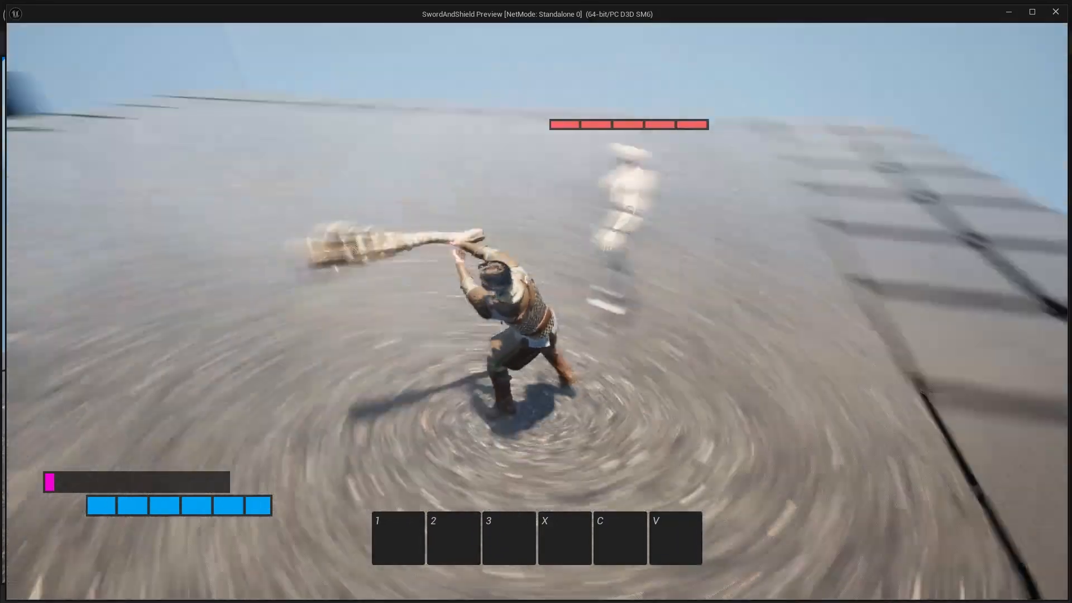
pyautogui.click(537, 311)
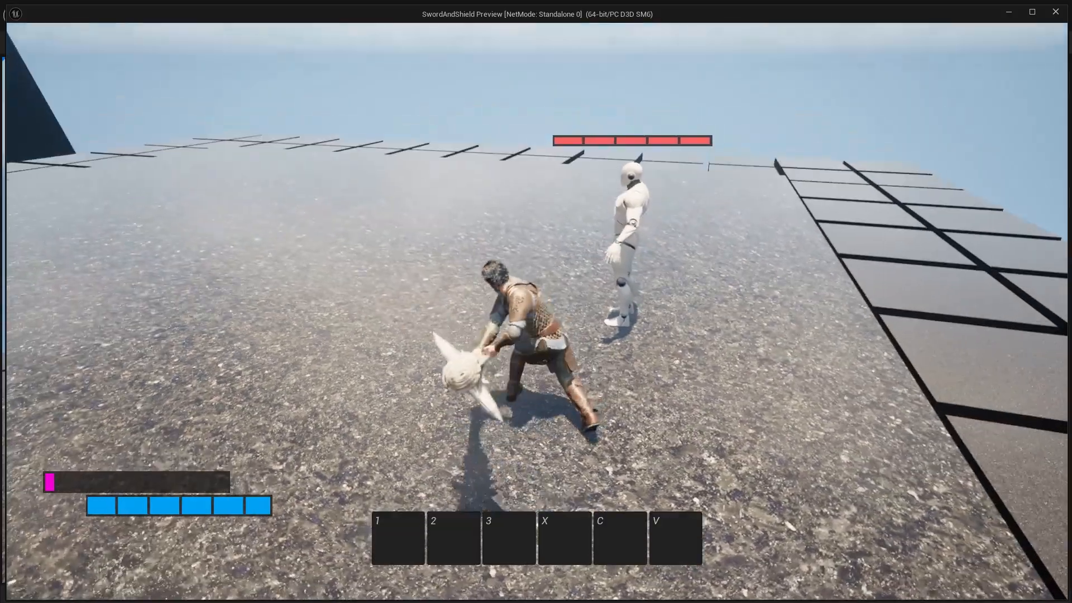
pyautogui.click(537, 312)
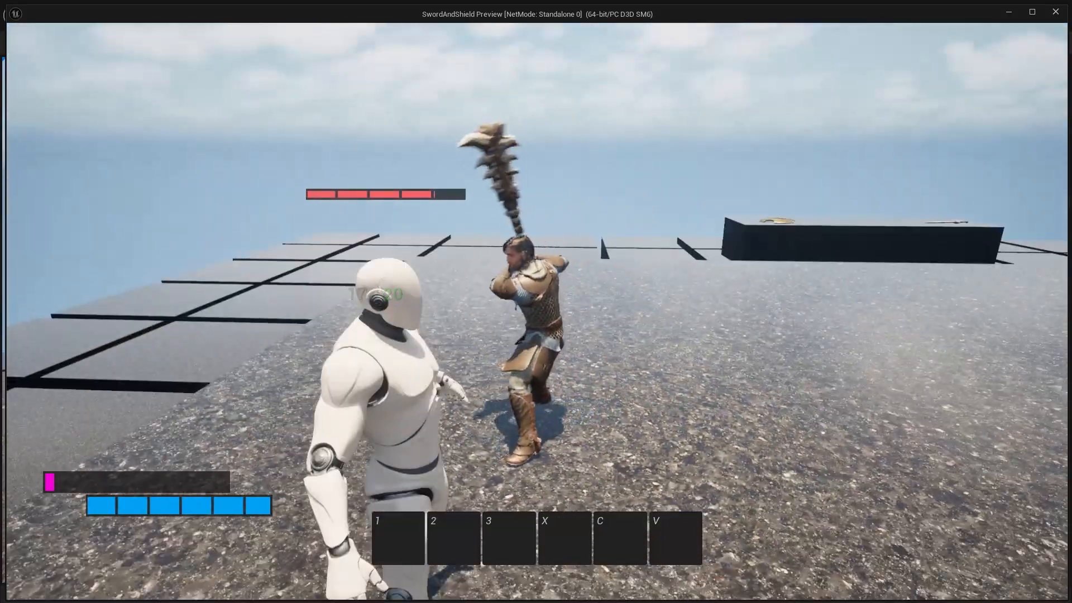
pyautogui.click(537, 311)
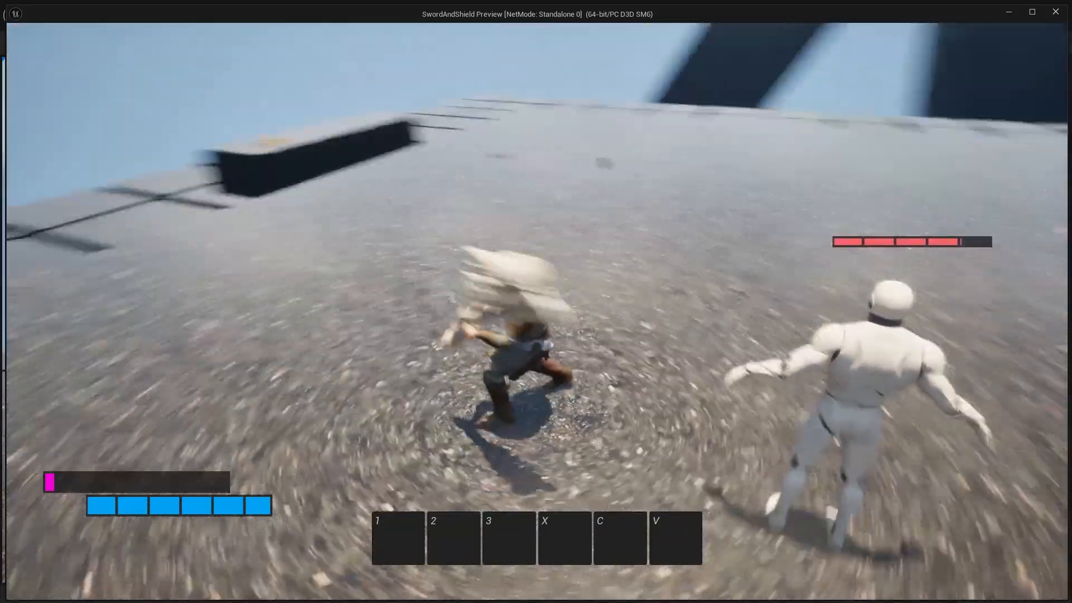
pyautogui.click(538, 312)
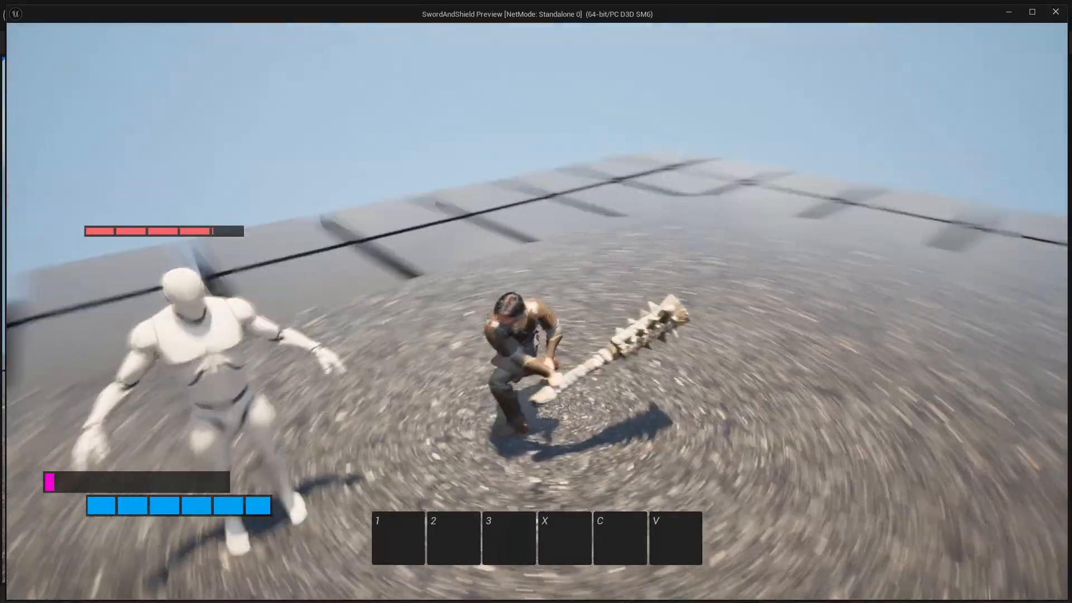
pyautogui.click(537, 312)
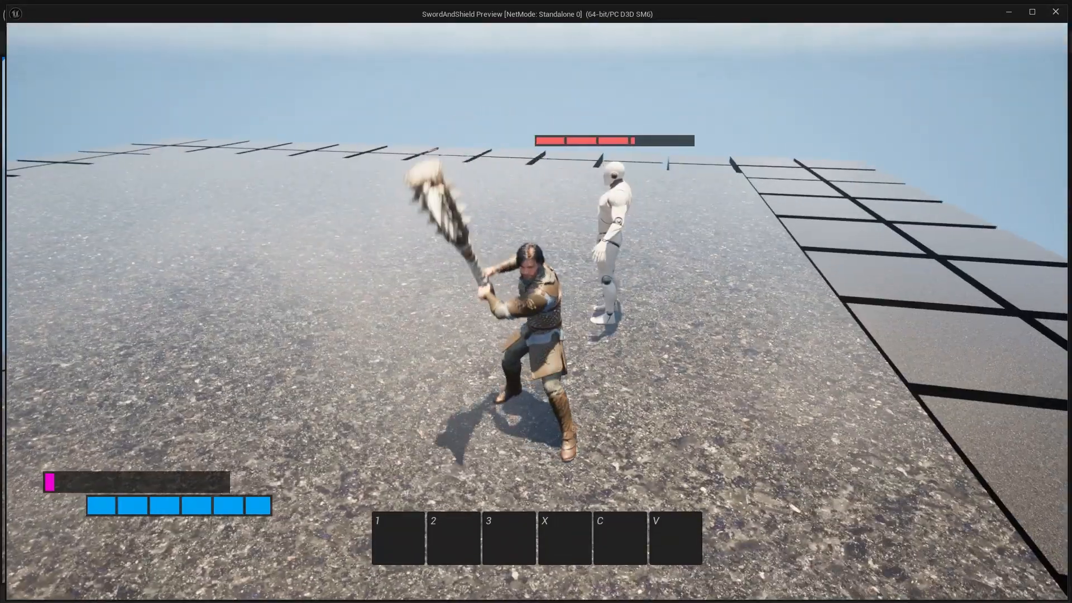
pyautogui.click(537, 311)
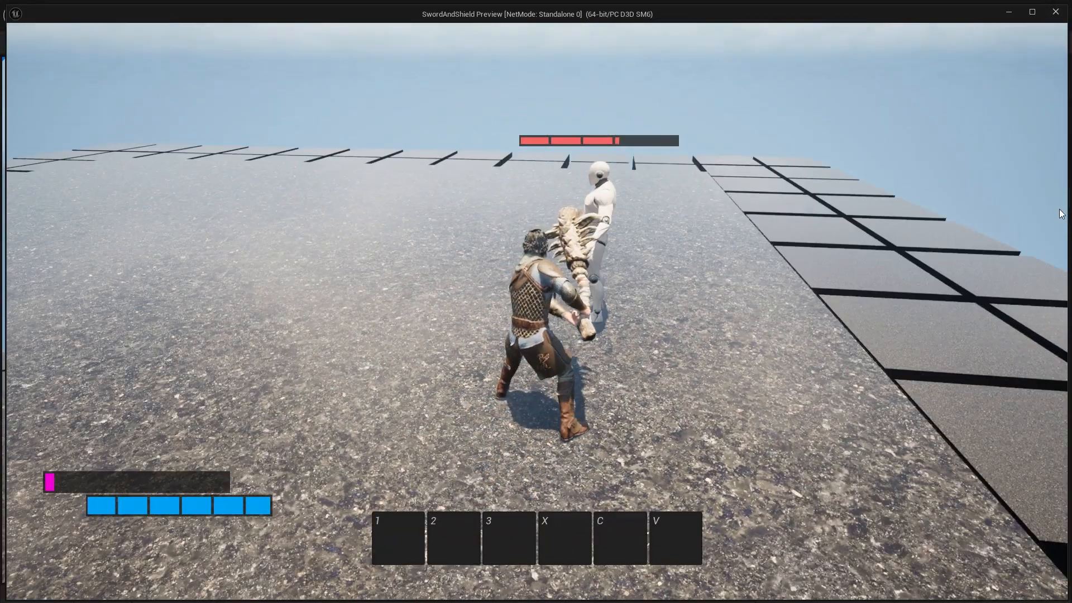
pyautogui.press('Escape')
pyautogui.click(216, 25)
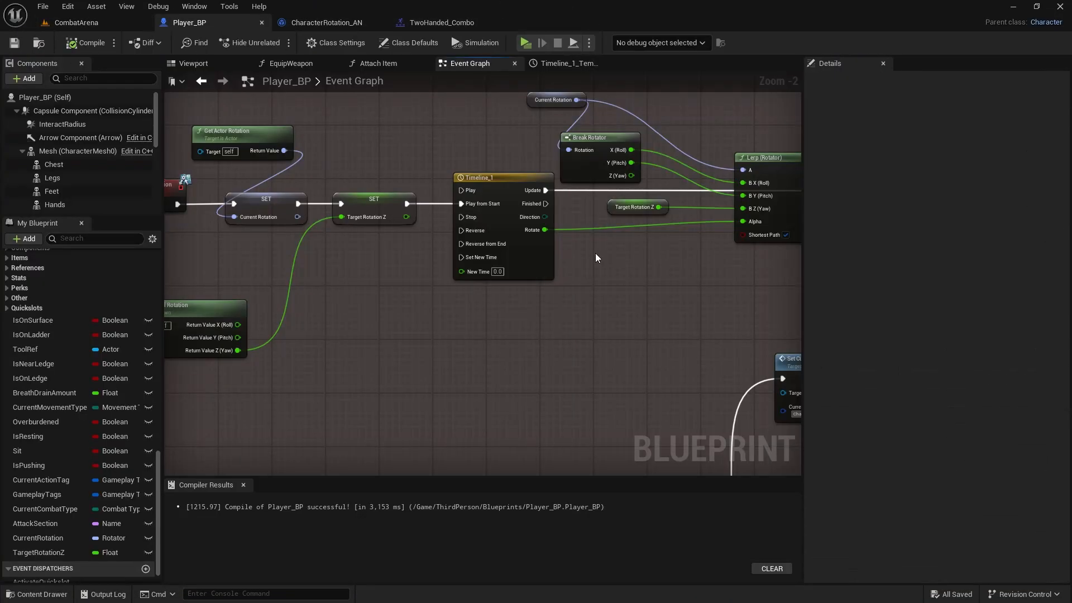
# Step: Set the end keyframe of the Rotate track in Timeline_1 to time 0.25
pyautogui.doubleClick(492, 184)
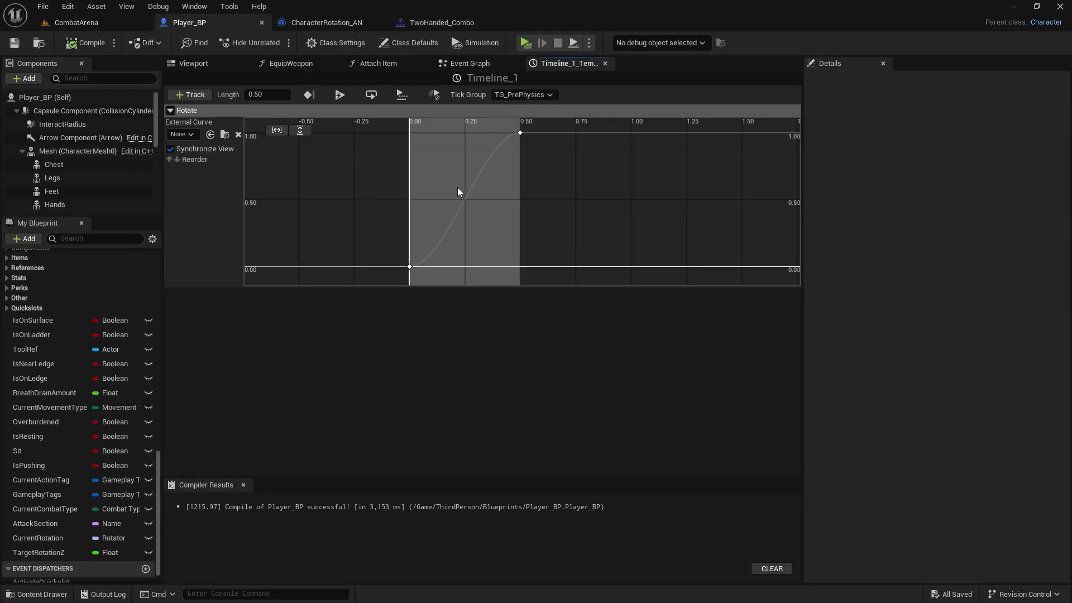
pyautogui.click(520, 133)
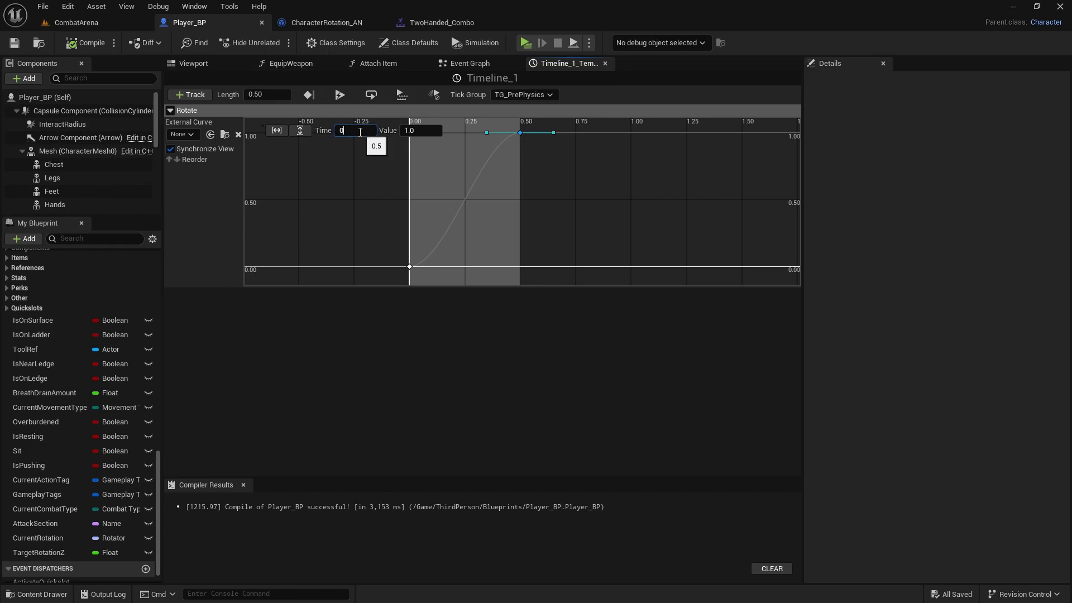
pyautogui.click(376, 133)
pyautogui.write('0.25')
pyautogui.press('Return')
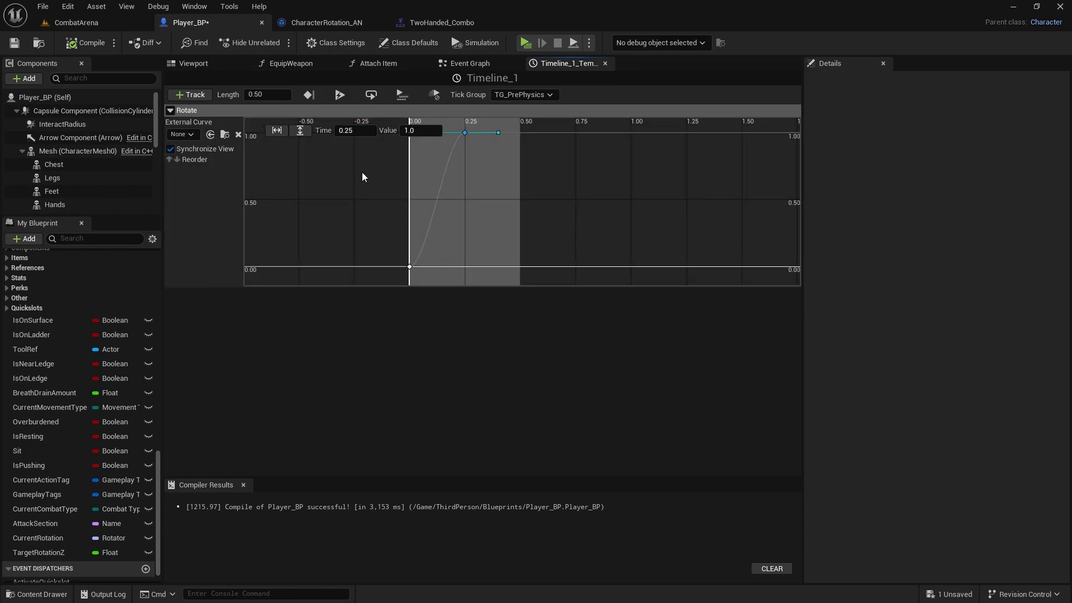
# Step: Set the length of Timeline_1 to 0.25, then compile and save Player_BP
pyautogui.click(265, 98)
pyautogui.write('0.25')
pyautogui.press('Return')
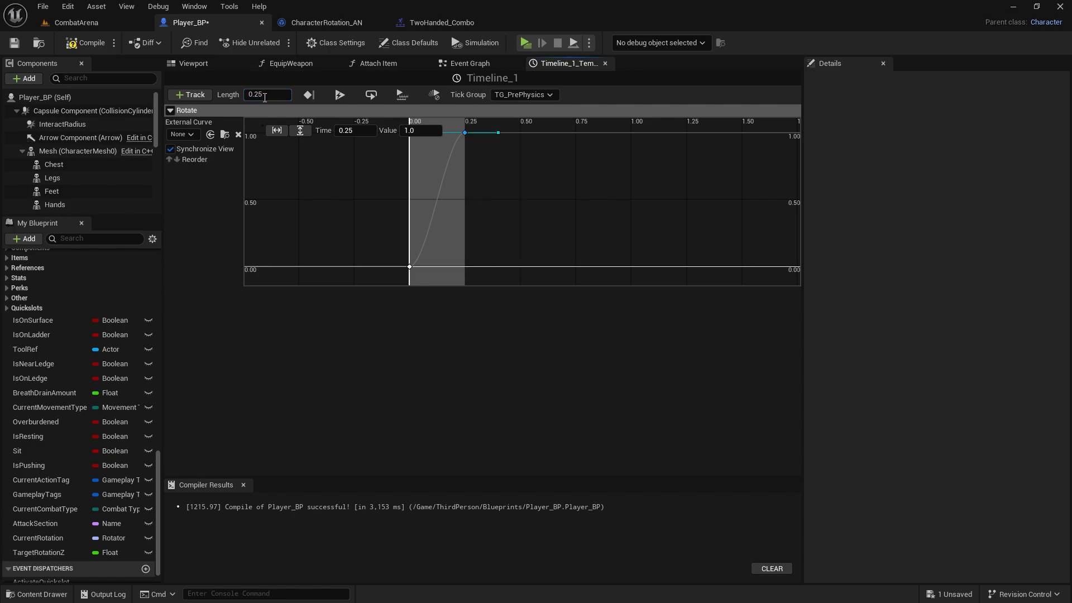
pyautogui.click(15, 44)
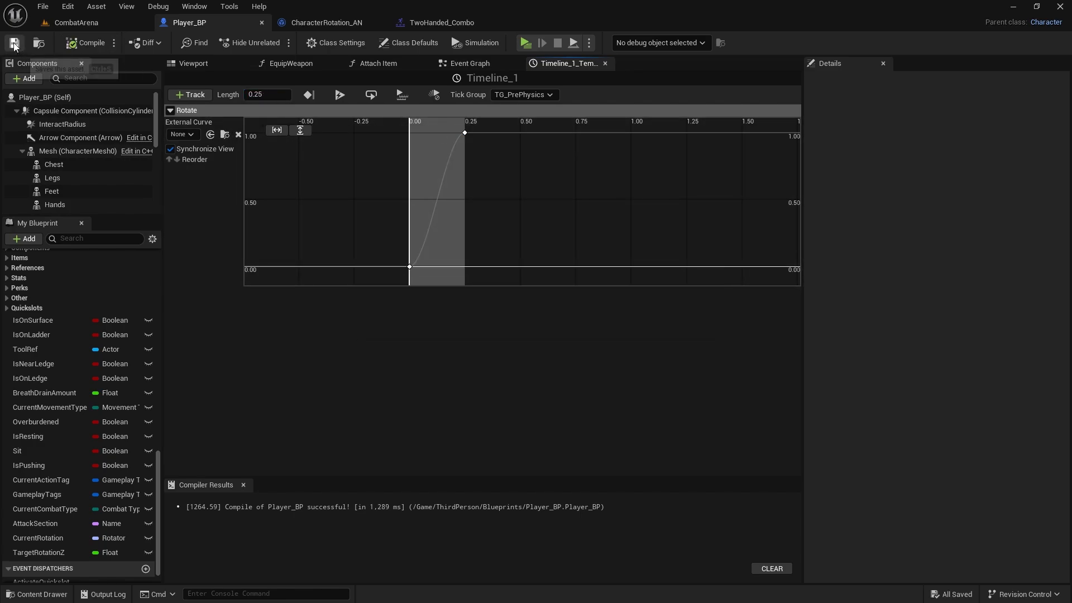
# Step: Play the CombatArena level again, loot the weapons from the platform and equip the Iron Sword
pyautogui.click(76, 22)
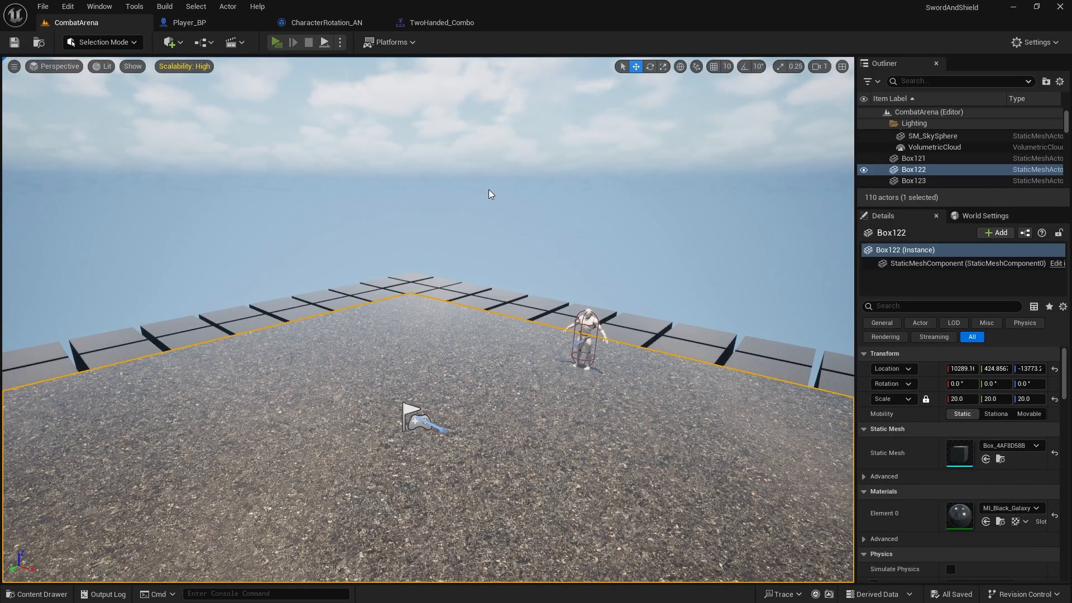
pyautogui.press('w')
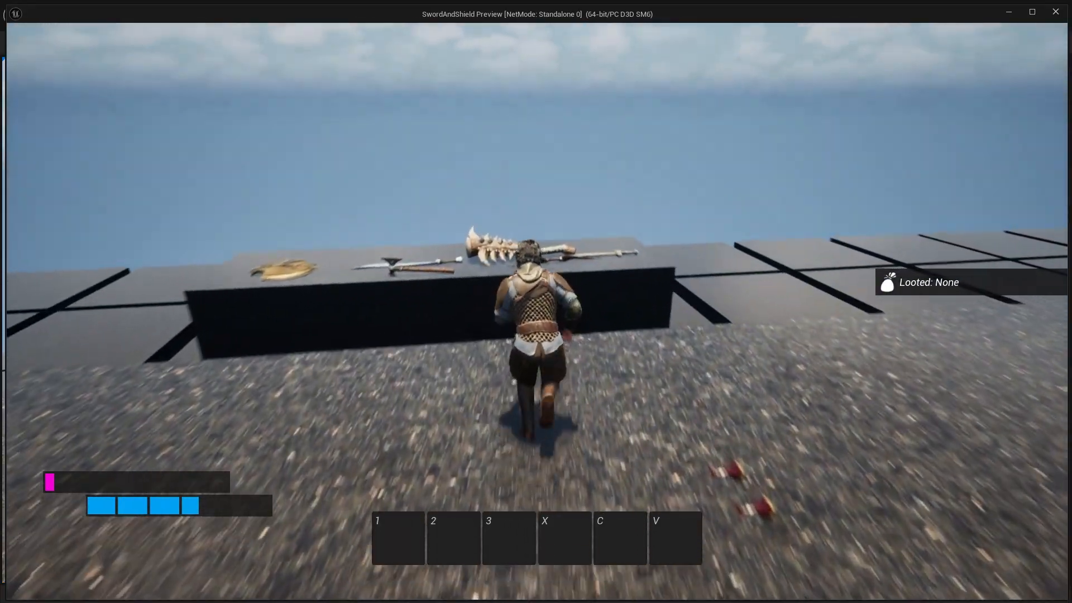
pyautogui.press('e')
pyautogui.press('e')
pyautogui.press('e')
pyautogui.press('e')
pyautogui.press('Tab')
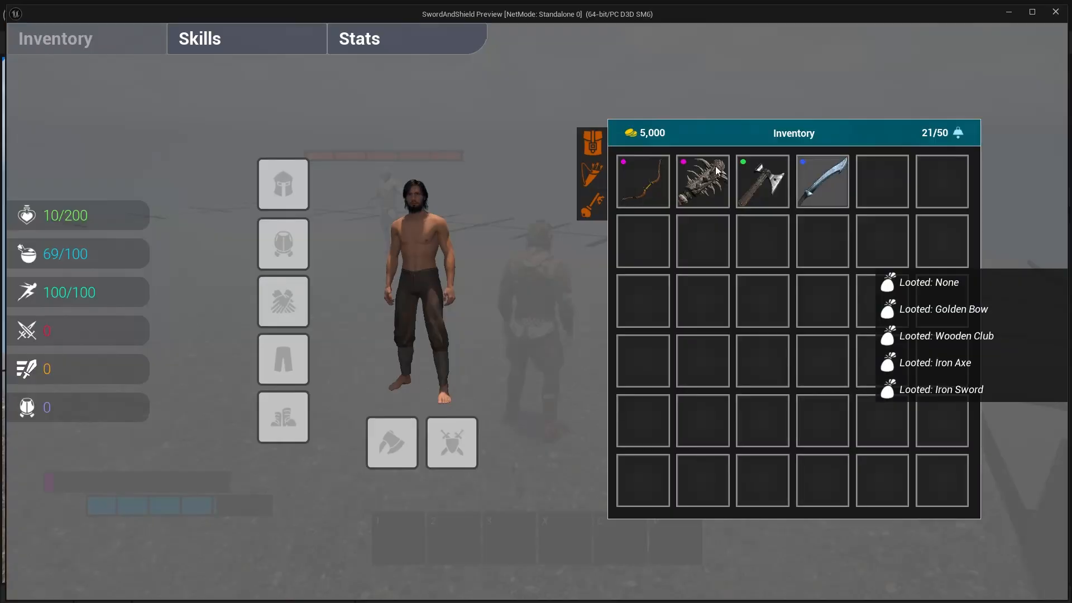
pyautogui.press('Tab')
pyautogui.press('w')
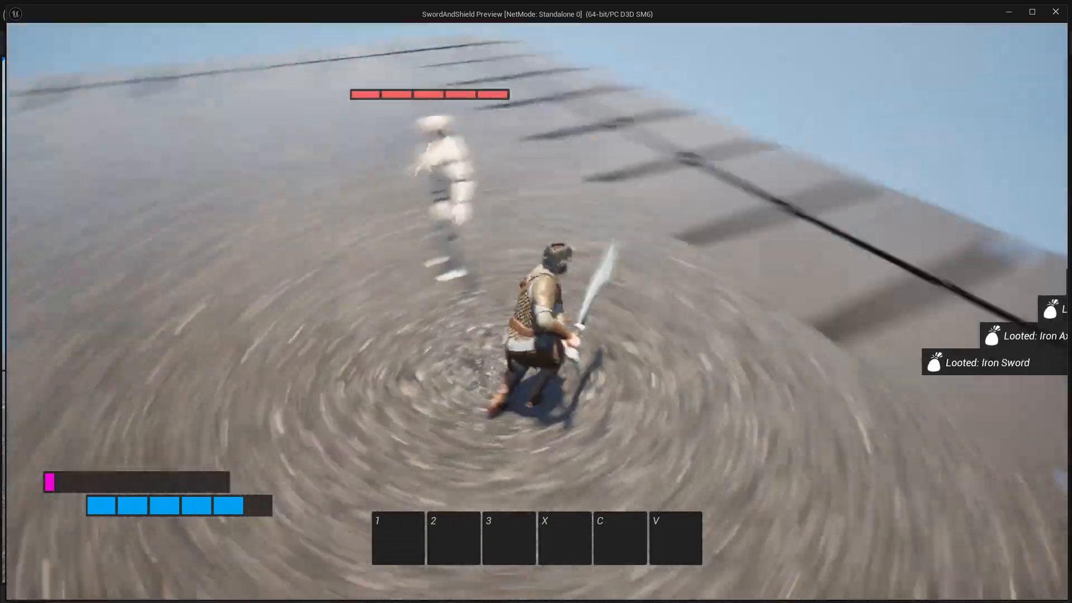
# Step: Test the sword's combo attacks around the dummy while turning the camera to check the faster rotation
pyautogui.click(537, 311)
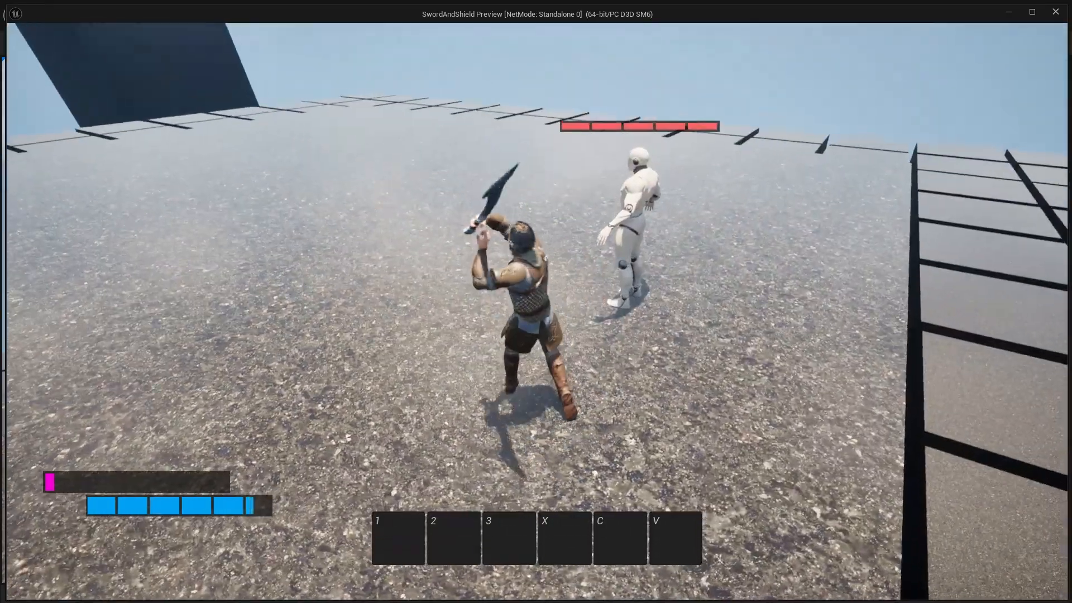
pyautogui.click(537, 311)
pyautogui.click(537, 311)
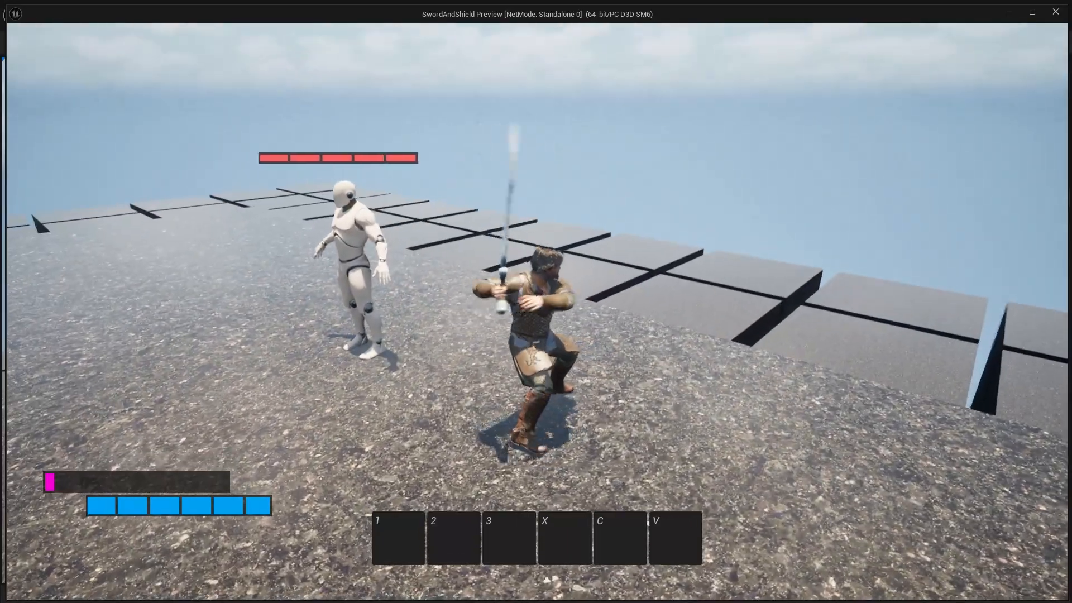
pyautogui.click(537, 312)
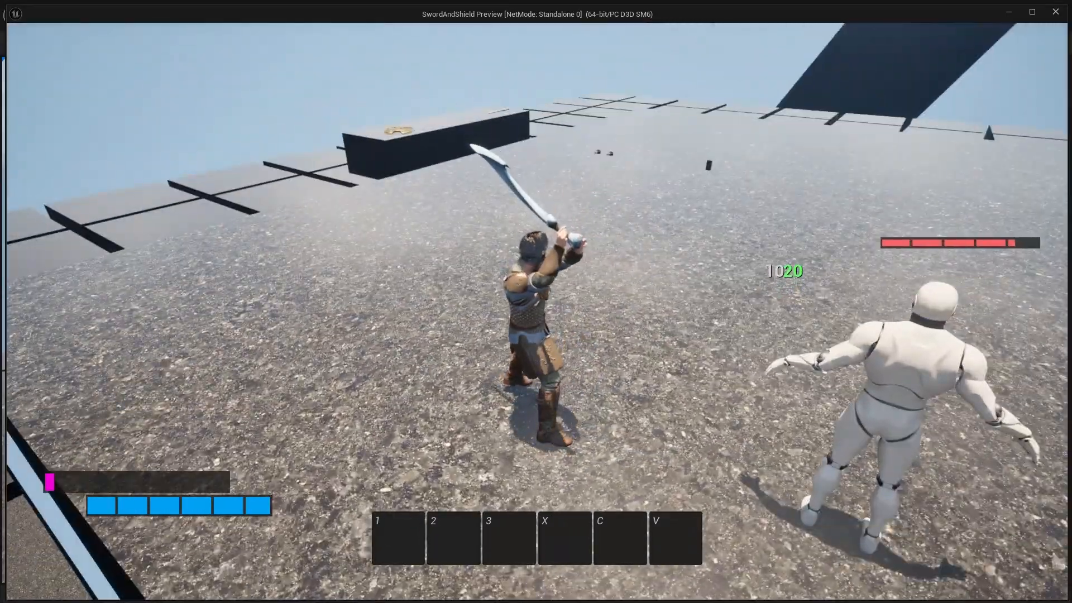
pyautogui.click(537, 311)
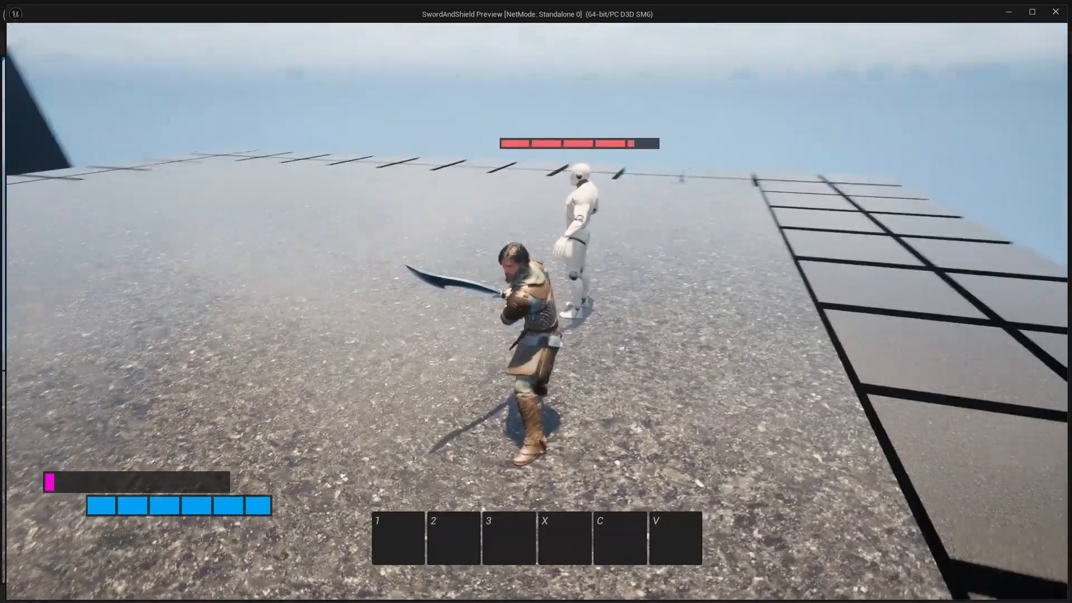
pyautogui.click(537, 312)
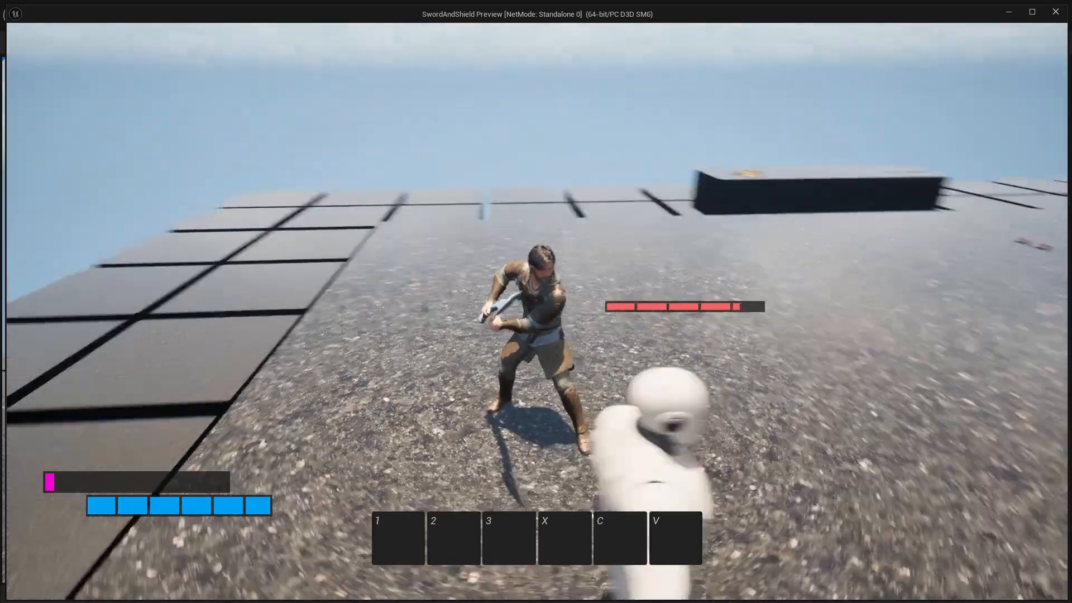
pyautogui.click(537, 312)
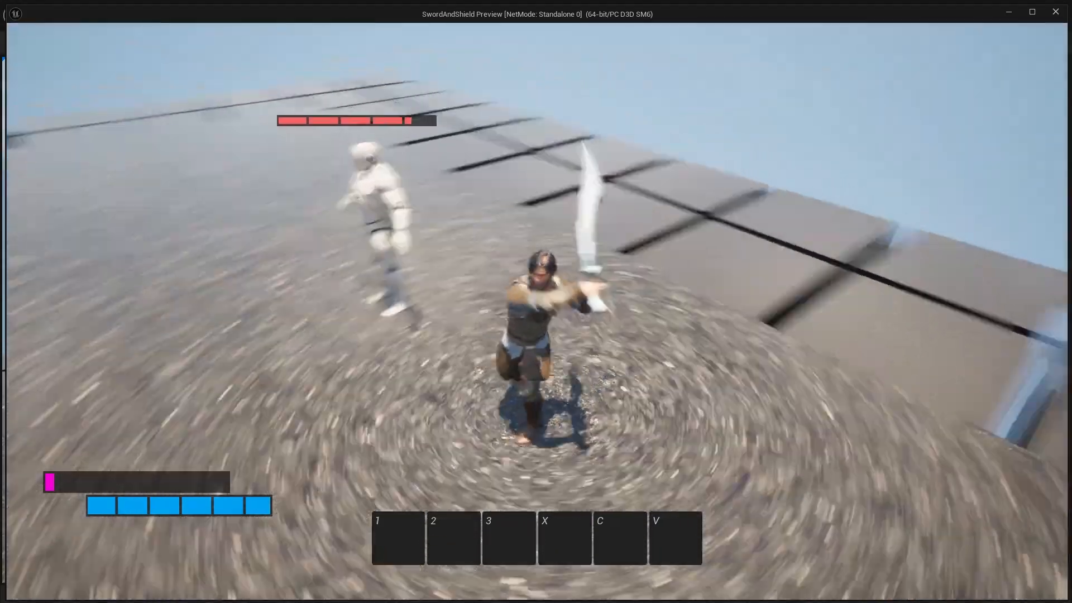
pyautogui.click(537, 312)
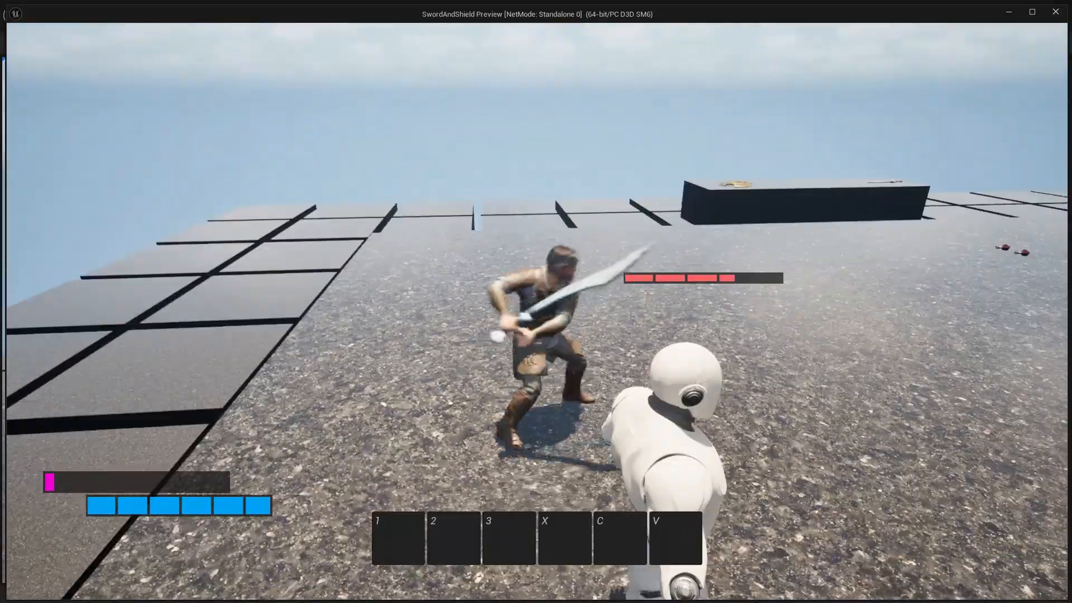
pyautogui.click(537, 312)
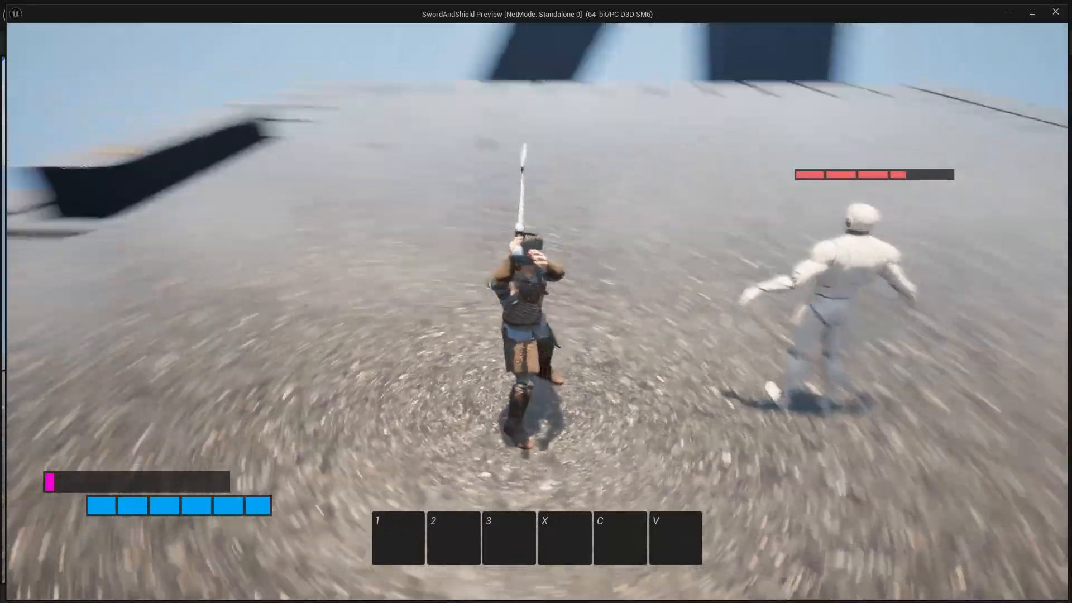
pyautogui.click(537, 311)
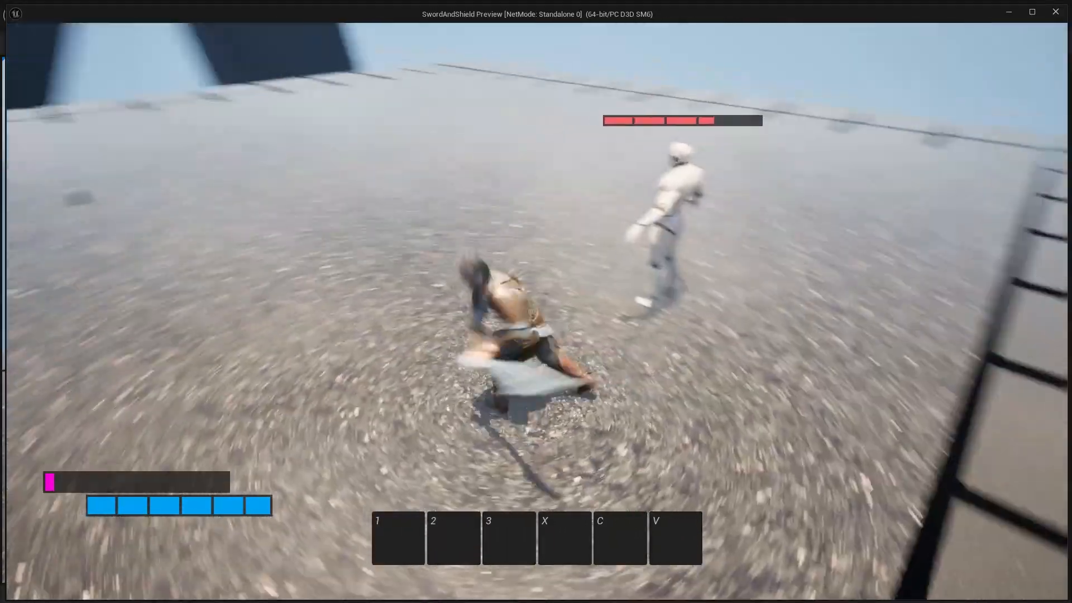
pyautogui.press('w')
pyautogui.click(538, 311)
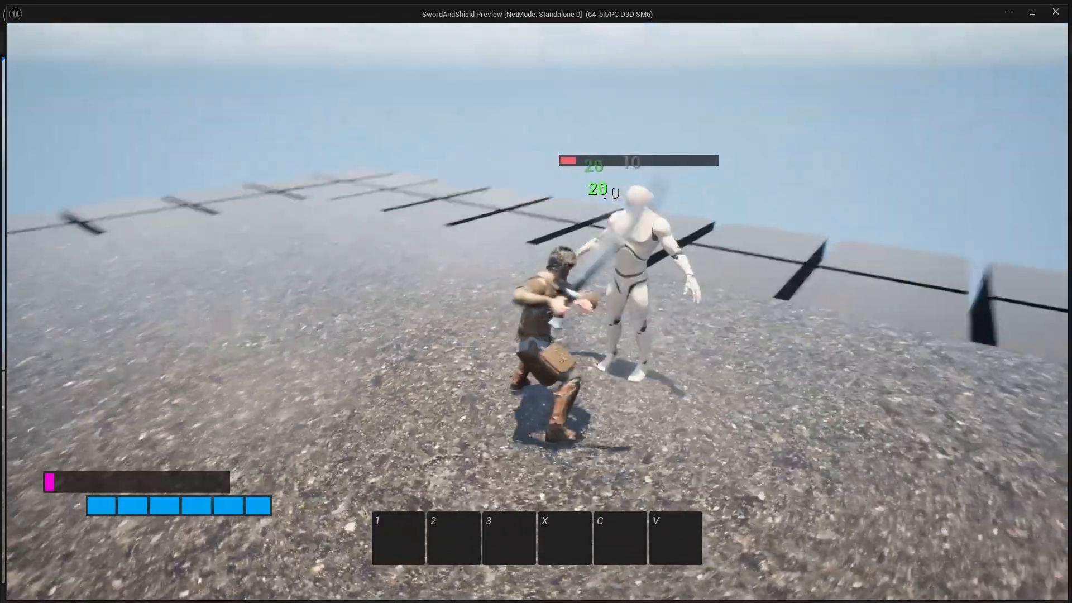
# Step: Test more Iron Sword combo attacks near and away from the dummy while turning the camera, and end the play session
pyautogui.click(537, 311)
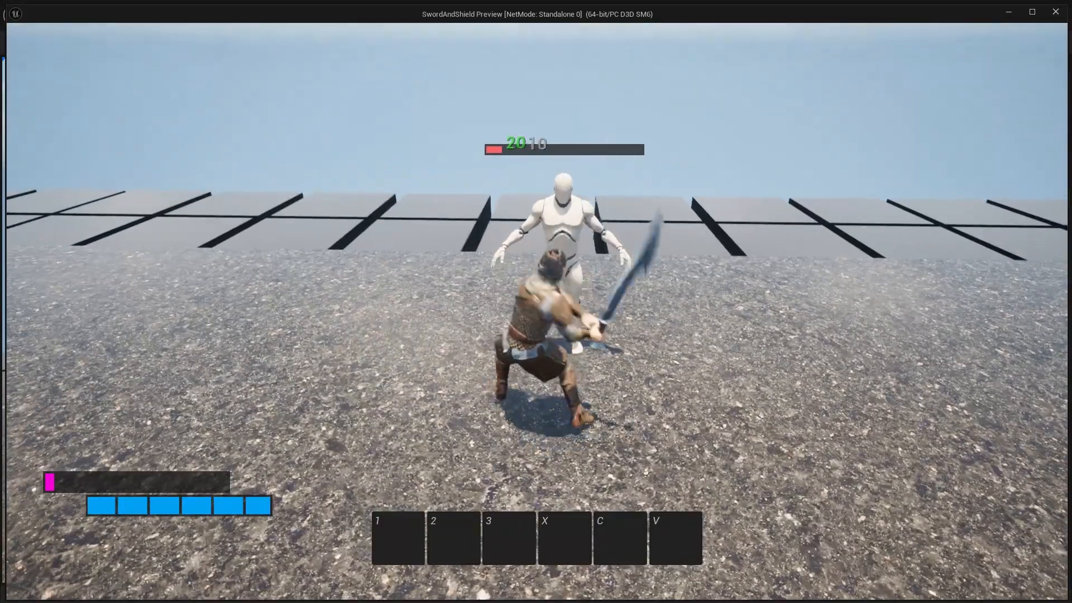
pyautogui.click(537, 311)
pyautogui.click(537, 312)
pyautogui.click(537, 312)
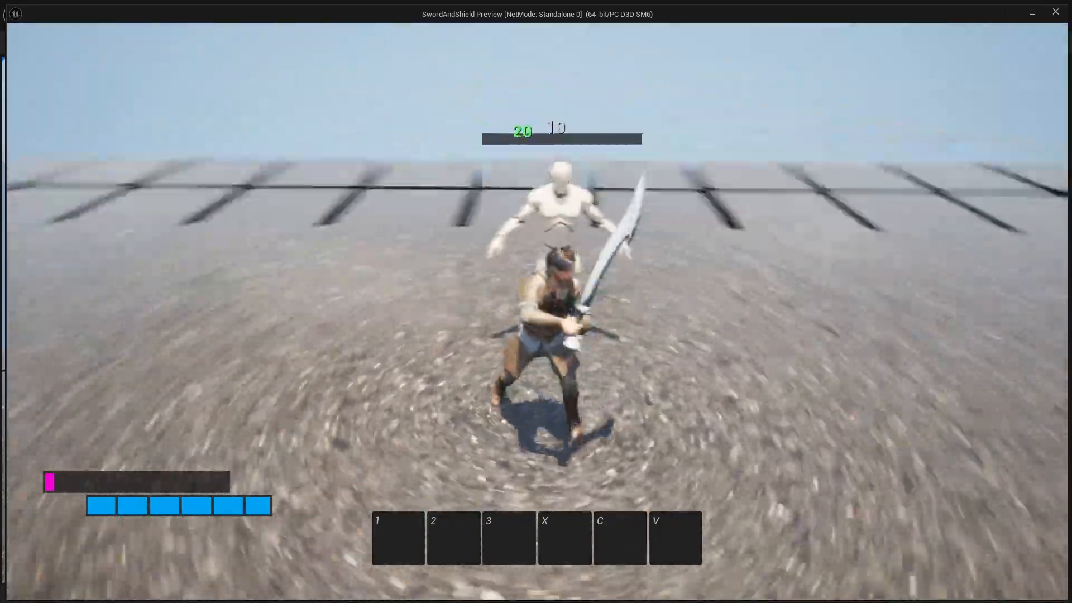
pyautogui.click(538, 312)
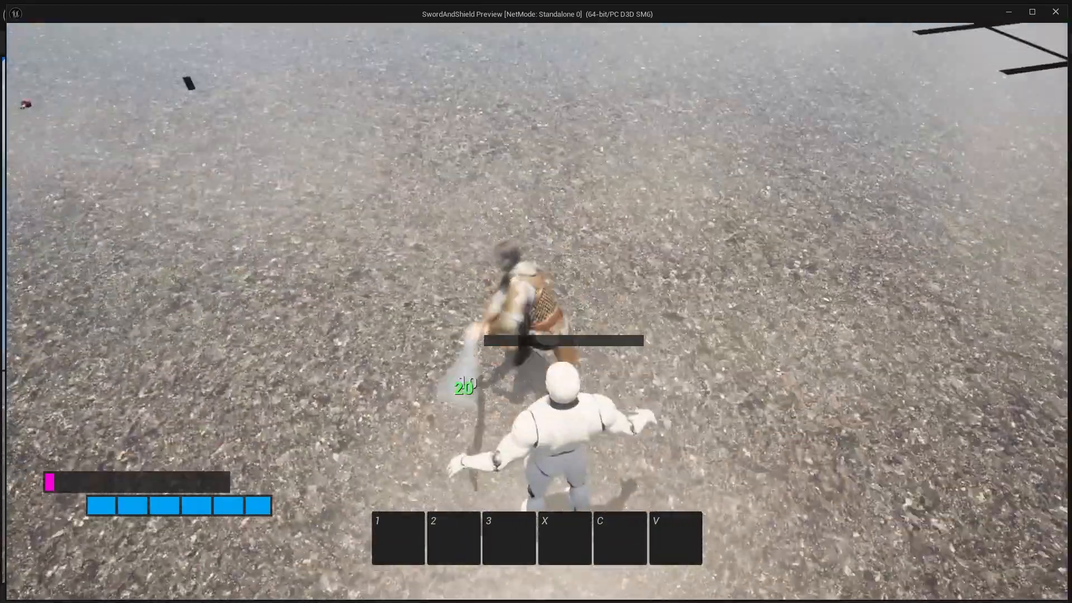
pyautogui.click(537, 311)
pyautogui.click(537, 312)
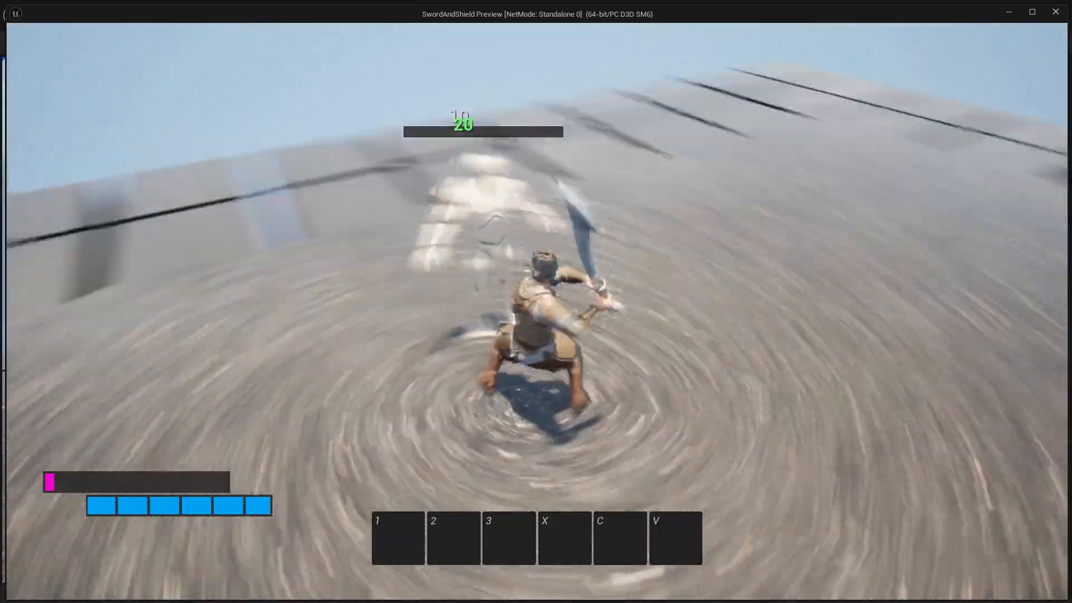
pyautogui.press('w')
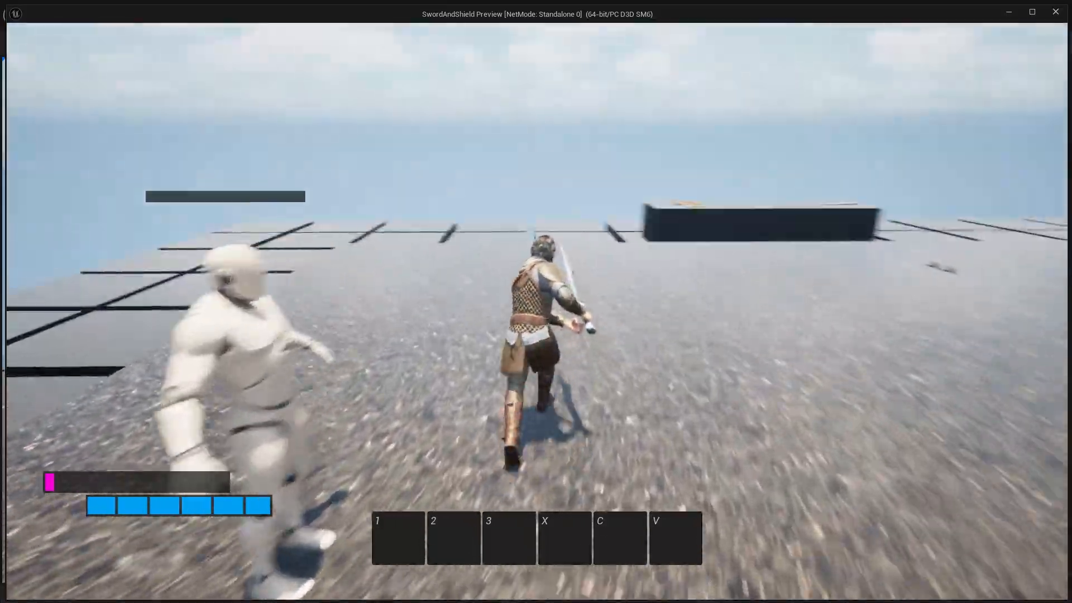
pyautogui.press('w')
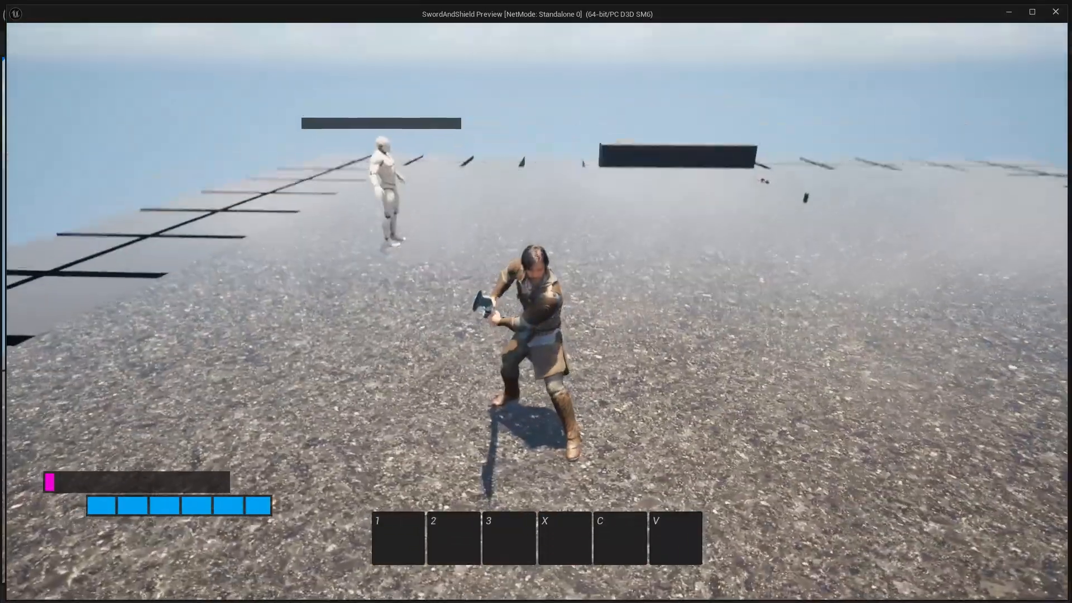
pyautogui.press('w')
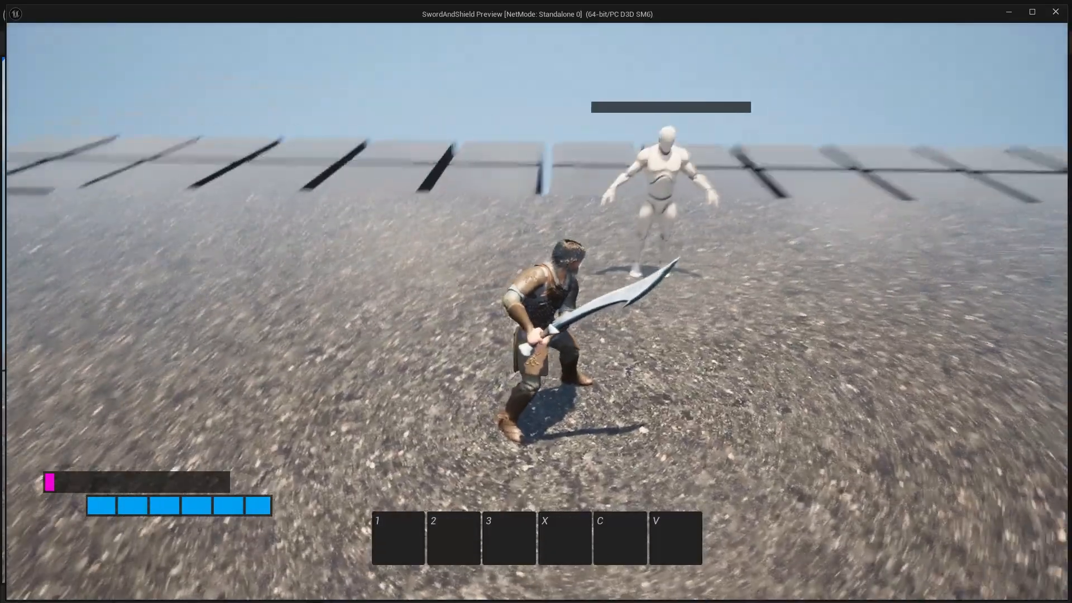
pyautogui.click(536, 312)
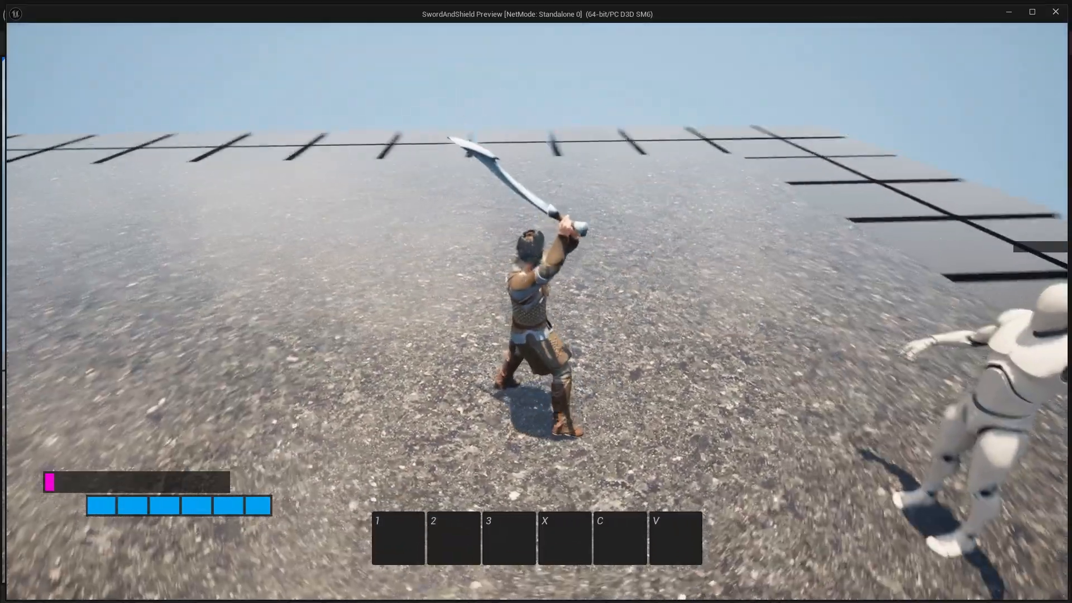
pyautogui.press('Escape')
# Step: In Player_BP's Event Graph, move Get Control Rotation further down and Get Actor Rotation further left to make room around StartRotation
pyautogui.click(206, 20)
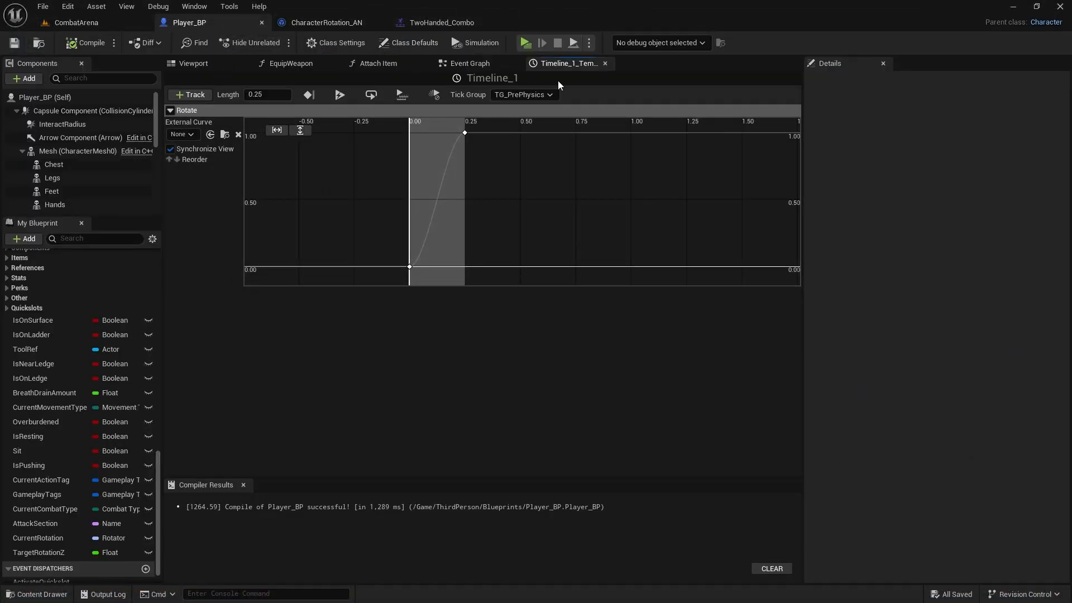
pyautogui.click(468, 64)
pyautogui.scroll(3, 551, 277)
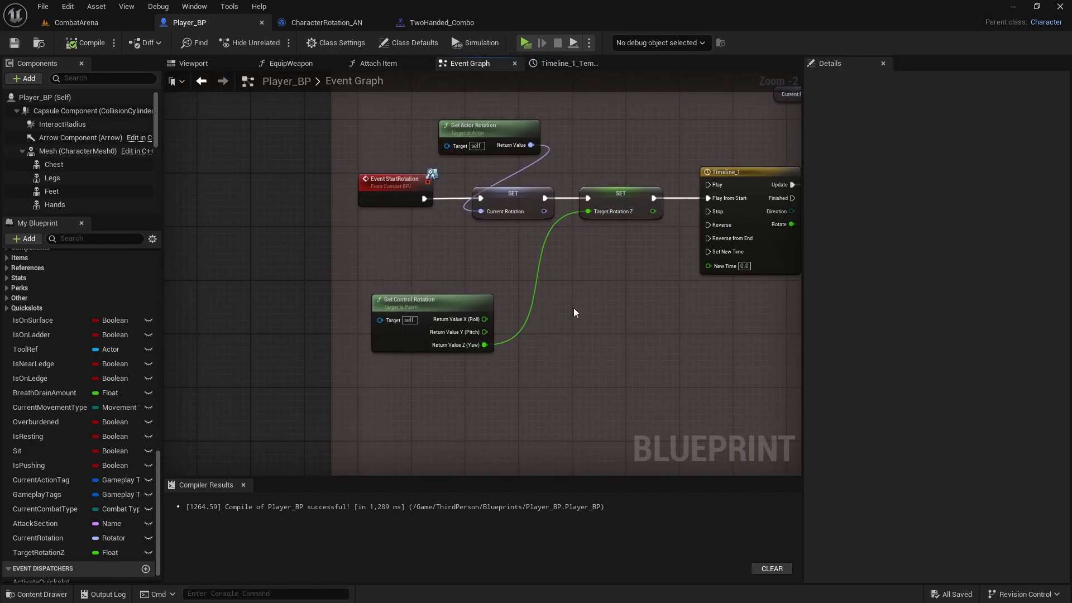
pyautogui.moveTo(551, 277); pyautogui.dragTo(559, 202, button='right')
pyautogui.moveTo(453, 239); pyautogui.dragTo(424, 314)
pyautogui.moveTo(434, 226); pyautogui.dragTo(397, 332, button='right')
pyautogui.moveTo(446, 140); pyautogui.dragTo(323, 149)
# Step: Add a Break Rotator node fed by Get Actor Rotation's Return Value and place it beside that node
pyautogui.moveTo(439, 281); pyautogui.dragTo(364, 218, button='right')
pyautogui.moveTo(311, 123); pyautogui.dragTo(445, 227, button='right')
pyautogui.moveTo(423, 188); pyautogui.dragTo(493, 144)
pyautogui.scroll(-5, 557, 268)
pyautogui.click(535, 348)
pyautogui.moveTo(508, 142); pyautogui.dragTo(485, 141)
# Step: Add a Subtract node from the Break Rotator's Z (Yaw) output that subtracts 90
pyautogui.moveTo(535, 208); pyautogui.dragTo(447, 167, button='right')
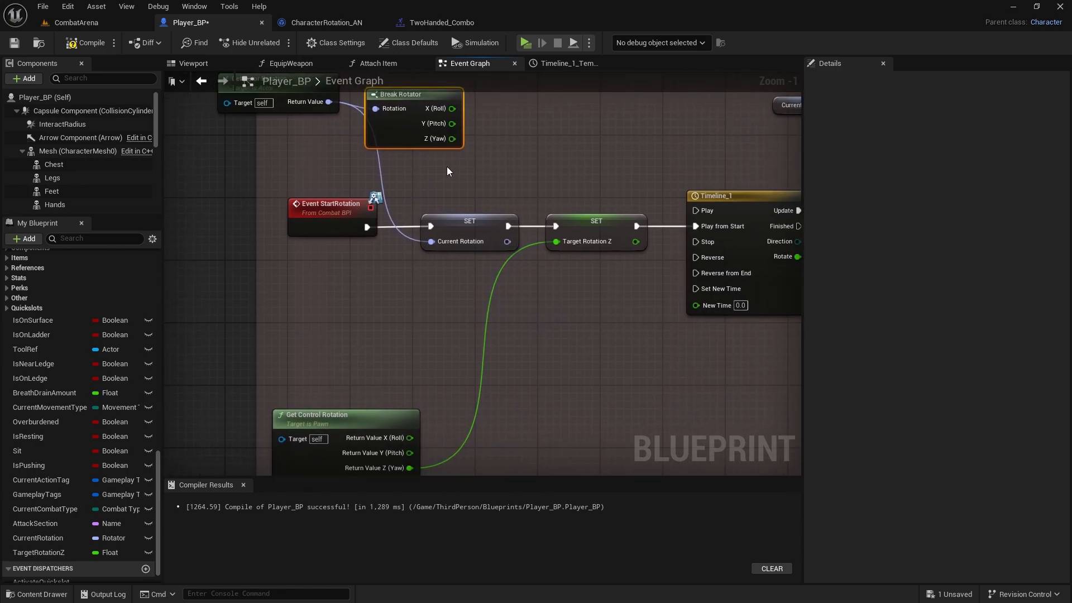
pyautogui.moveTo(433, 321)
pyautogui.mouseDown(button='right')
pyautogui.moveTo(462, 234)
pyautogui.moveTo(417, 319)
pyautogui.mouseUp(button='right')
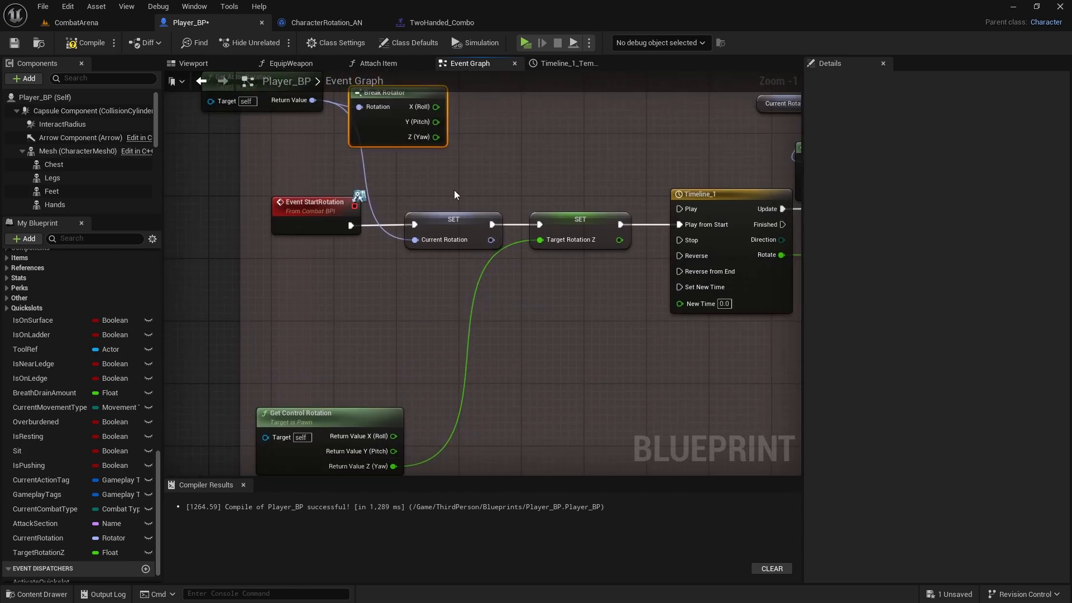
pyautogui.moveTo(433, 136); pyautogui.dragTo(429, 350)
pyautogui.write('+')
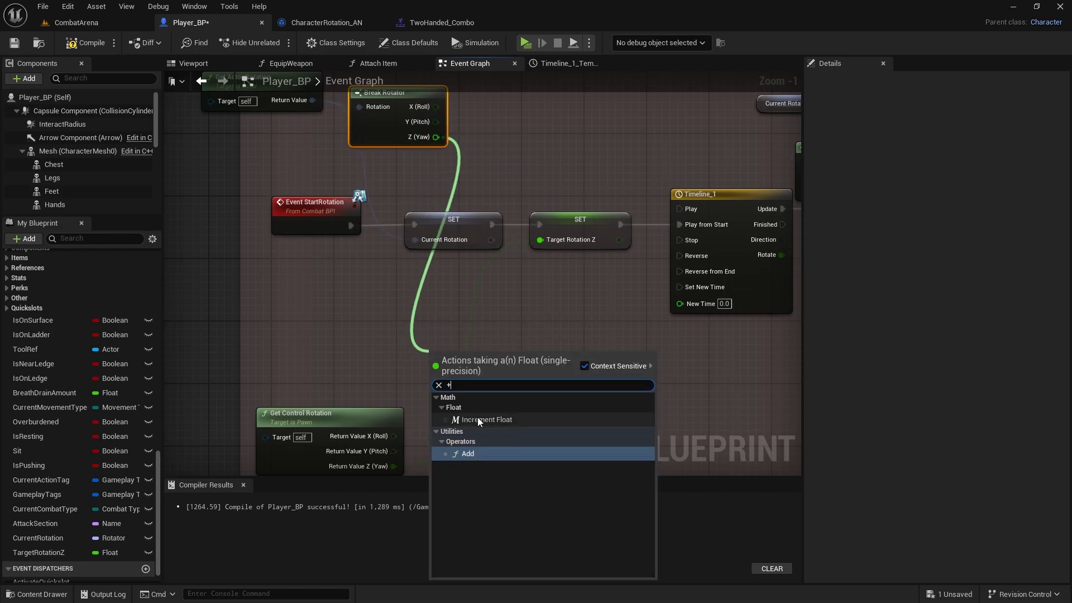
pyautogui.press('BackSpace')
pyautogui.write('-')
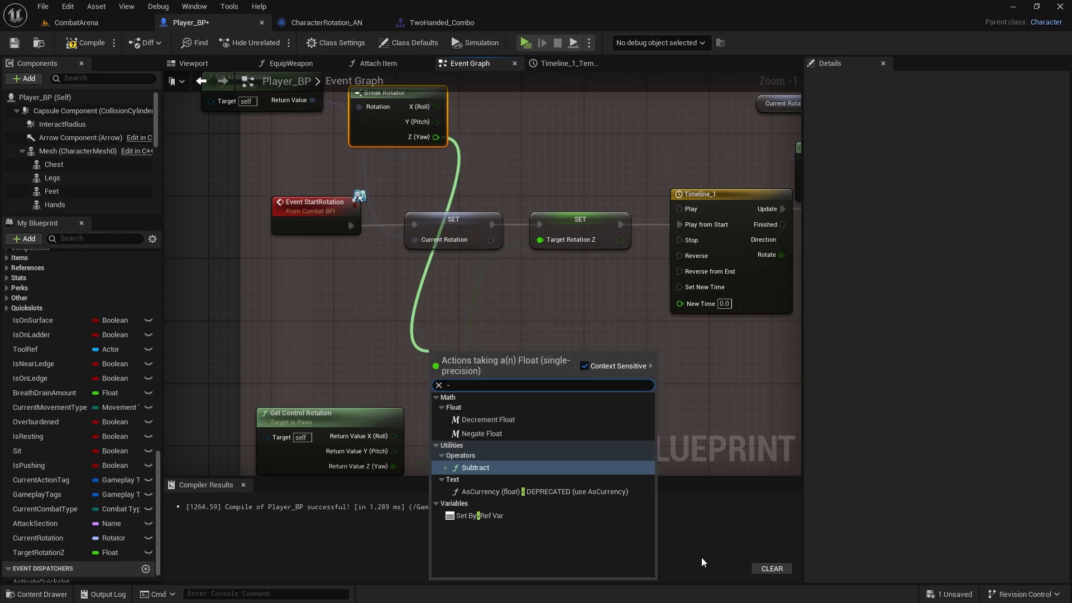
pyautogui.click(499, 471)
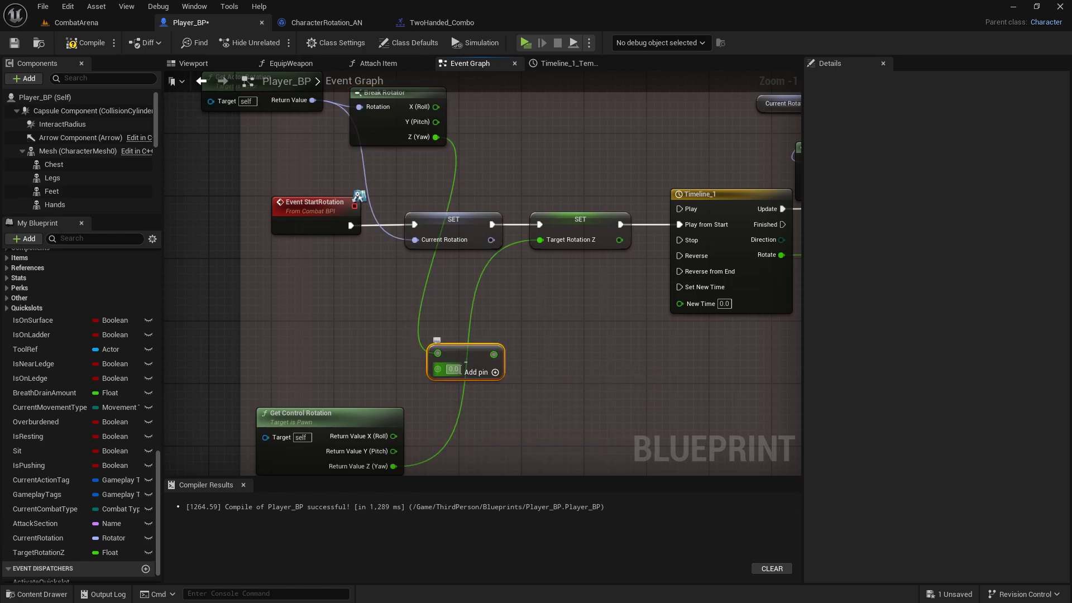
pyautogui.write('90')
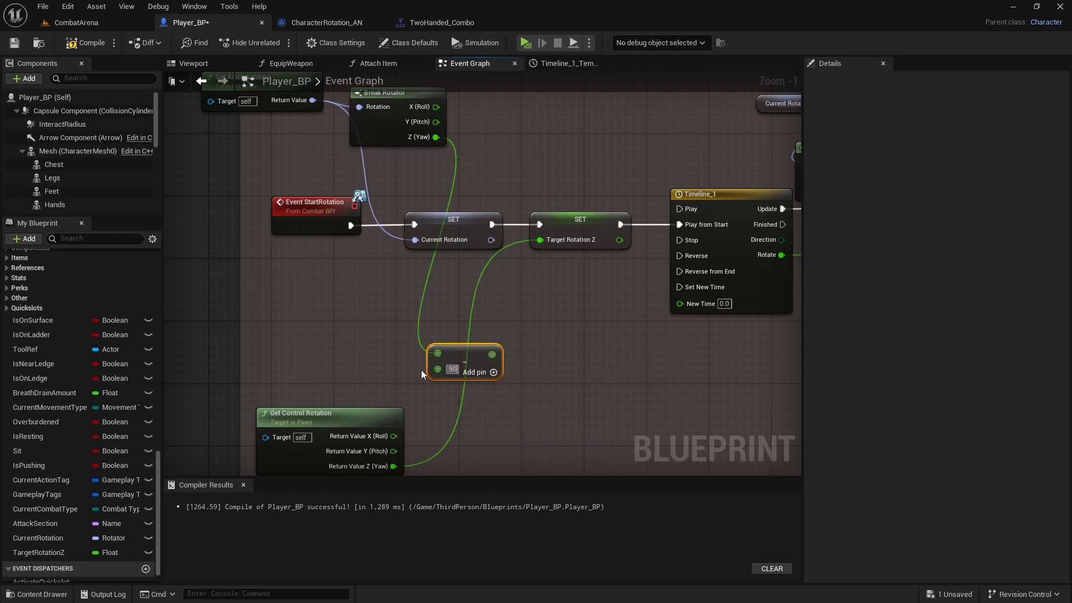
pyautogui.click(518, 380)
# Step: Add an Add node from the same Z (Yaw) output that adds 90, and align it below the Subtract node
pyautogui.moveTo(435, 137); pyautogui.dragTo(433, 405)
pyautogui.write('+')
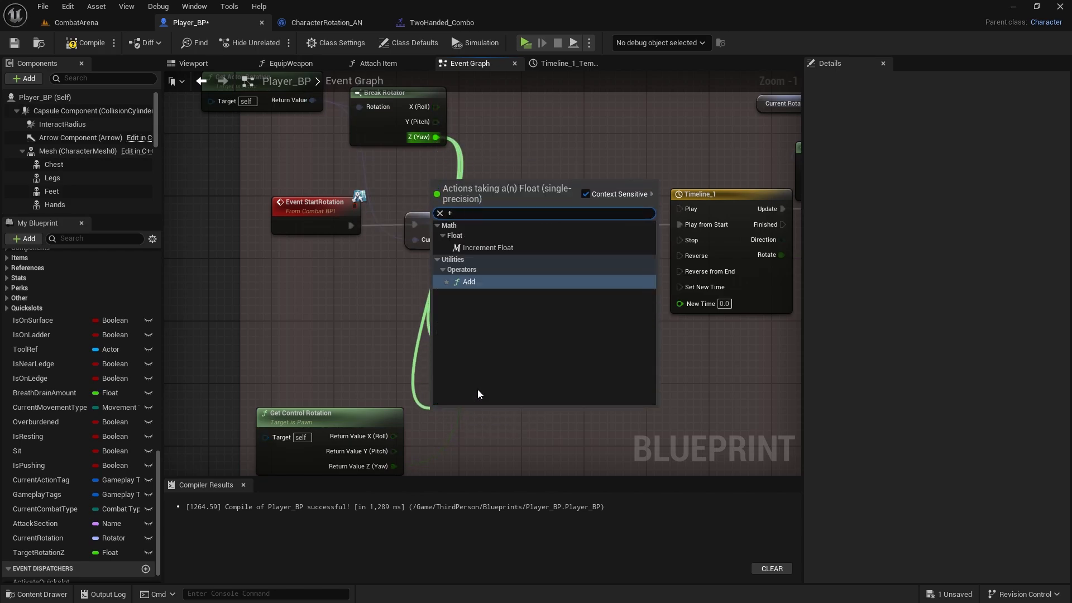
pyautogui.press('Return')
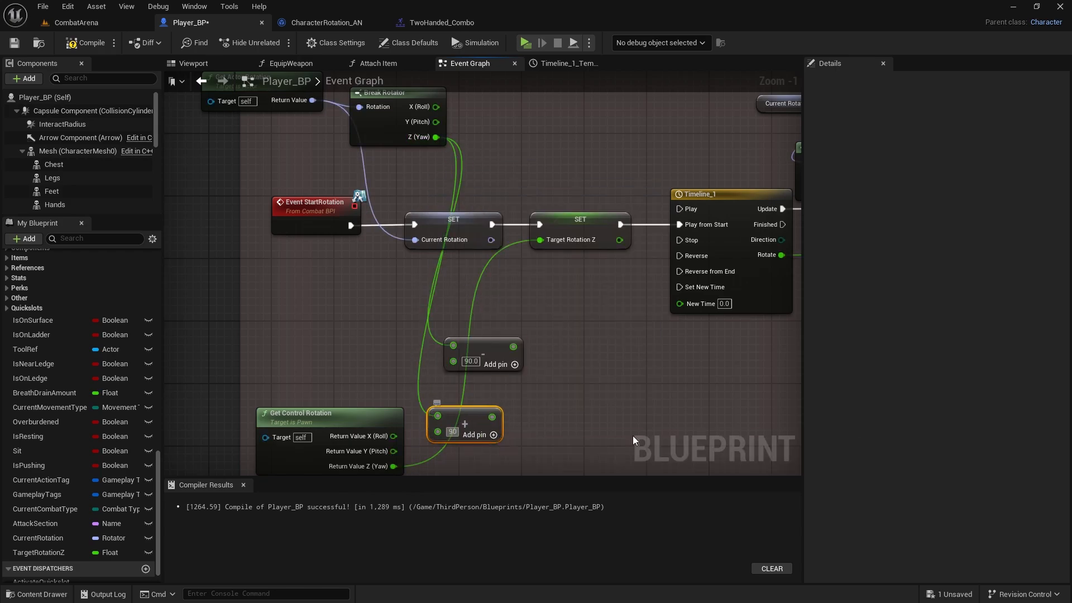
pyautogui.moveTo(499, 405); pyautogui.dragTo(507, 396)
# Step: Move Get Control Rotation below the math nodes and add a Clamp Angle node fed by its Z (Yaw) output
pyautogui.moveTo(555, 390); pyautogui.dragTo(566, 249, button='right')
pyautogui.moveTo(336, 277); pyautogui.dragTo(346, 320)
pyautogui.moveTo(575, 283); pyautogui.dragTo(536, 350, button='right')
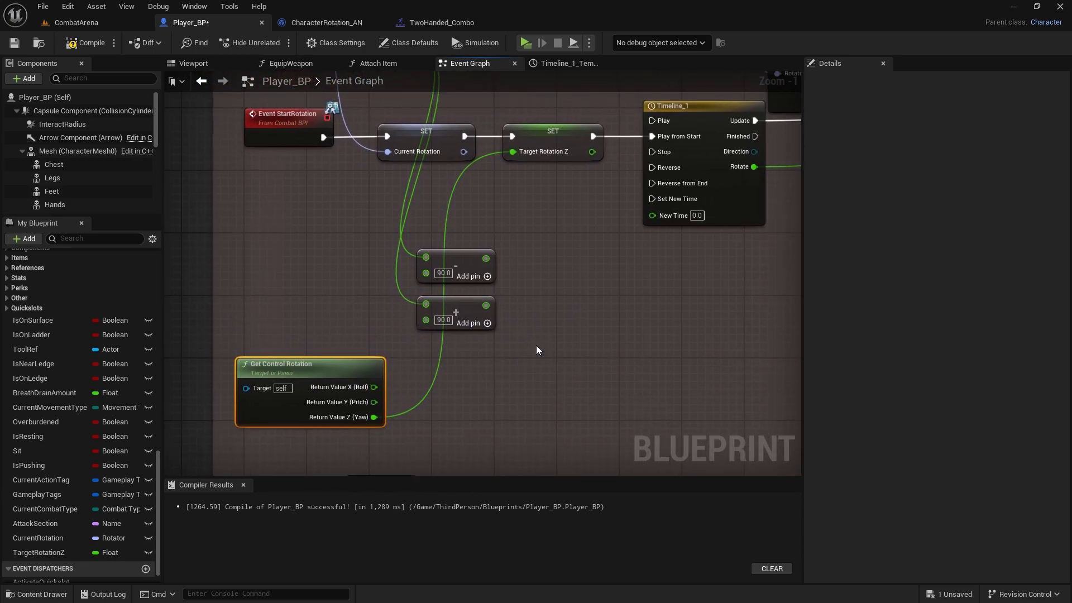
pyautogui.moveTo(536, 345); pyautogui.dragTo(446, 239, button='right')
pyautogui.moveTo(283, 310); pyautogui.dragTo(450, 312)
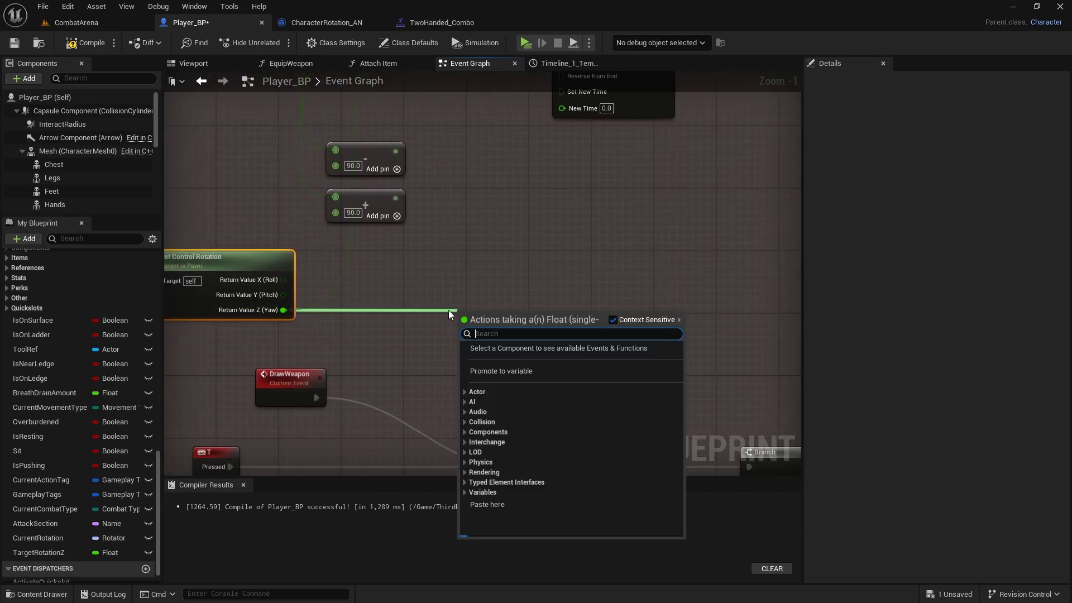
pyautogui.write('clamp')
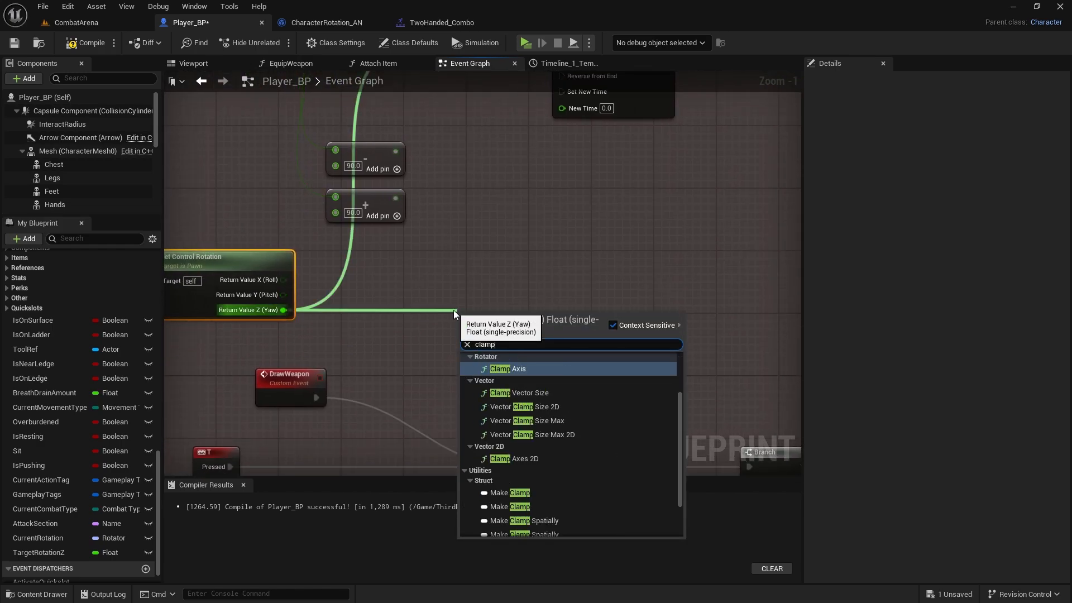
pyautogui.write(' a')
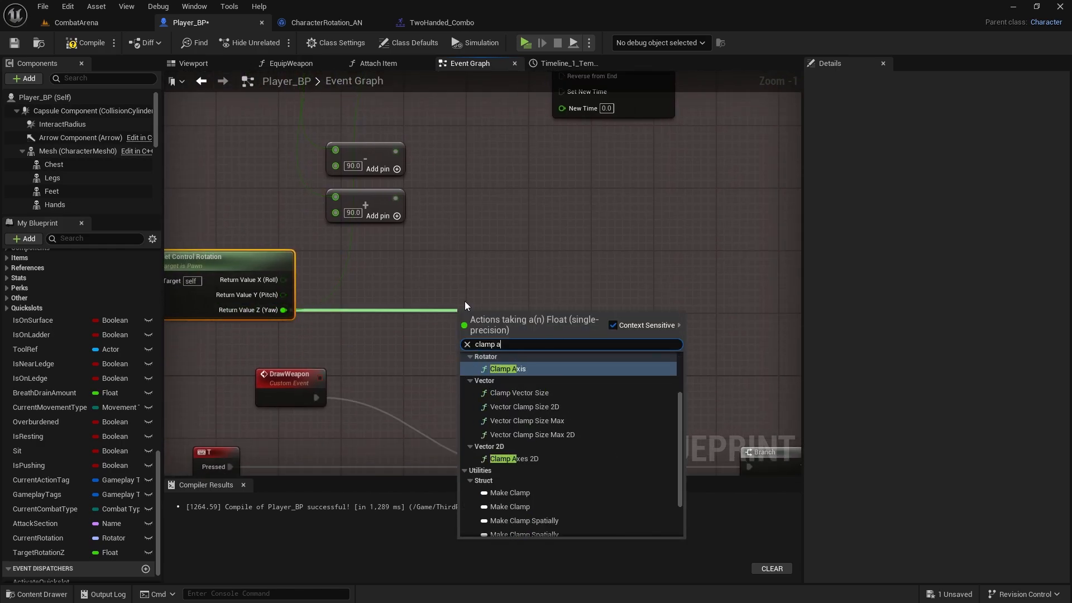
pyautogui.write('n')
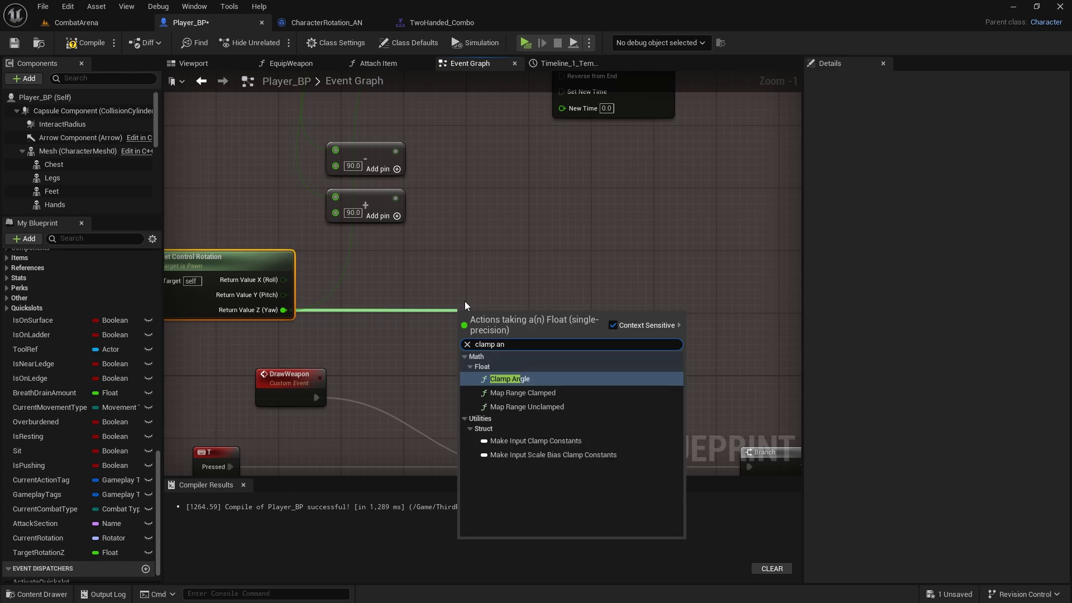
pyautogui.click(530, 380)
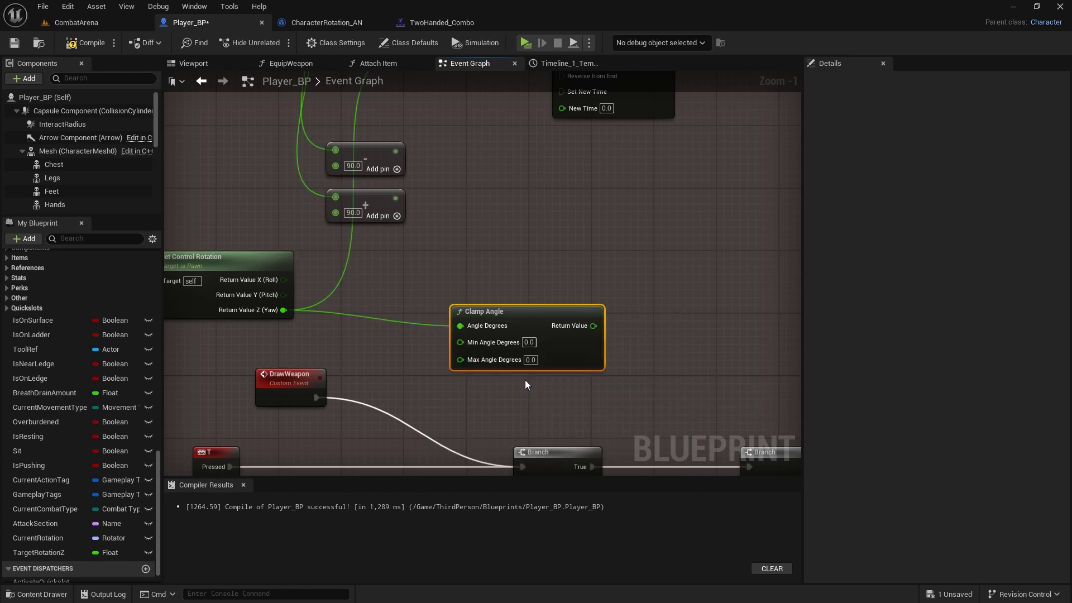
pyautogui.moveTo(520, 306); pyautogui.dragTo(522, 303)
# Step: Connect the Subtract result to Min Angle Degrees and the Add result to Max Angle Degrees on Clamp Angle
pyautogui.click(404, 267)
pyautogui.moveTo(403, 267); pyautogui.dragTo(481, 286, button='right')
pyautogui.moveTo(316, 288); pyautogui.dragTo(363, 339, button='right')
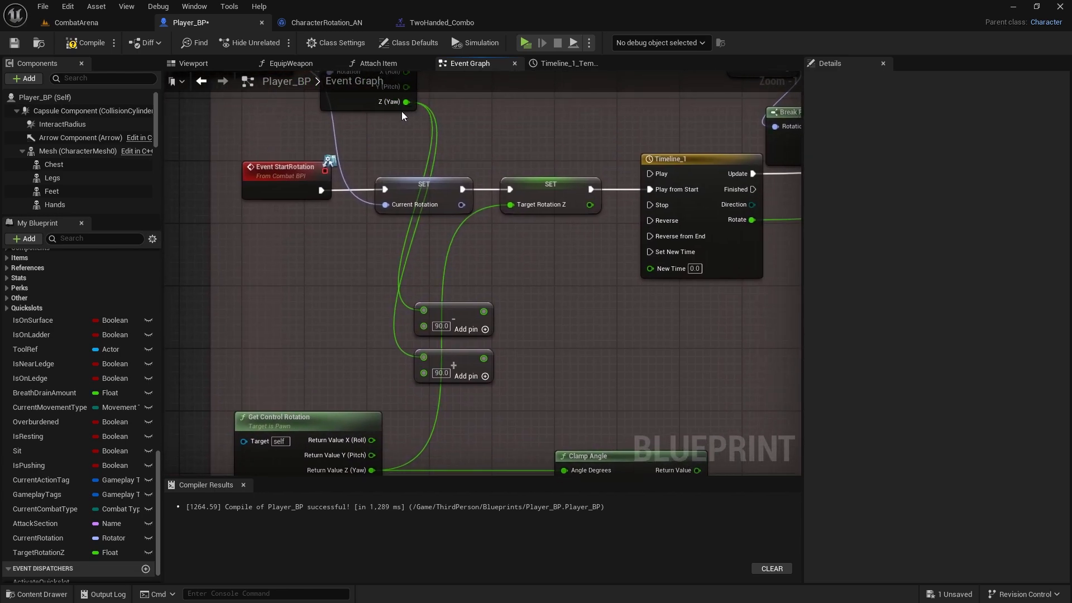
pyautogui.moveTo(447, 302); pyautogui.dragTo(446, 212, button='right')
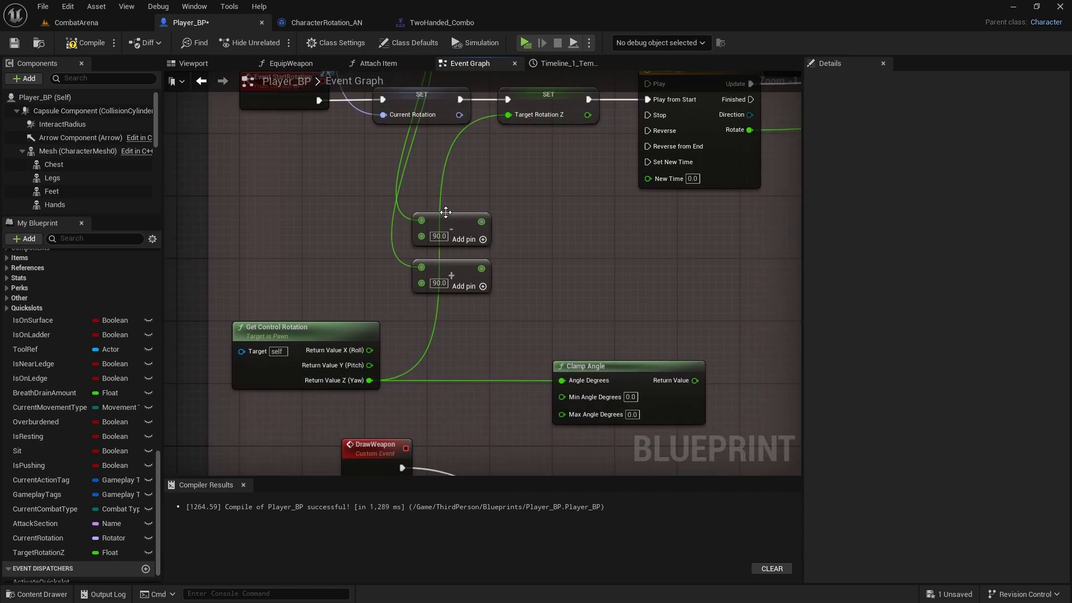
pyautogui.moveTo(615, 404); pyautogui.dragTo(597, 326, button='right')
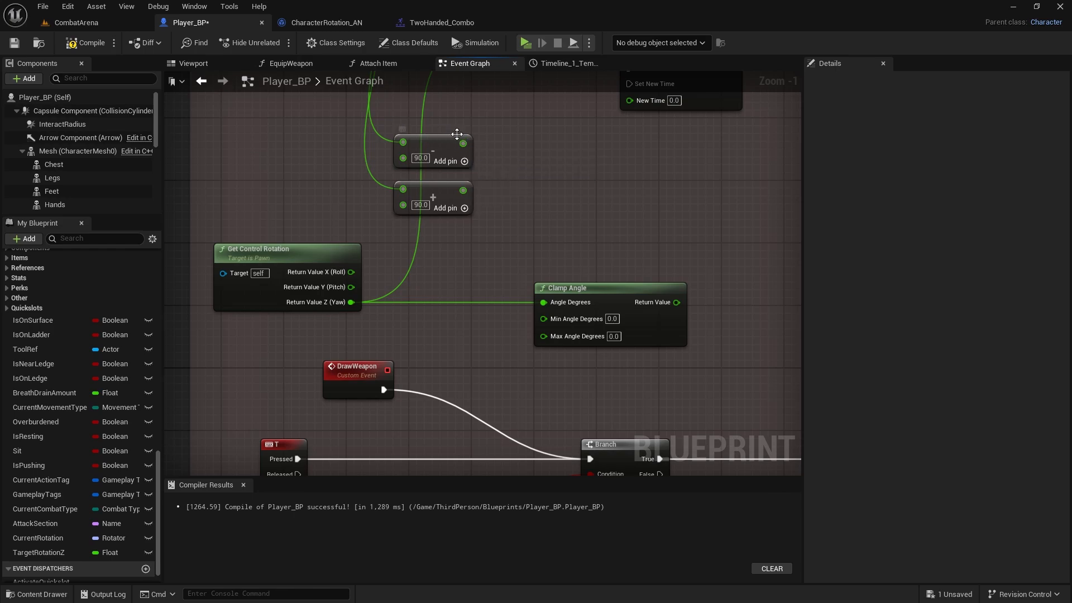
pyautogui.moveTo(463, 143); pyautogui.dragTo(543, 318)
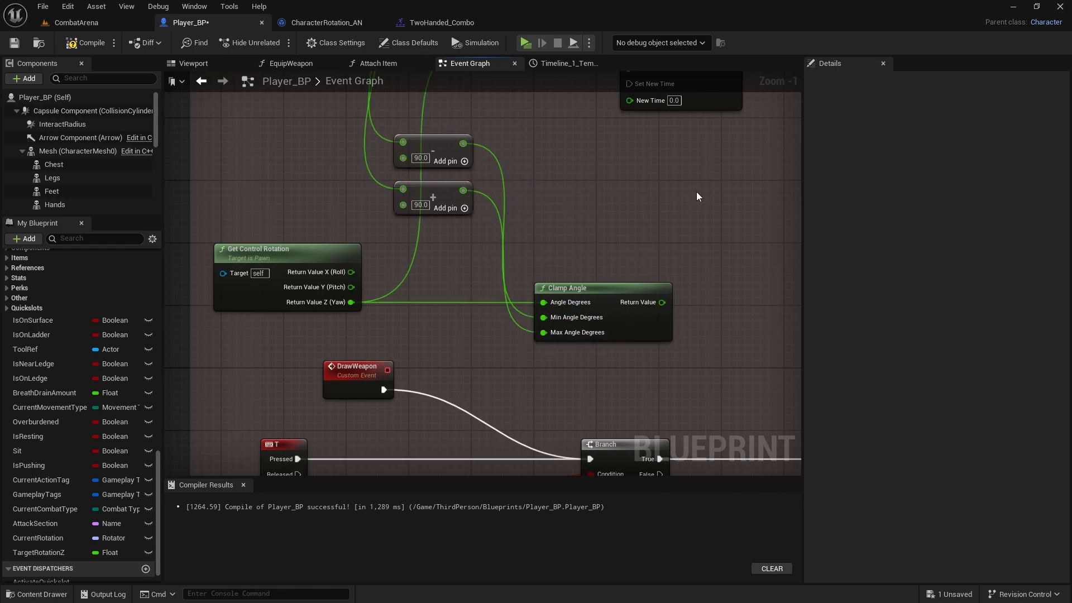
# Step: Connect Clamp Angle's Return Value to the Target Rotation Z setter, and compile and save Player_BP
pyautogui.moveTo(669, 216); pyautogui.dragTo(423, 312, button='right')
pyautogui.scroll(-2, 331, 313)
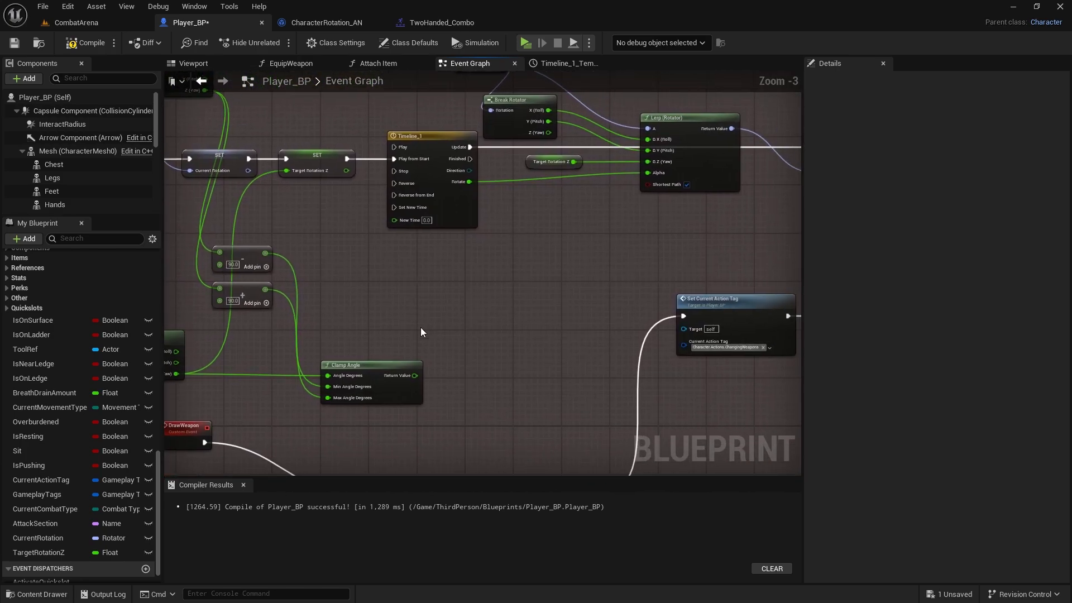
pyautogui.moveTo(413, 379); pyautogui.dragTo(291, 169)
pyautogui.moveTo(350, 248); pyautogui.dragTo(514, 250, button='right')
pyautogui.moveTo(507, 365); pyautogui.dragTo(421, 370)
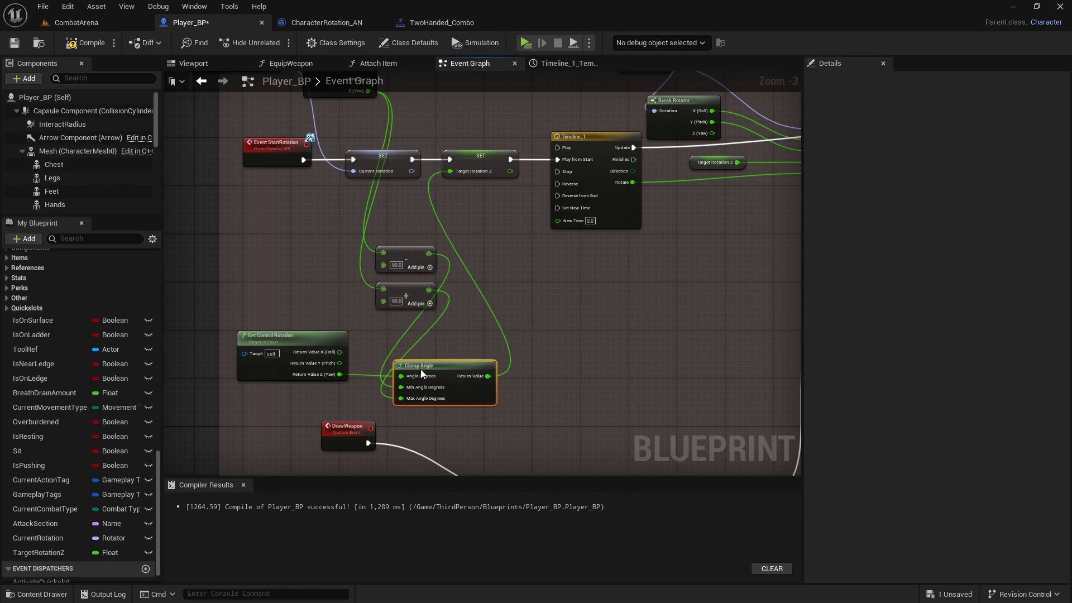
pyautogui.click(14, 44)
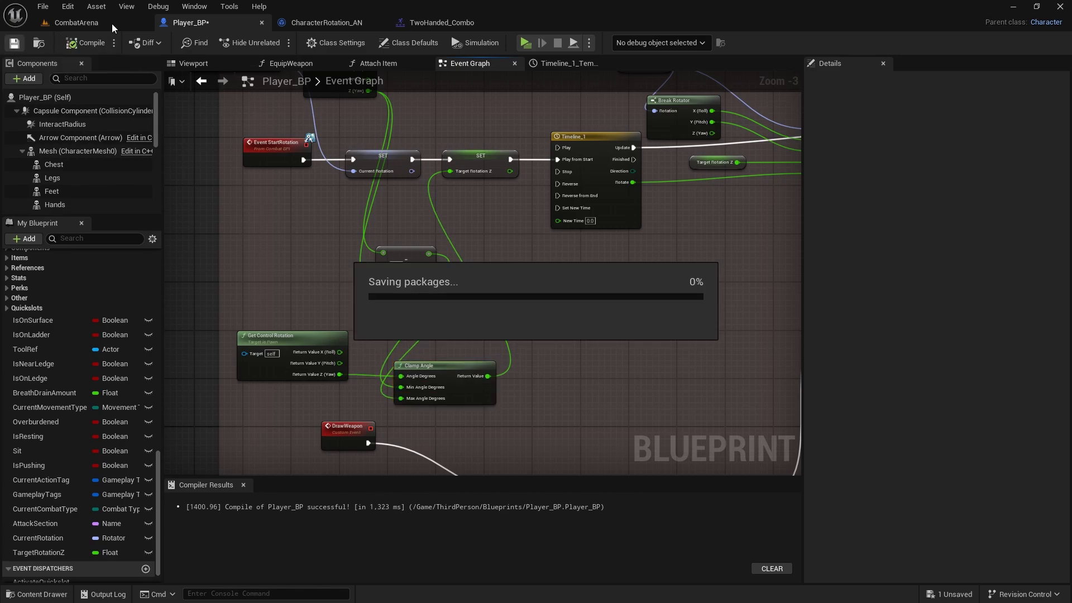
# Step: Play the CombatArena level, loot the weapons from the platform, and equip and draw the Wooden Club
pyautogui.click(109, 24)
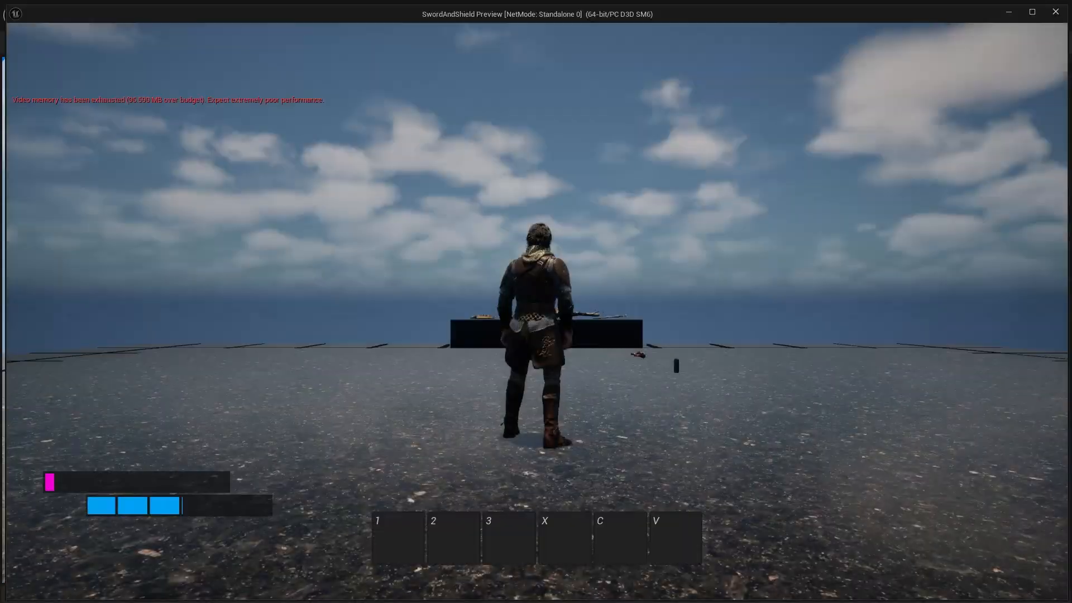
pyautogui.press('w')
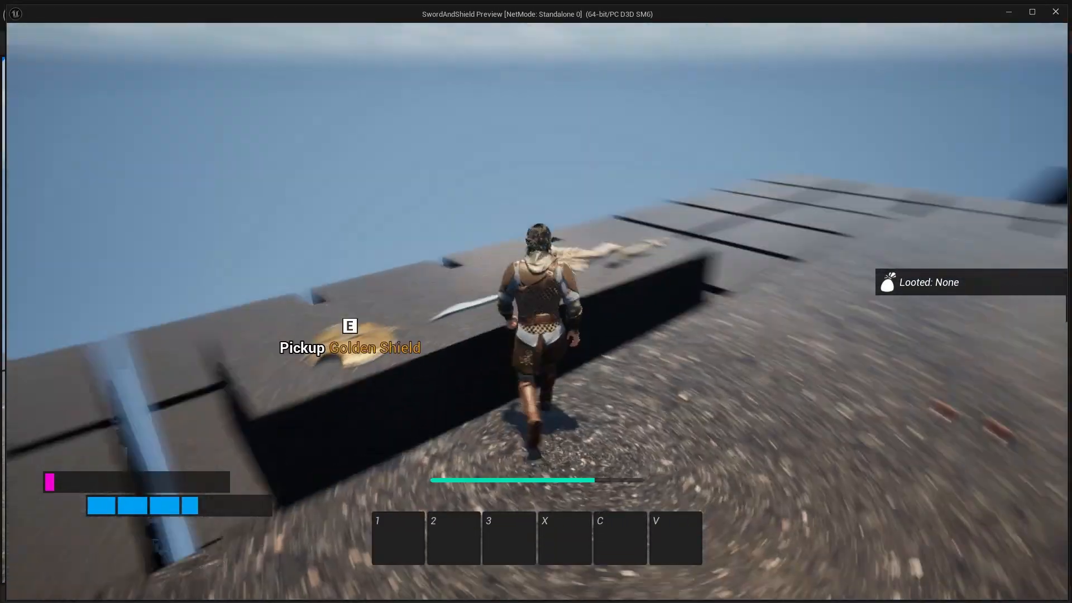
pyautogui.press('e')
pyautogui.press('e')
pyautogui.press('e')
pyautogui.press('e')
pyautogui.press('e')
pyautogui.press('Tab')
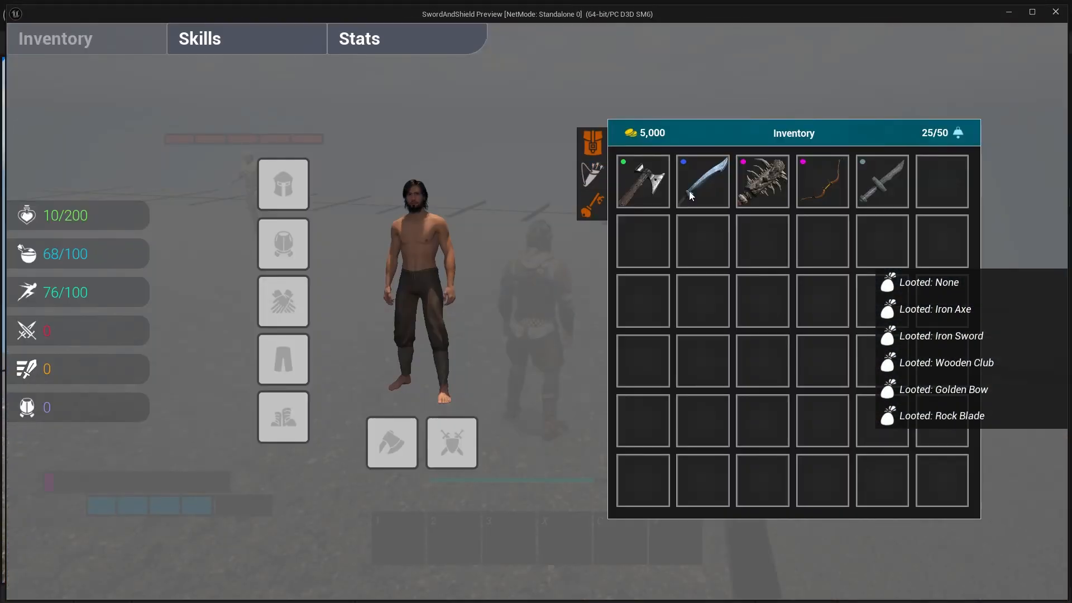
pyautogui.rightClick(750, 186)
pyautogui.press('Tab')
pyautogui.press('r')
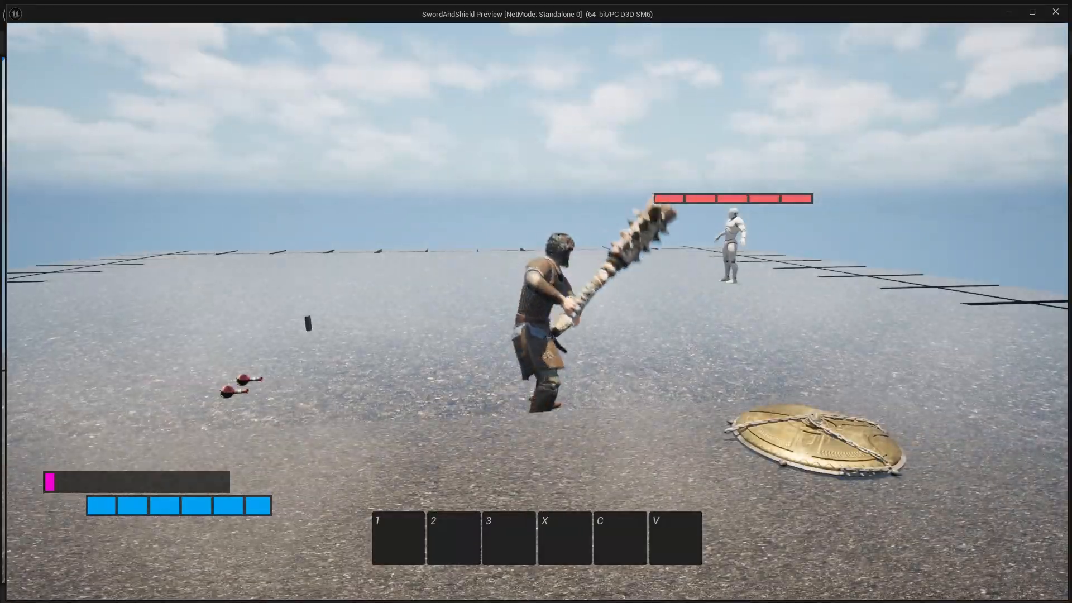
# Step: Test the Wooden Club combo on the enemy while moving and turning the camera to check attack rotation, and end the play session
pyautogui.hotkey('shift', 'w')
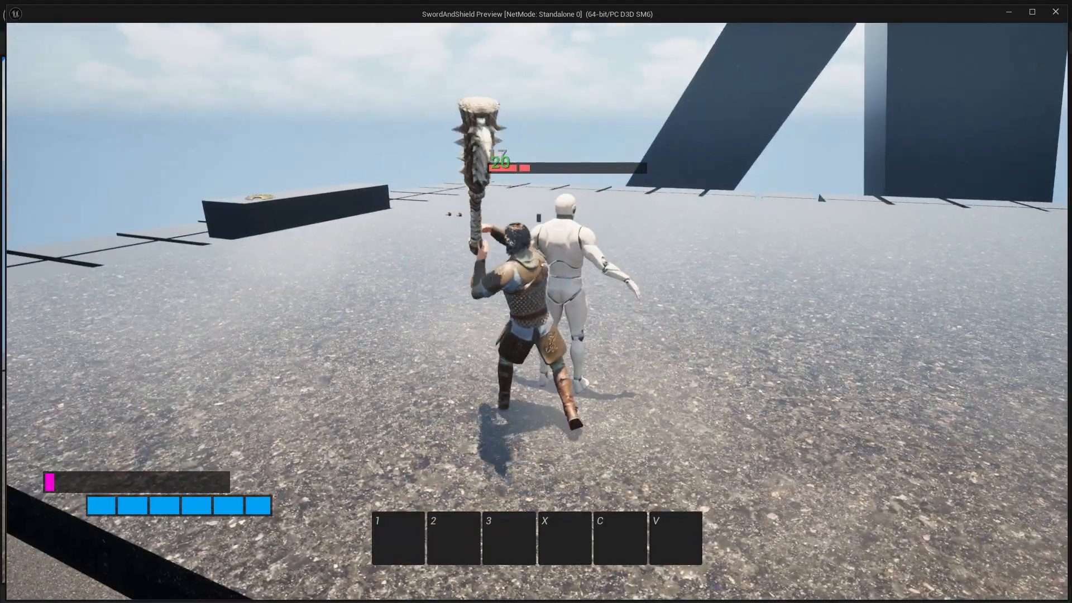
pyautogui.press('w')
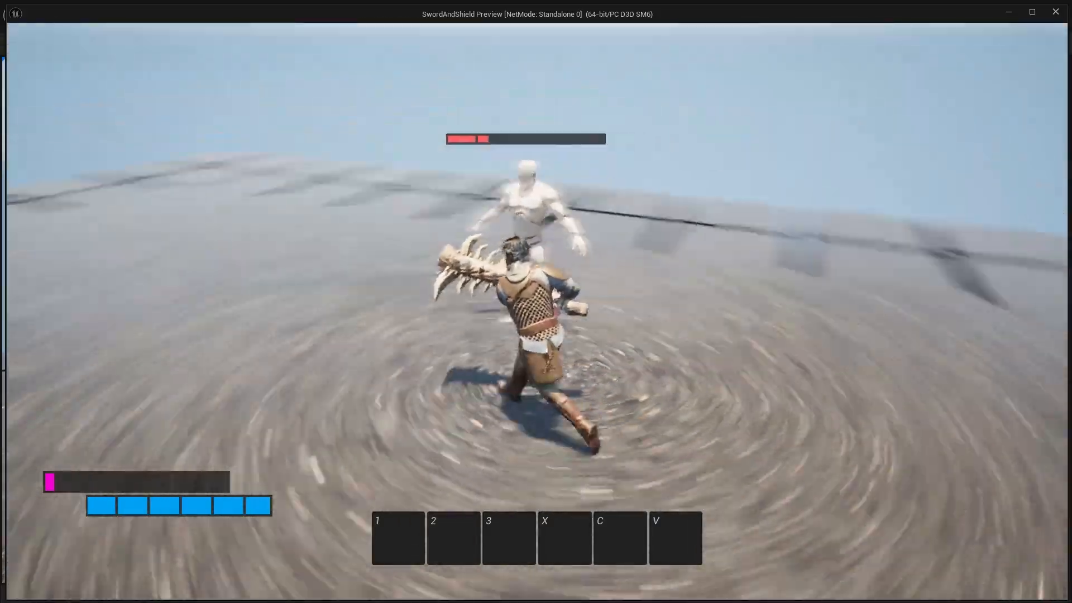
pyautogui.press('w')
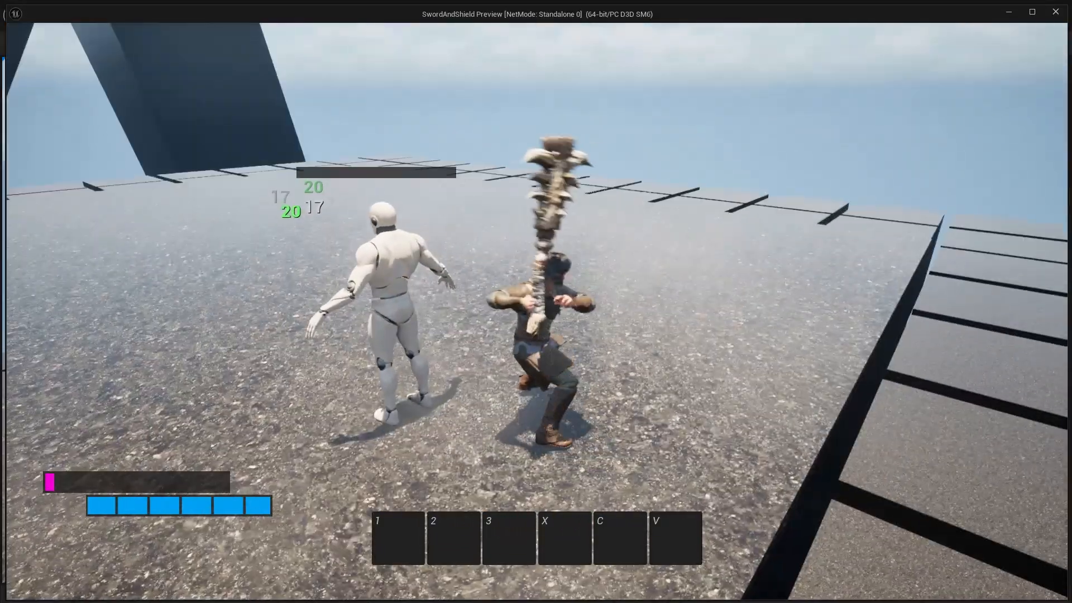
pyautogui.press('w')
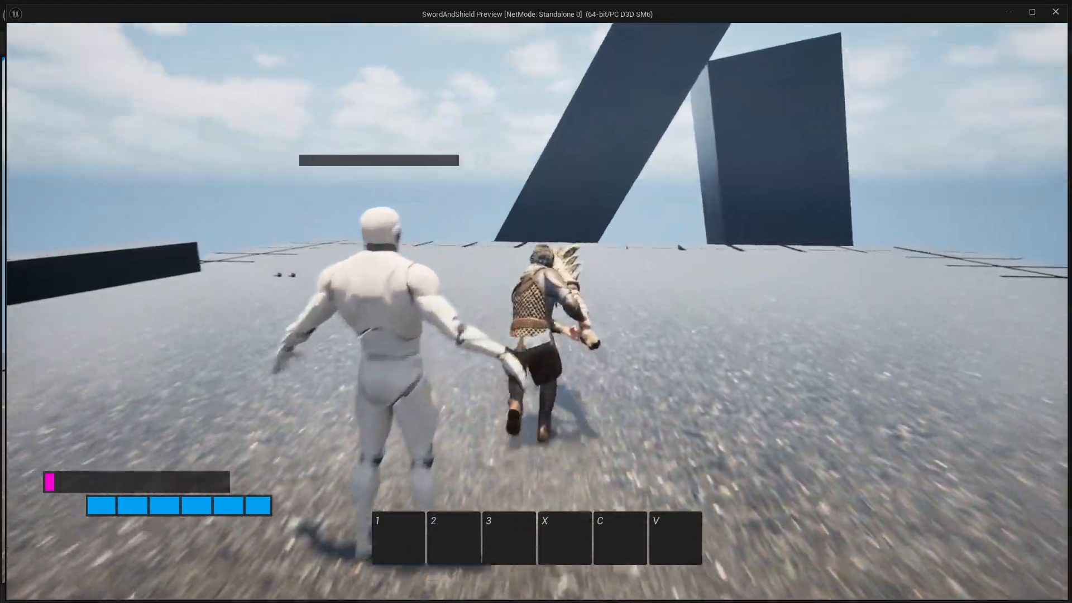
pyautogui.press('w')
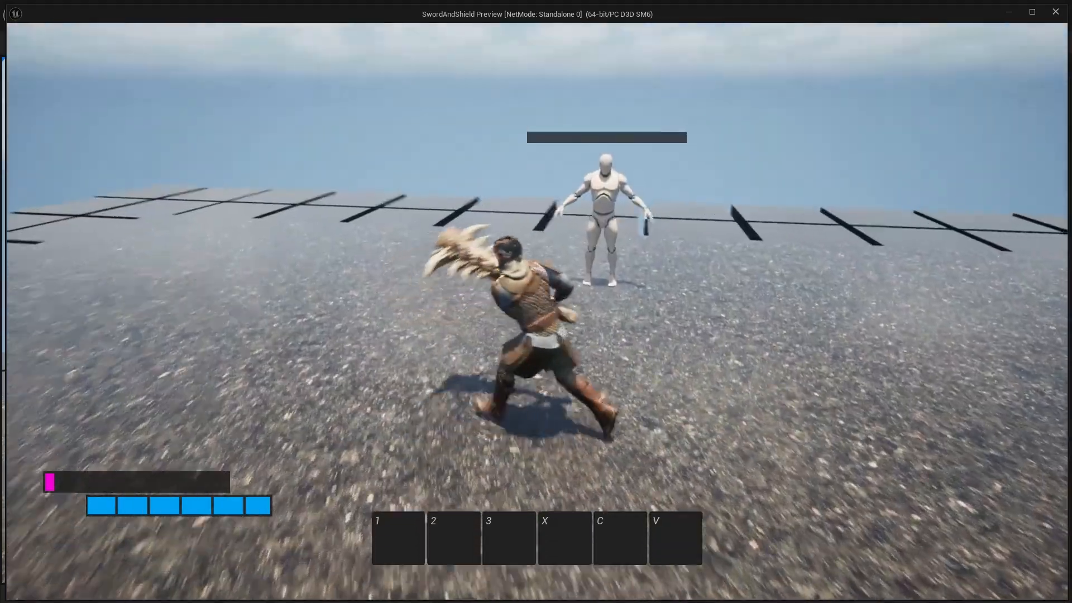
pyautogui.press('d')
pyautogui.press('w')
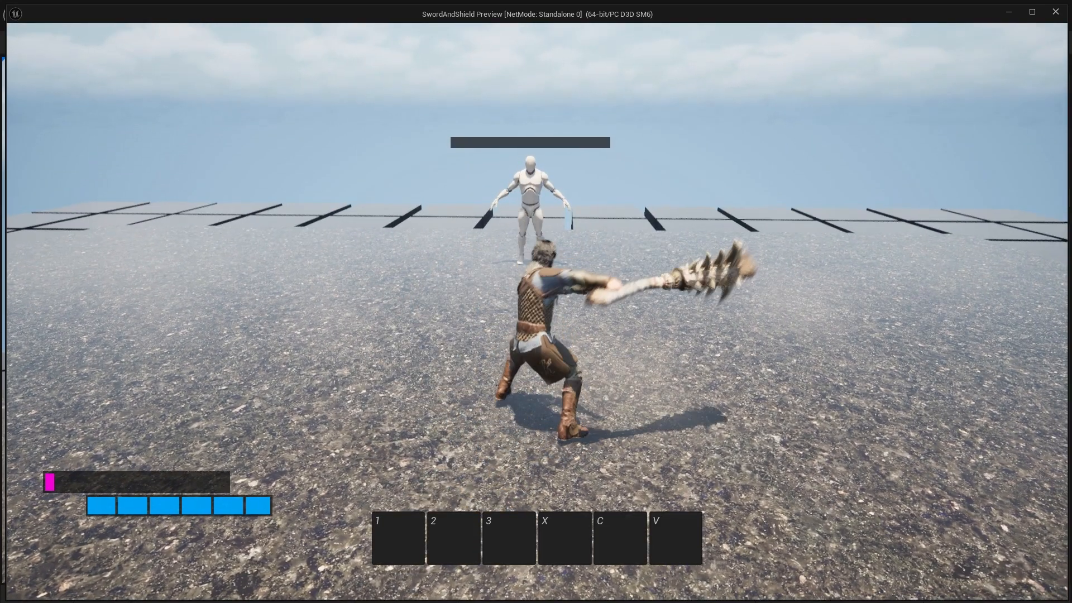
pyautogui.press('Escape')
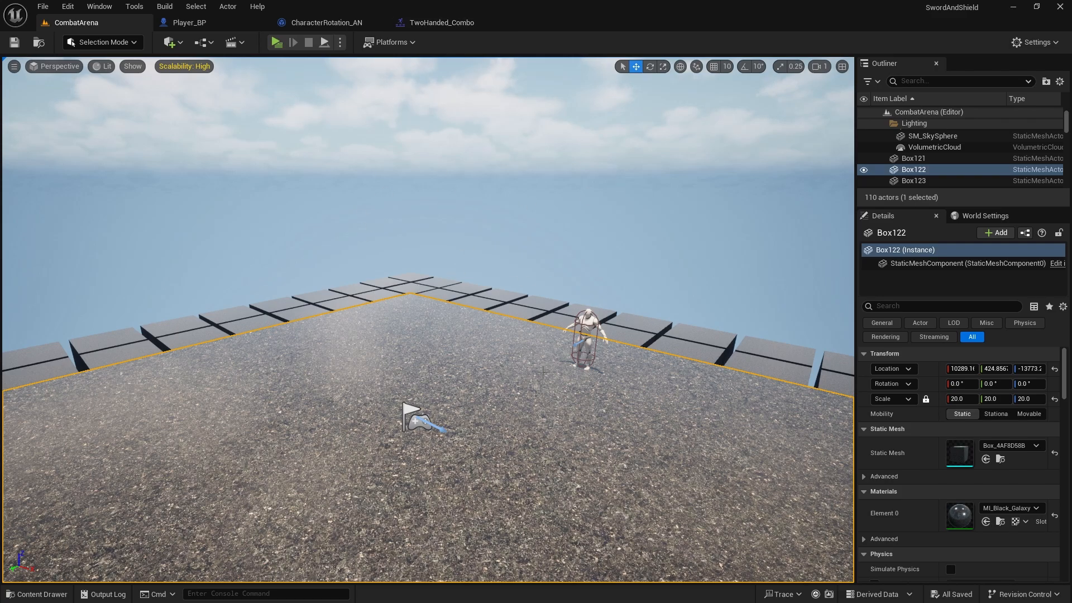
# Step: From the TwoHanded animation folder, open TwoHanded_Attack1 and TwoHanded_Attack2 to inspect their animation asset settings
pyautogui.click(441, 23)
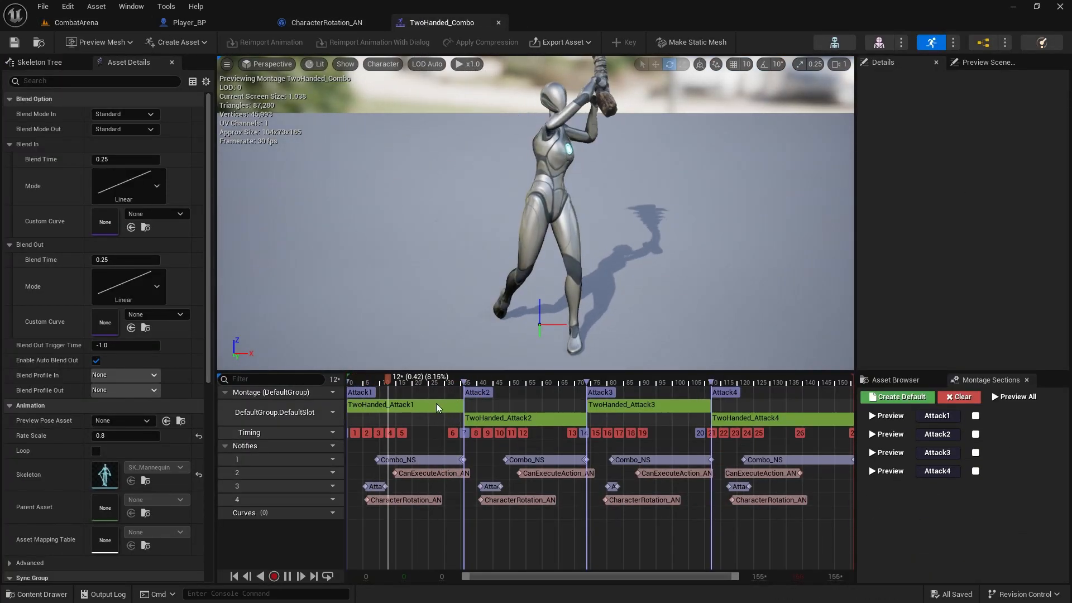
pyautogui.hotkey('ctrl', 'space')
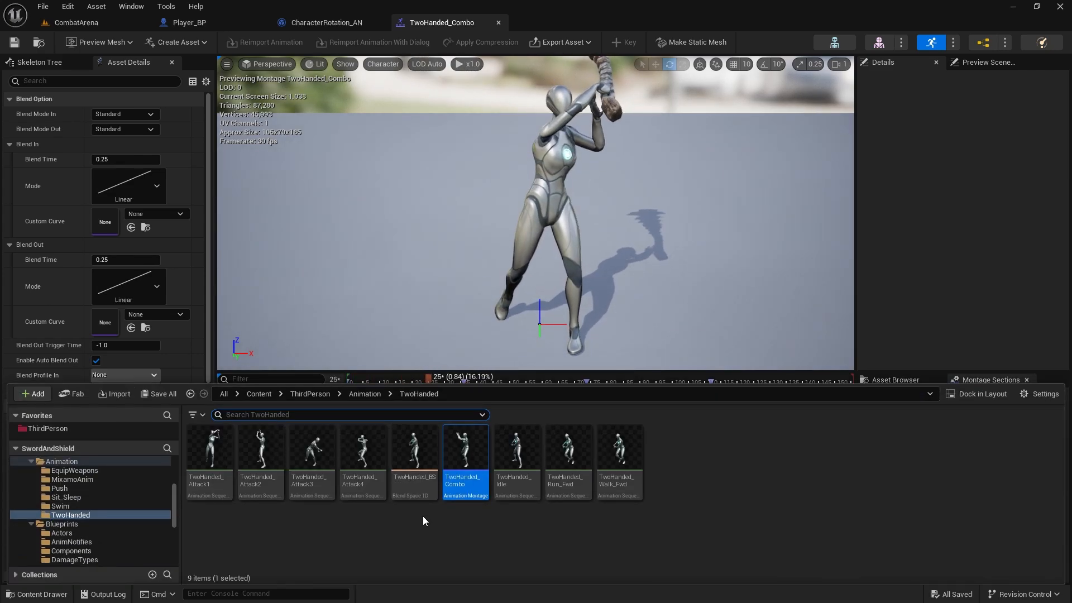
pyautogui.click(423, 520)
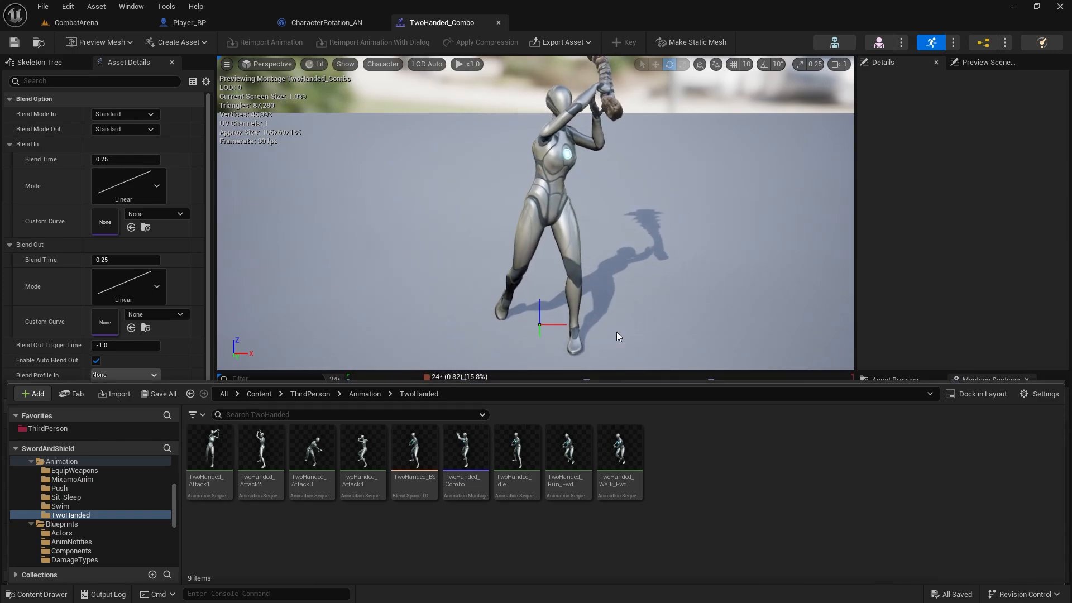
pyautogui.click(206, 444)
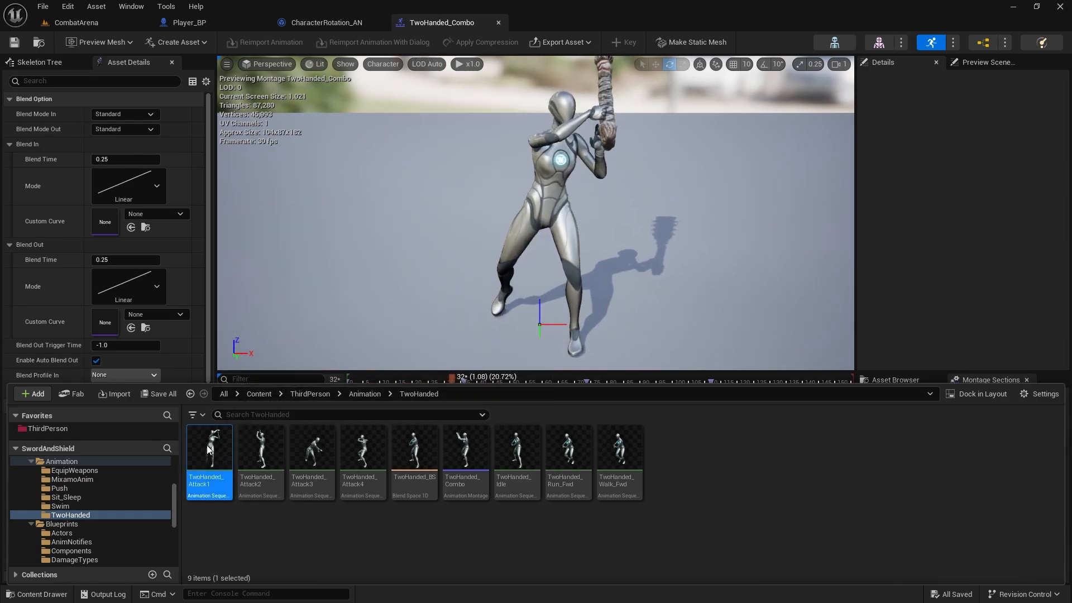
pyautogui.doubleClick(206, 445)
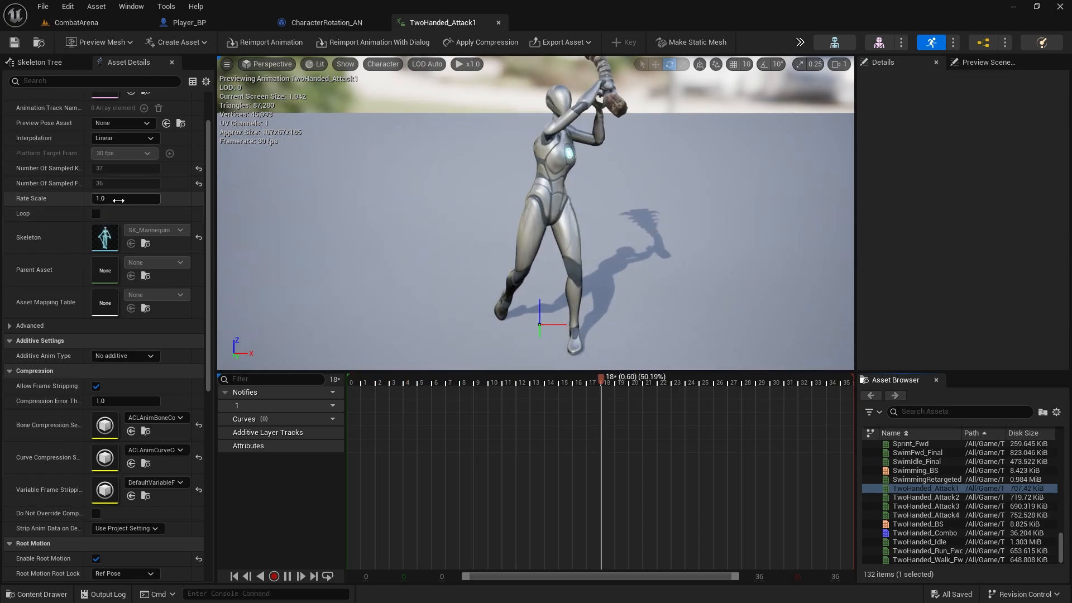
pyautogui.hotkey('ctrl', 'space')
pyautogui.doubleClick(260, 443)
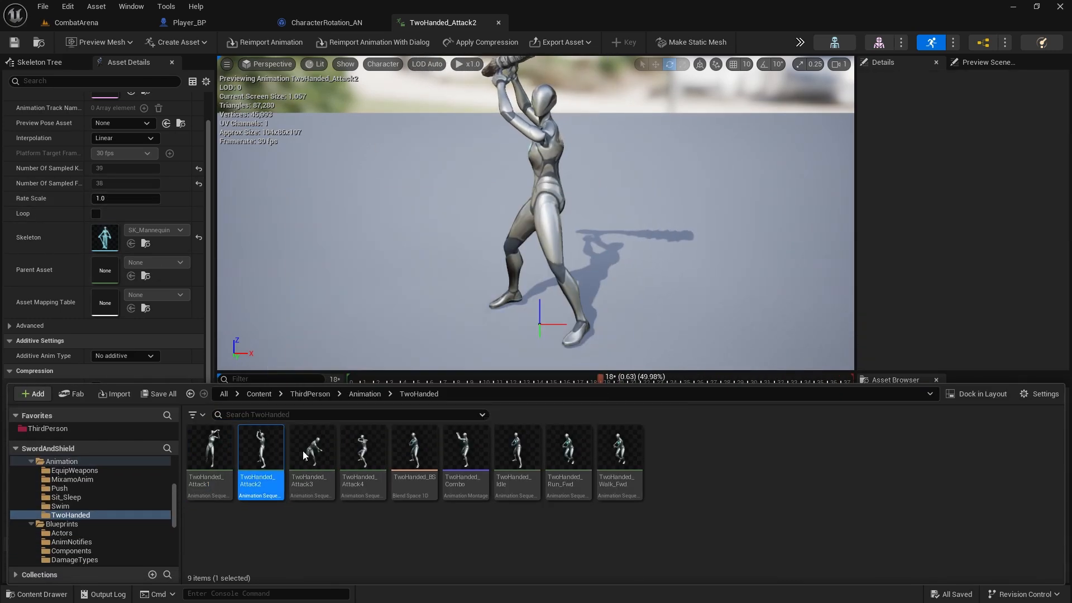
# Step: Open the TwoHanded_Attack3 and TwoHanded_Attack4 animations and the TwoHanded_Combo montage to preview each one
pyautogui.doubleClick(310, 450)
pyautogui.doubleClick(365, 449)
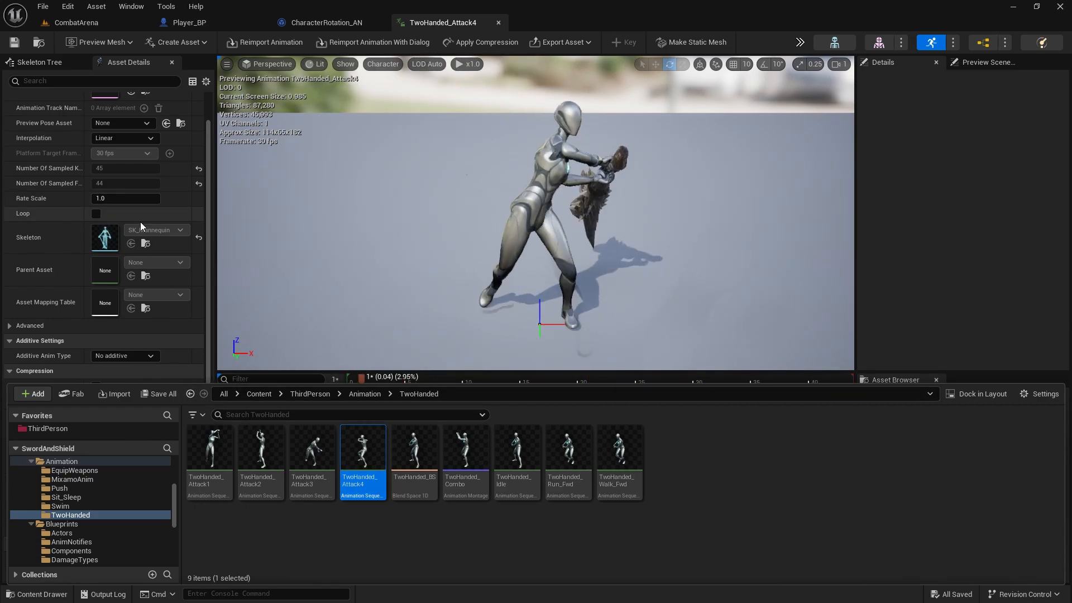
pyautogui.click(468, 450)
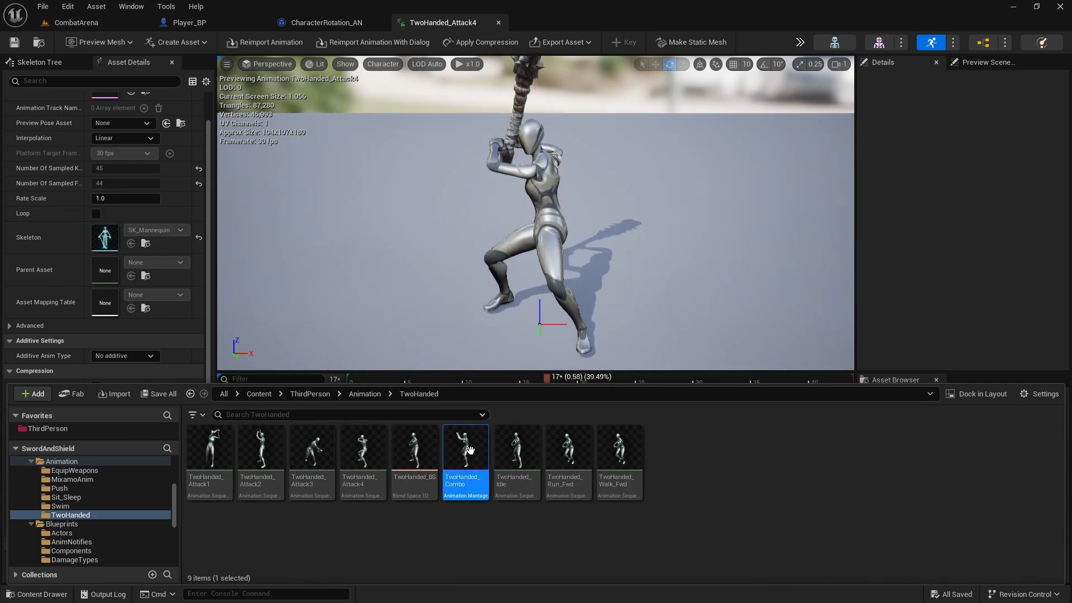
pyautogui.doubleClick(469, 450)
pyautogui.scroll(-8, 139, 269)
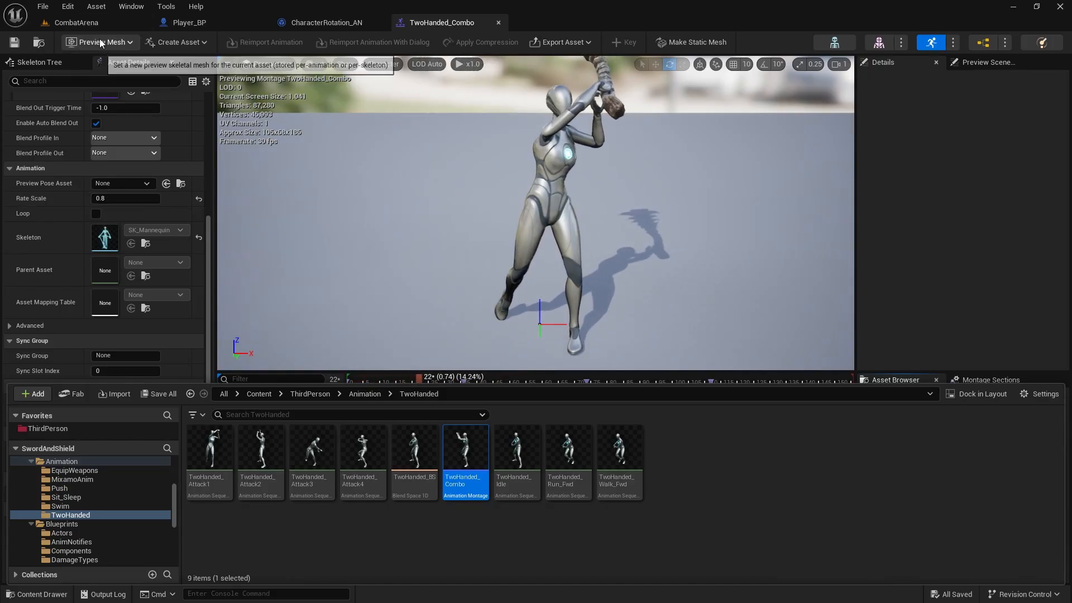
# Step: Switch to the CombatArena level and place the TwoHanded_Attack1 animation on the arena floor beside the player start
pyautogui.click(89, 24)
pyautogui.moveTo(391, 251); pyautogui.dragTo(520, 223, button='right')
pyautogui.hotkey('ctrl', 'space')
pyautogui.scroll(5, 56, 469)
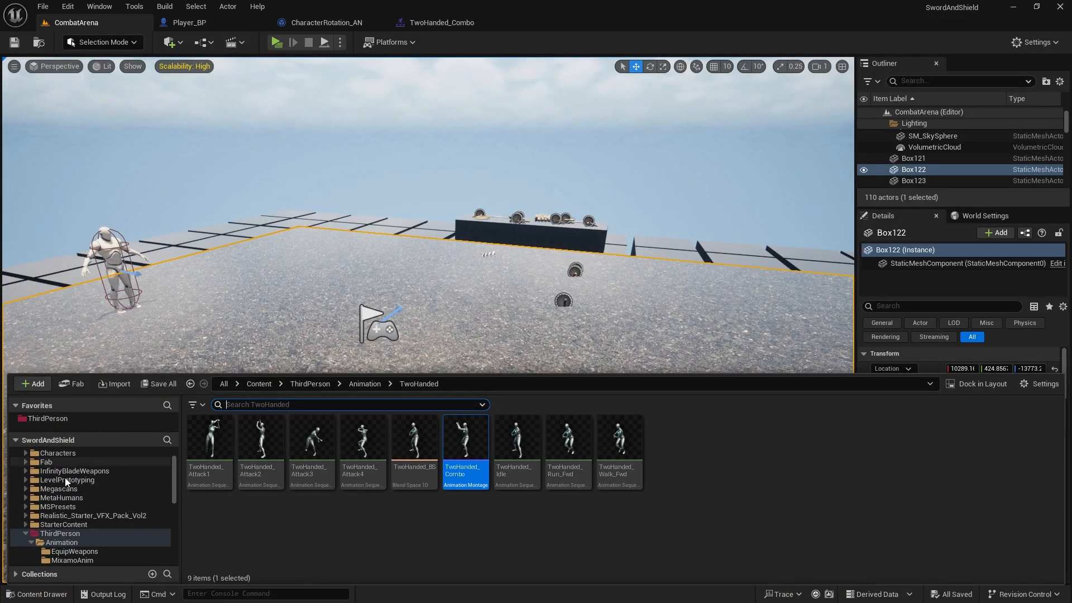
pyautogui.moveTo(202, 457); pyautogui.dragTo(452, 378)
pyautogui.moveTo(452, 378); pyautogui.dragTo(519, 407, button='right')
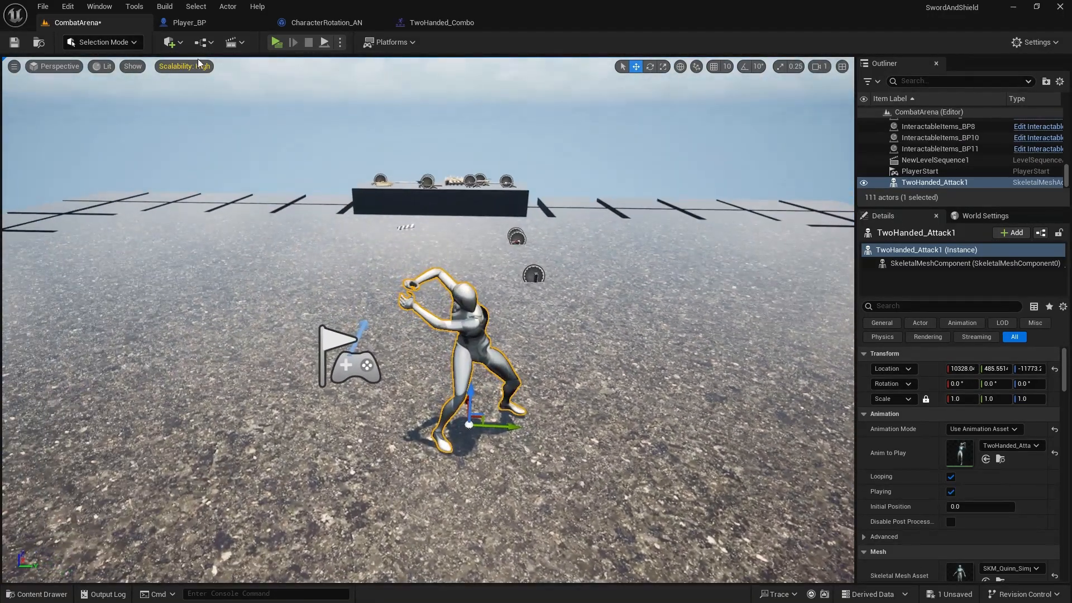
# Step: Open the level sequence NewLevelSequence1 and add the TwoHanded_Attack1 actor to it
pyautogui.click(234, 42)
pyautogui.click(269, 140)
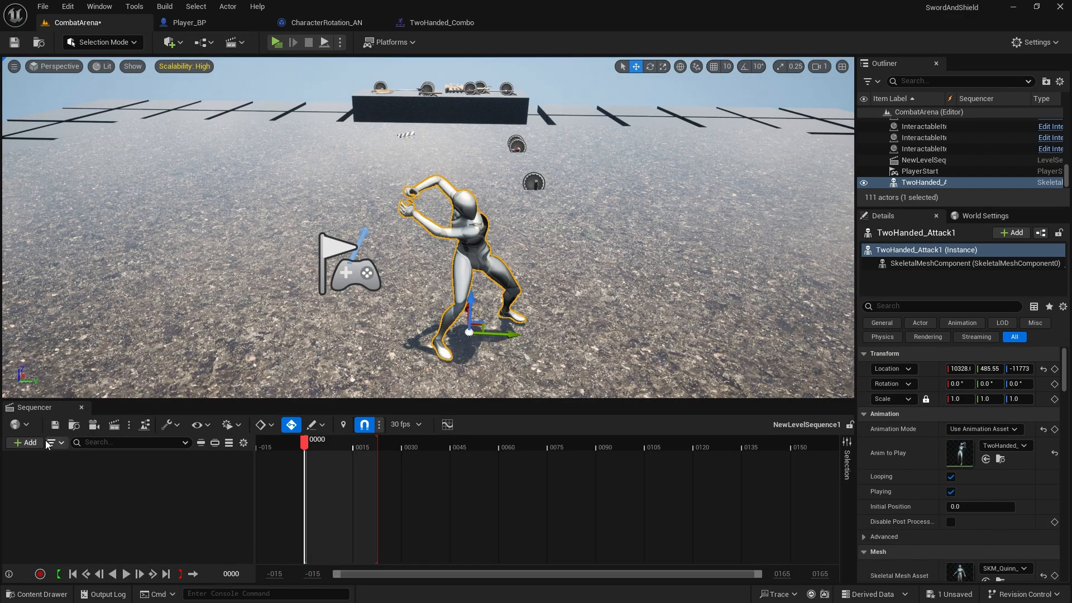
pyautogui.click(26, 442)
pyautogui.moveTo(114, 236)
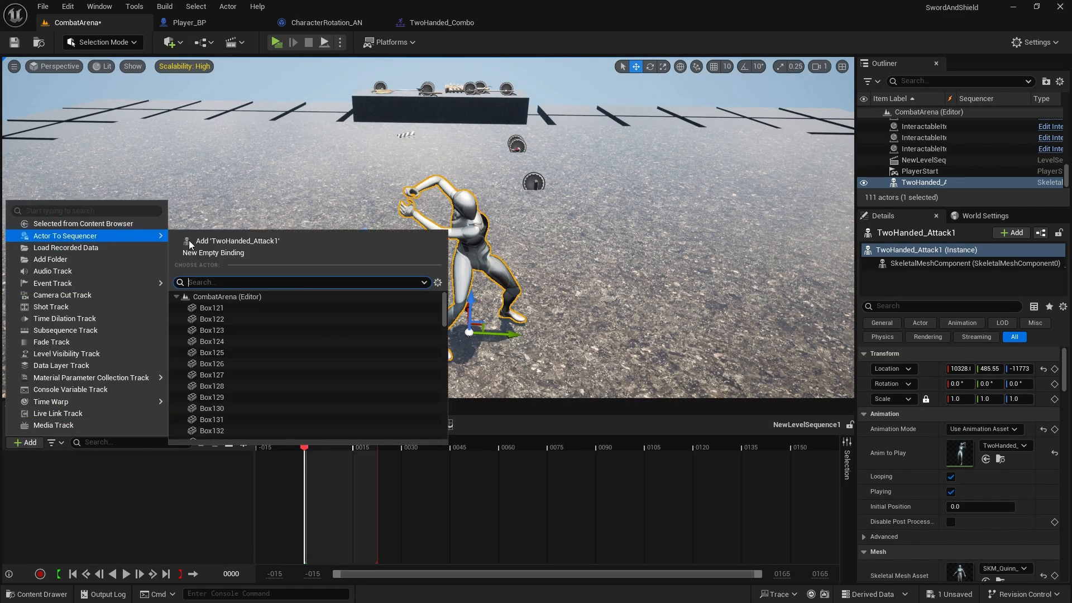
pyautogui.click(229, 244)
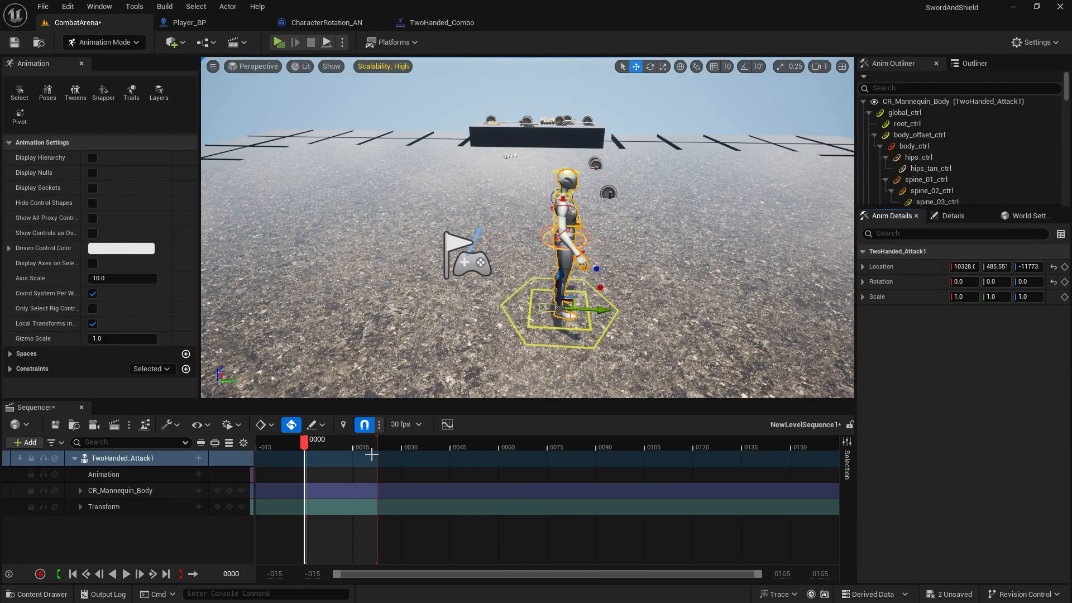
# Step: Extend the end of the sequence's playback range to about frame 60
pyautogui.moveTo(377, 443); pyautogui.dragTo(505, 440)
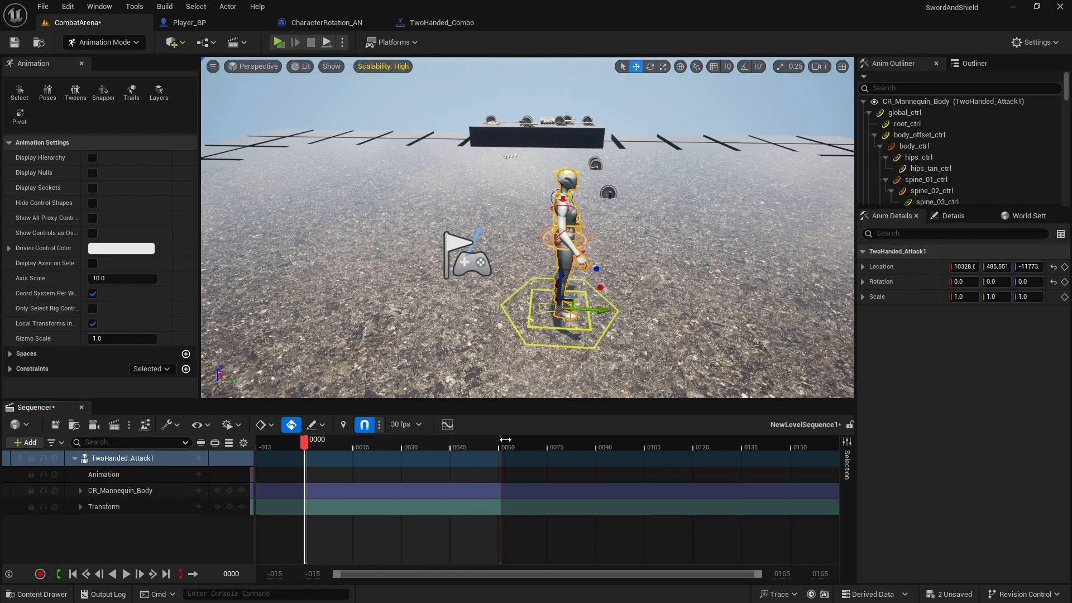
pyautogui.moveTo(502, 268); pyautogui.dragTo(525, 287, button='right')
pyautogui.press('w')
pyautogui.press('s')
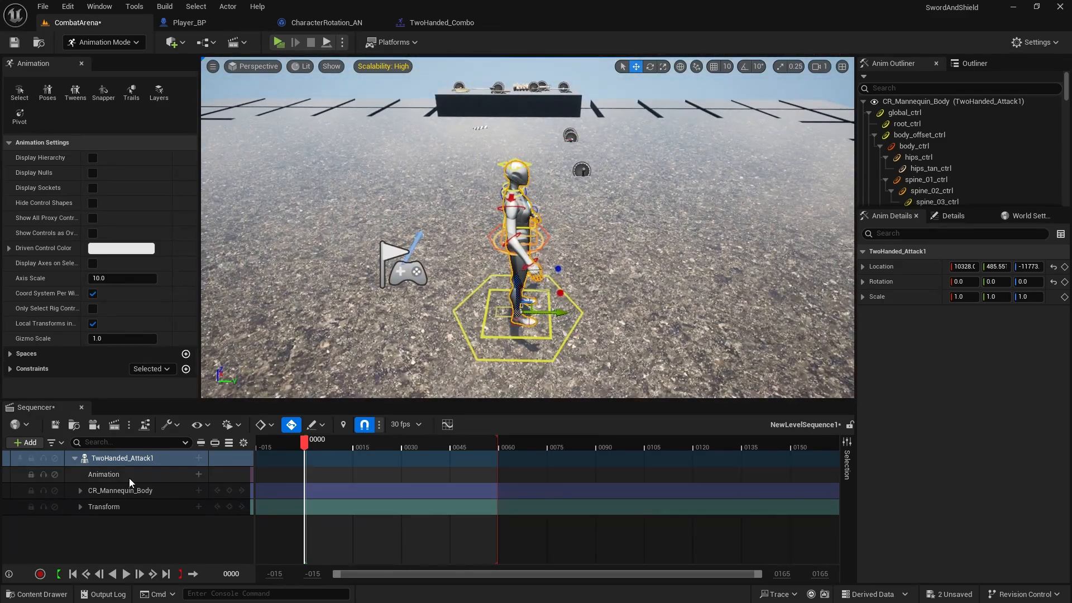
# Step: Delete the CR_Mannequin_Body track and add the TwoHanded_Attack1 animation to the actor's Animation track
pyautogui.click(161, 490)
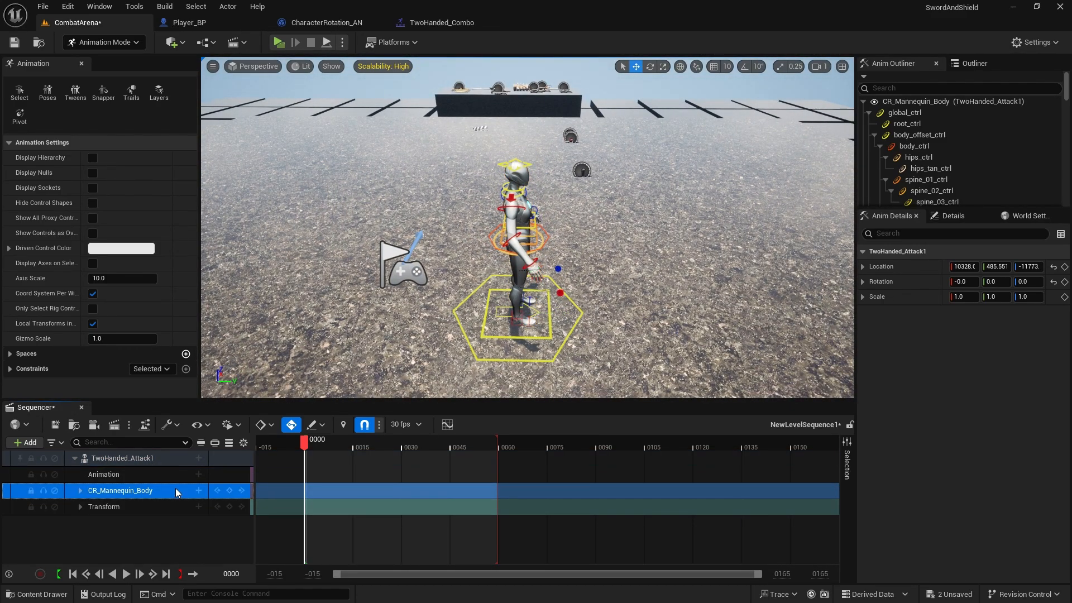
pyautogui.press('Delete')
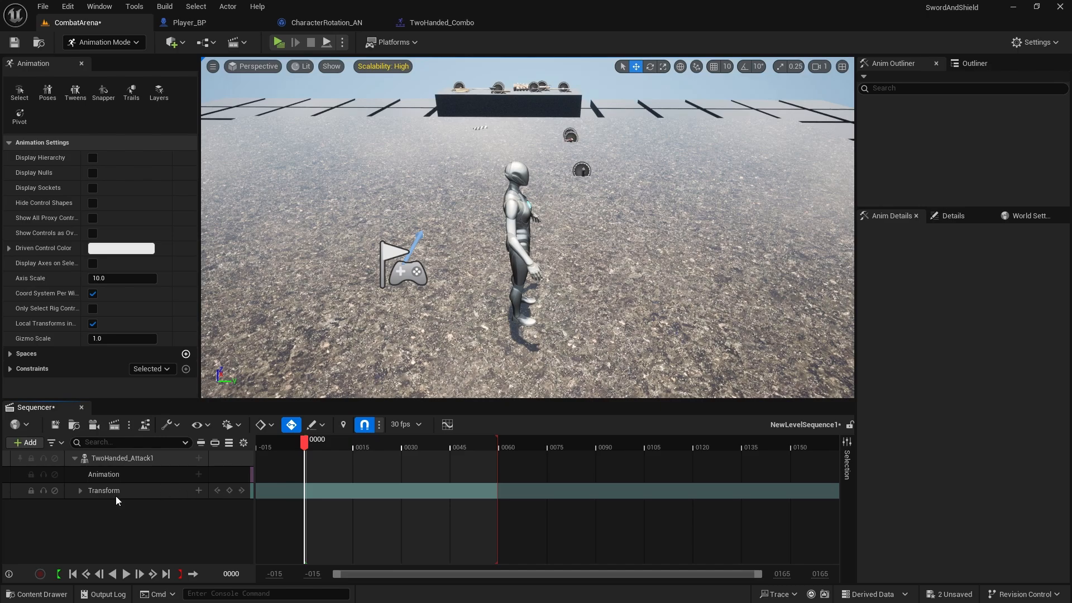
pyautogui.click(145, 475)
pyautogui.click(199, 474)
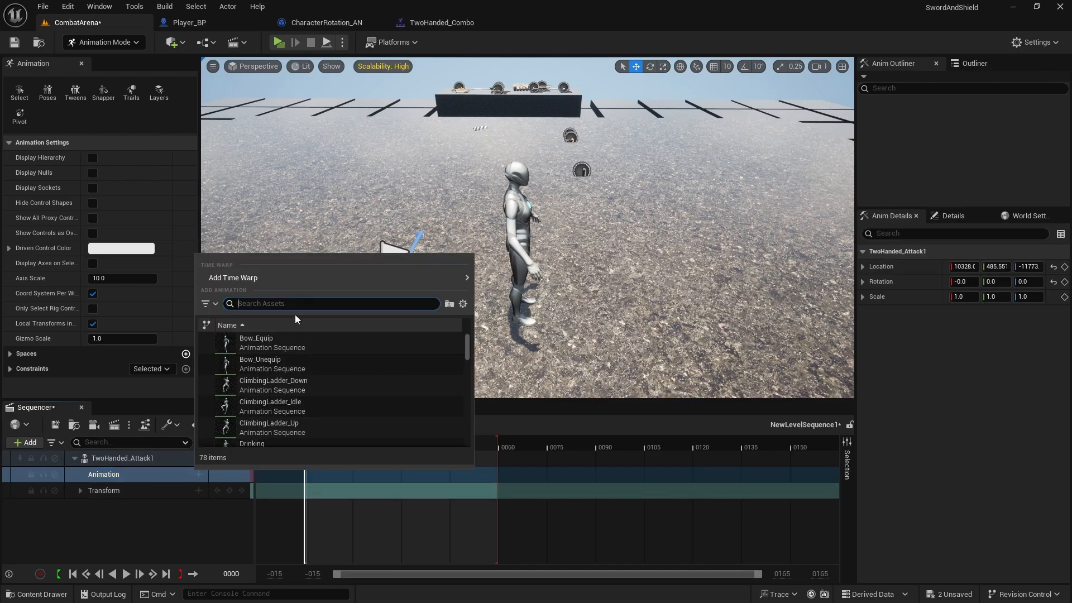
pyautogui.write('atta')
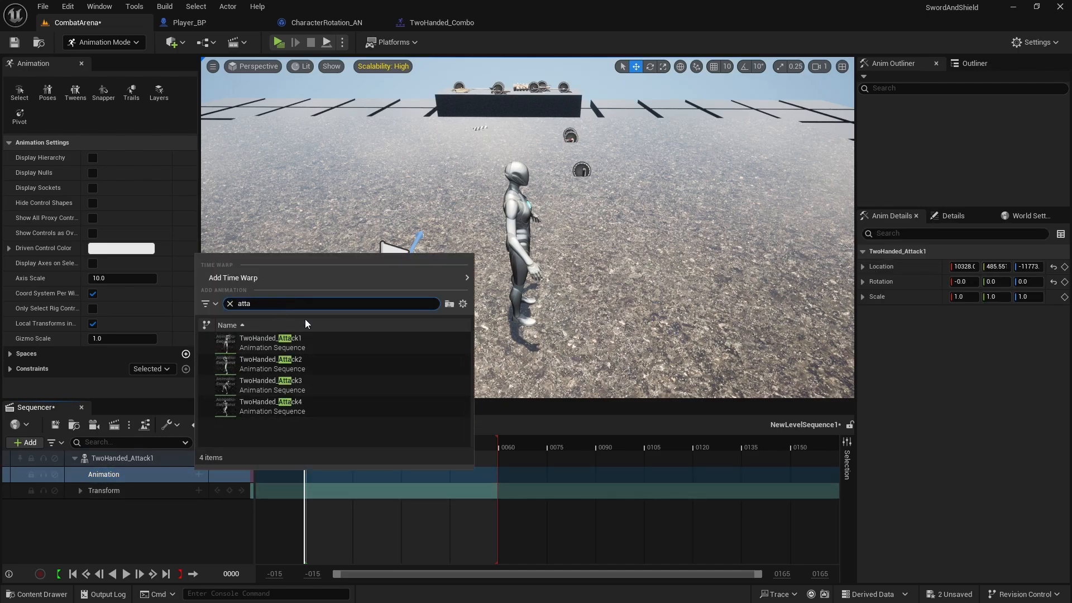
pyautogui.click(281, 338)
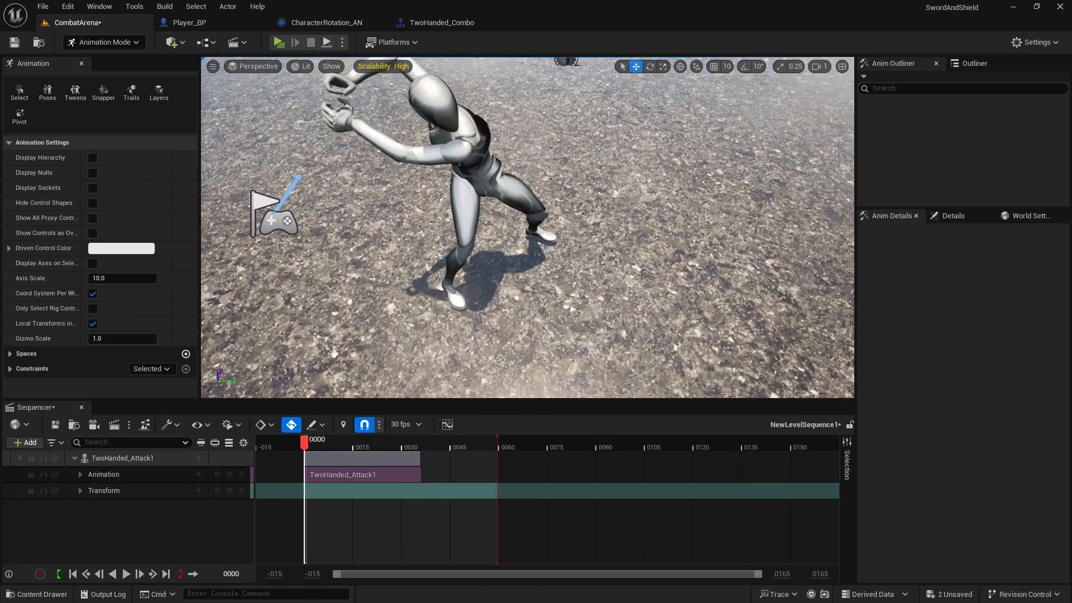
# Step: Shorten the playback range to the end of the TwoHanded_Attack1 clip and scrub to frame 5
pyautogui.moveTo(497, 440); pyautogui.dragTo(419, 436)
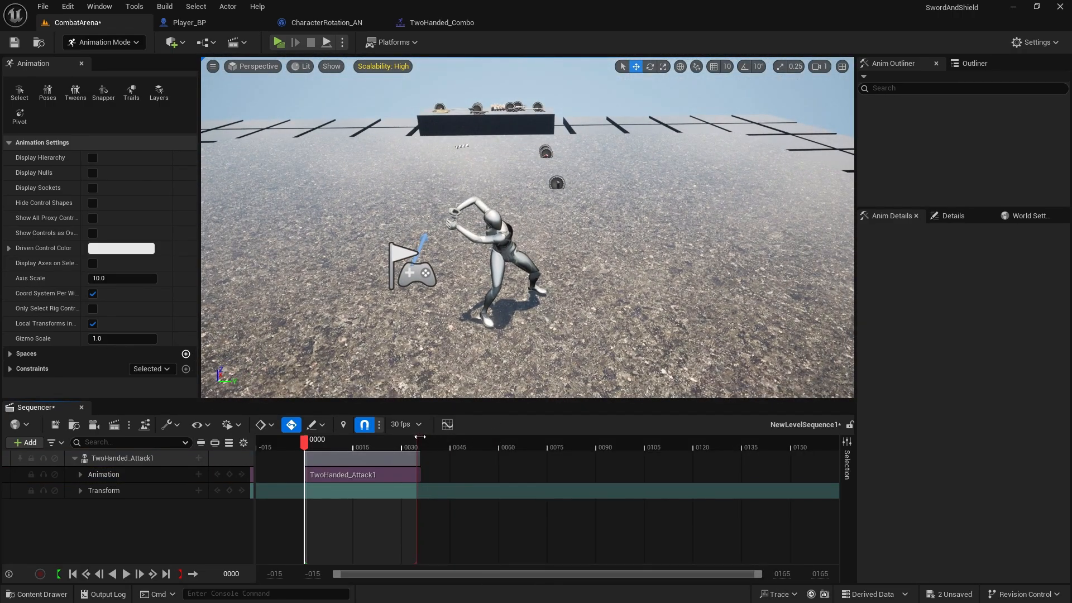
pyautogui.moveTo(446, 313); pyautogui.dragTo(453, 282, button='right')
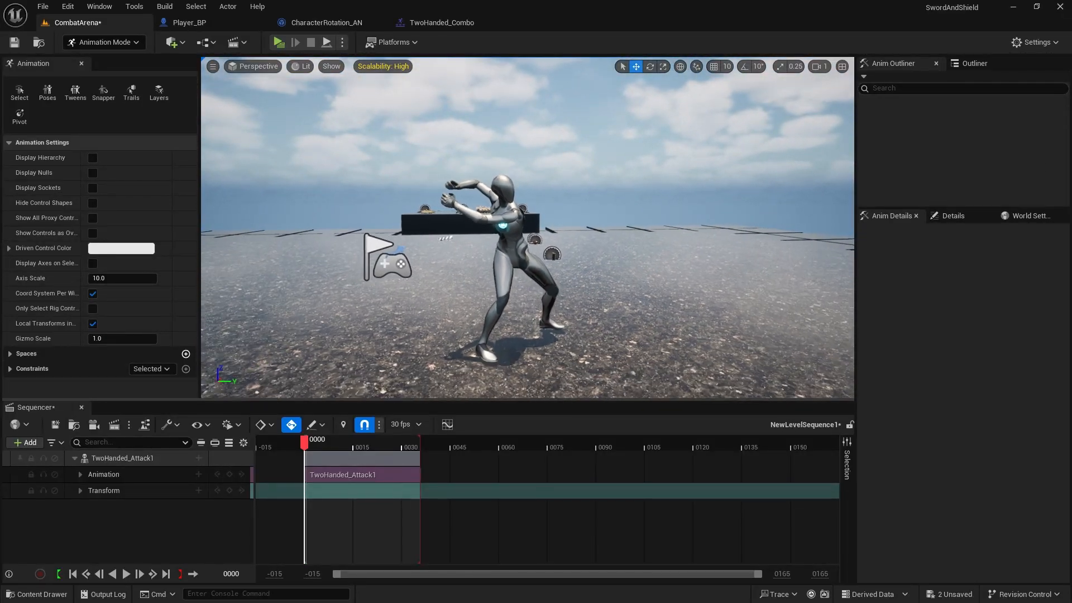
pyautogui.moveTo(310, 450)
pyautogui.mouseDown()
pyautogui.moveTo(350, 444)
pyautogui.moveTo(322, 444)
pyautogui.mouseUp()
pyautogui.rightClick(316, 442)
pyautogui.click(314, 445)
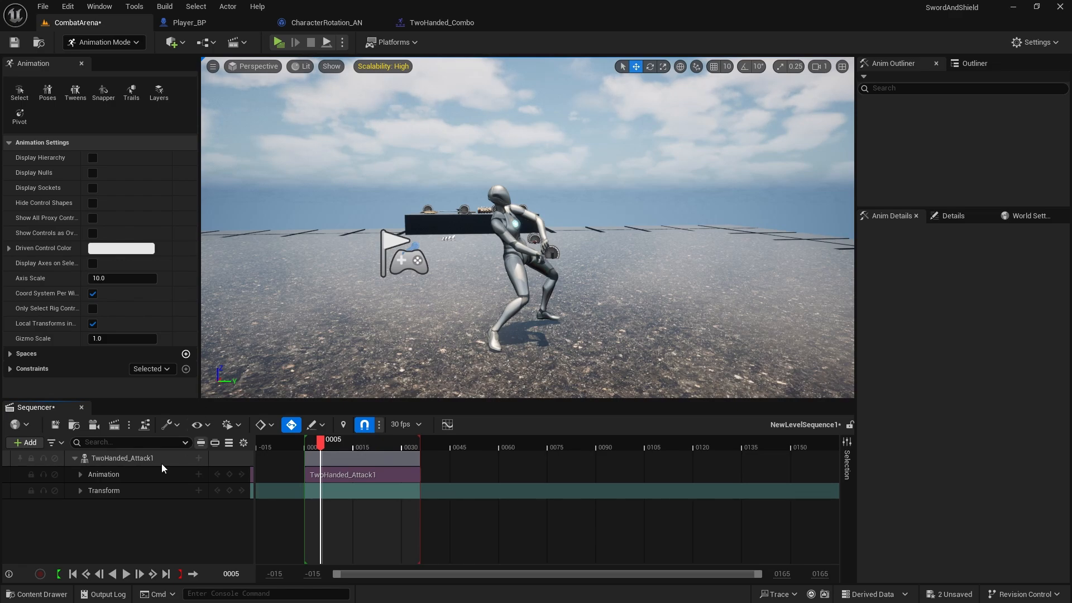
# Step: Bake the TwoHanded_Attack1 actor to the CR_Mannequin_Body control rig with Reduce Keys off and Reset Controls on
pyautogui.rightClick(128, 458)
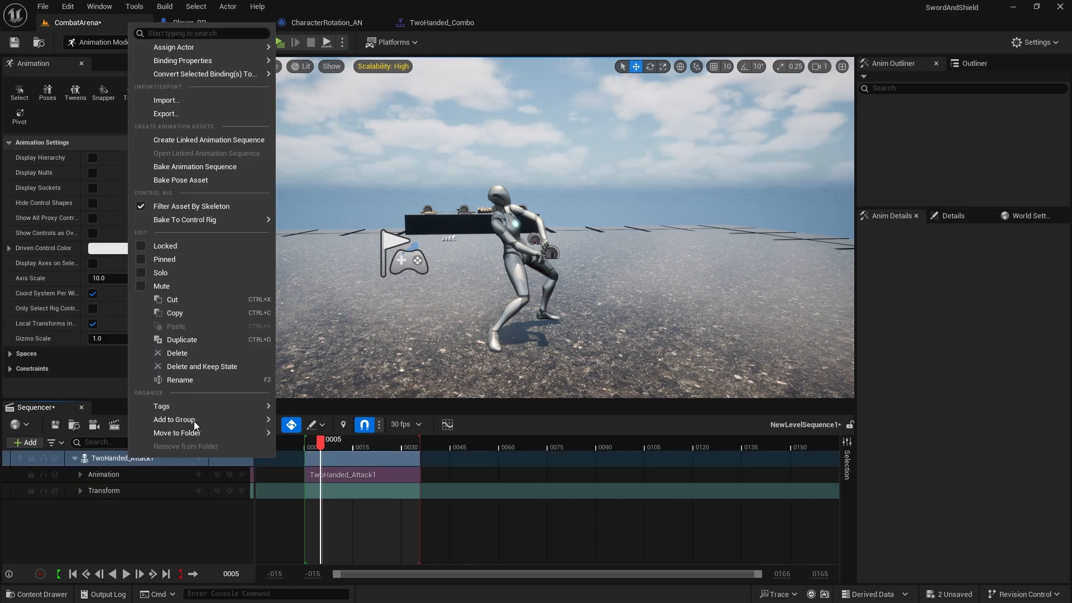
pyautogui.moveTo(239, 218)
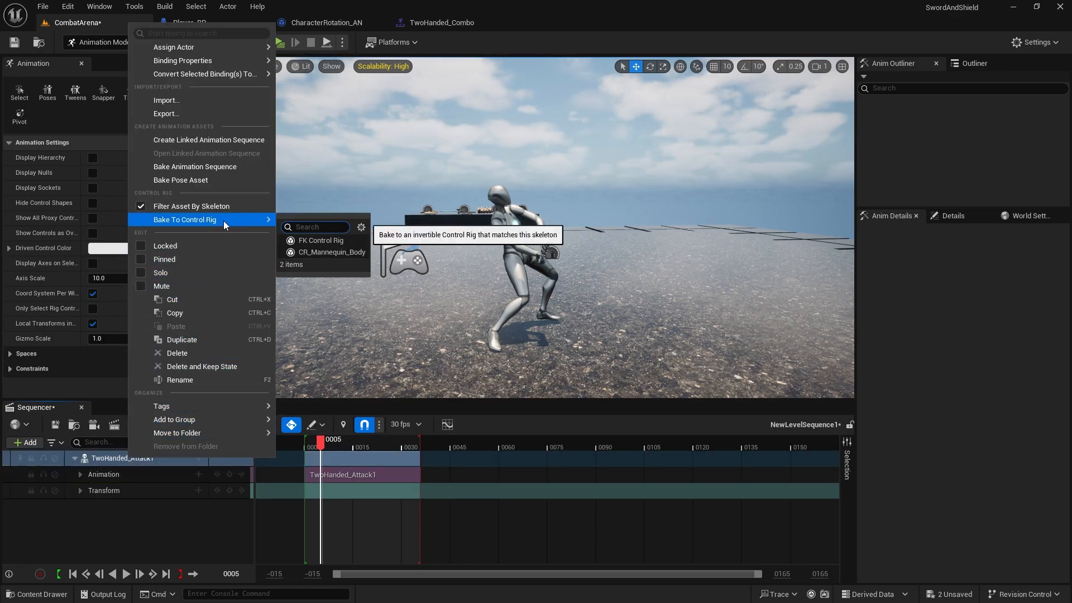
pyautogui.click(314, 252)
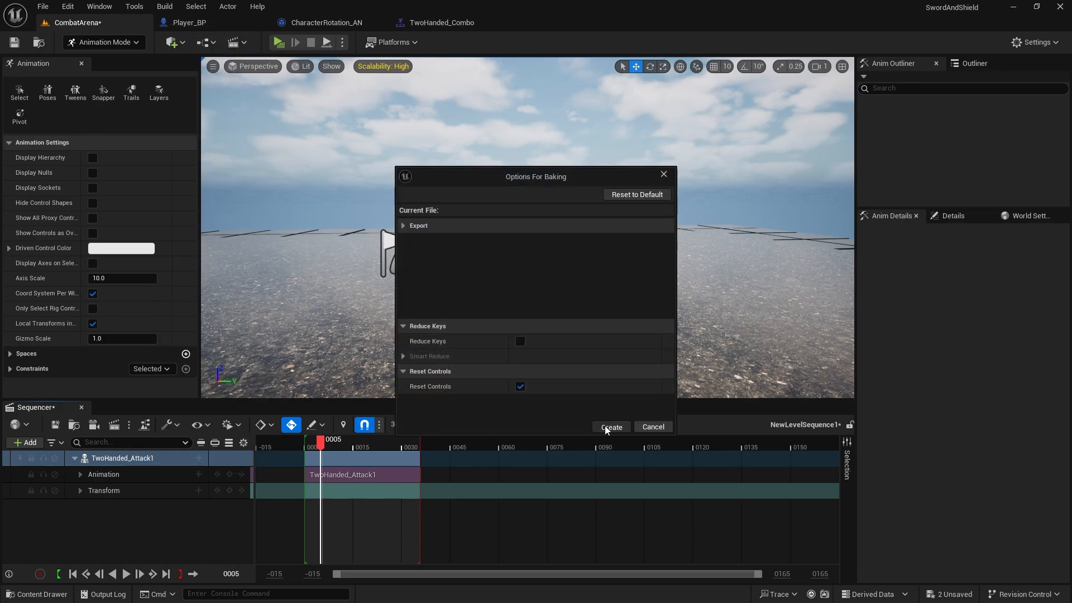
pyautogui.click(610, 427)
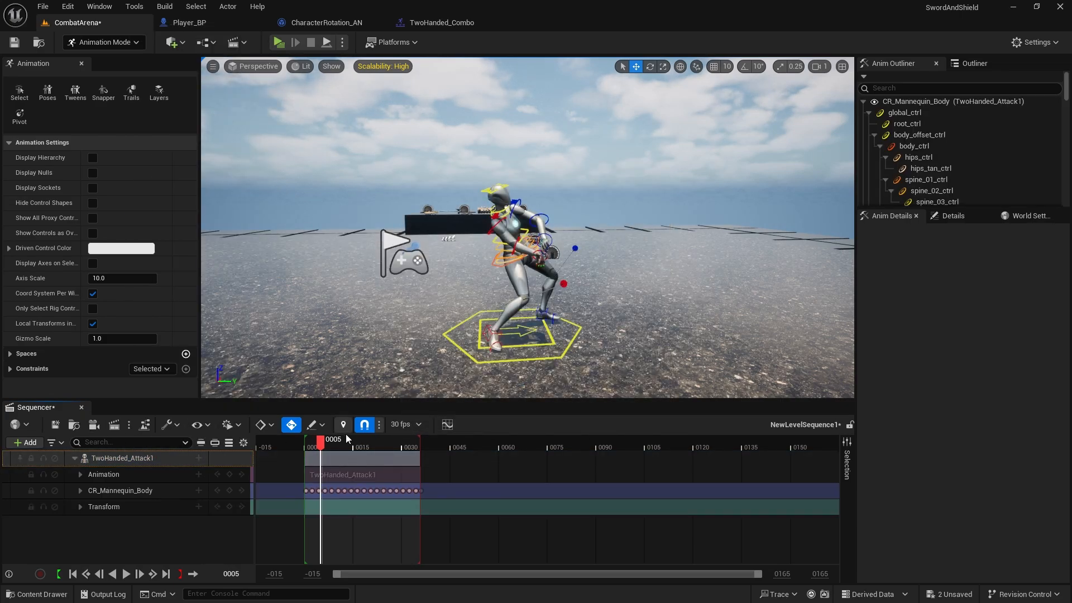
# Step: Move the playhead to frame 4 and open the curve editor for global_ctrl
pyautogui.moveTo(328, 450); pyautogui.dragTo(304, 443)
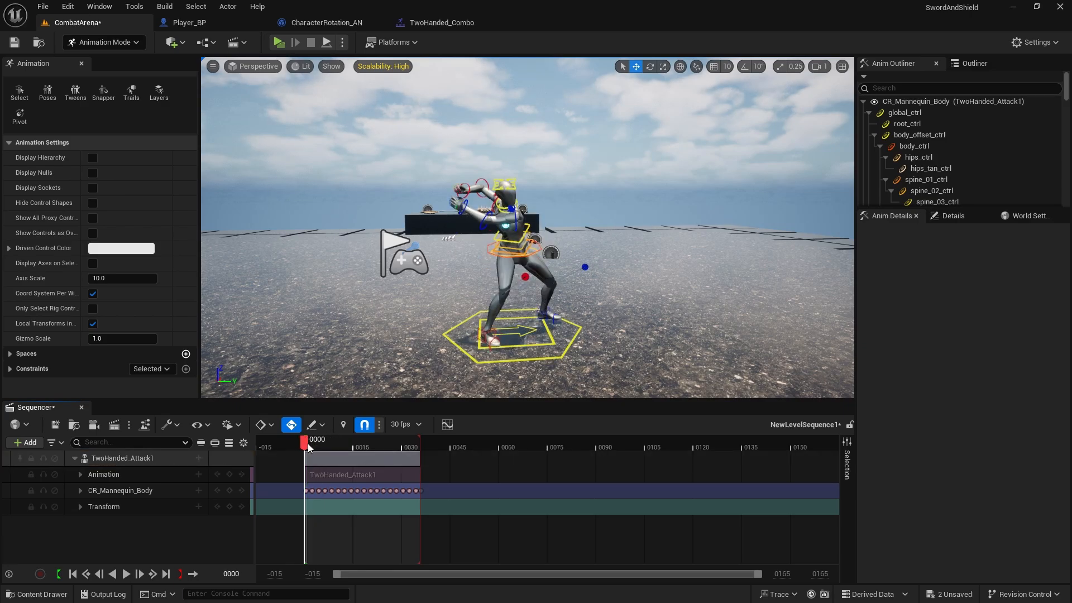
pyautogui.moveTo(311, 444); pyautogui.dragTo(318, 445)
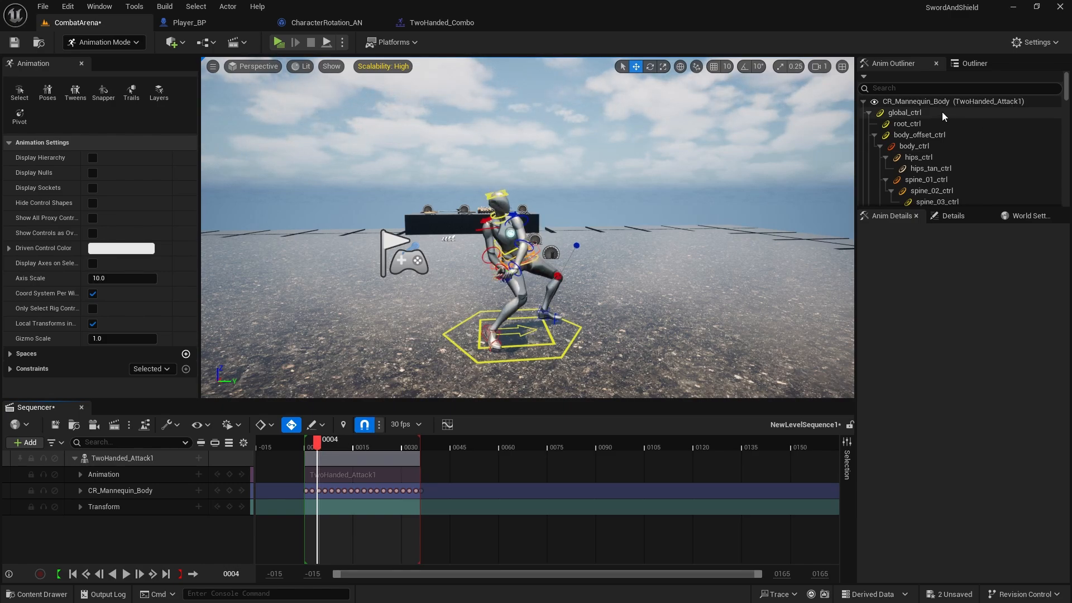
pyautogui.click(910, 115)
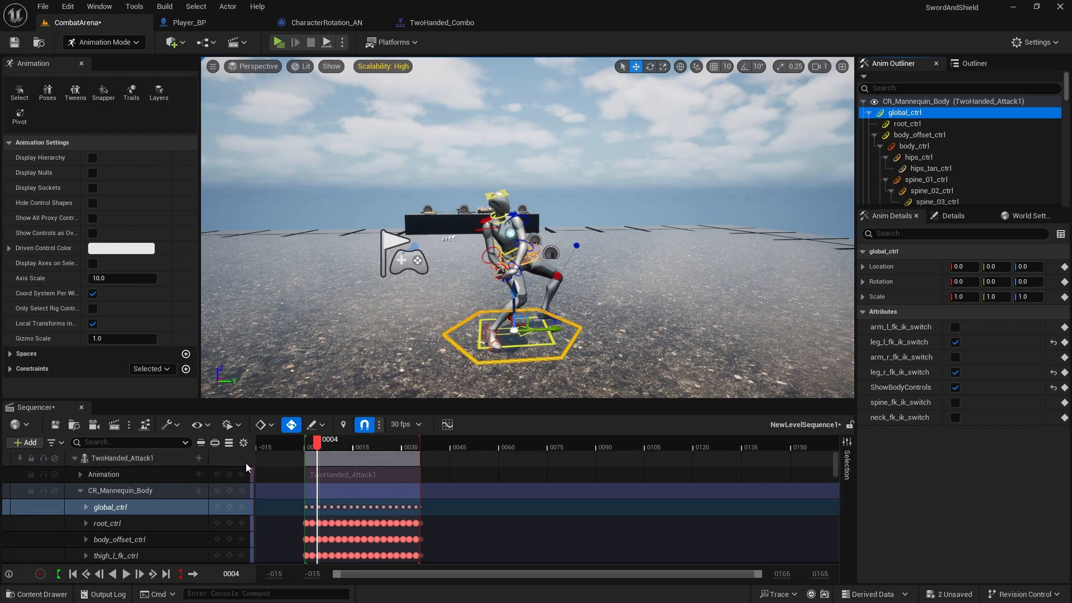
pyautogui.click(448, 424)
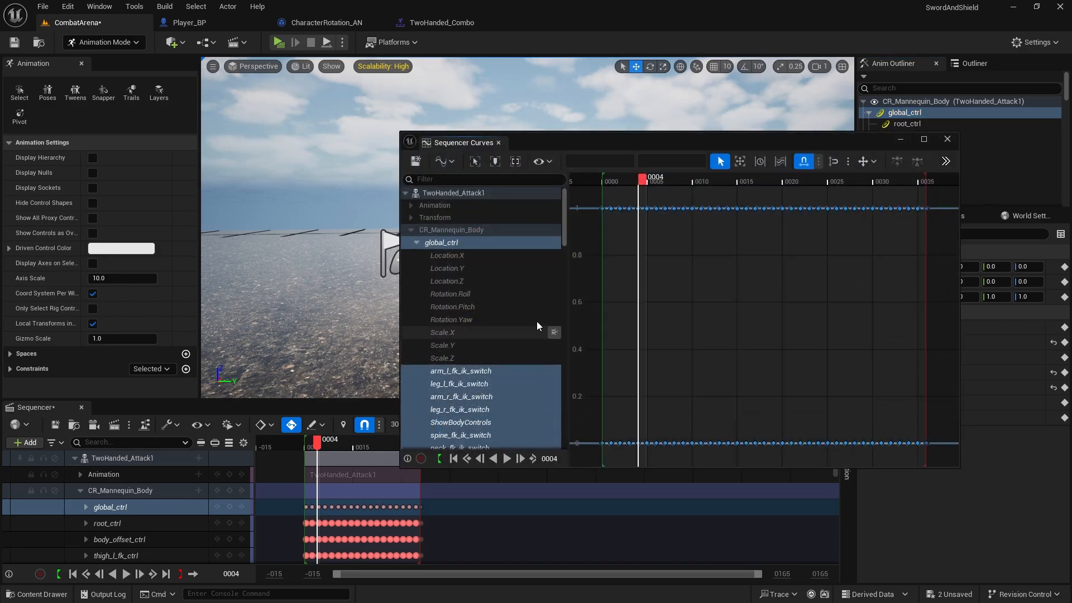
# Step: Delete the Location.Y keys of global_ctrl from frame 4 to the end of the sequence and put the curve editor away
pyautogui.click(467, 270)
pyautogui.scroll(3, 690, 283)
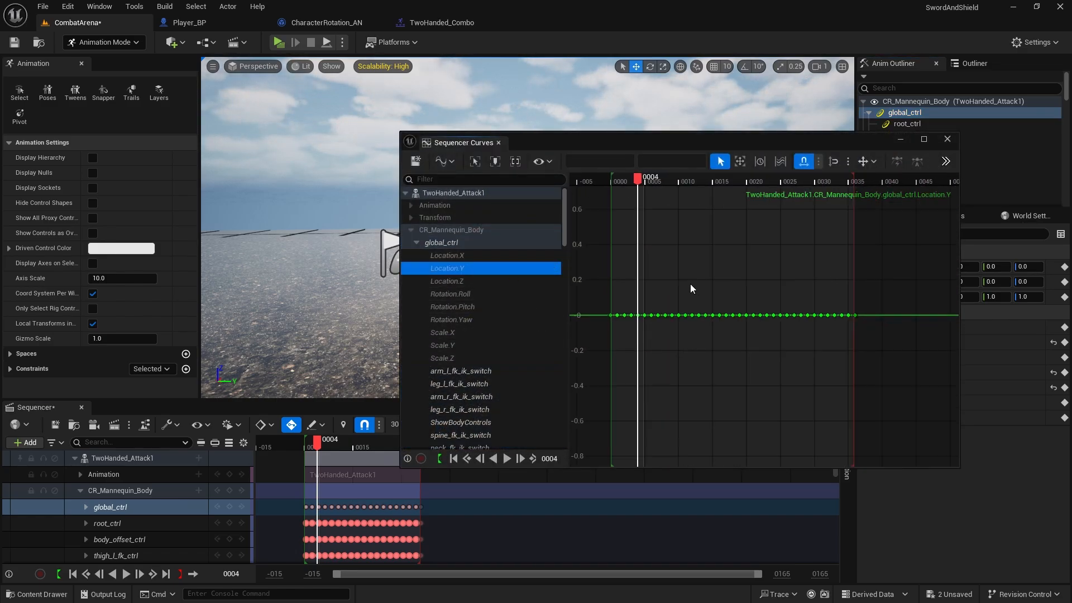
pyautogui.scroll(-1, 698, 328)
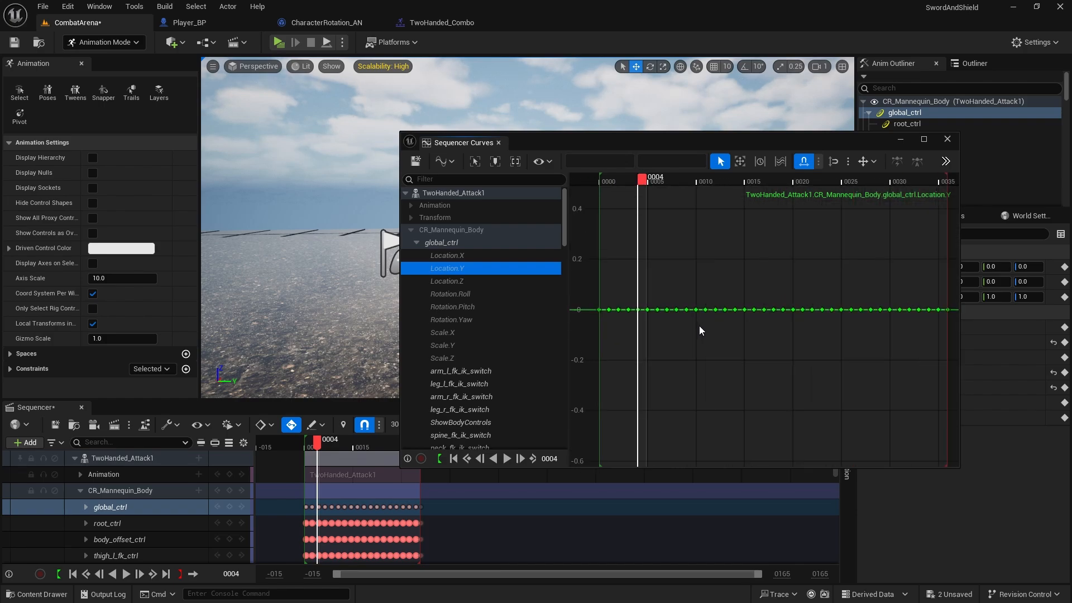
pyautogui.scroll(-1, 640, 326)
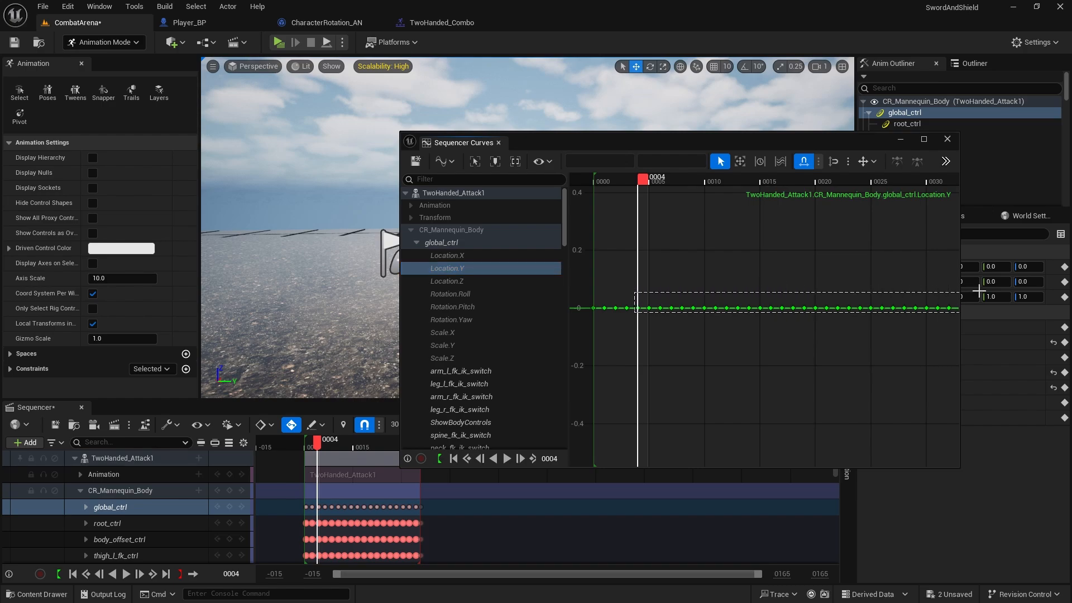
pyautogui.moveTo(958, 288); pyautogui.dragTo(948, 290)
pyautogui.scroll(-3, 903, 314)
pyautogui.click(628, 327)
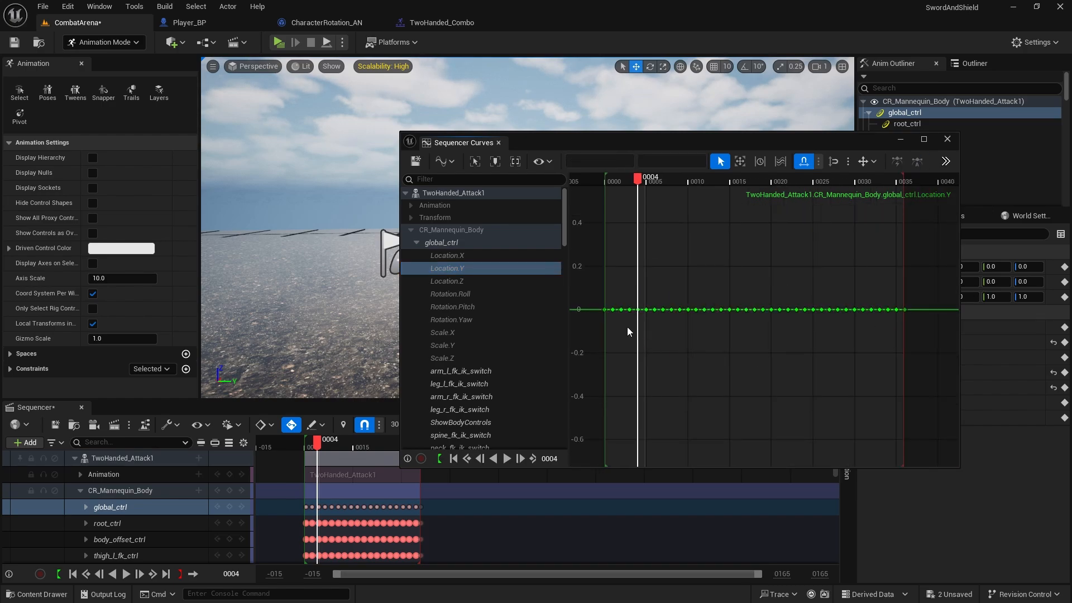
pyautogui.moveTo(932, 276); pyautogui.dragTo(910, 285)
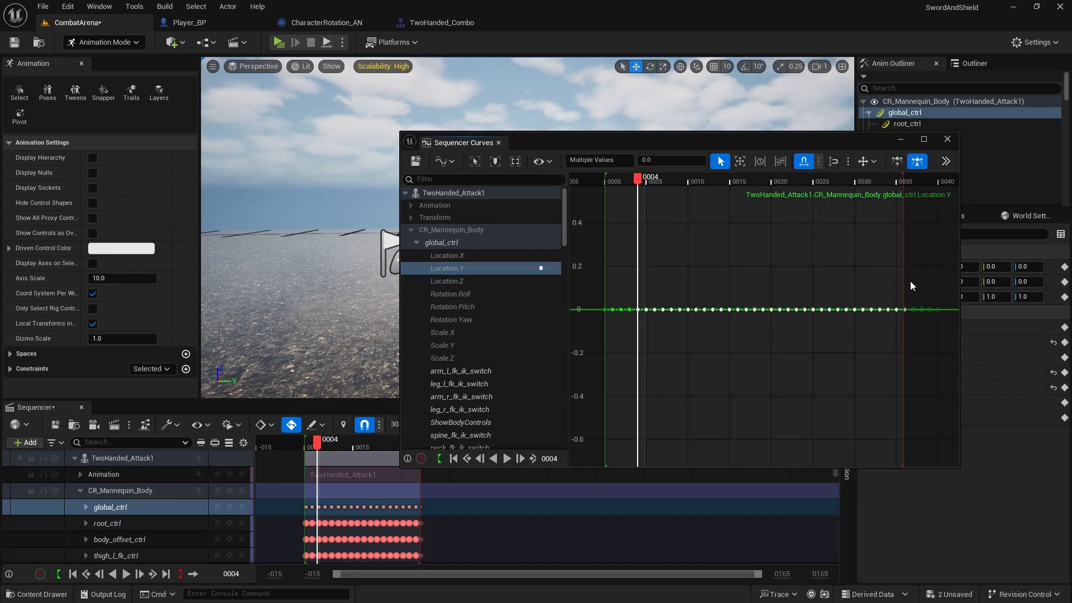
pyautogui.press('Delete')
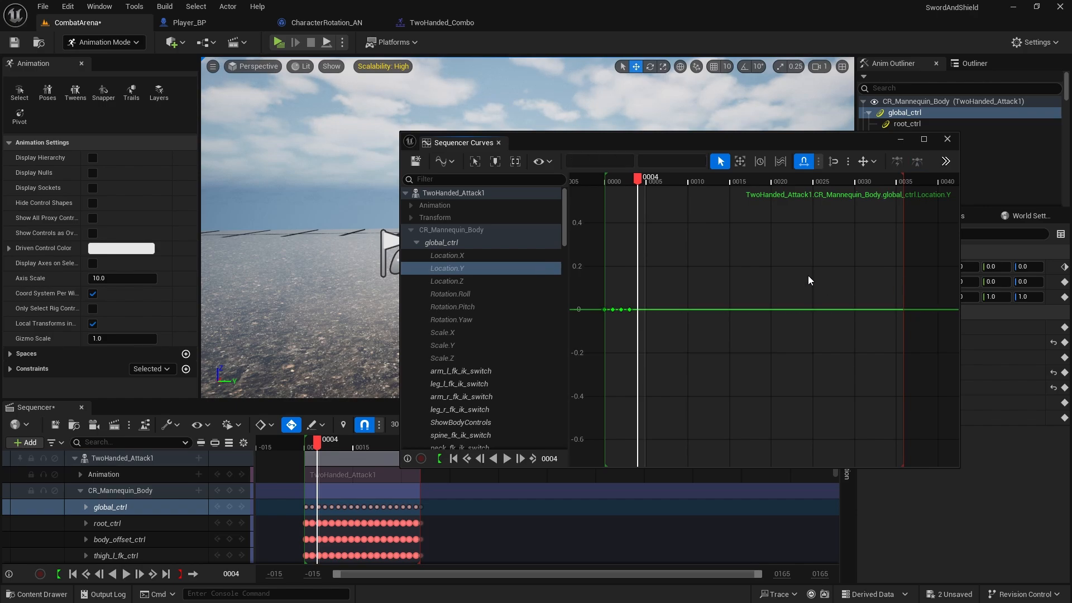
pyautogui.click(910, 137)
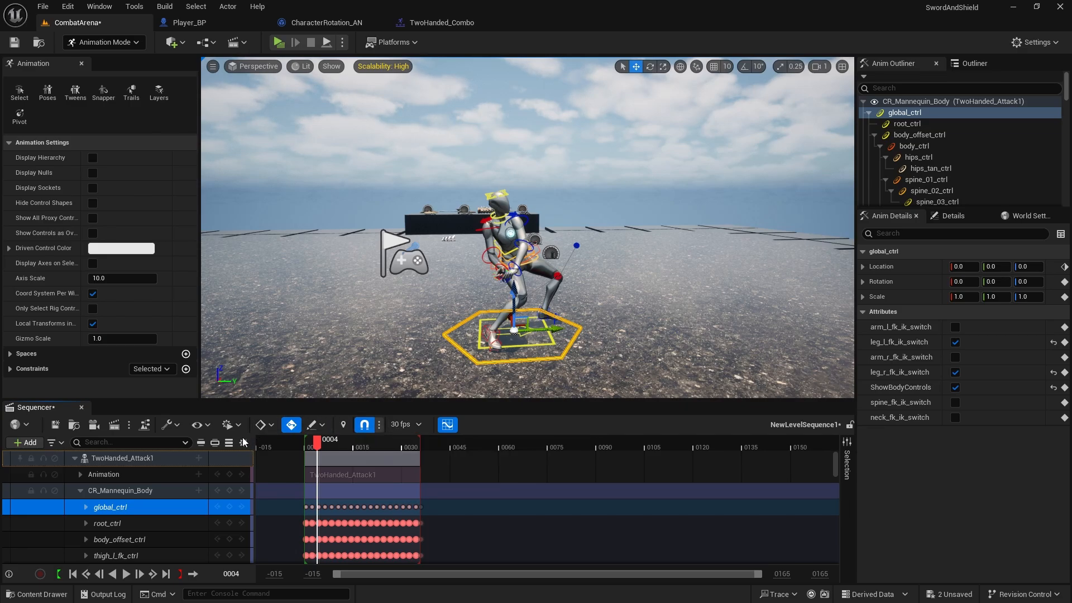
# Step: Key global_ctrl's Y location at 60 on frame 13
pyautogui.click(229, 508)
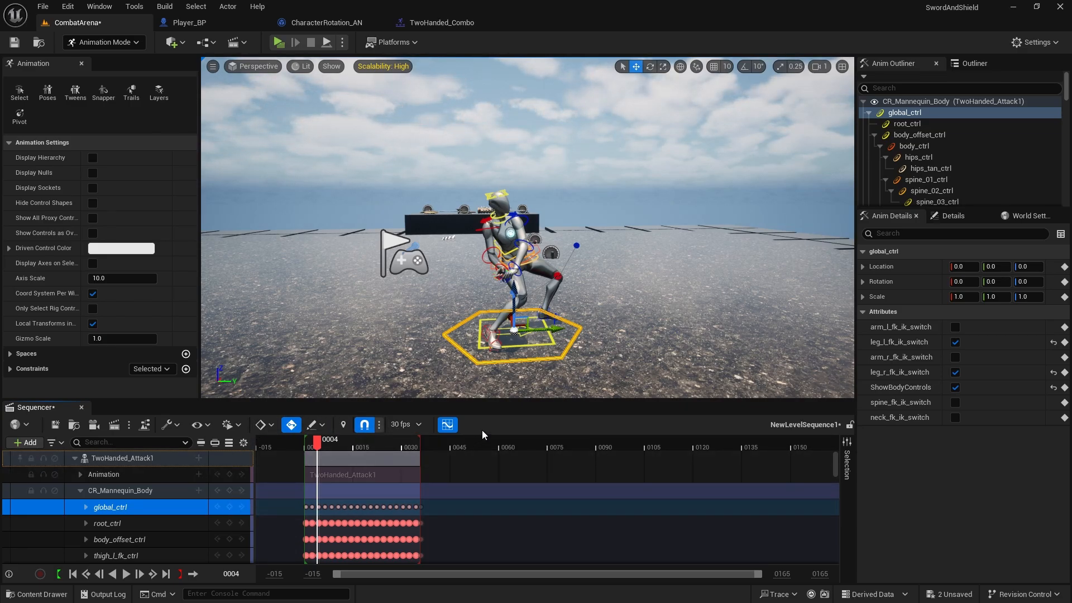
pyautogui.click(319, 443)
pyautogui.moveTo(320, 442); pyautogui.dragTo(349, 447)
pyautogui.moveTo(347, 447); pyautogui.dragTo(346, 447)
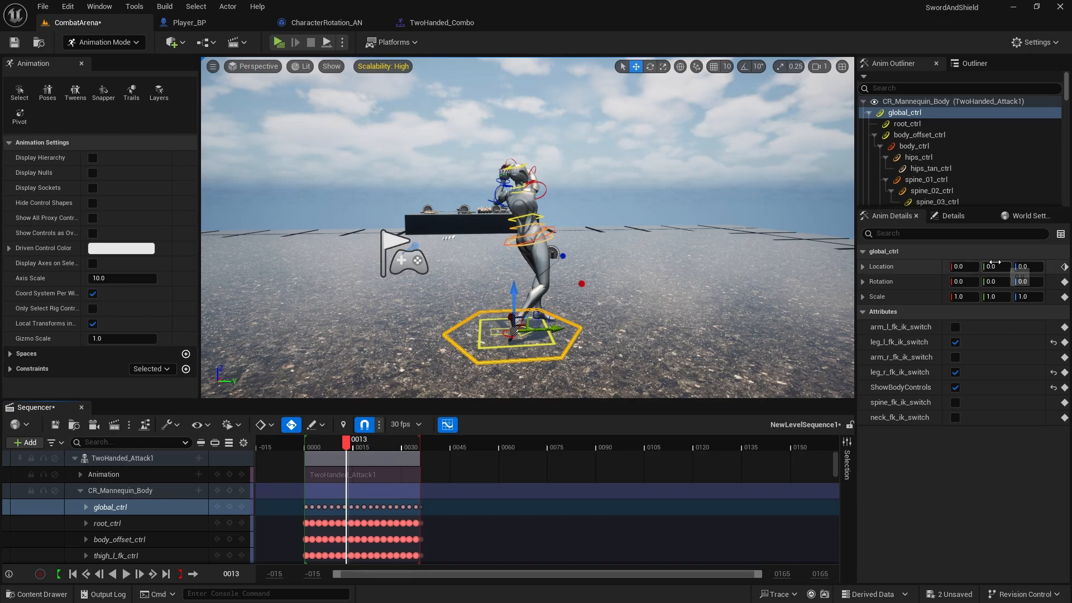
pyautogui.moveTo(542, 329); pyautogui.dragTo(599, 332)
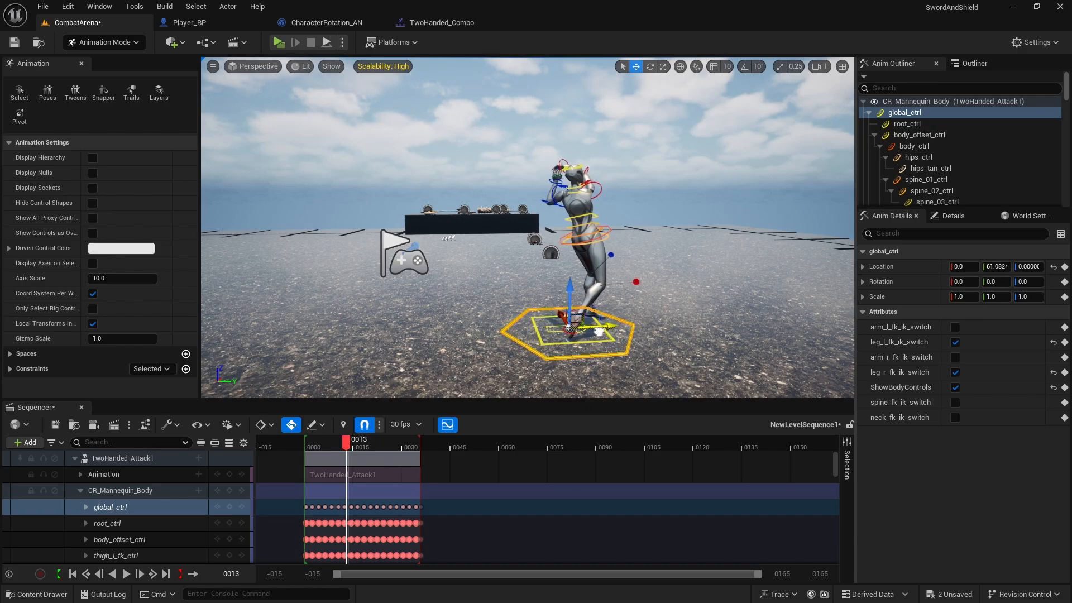
pyautogui.click(991, 267)
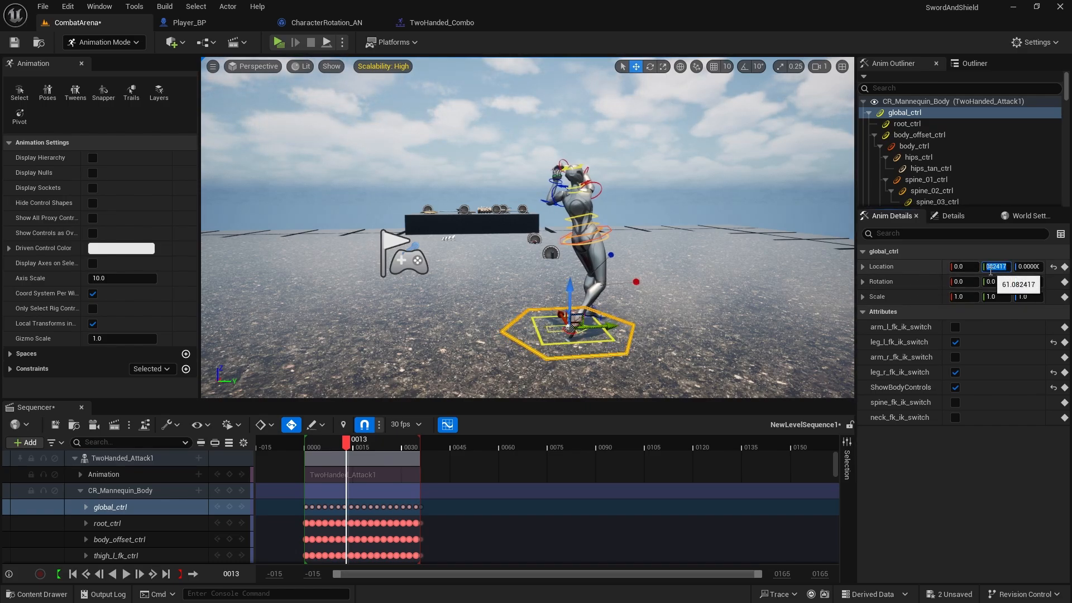
pyautogui.write('60')
pyautogui.press('Return')
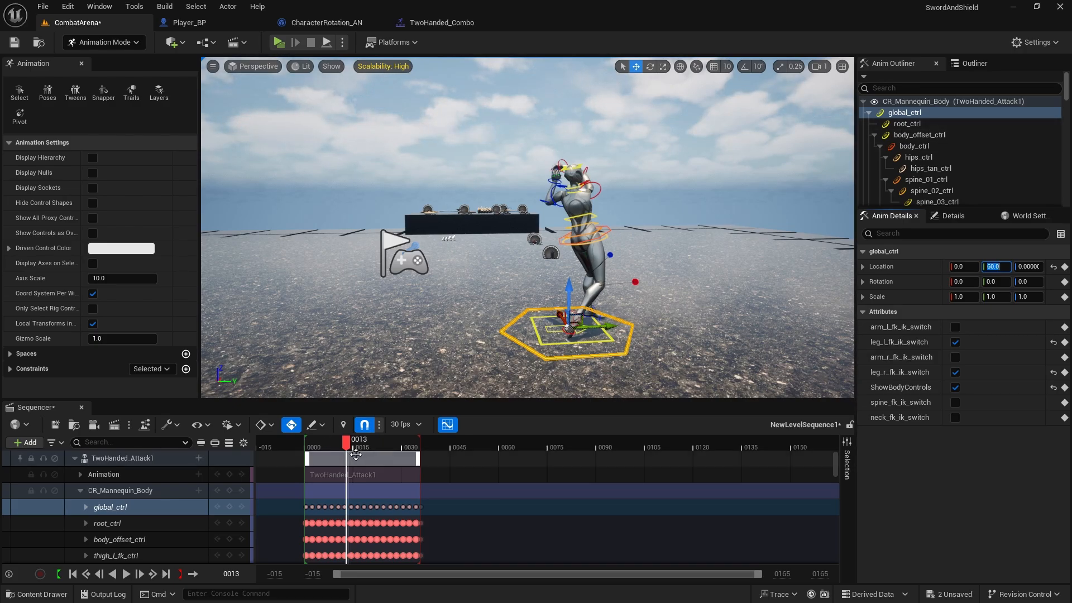
# Step: Play the sequence repeatedly from frame 0 to review the forward movement of the attack
pyautogui.moveTo(346, 445); pyautogui.dragTo(308, 444)
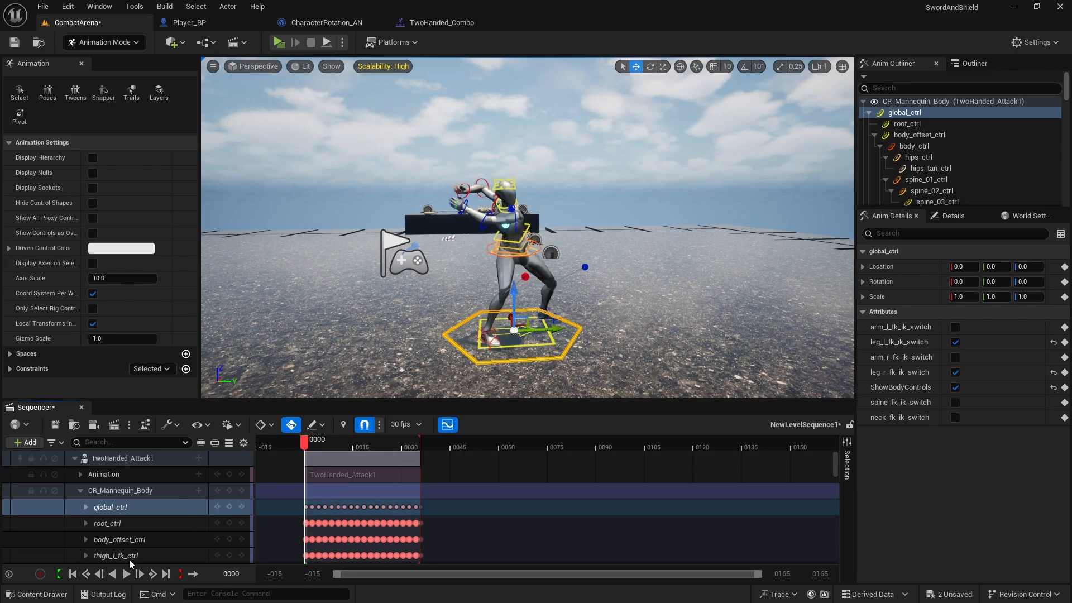
pyautogui.click(127, 577)
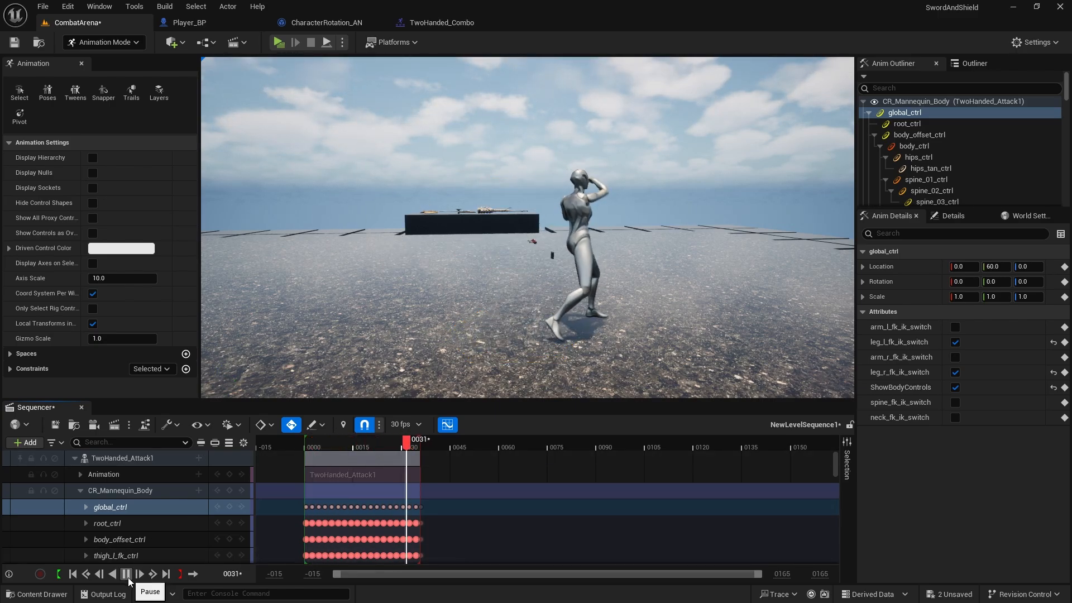
pyautogui.moveTo(421, 442); pyautogui.dragTo(306, 452)
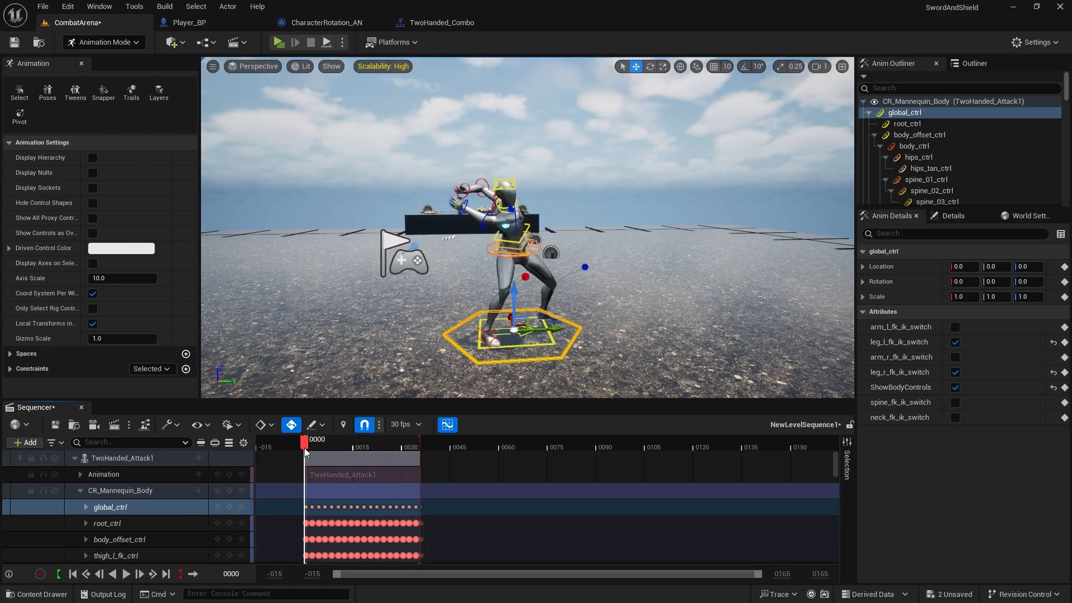
pyautogui.click(125, 575)
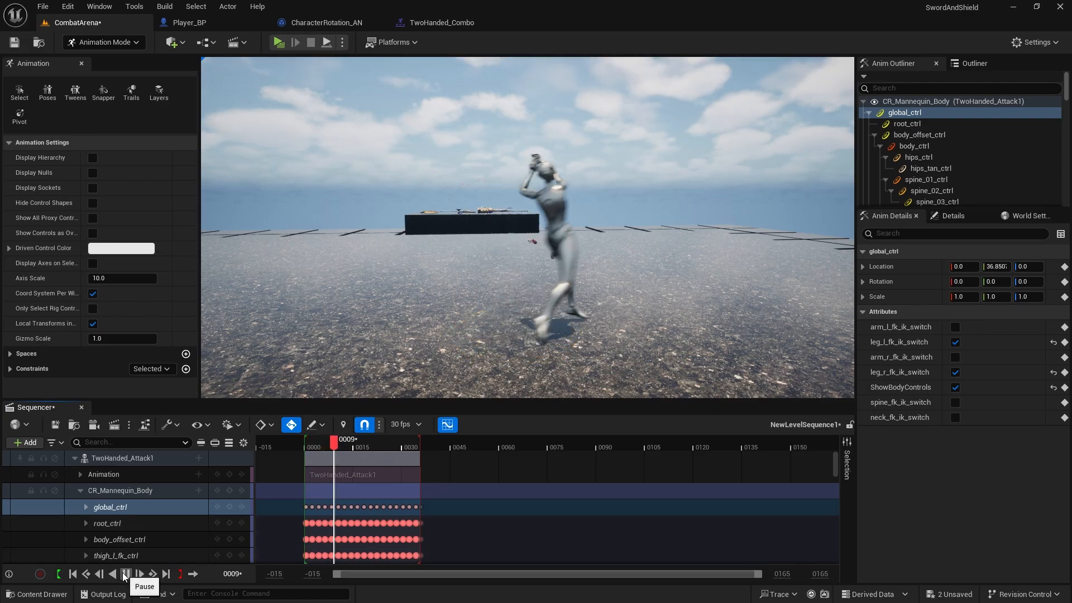
pyautogui.moveTo(410, 449); pyautogui.dragTo(303, 446)
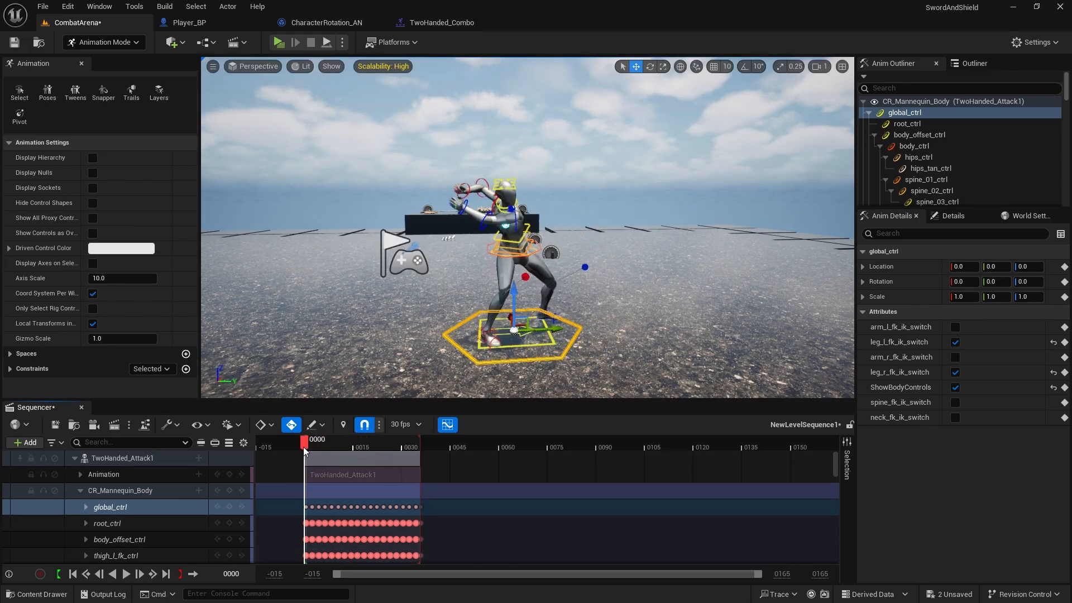
pyautogui.click(127, 574)
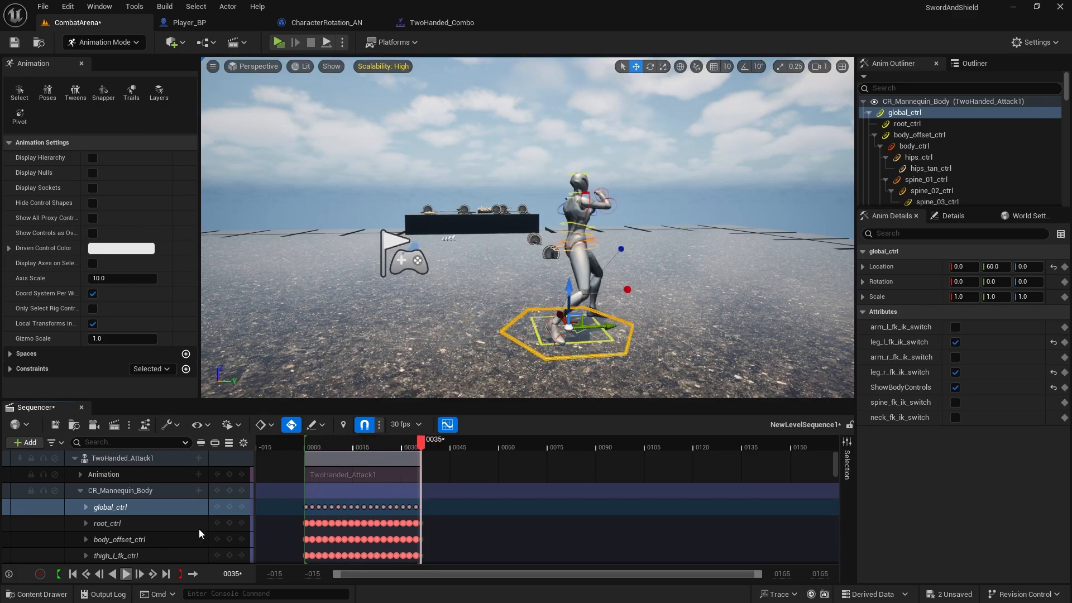
# Step: In the curve editor, shift global_ctrl's initial Location.Y keys slightly earlier, move the last key to about frame 10, and save the sequence
pyautogui.click(448, 426)
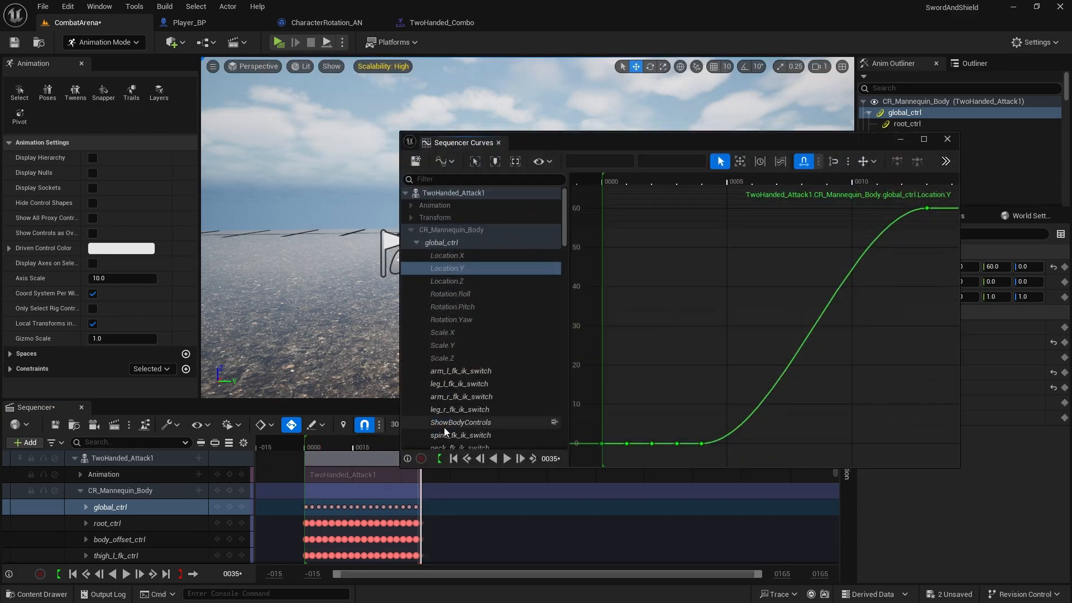
pyautogui.scroll(-5, 800, 402)
pyautogui.scroll(-2, 816, 374)
pyautogui.moveTo(815, 374); pyautogui.dragTo(728, 349, button='right')
pyautogui.moveTo(673, 385); pyautogui.dragTo(654, 395)
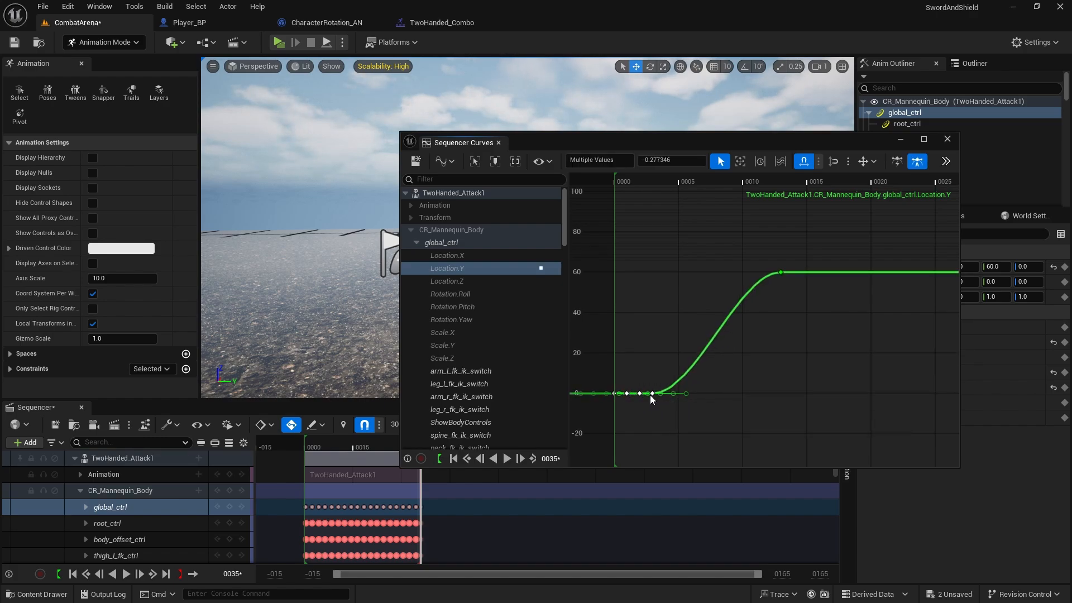
pyautogui.click(780, 273)
pyautogui.moveTo(780, 273); pyautogui.dragTo(738, 271)
pyautogui.moveTo(653, 392); pyautogui.dragTo(644, 392)
pyautogui.click(415, 161)
pyautogui.click(900, 140)
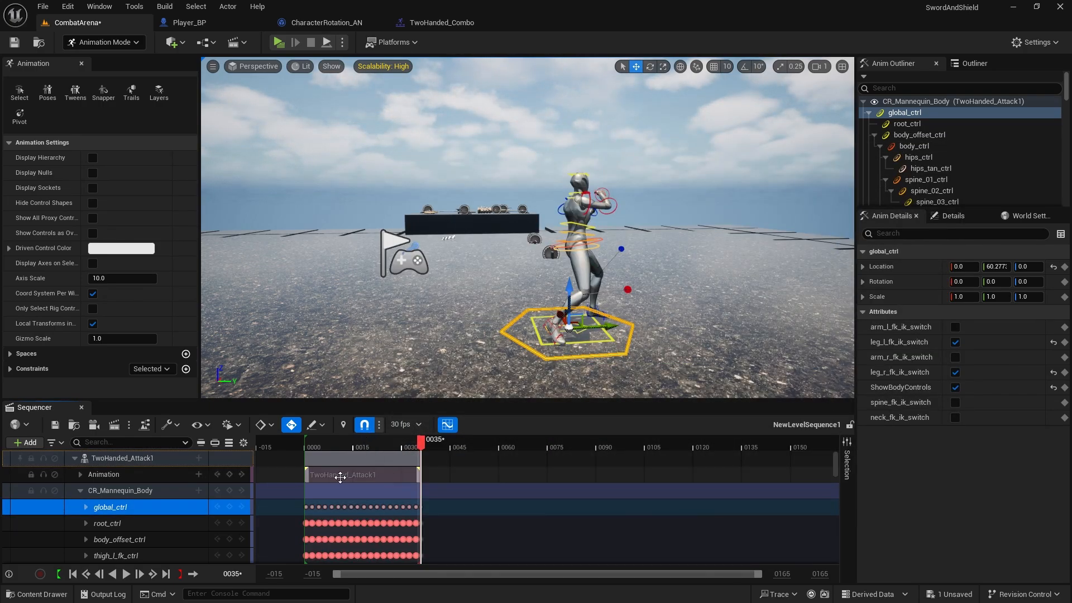
# Step: Replay the retimed attack from the start of the sequence and inspect the character's starting pose in the viewport
pyautogui.click(303, 447)
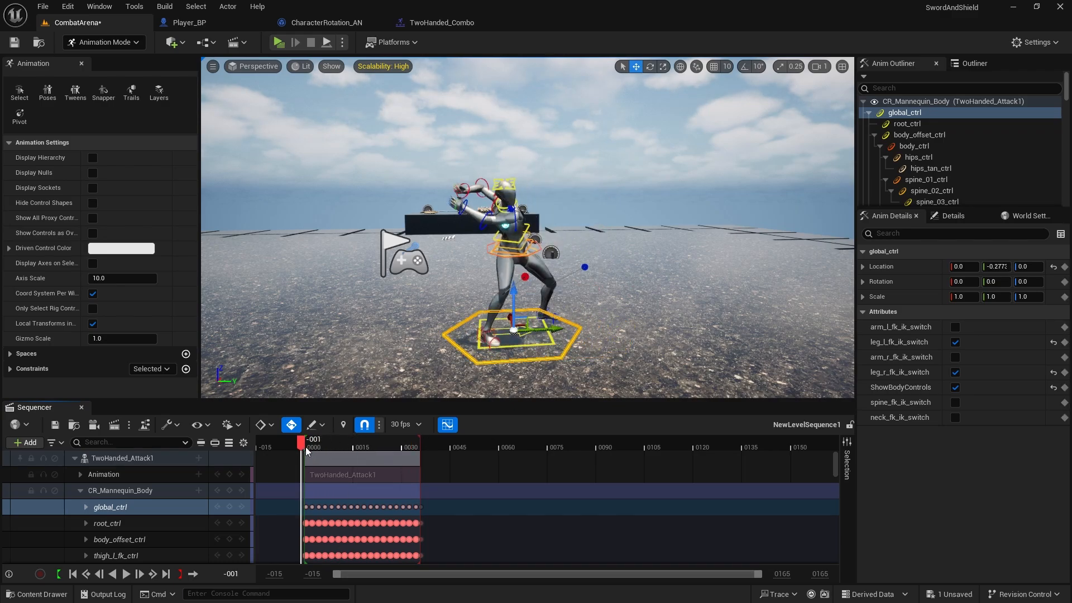
pyautogui.click(307, 447)
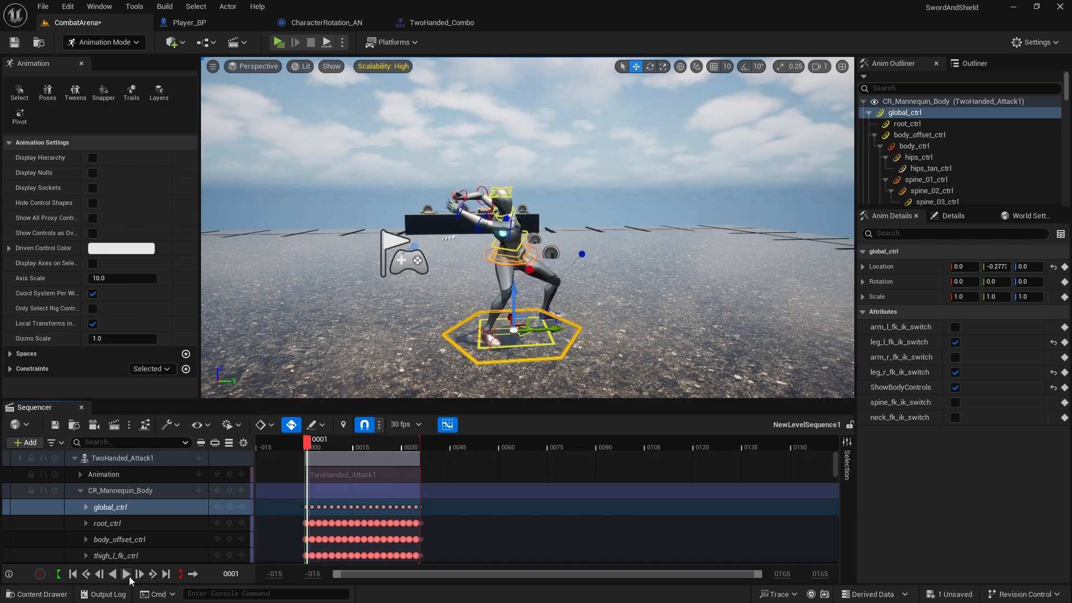
pyautogui.click(127, 576)
pyautogui.click(316, 445)
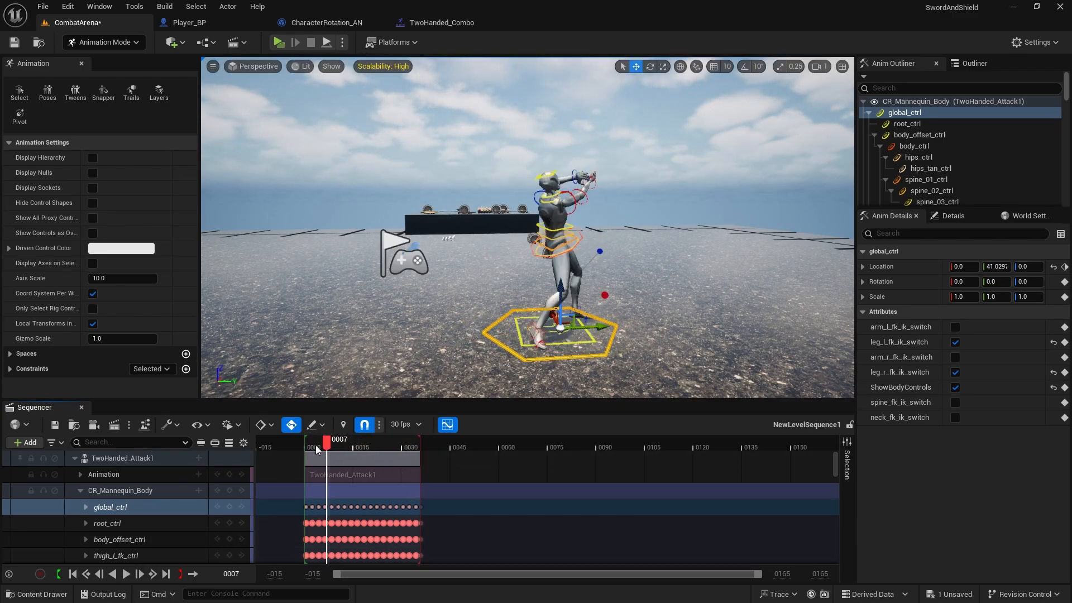
pyautogui.click(302, 444)
pyautogui.click(306, 447)
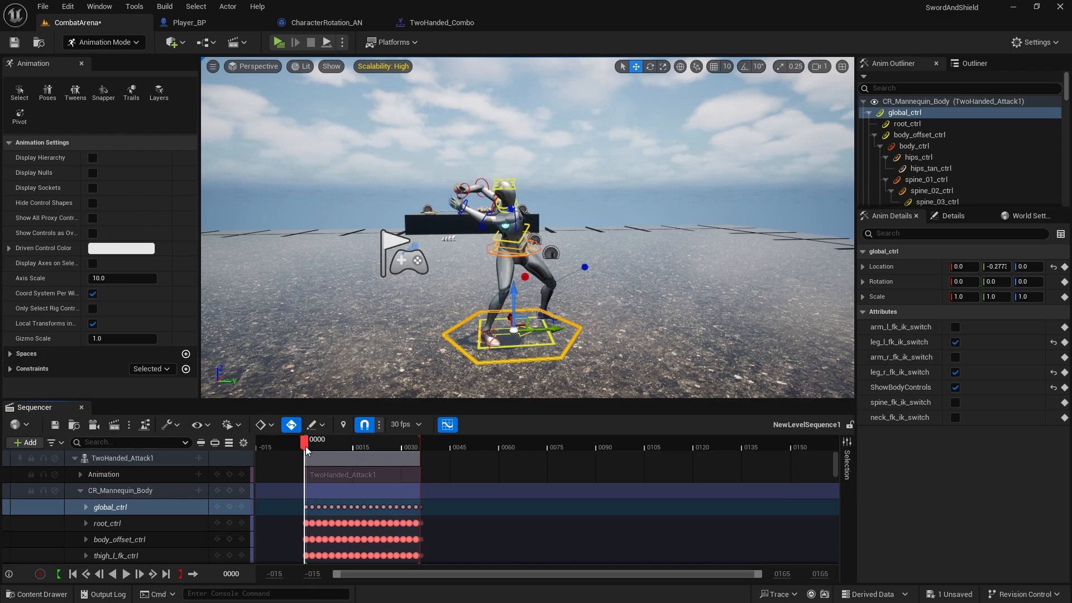
pyautogui.click(127, 576)
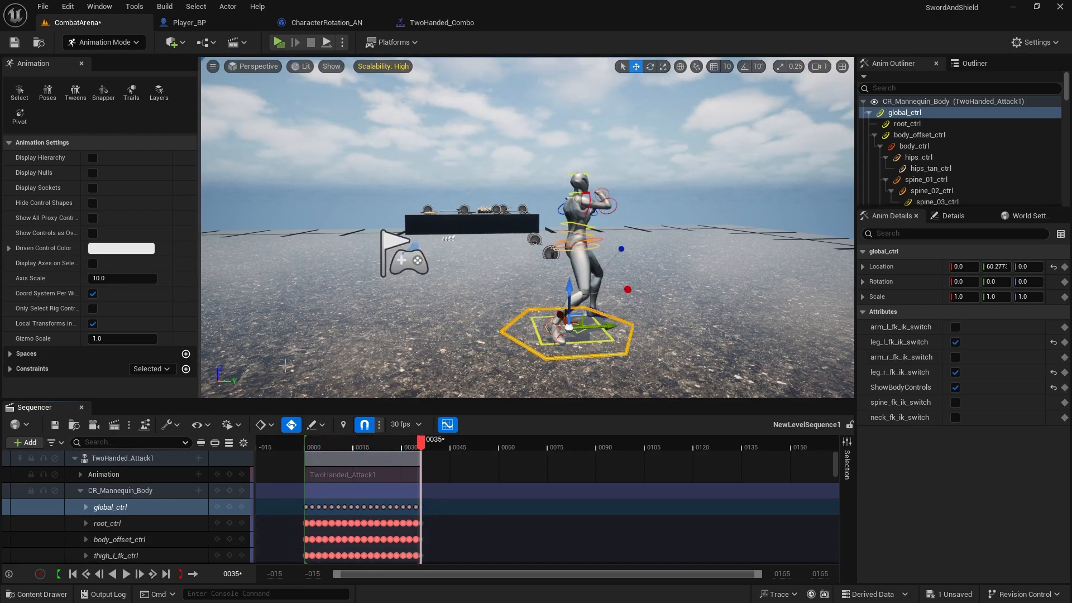
pyautogui.moveTo(422, 443); pyautogui.dragTo(307, 436)
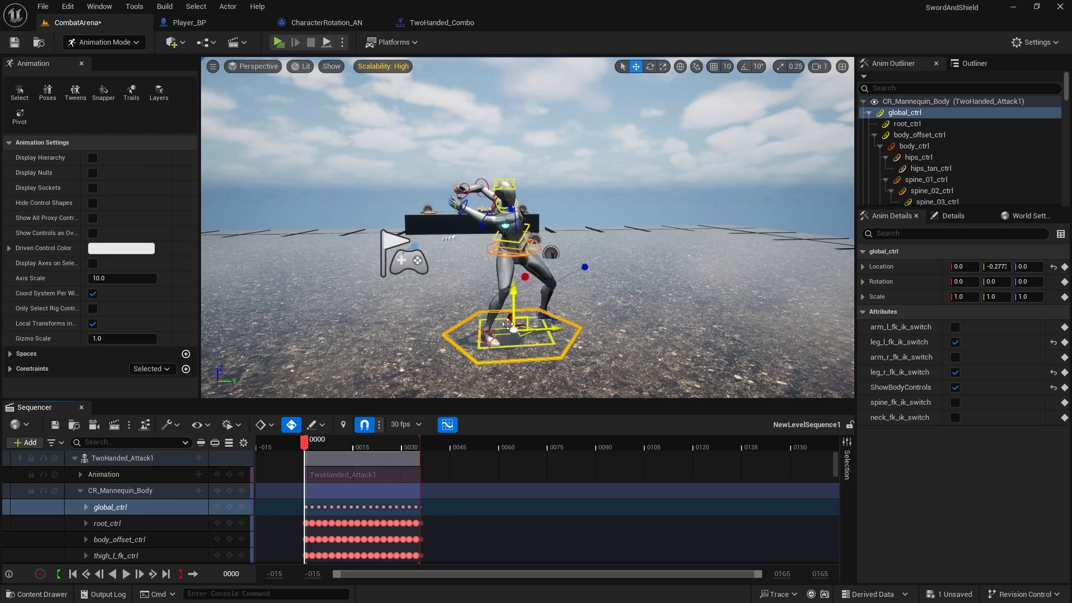
pyautogui.moveTo(494, 332); pyautogui.dragTo(486, 355, button='right')
pyautogui.press('s')
pyautogui.moveTo(677, 127); pyautogui.dragTo(676, 128, button='right')
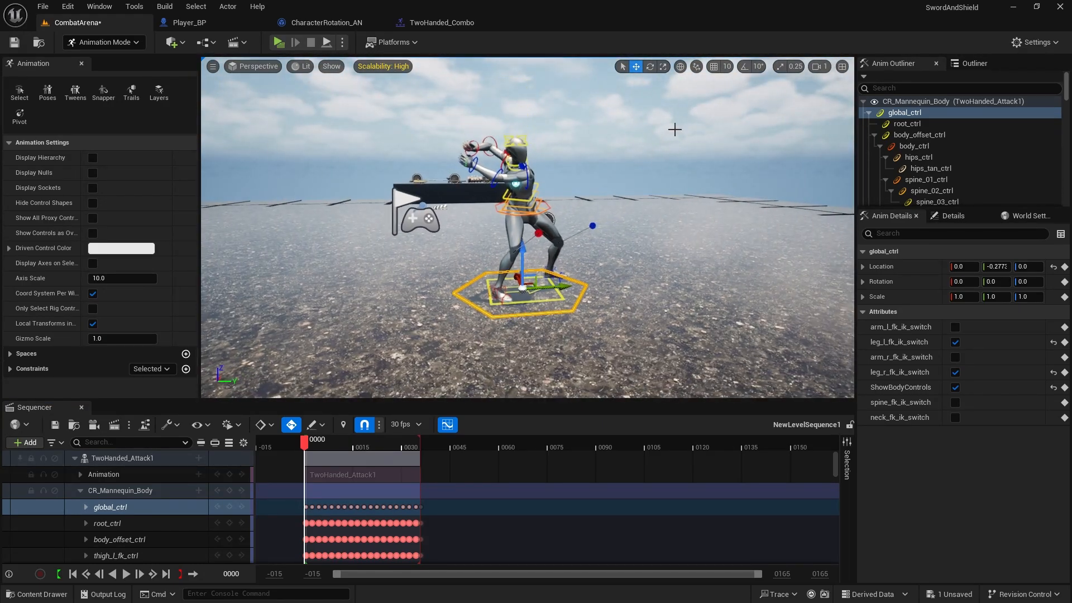
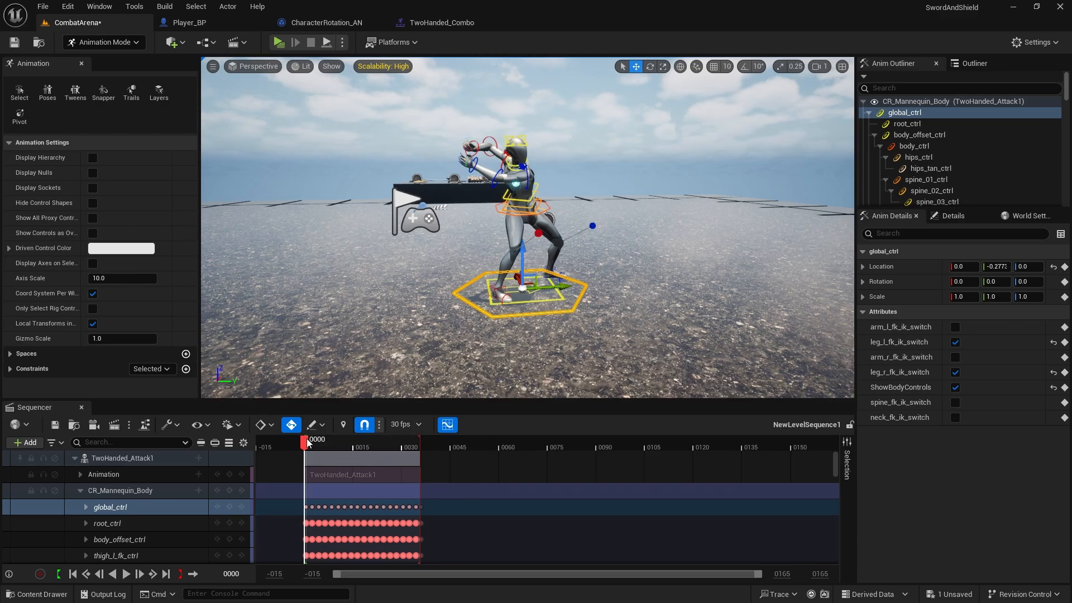
# Step: Bake the TwoHanded_Attack1 actor to an animation sequence named TwoHanded_Attack1_Move in the ThirdPerson/Animation/TwoHanded folder
pyautogui.moveTo(312, 443)
pyautogui.mouseDown()
pyautogui.moveTo(334, 444)
pyautogui.moveTo(314, 451)
pyautogui.moveTo(367, 449)
pyautogui.moveTo(306, 448)
pyautogui.mouseUp()
pyautogui.rightClick(112, 460)
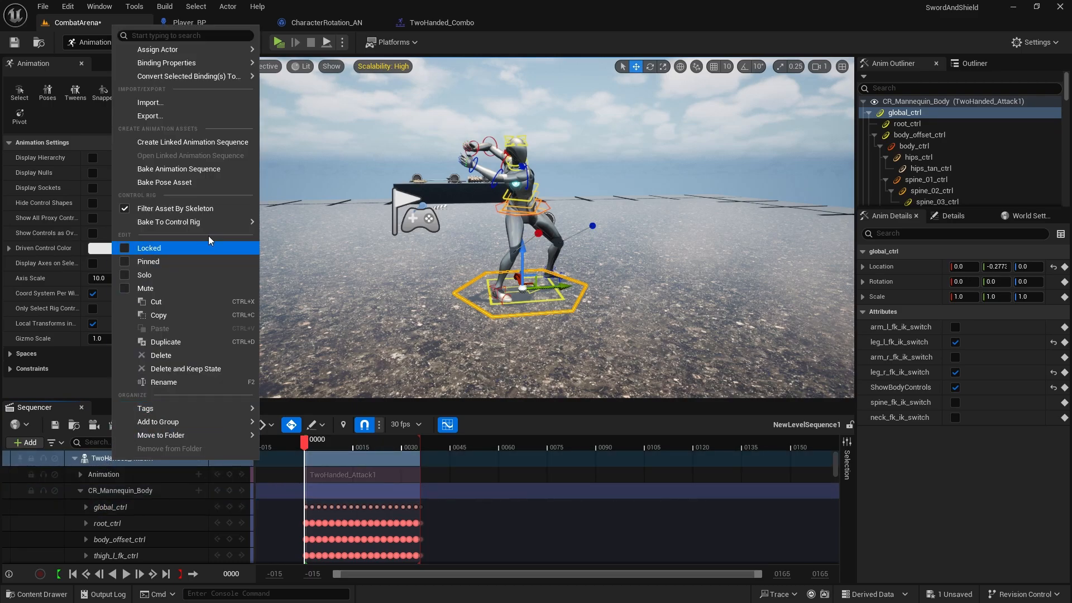
pyautogui.click(179, 166)
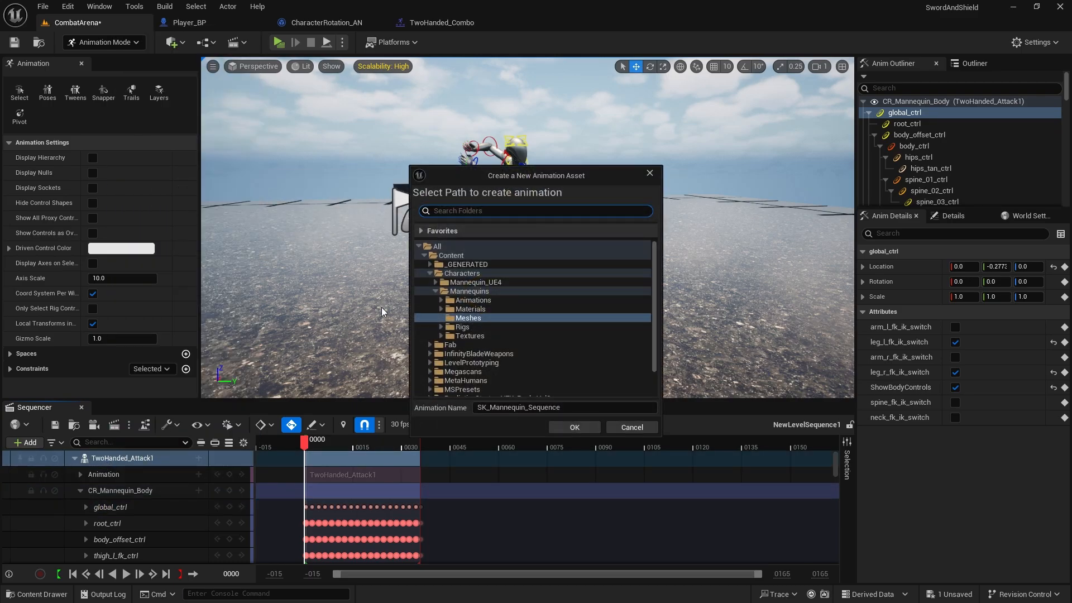
pyautogui.click(430, 383)
pyautogui.scroll(-2, 450, 376)
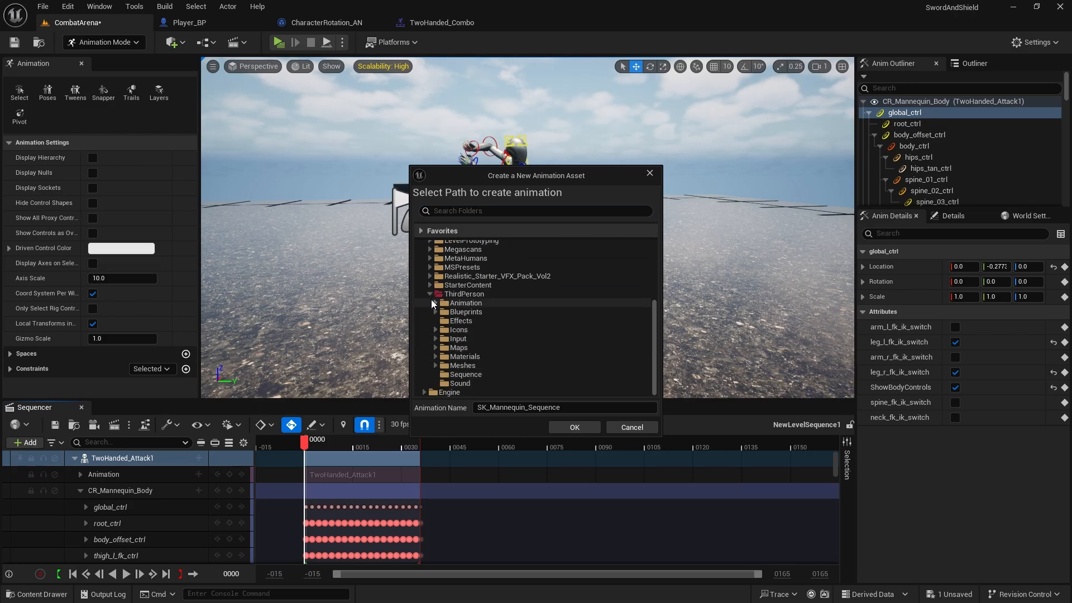
pyautogui.click(450, 357)
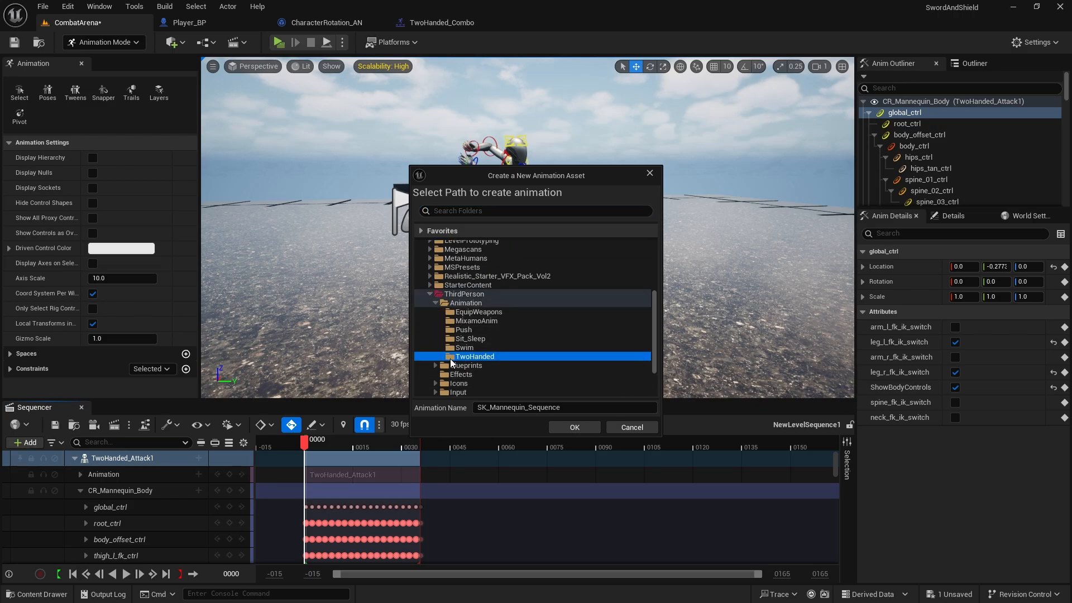
pyautogui.press('Tab')
pyautogui.write('T')
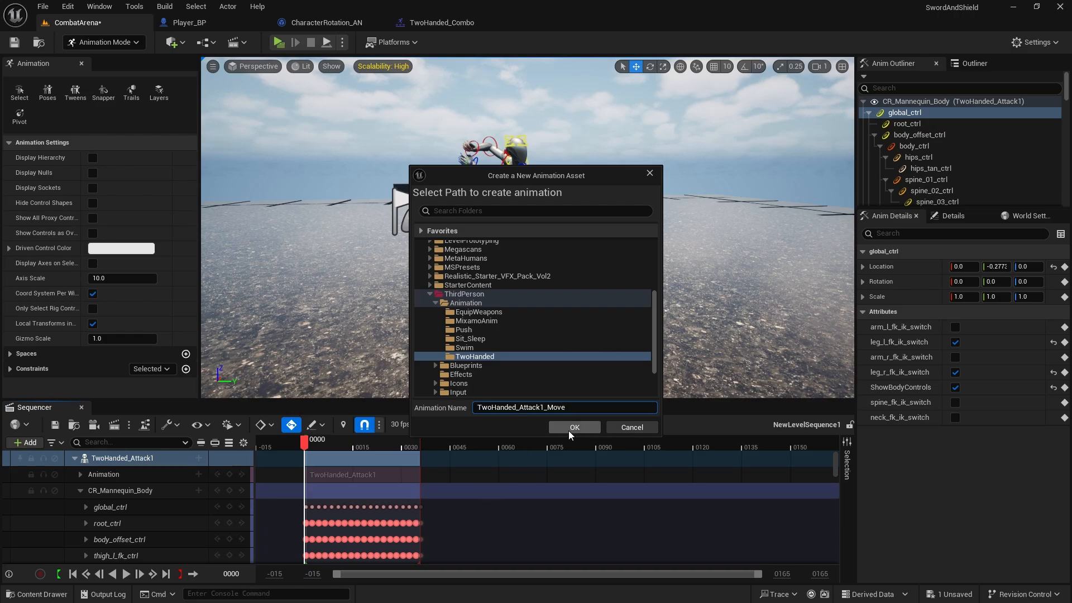
pyautogui.click(568, 431)
pyautogui.click(540, 428)
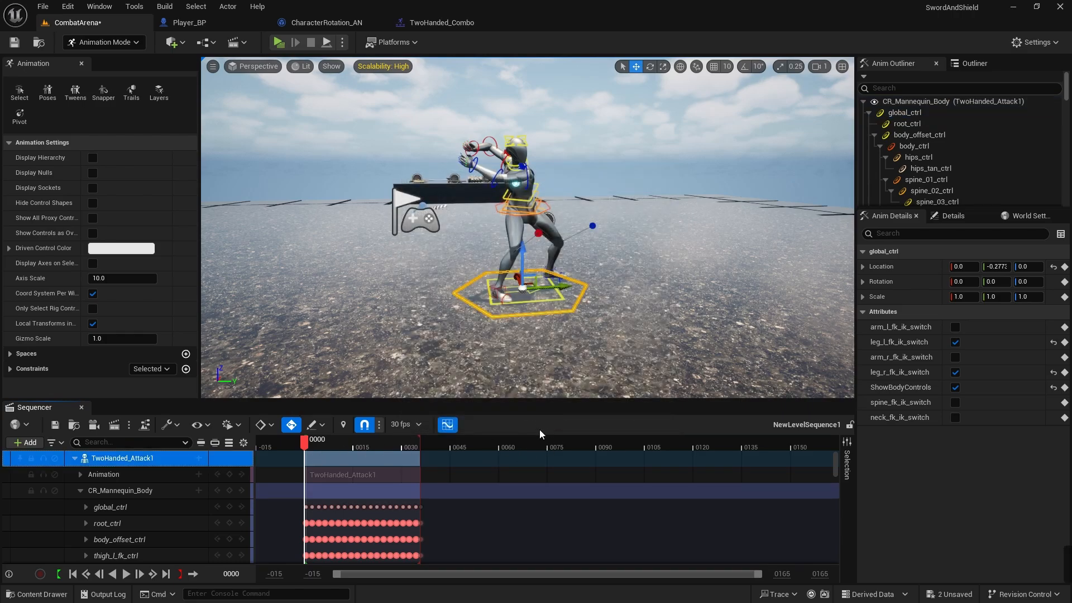
# Step: Delete the TwoHanded_Attack1 actor and its tracks from the sequence
pyautogui.doubleClick(141, 459)
pyautogui.press('Return')
pyautogui.click(149, 460)
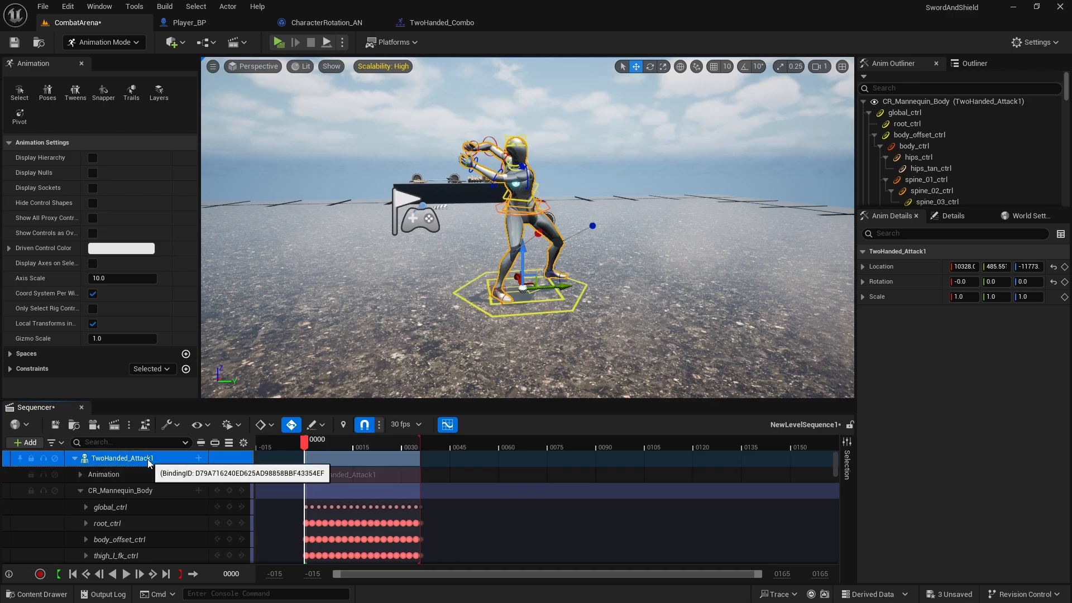
pyautogui.press('Delete')
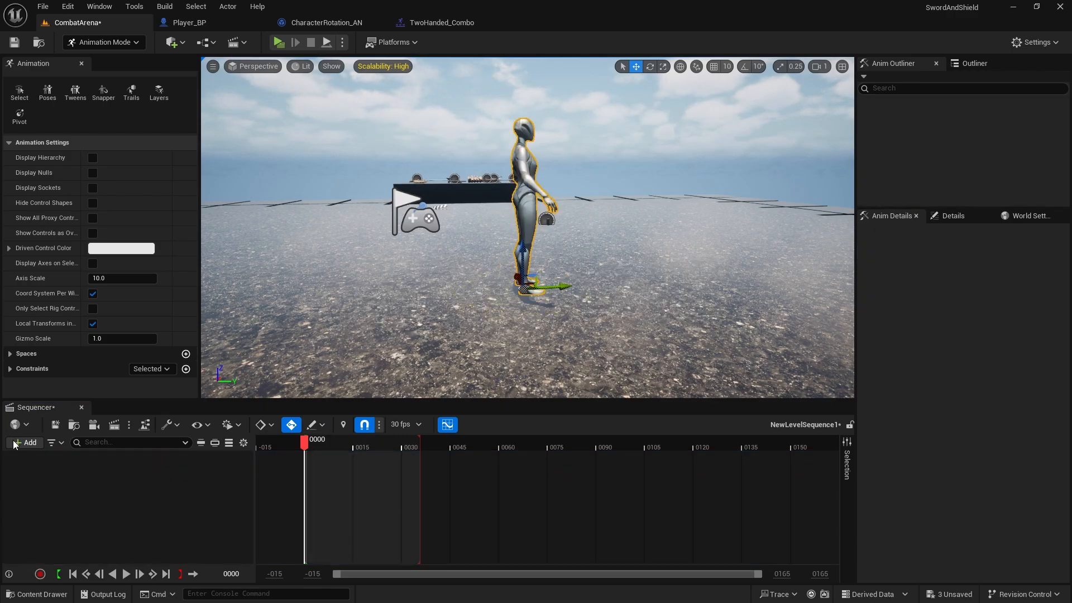
# Step: Add the TwoHanded_Attack1 actor to the sequence again and extend the playback range to about frame 60
pyautogui.click(25, 442)
pyautogui.moveTo(114, 236)
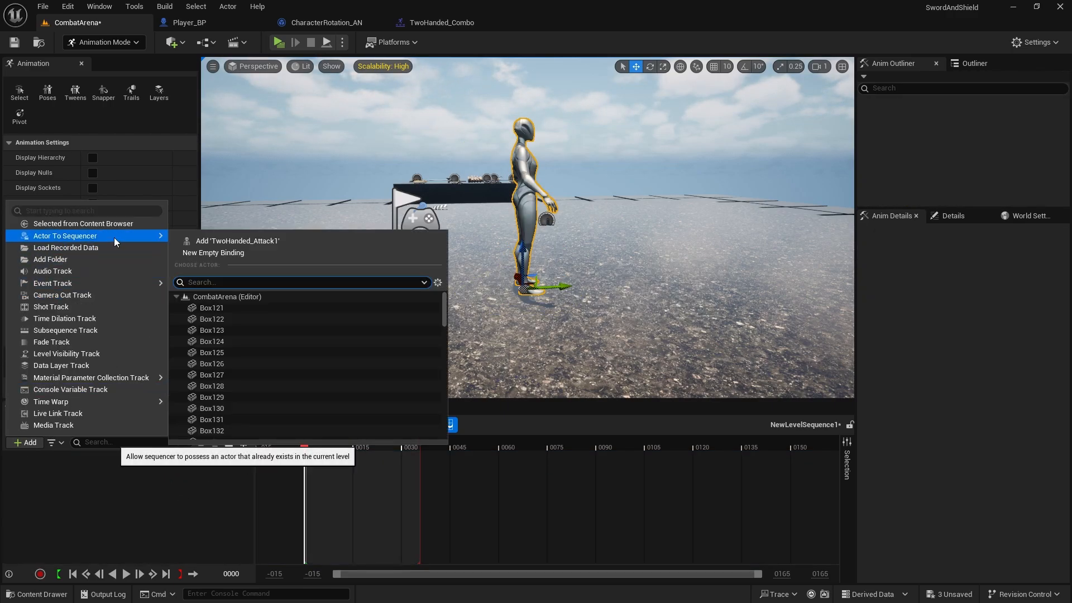
pyautogui.click(229, 241)
pyautogui.moveTo(420, 439); pyautogui.dragTo(499, 438)
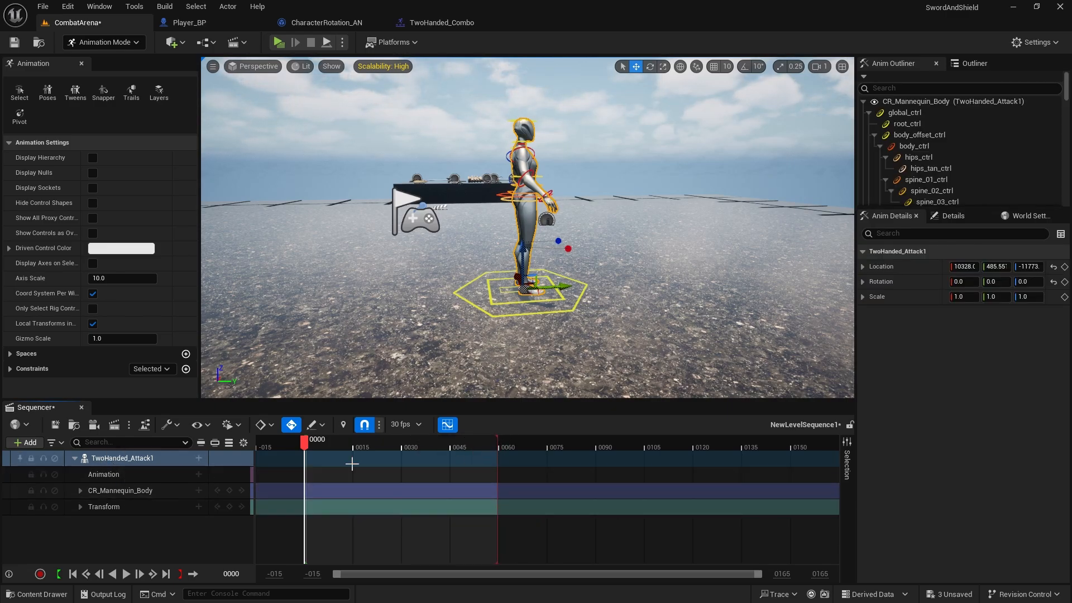
# Step: Delete the CR_Mannequin_Body control rig track from the TwoHanded_Attack1 actor
pyautogui.click(132, 491)
pyautogui.press('Delete')
pyautogui.rightClick(132, 460)
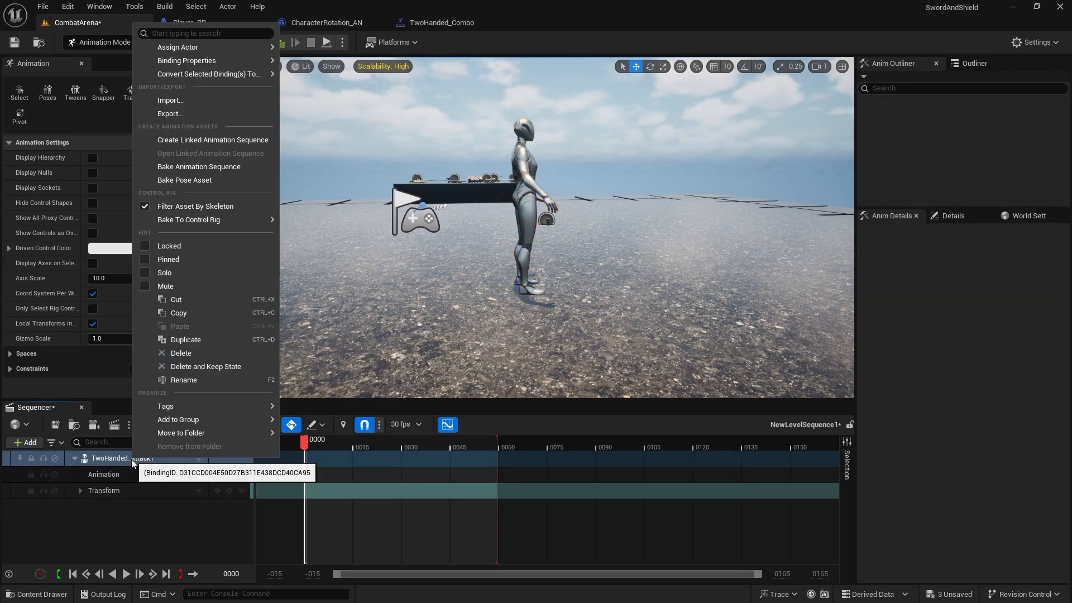
pyautogui.click(139, 478)
# Step: Add the TwoHanded_Attack2 animation to the TwoHanded_Attack1 actor and shorten the playback range to the end of the clip
pyautogui.click(199, 474)
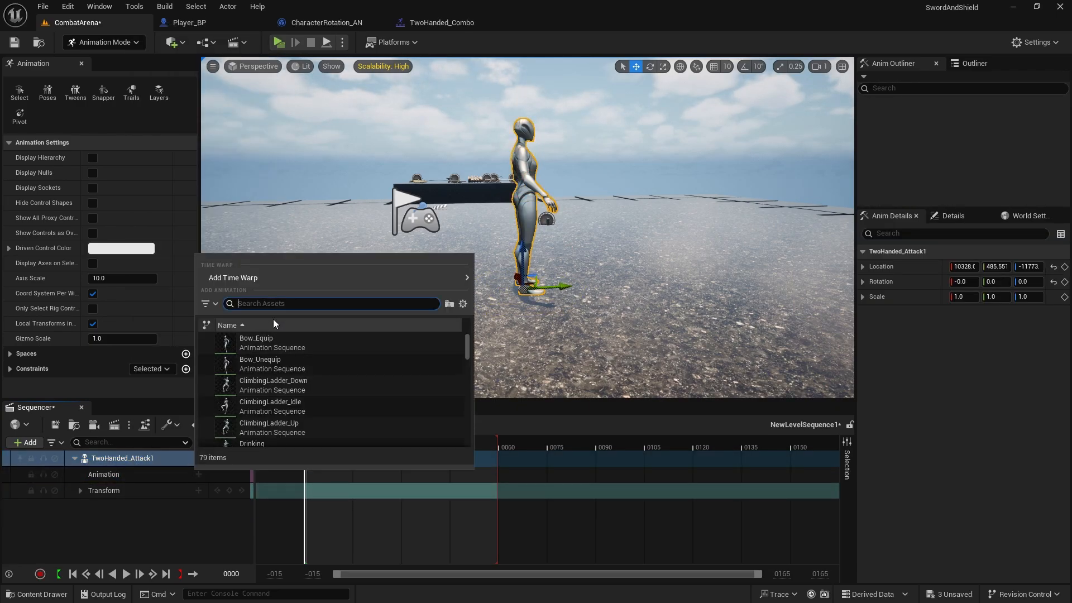
pyautogui.write('attac')
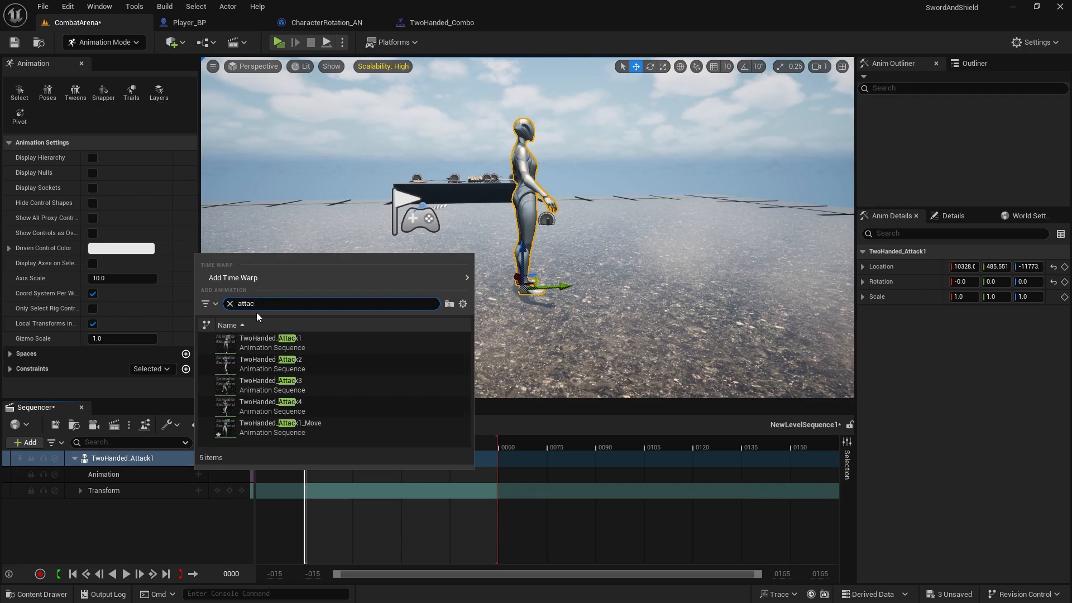
pyautogui.click(274, 368)
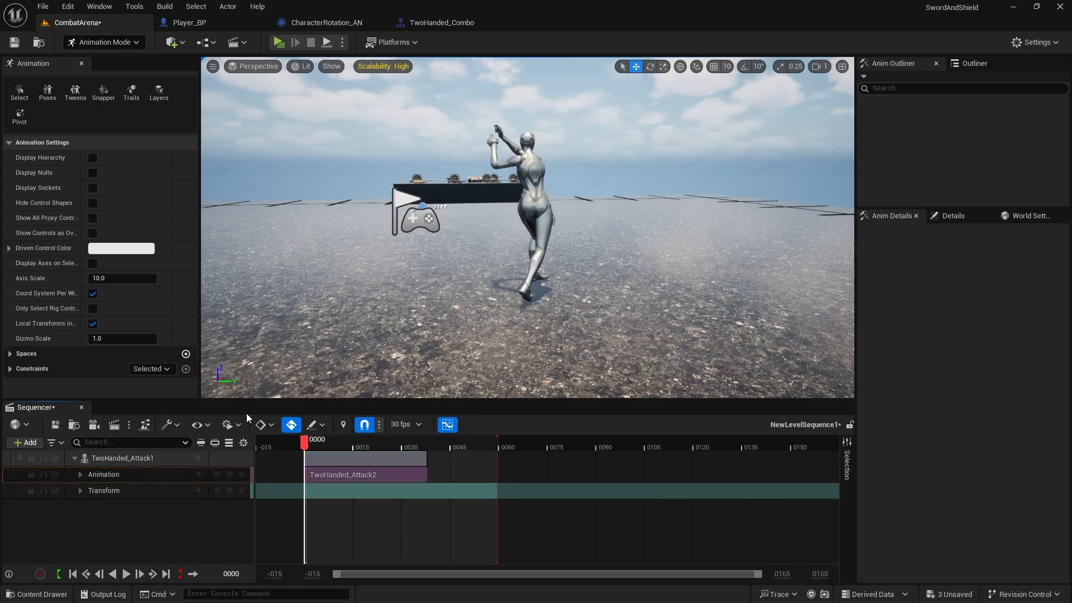
pyautogui.moveTo(498, 439); pyautogui.dragTo(426, 438)
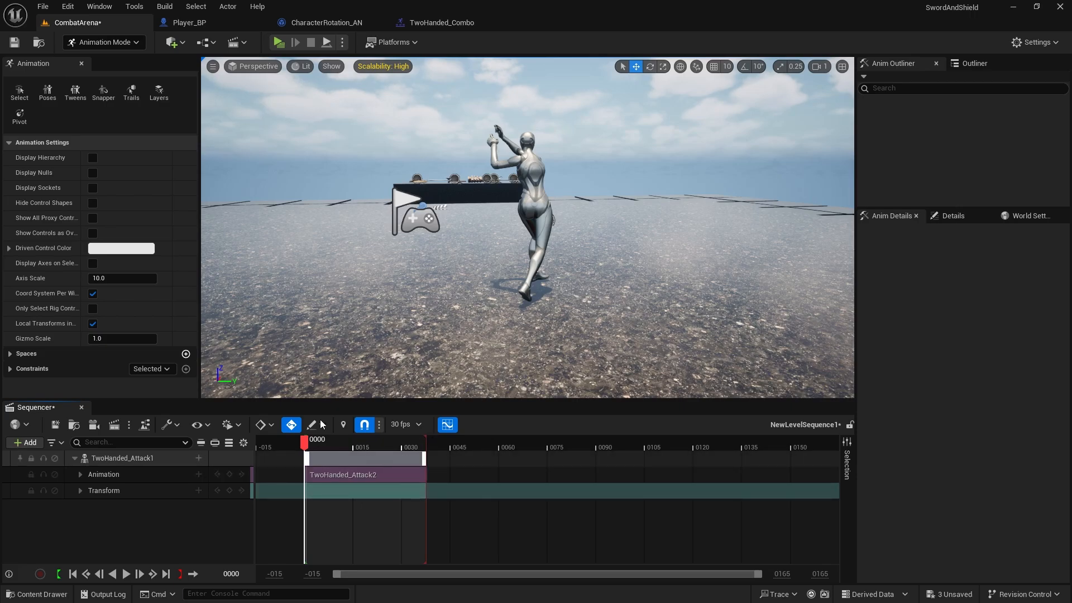
# Step: Bake the TwoHanded_Attack1 actor's animation to the CR_Mannequin_Body control rig
pyautogui.rightClick(123, 459)
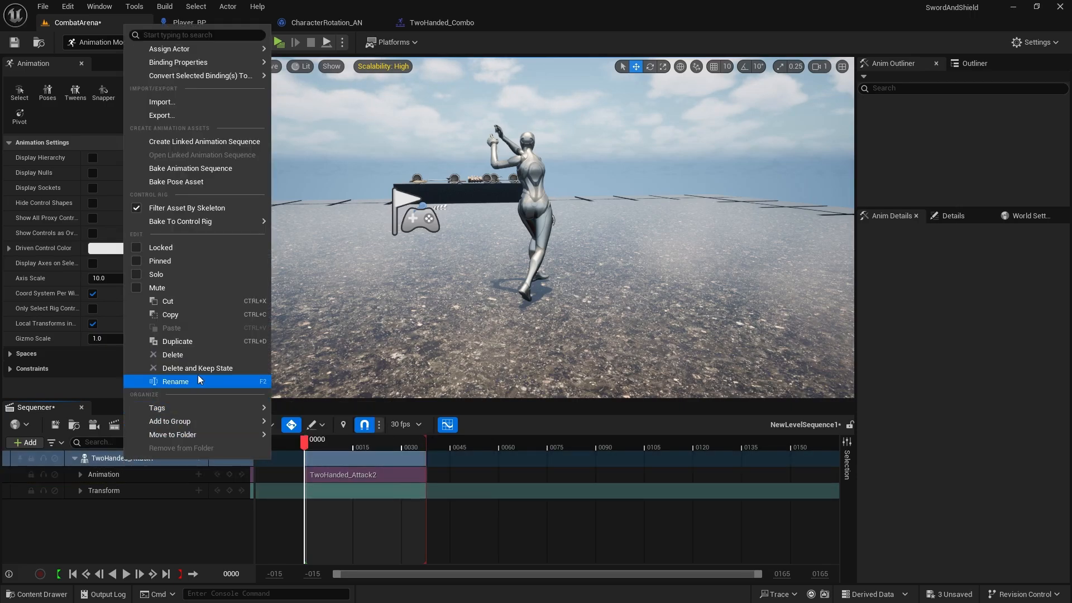
pyautogui.moveTo(224, 222)
pyautogui.click(315, 254)
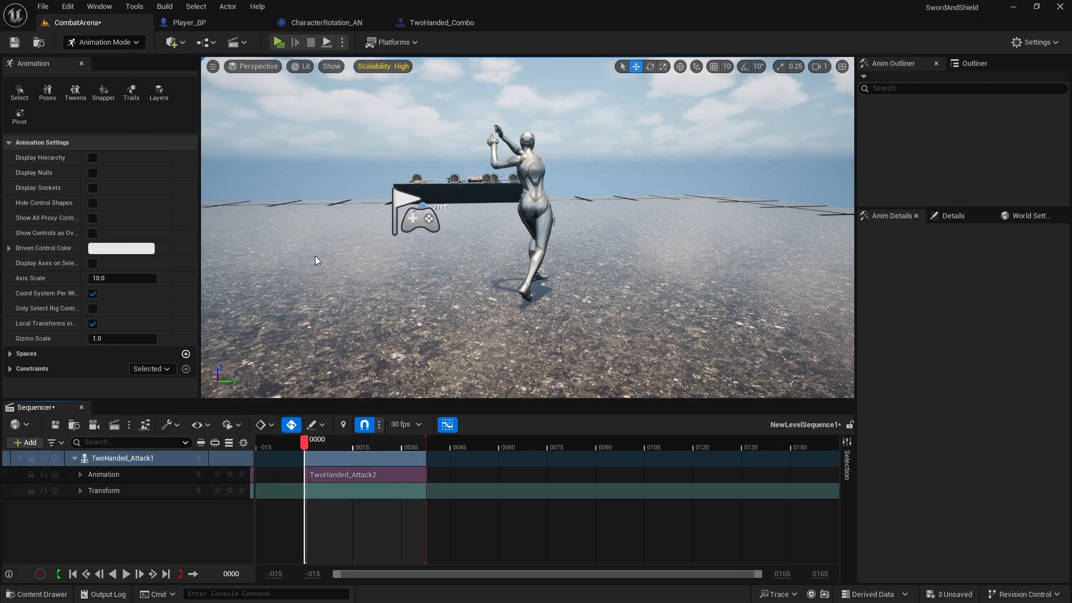
pyautogui.click(612, 428)
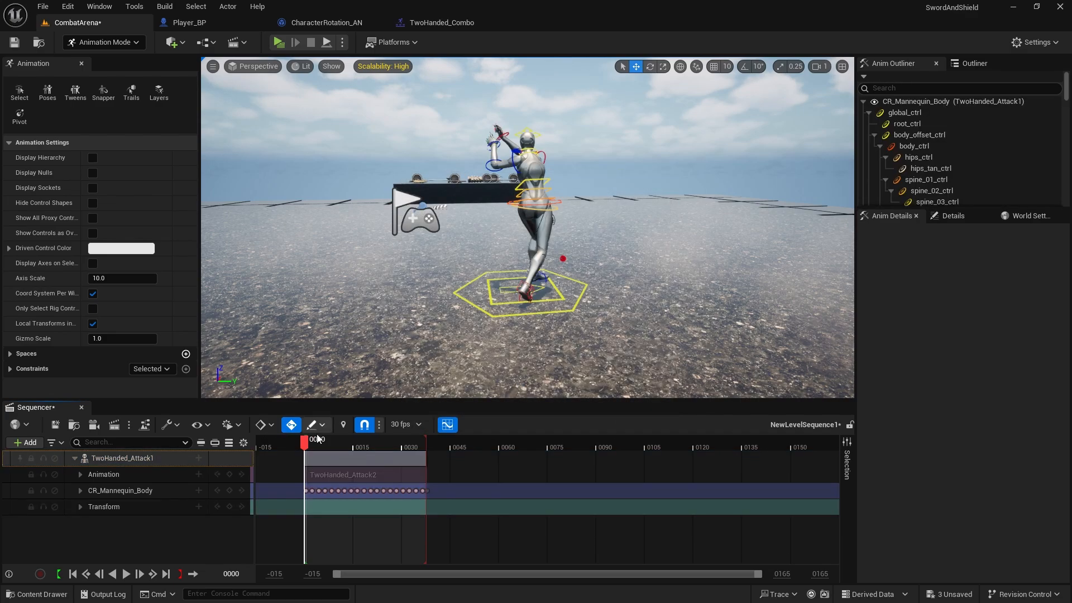
# Step: Delete all Location.Y keys of global_ctrl after frame 3 in the curve editor
pyautogui.moveTo(305, 445)
pyautogui.mouseDown()
pyautogui.moveTo(325, 445)
pyautogui.moveTo(313, 442)
pyautogui.mouseUp()
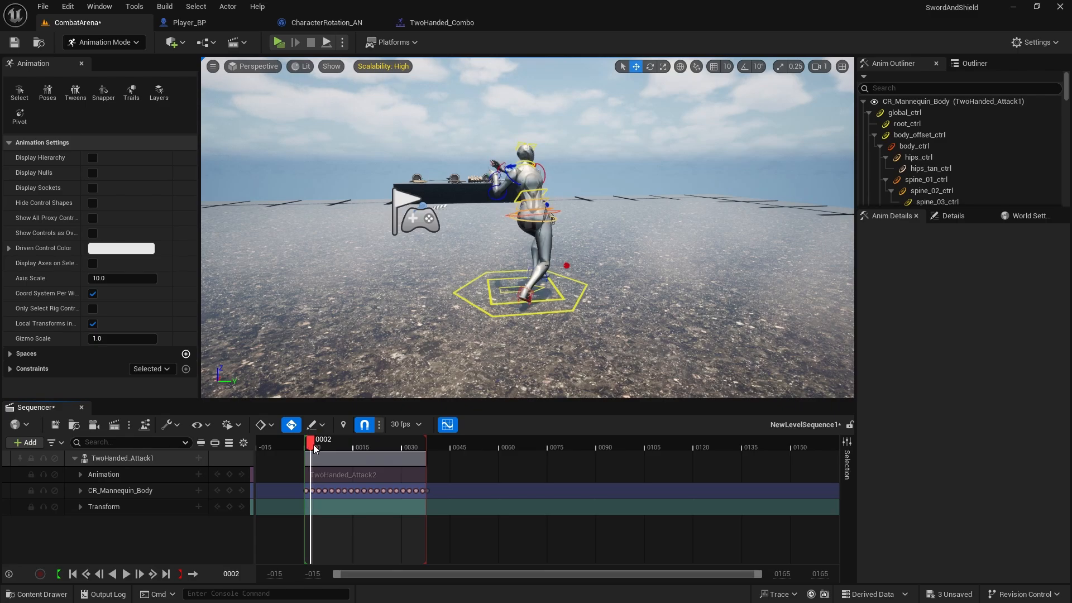
pyautogui.moveTo(313, 445); pyautogui.dragTo(315, 444)
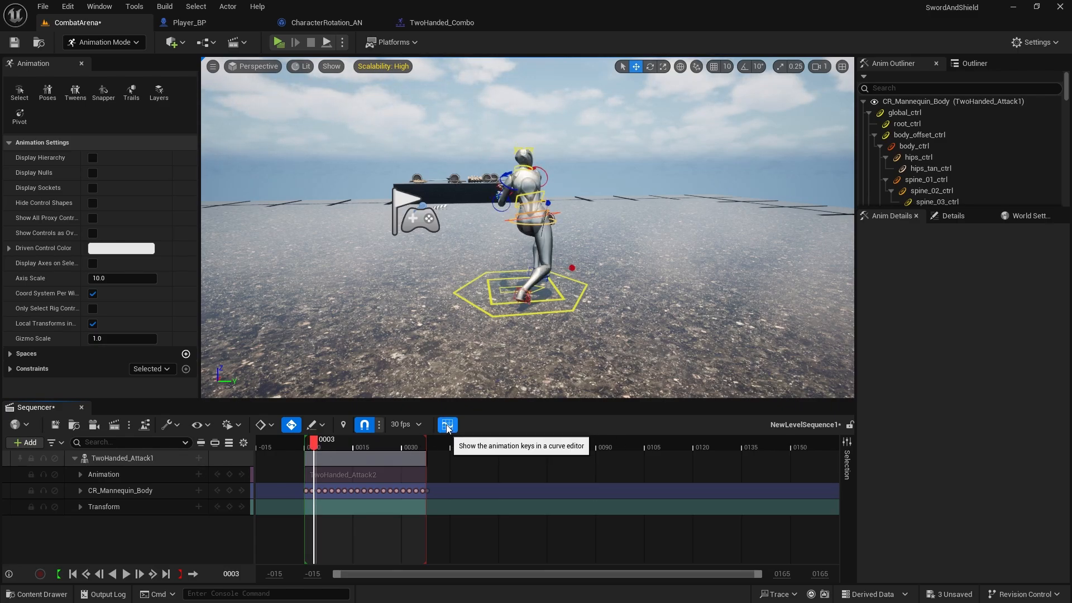
pyautogui.click(907, 111)
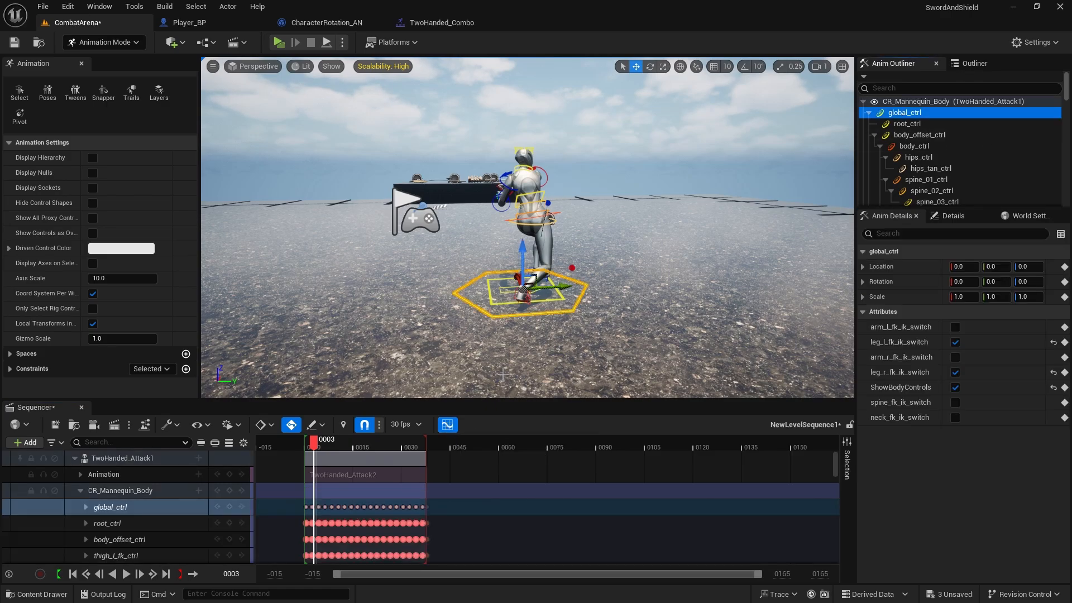
pyautogui.click(449, 427)
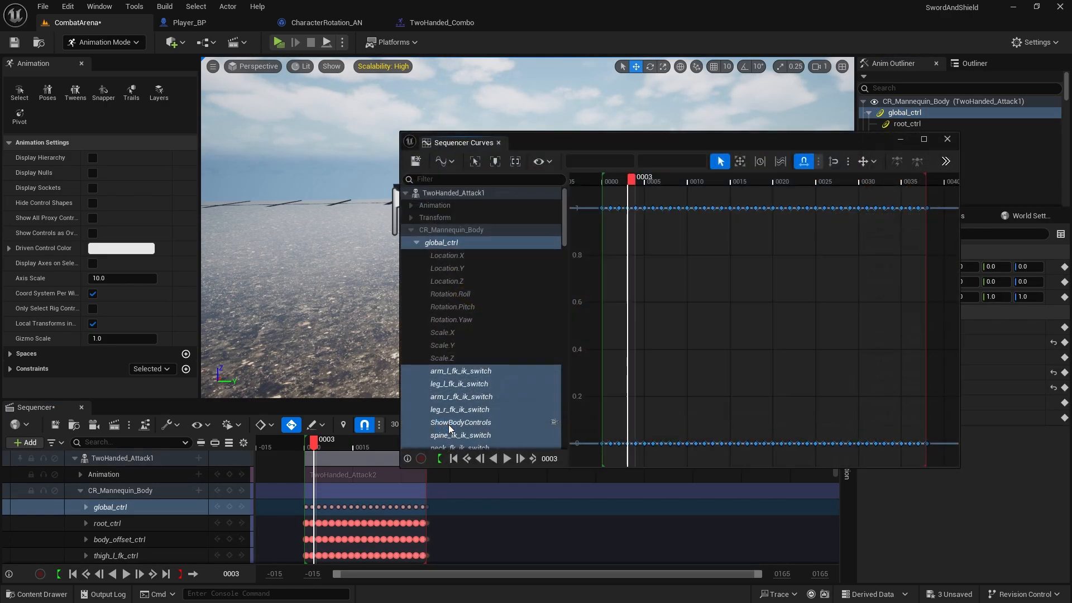
pyautogui.click(447, 270)
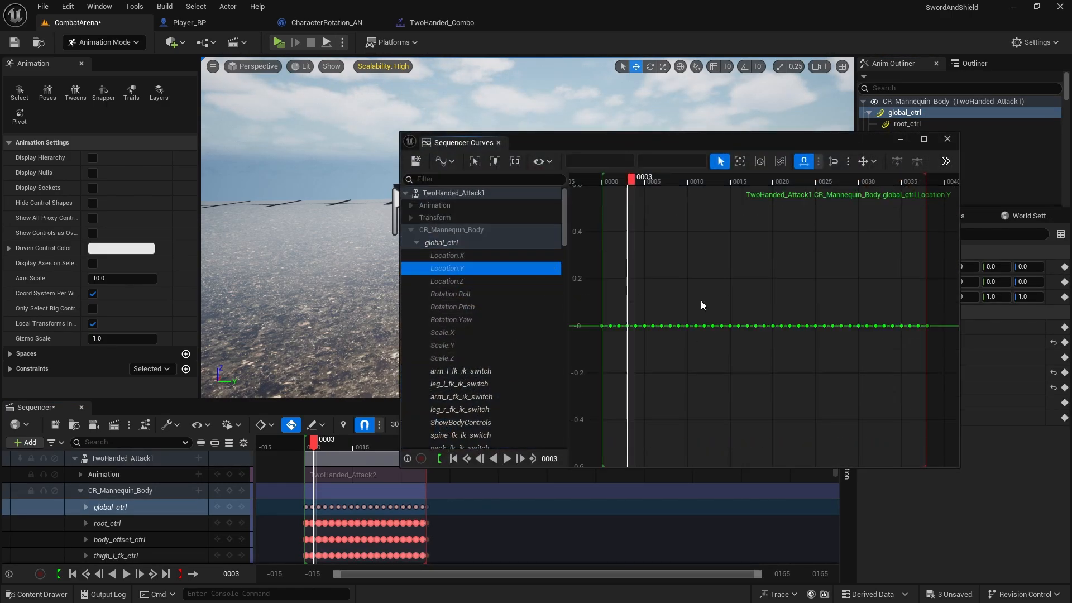
pyautogui.moveTo(634, 334); pyautogui.dragTo(929, 307)
pyautogui.press('Delete')
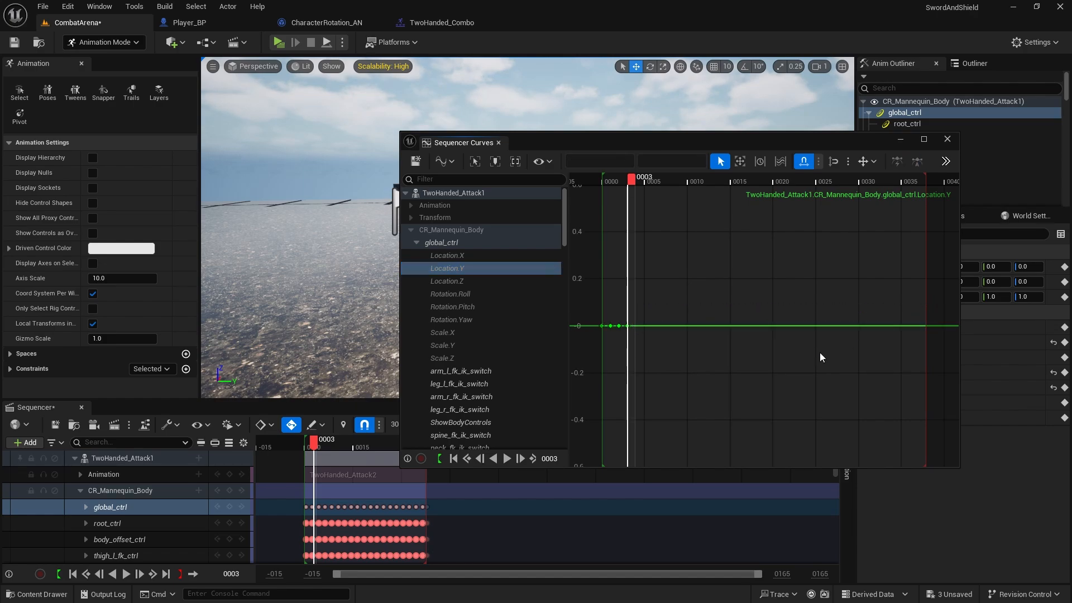
pyautogui.click(900, 139)
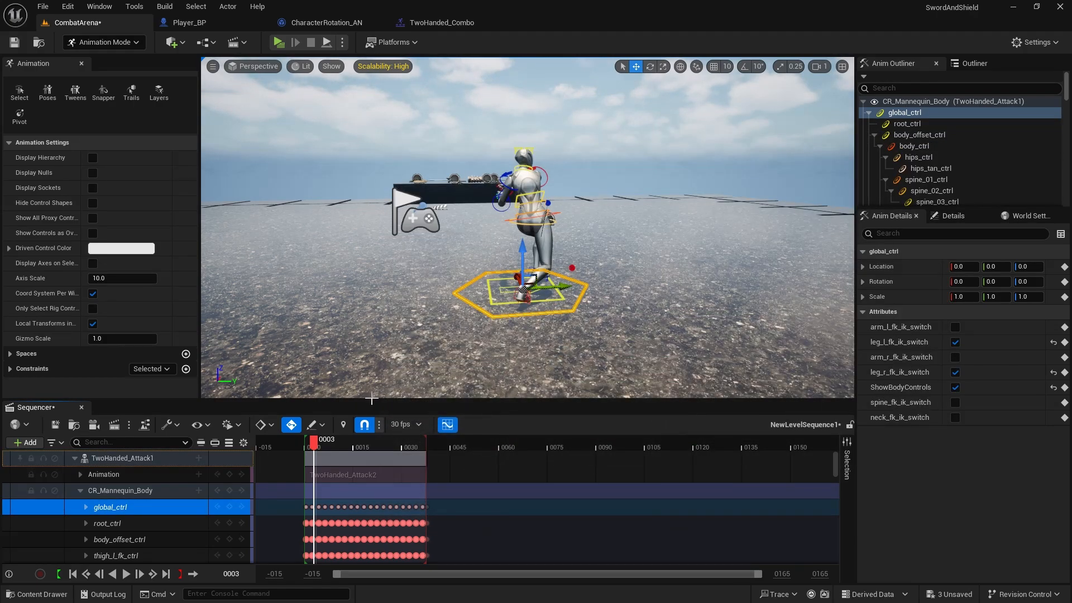
# Step: Key global_ctrl's Y location at 60 on frame 12
pyautogui.moveTo(313, 440); pyautogui.dragTo(345, 443)
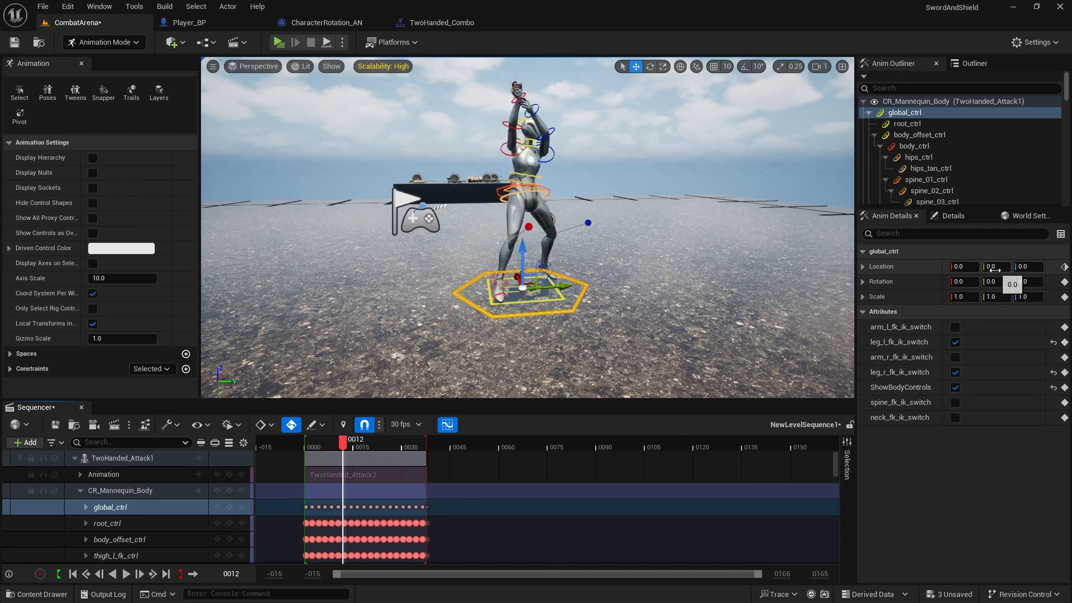
pyautogui.moveTo(994, 268); pyautogui.dragTo(1008, 268)
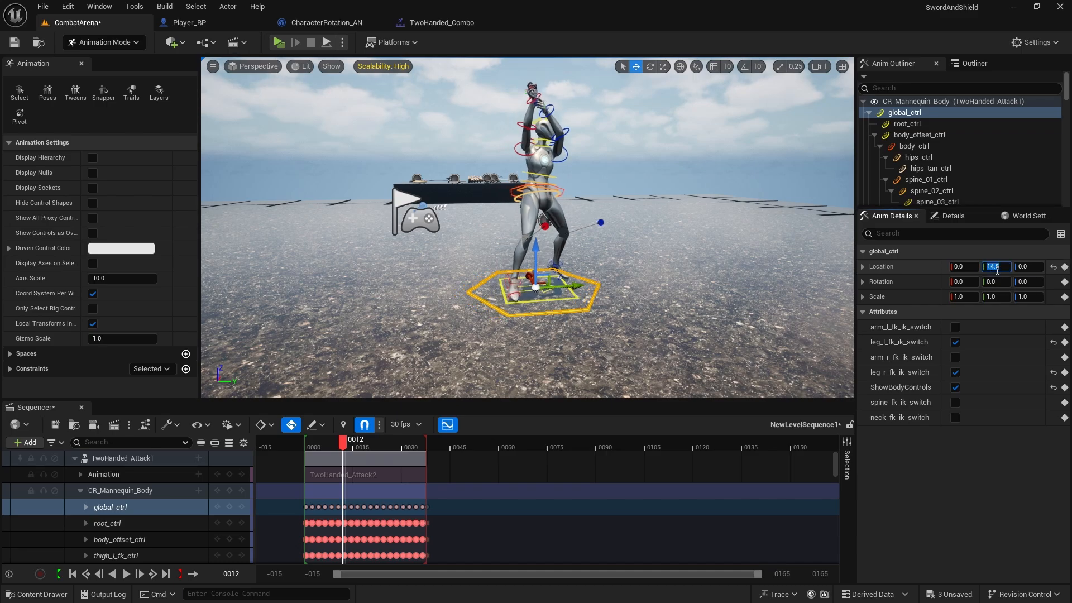
pyautogui.press('Return')
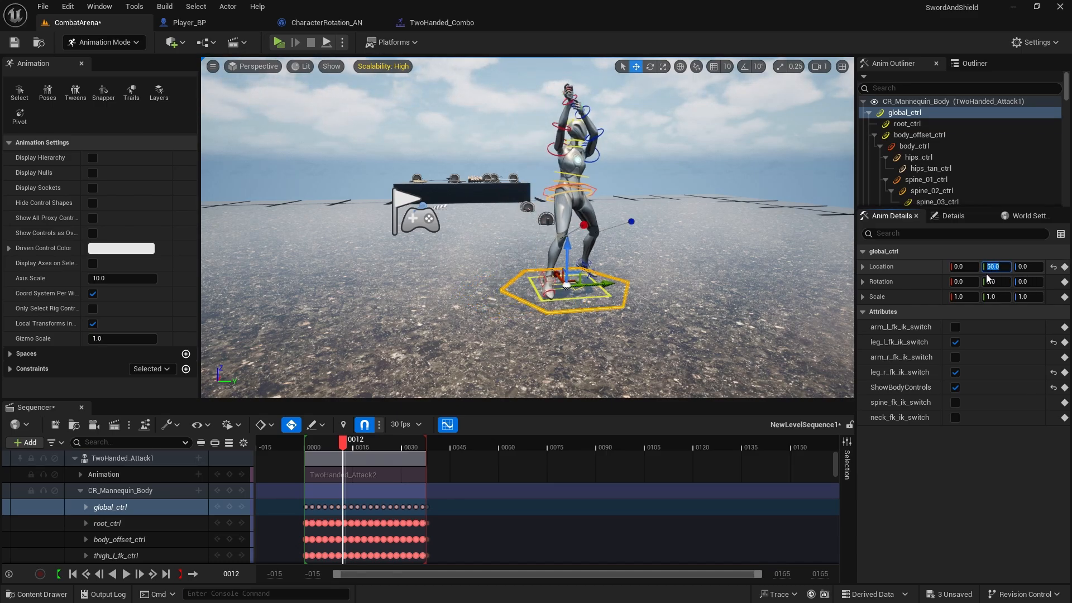
pyautogui.write('60')
pyautogui.press('Return')
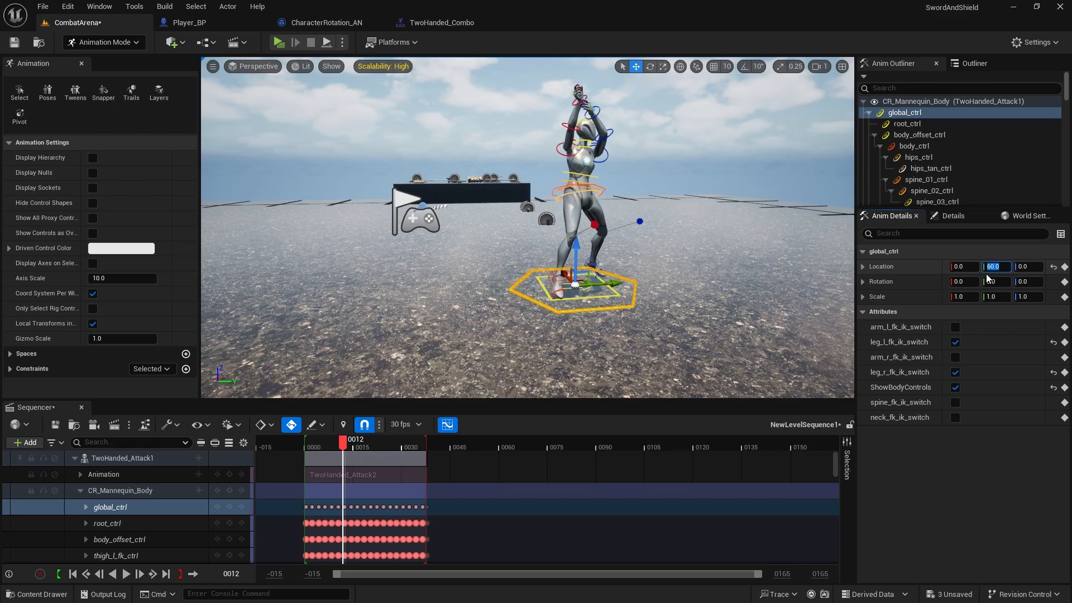
# Step: Play the sequence from frame 0 several times to check the forward movement of the attack
pyautogui.moveTo(351, 453); pyautogui.dragTo(304, 450)
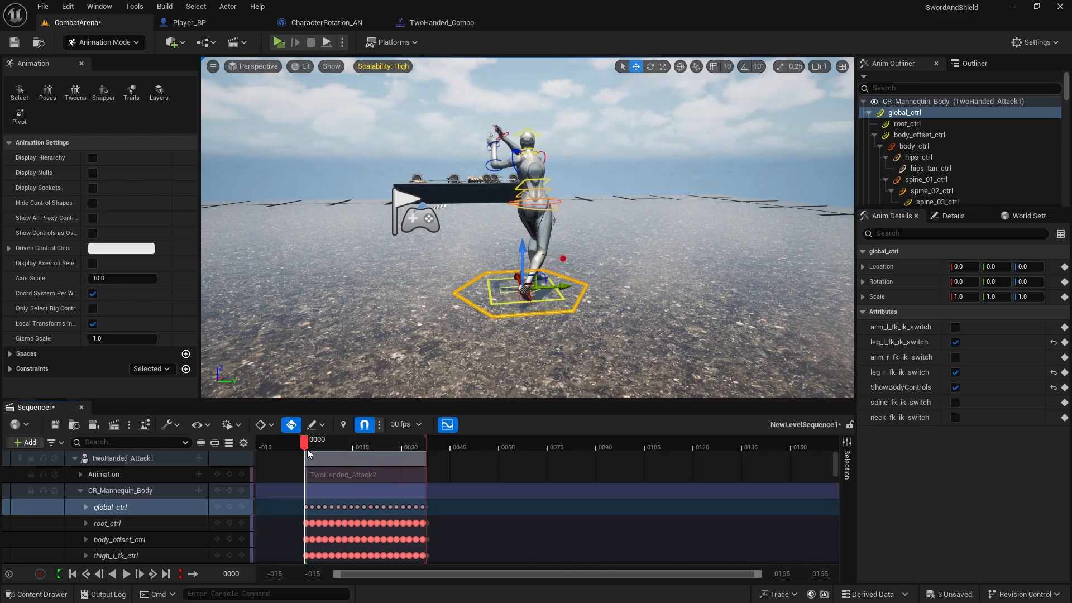
pyautogui.click(126, 575)
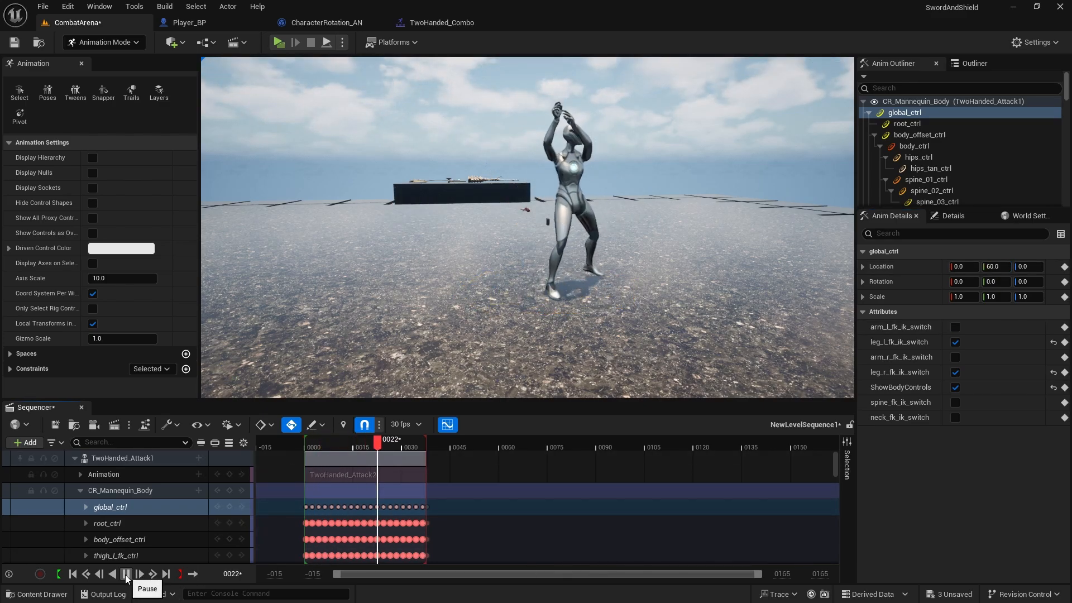
pyautogui.moveTo(426, 444); pyautogui.dragTo(305, 453)
pyautogui.click(126, 575)
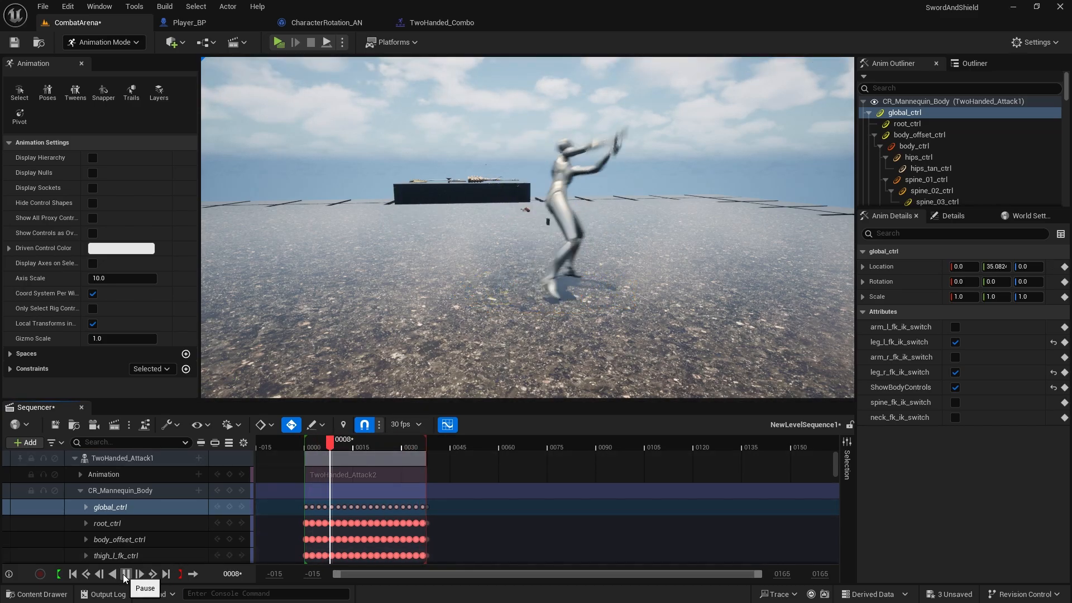
pyautogui.click(125, 575)
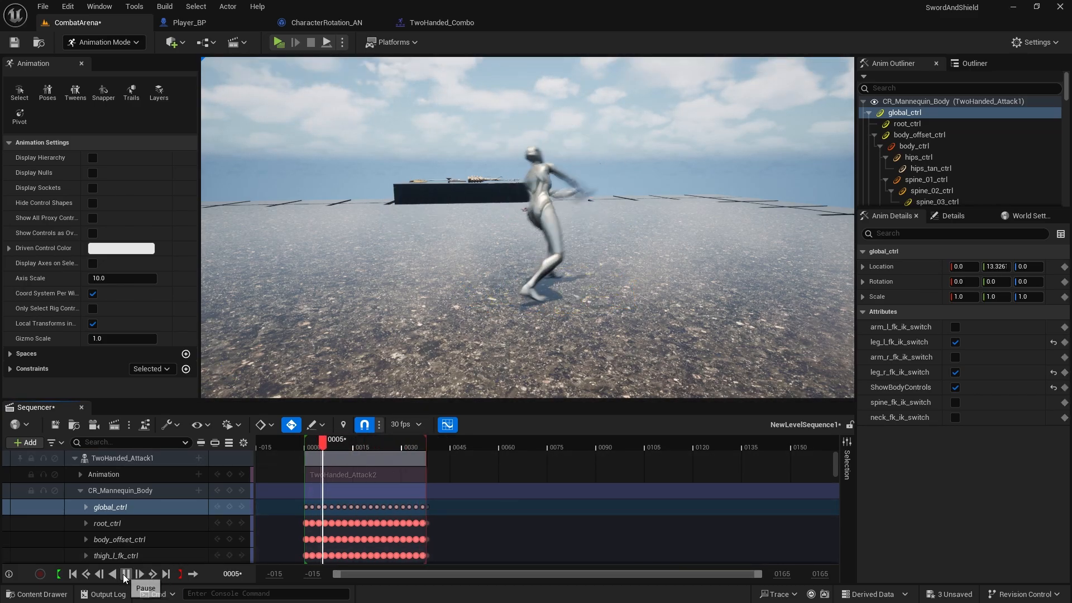
pyautogui.click(125, 574)
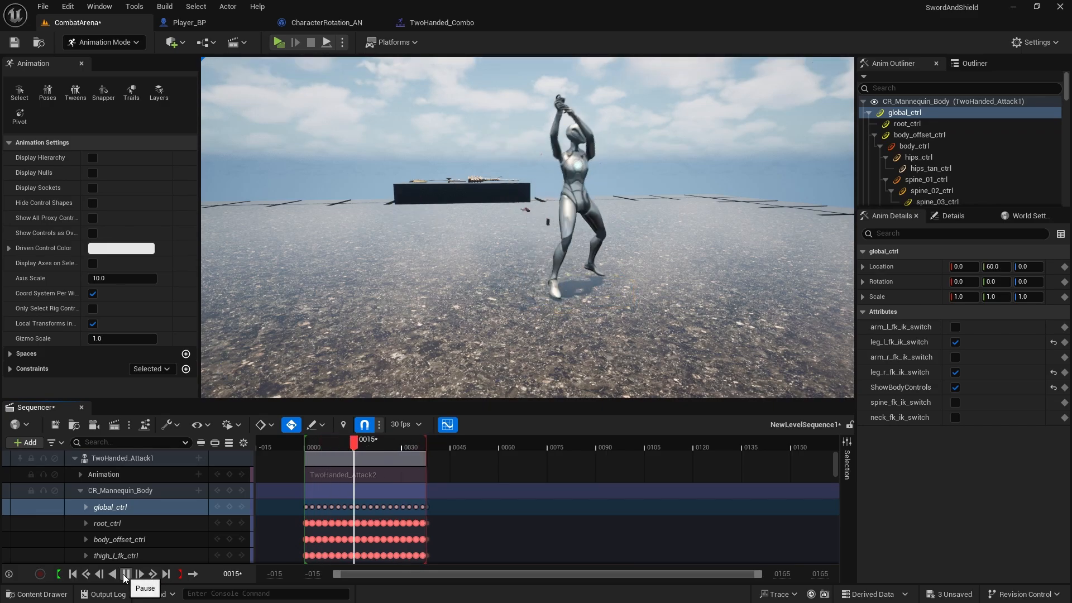
# Step: Bake the actor to an animation sequence named TwoHanded_Attack2_Move in the ThirdPerson/Animation/TwoHanded folder
pyautogui.click(126, 460)
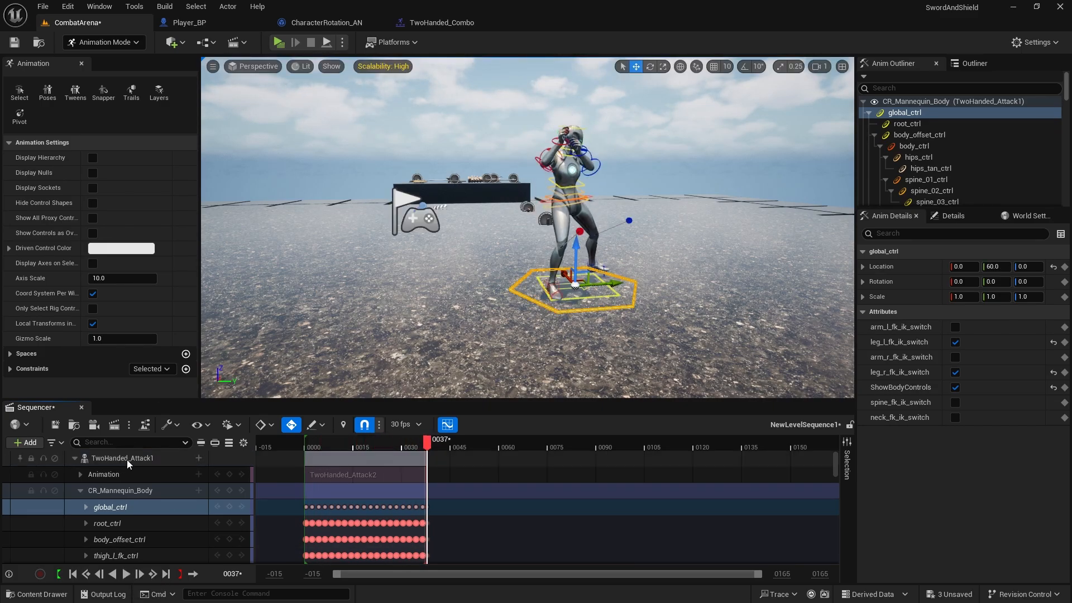
pyautogui.rightClick(116, 461)
pyautogui.moveTo(202, 221)
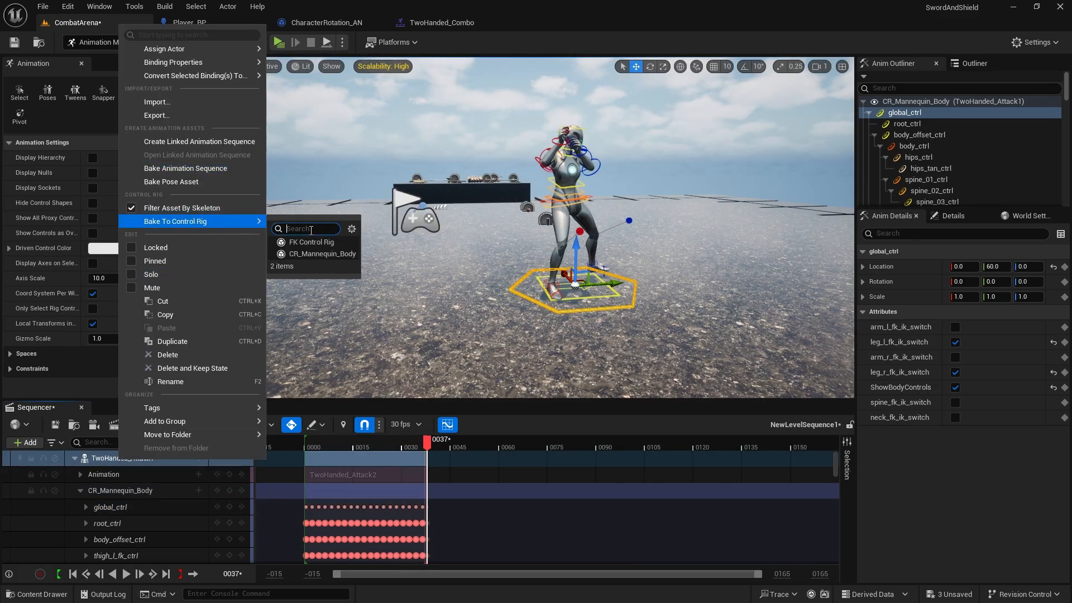
pyautogui.click(183, 169)
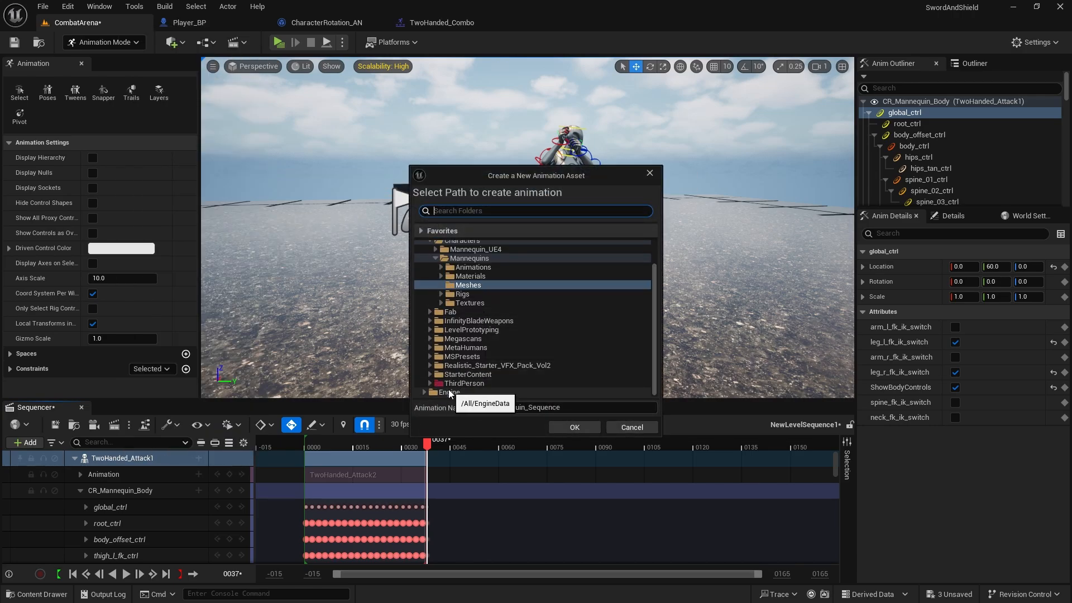
pyautogui.click(429, 383)
pyautogui.scroll(-3, 441, 363)
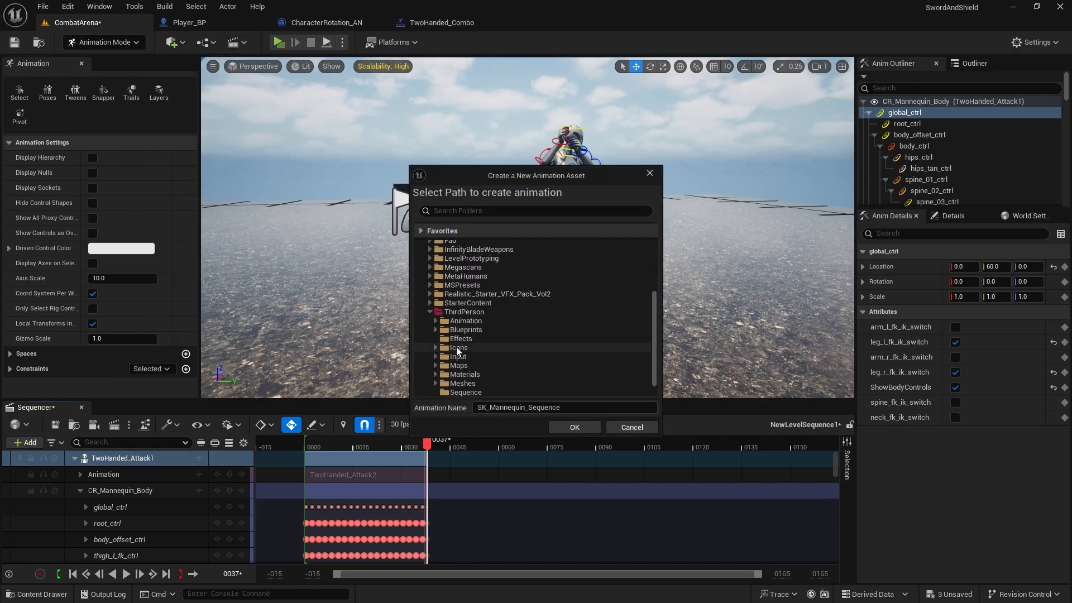
pyautogui.click(435, 322)
pyautogui.scroll(-4, 494, 341)
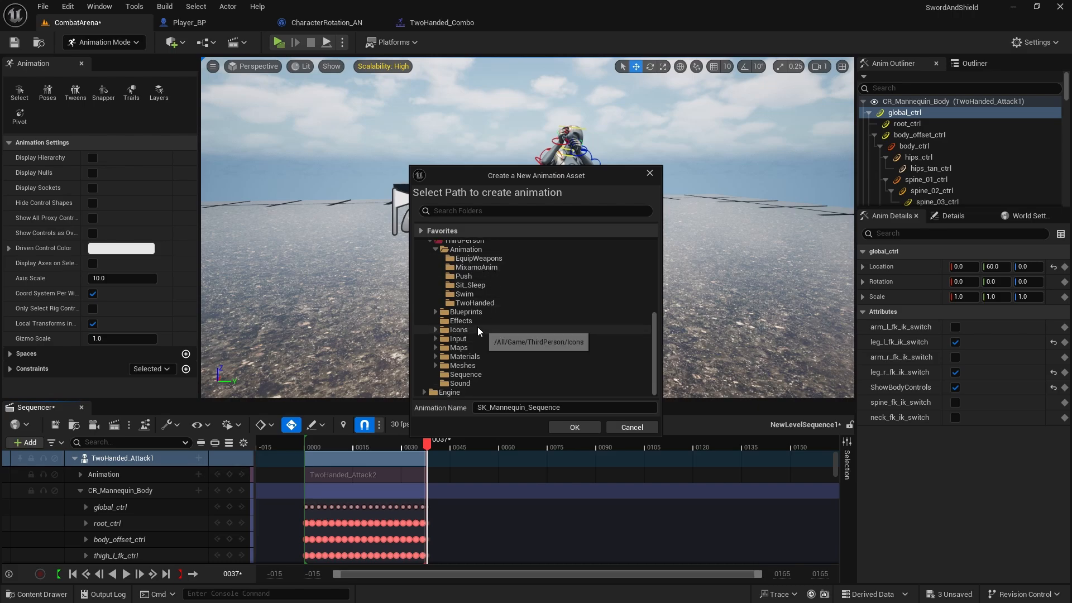
pyautogui.click(476, 304)
pyautogui.click(572, 407)
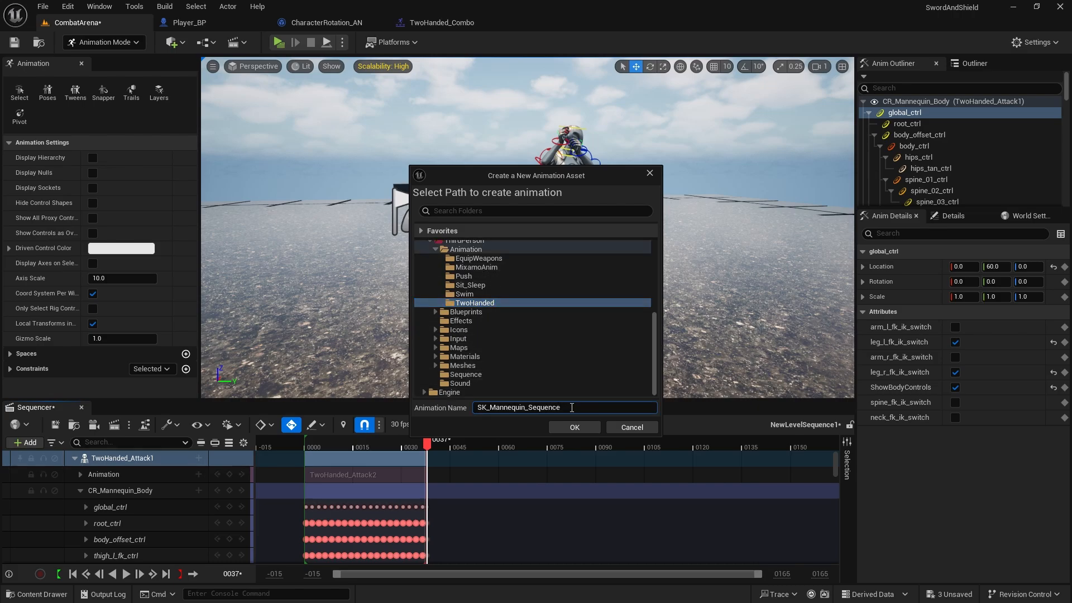
pyautogui.hotkey('ctrl', 'a')
pyautogui.write('TwoHanded')
pyautogui.click(571, 427)
pyautogui.click(520, 426)
# Step: Delete the TwoHanded_Attack1 actor with its tracks from the sequence and add the same actor again
pyautogui.click(151, 457)
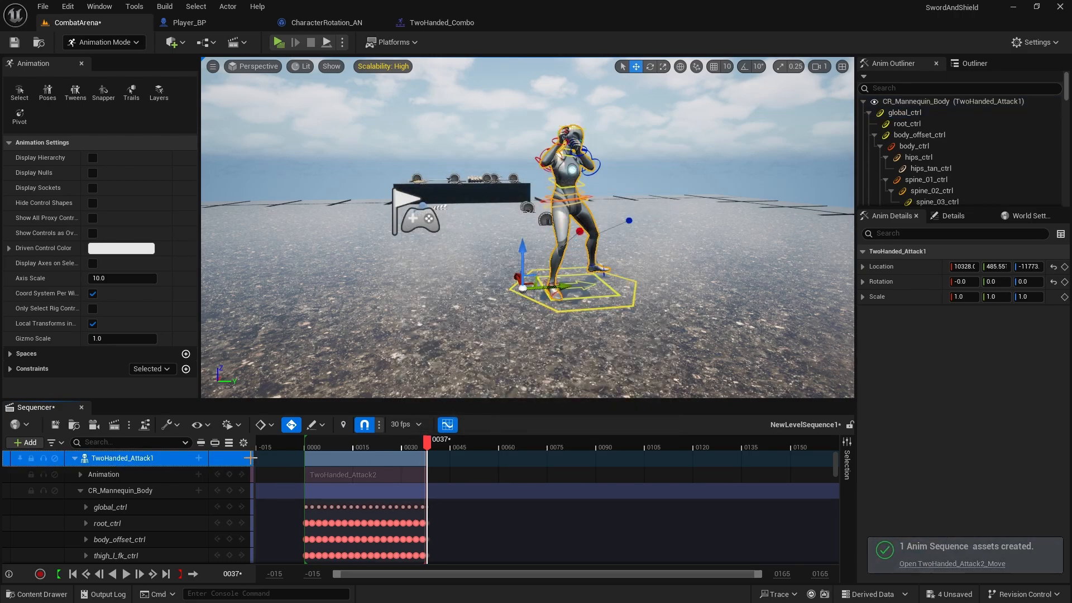
pyautogui.press('Delete')
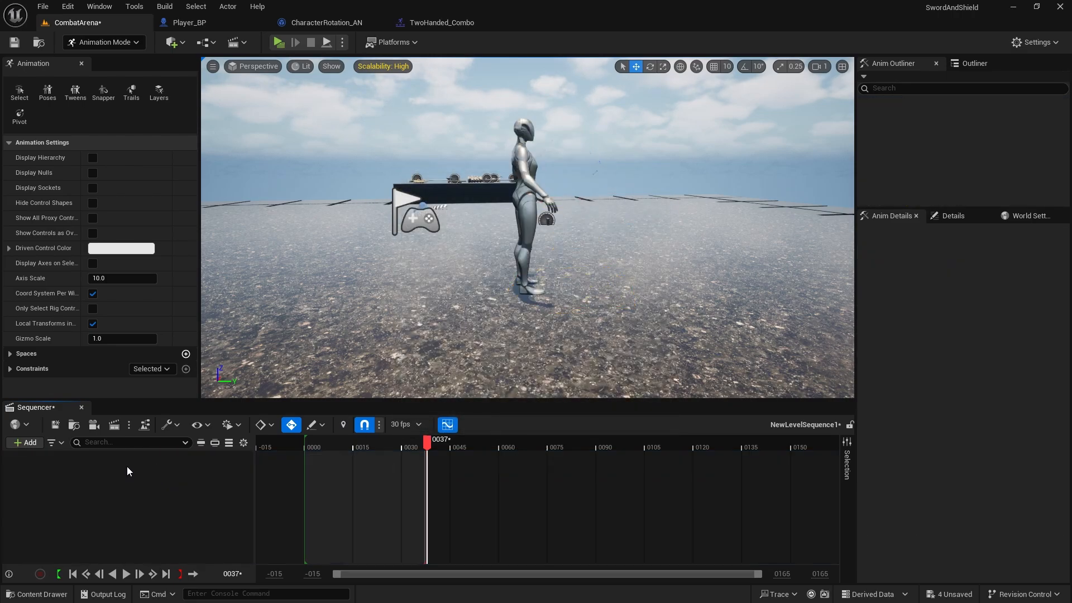
pyautogui.click(22, 442)
pyautogui.moveTo(111, 236)
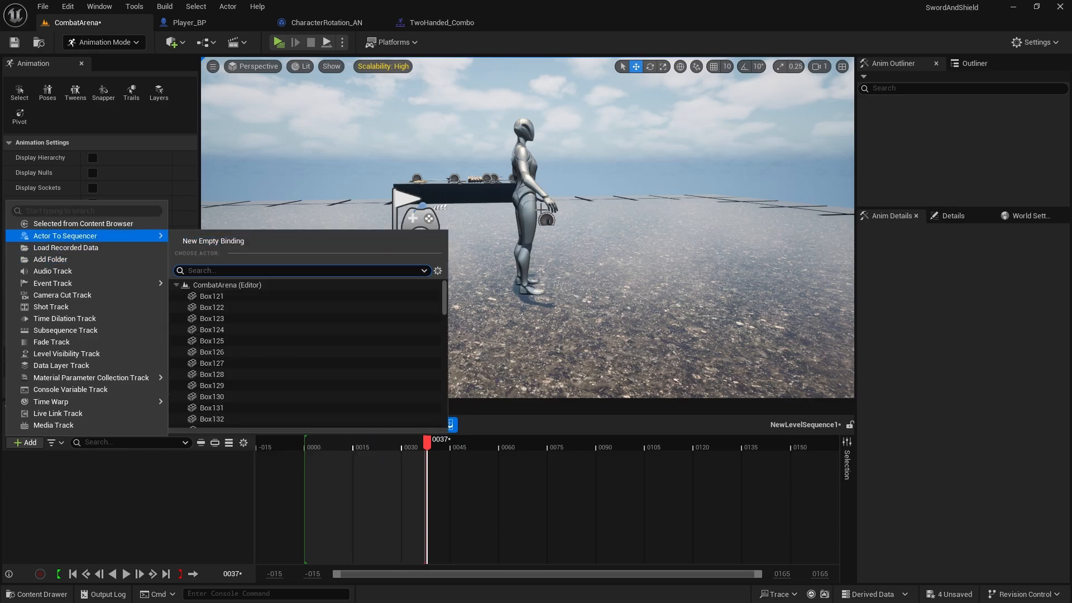
pyautogui.click(535, 205)
pyautogui.click(40, 441)
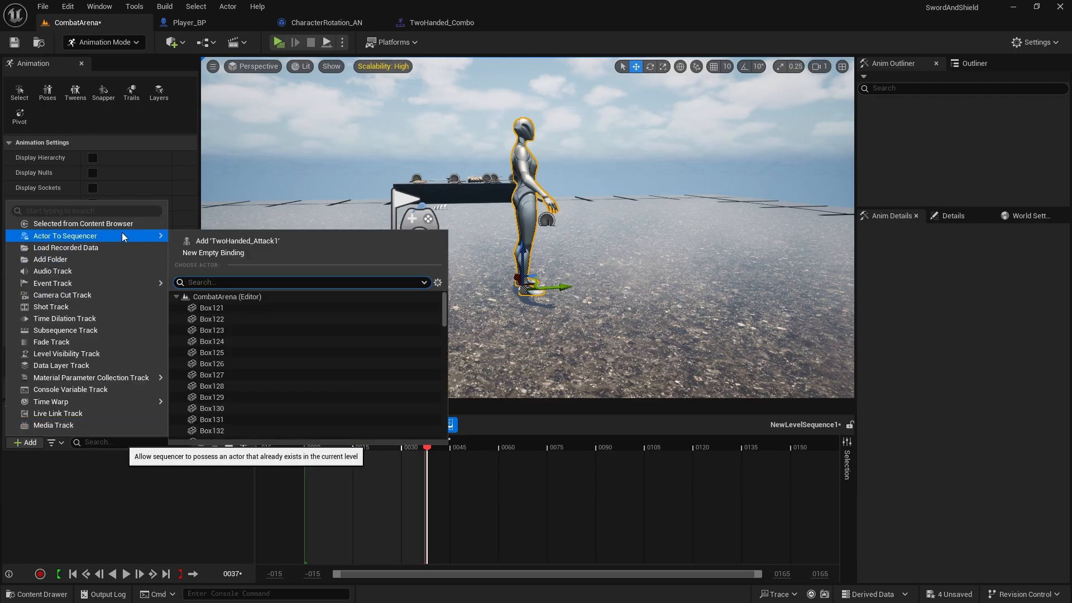
pyautogui.click(202, 241)
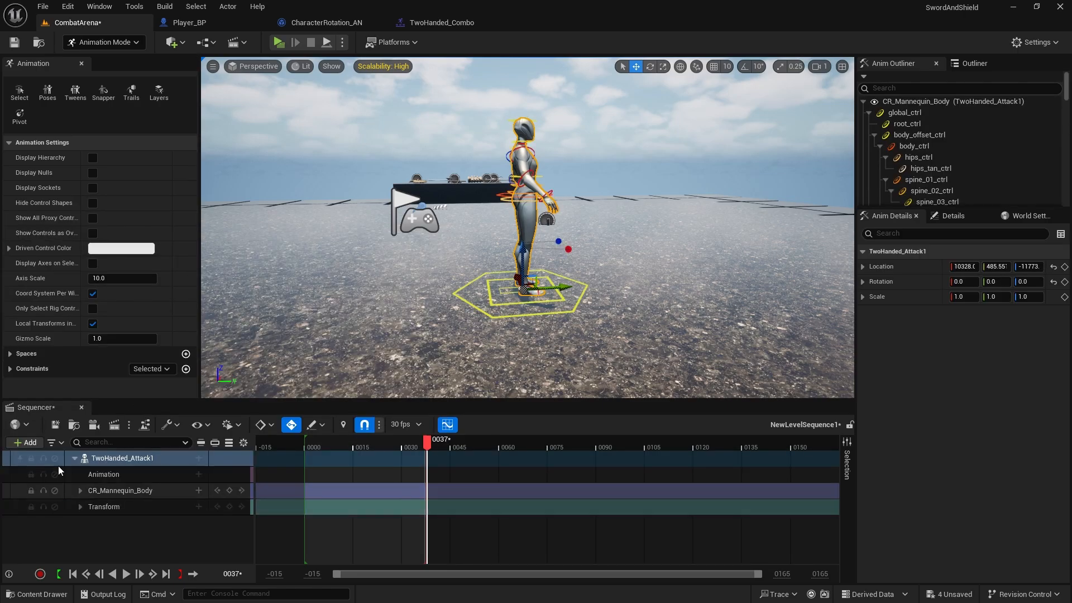
# Step: Delete the CR_Mannequin_Body control rig track from the re-added TwoHanded_Attack1 actor
pyautogui.click(160, 474)
pyautogui.click(160, 490)
pyautogui.press('Delete')
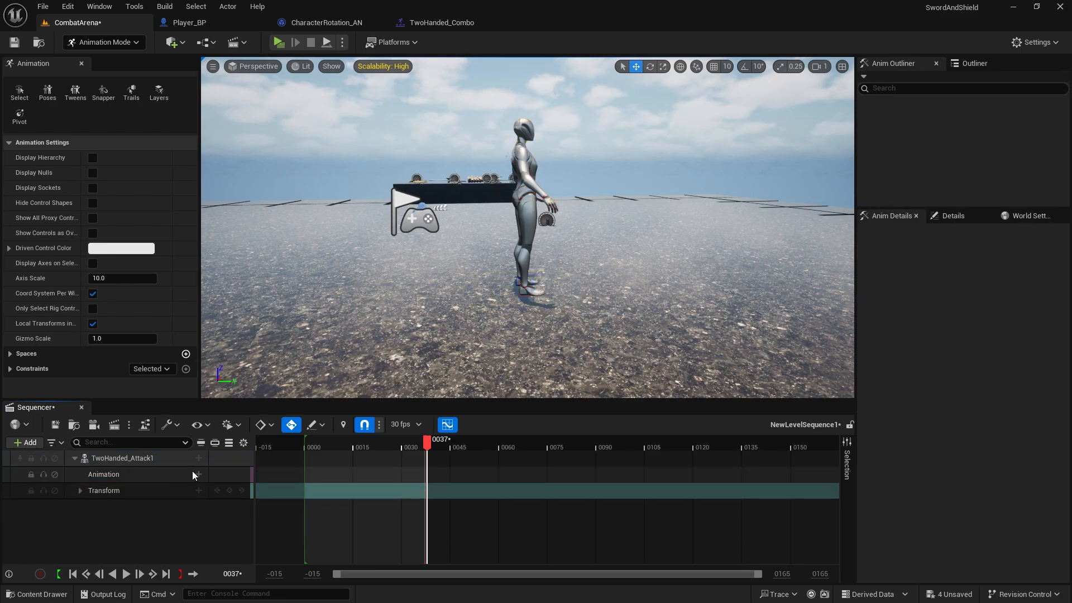
# Step: Add the TwoHanded_Attack3 animation to the actor's Animation track and move its clip to start at frame 0
pyautogui.click(199, 474)
pyautogui.write('a')
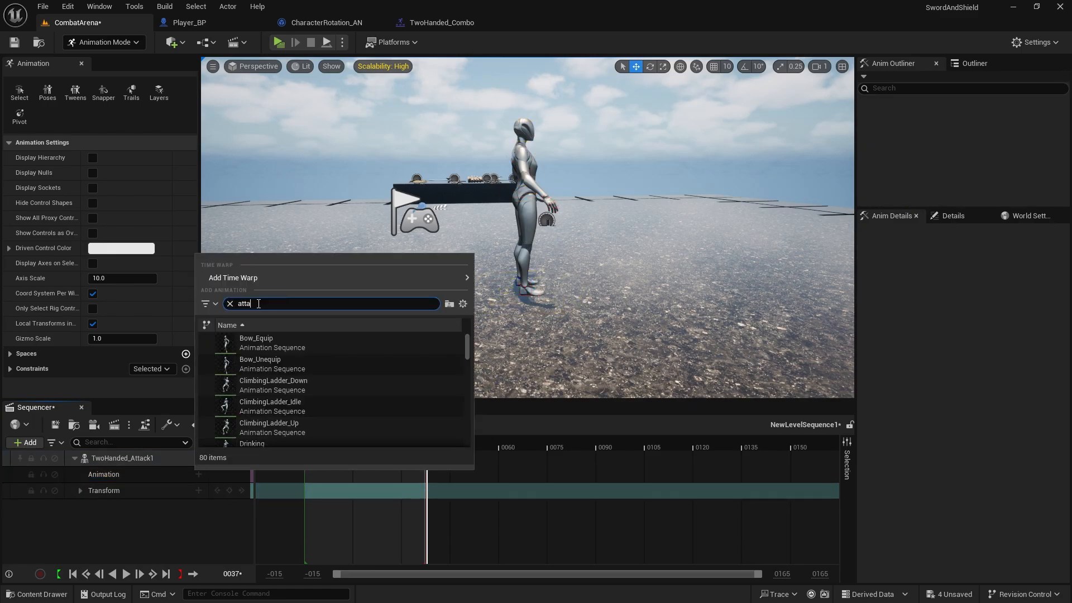
pyautogui.write('nded_Attack')
pyautogui.click(262, 387)
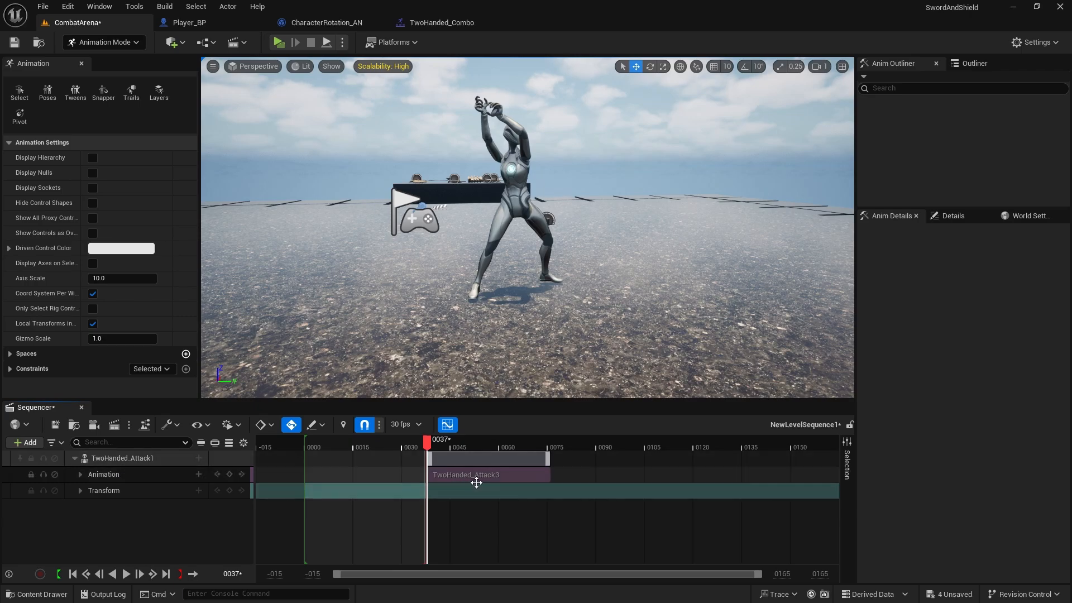
pyautogui.click(311, 445)
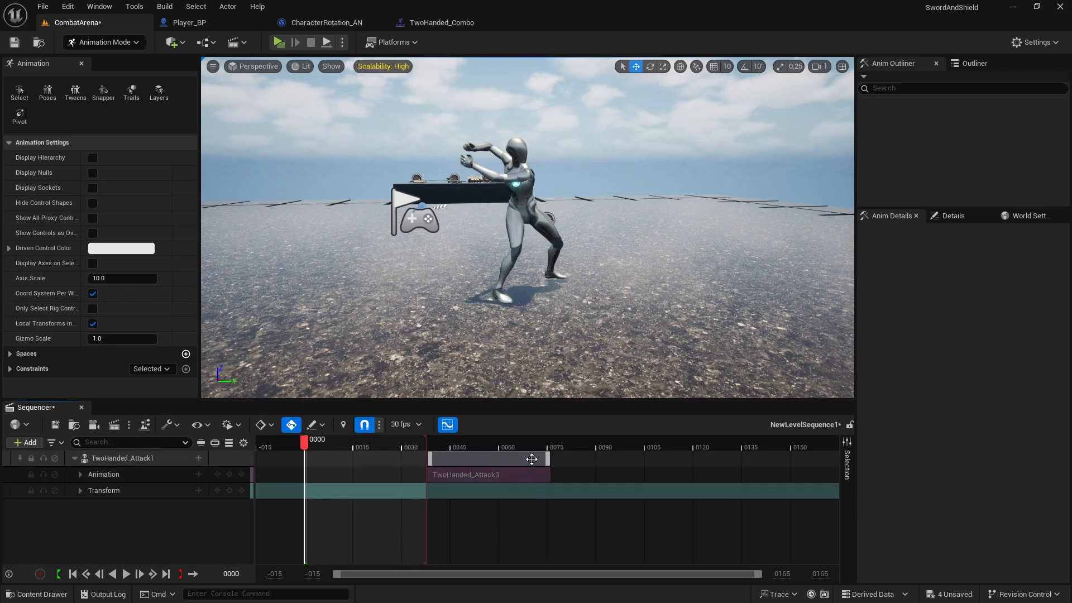
pyautogui.moveTo(507, 460); pyautogui.dragTo(384, 461)
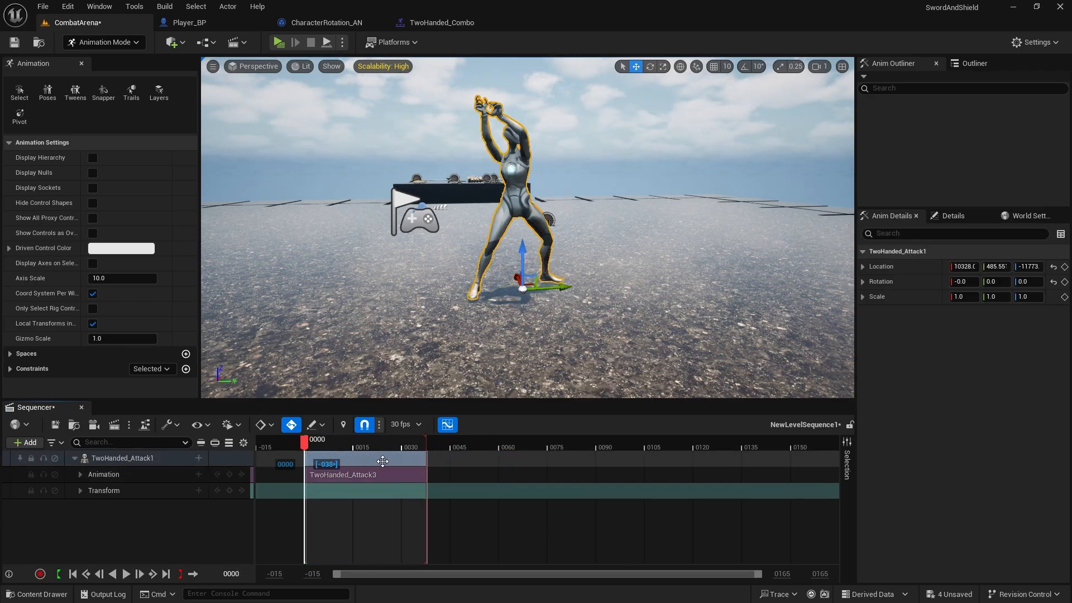
pyautogui.moveTo(304, 444)
pyautogui.mouseDown()
pyautogui.moveTo(407, 441)
pyautogui.moveTo(268, 441)
pyautogui.moveTo(305, 441)
pyautogui.mouseUp()
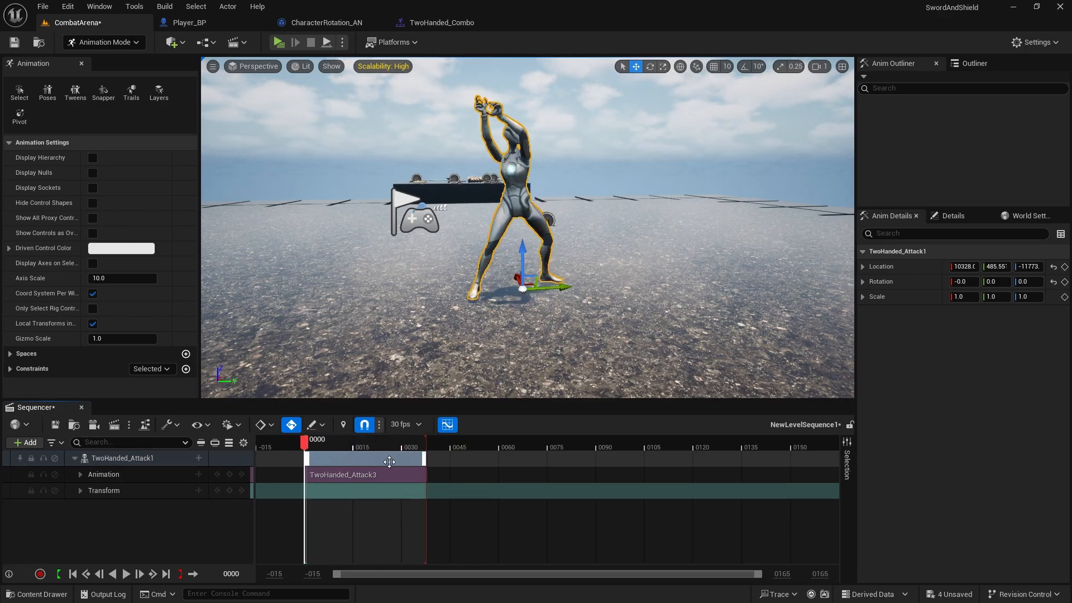
# Step: Bake the TwoHanded_Attack1 actor to the CR_Mannequin_Body control rig with Reset Controls on and Reduce Keys off
pyautogui.rightClick(142, 460)
pyautogui.moveTo(246, 222)
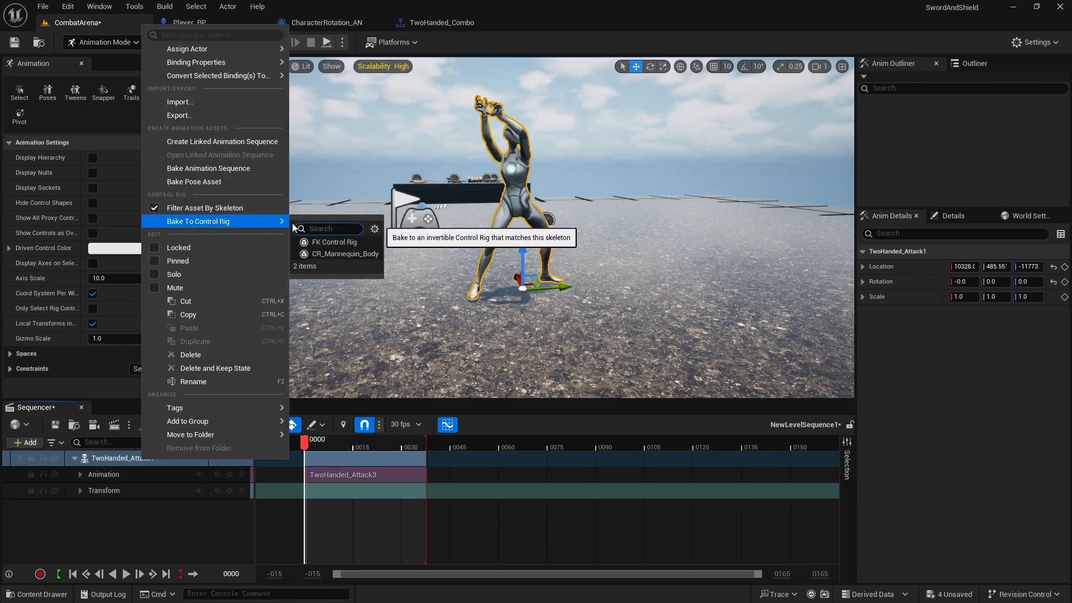
pyautogui.click(323, 255)
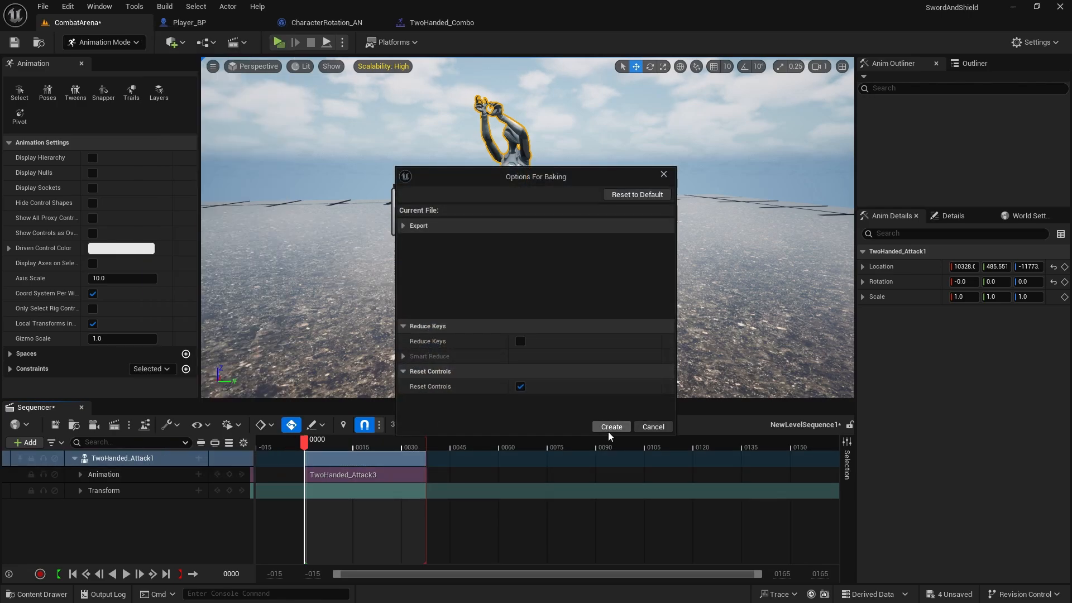
pyautogui.click(610, 426)
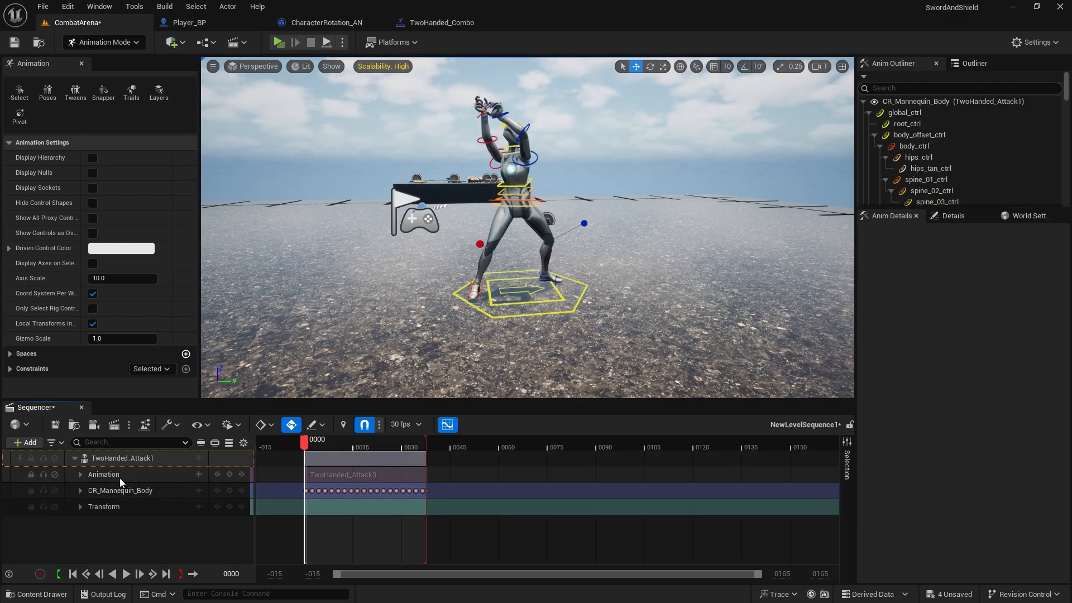
pyautogui.click(123, 492)
pyautogui.press('Delete')
pyautogui.click(178, 476)
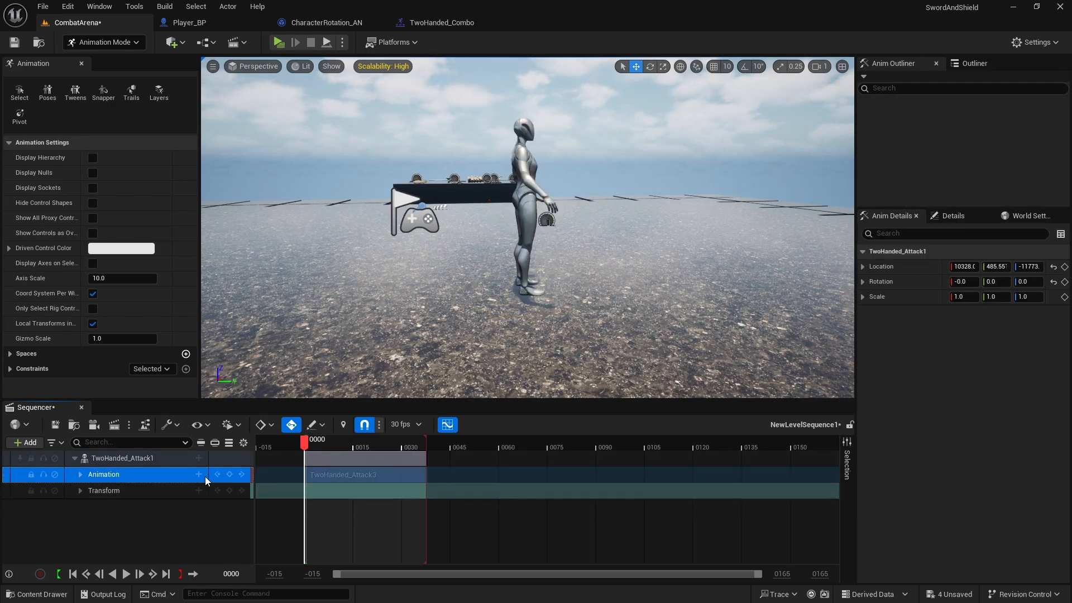
pyautogui.click(198, 474)
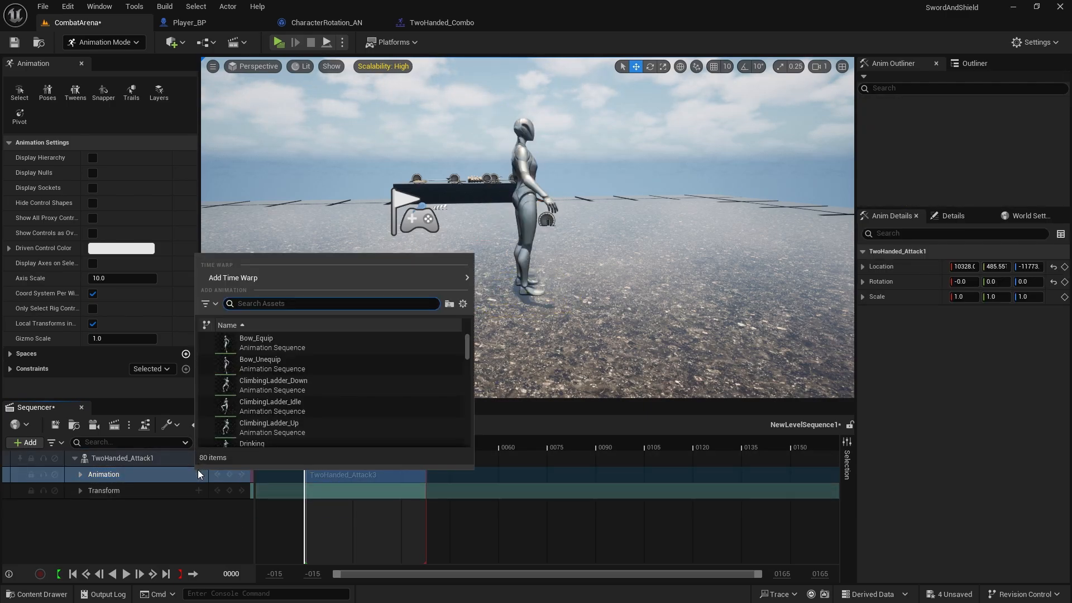
pyautogui.click(170, 509)
pyautogui.hotkey('ctrl', 'z')
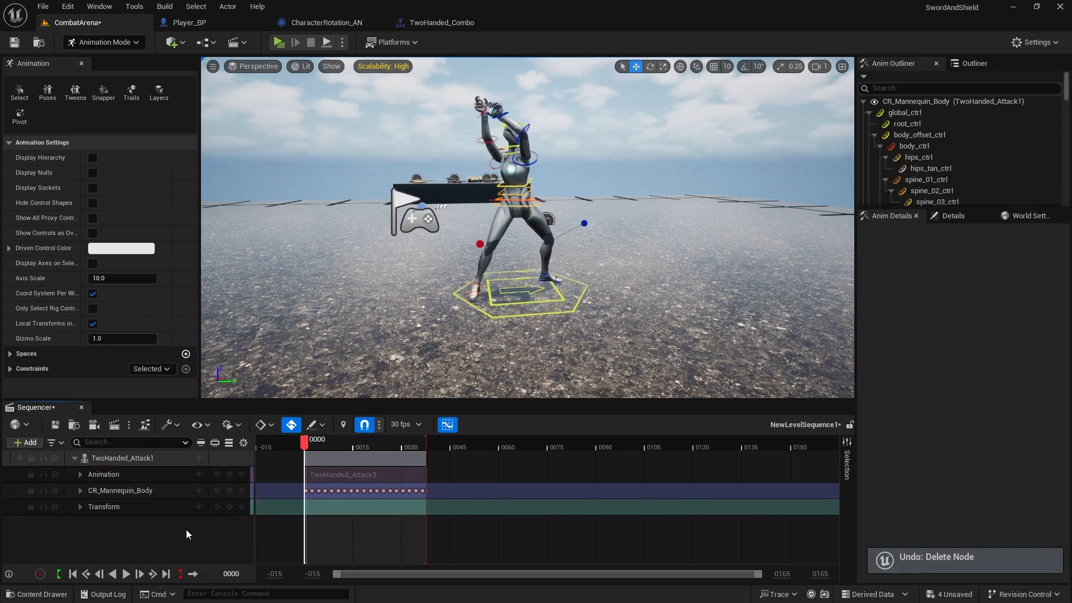
# Step: Delete all Location.Y keys of global_ctrl after frame 3 in the Sequencer curve editor
pyautogui.moveTo(305, 443); pyautogui.dragTo(317, 450)
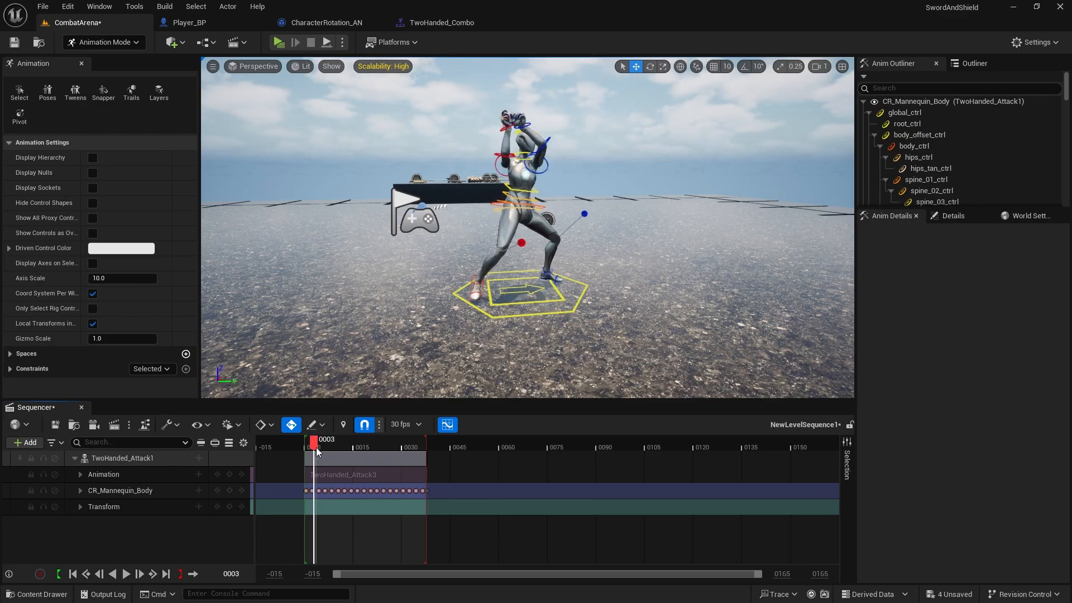
pyautogui.click(449, 425)
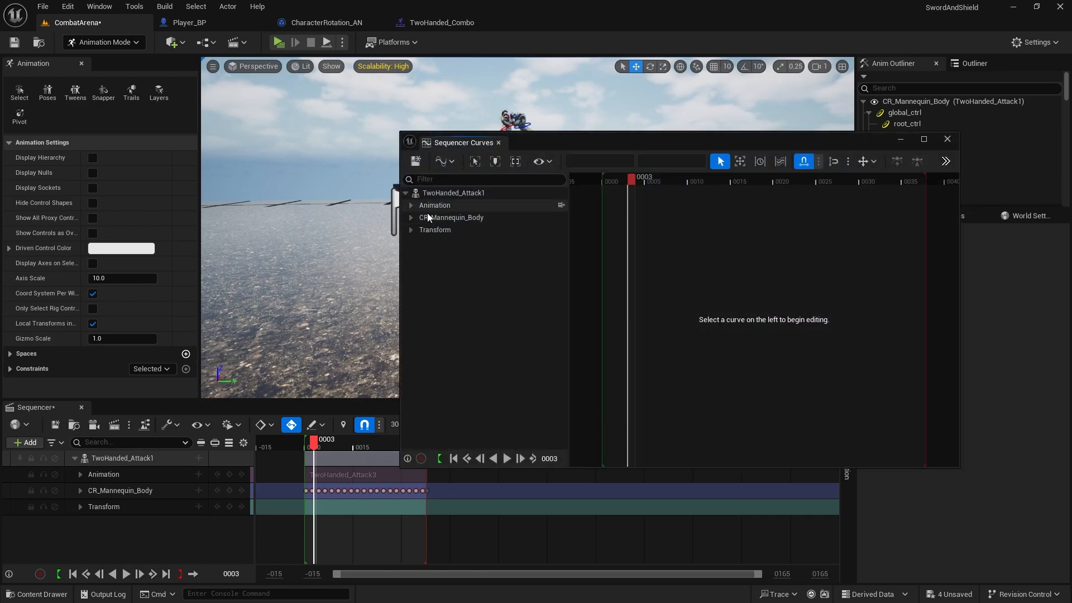
pyautogui.click(947, 140)
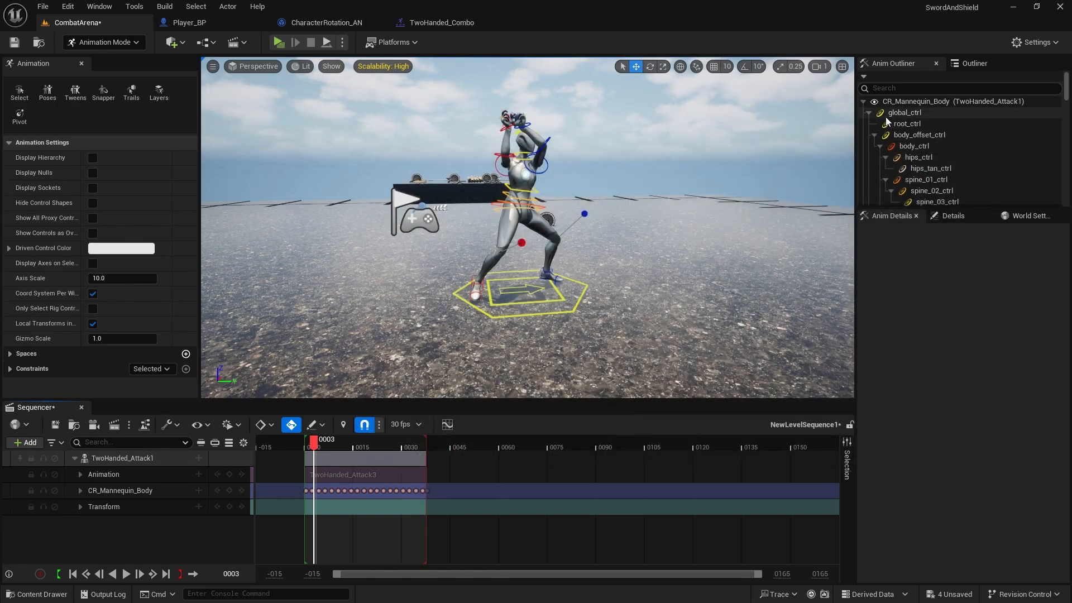
pyautogui.click(884, 112)
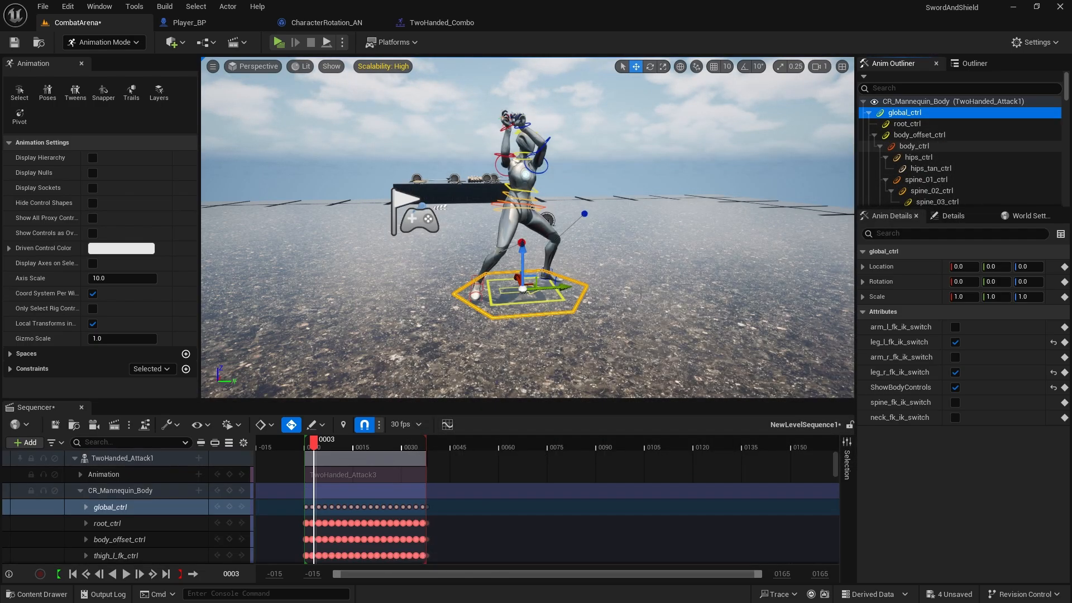
pyautogui.click(447, 425)
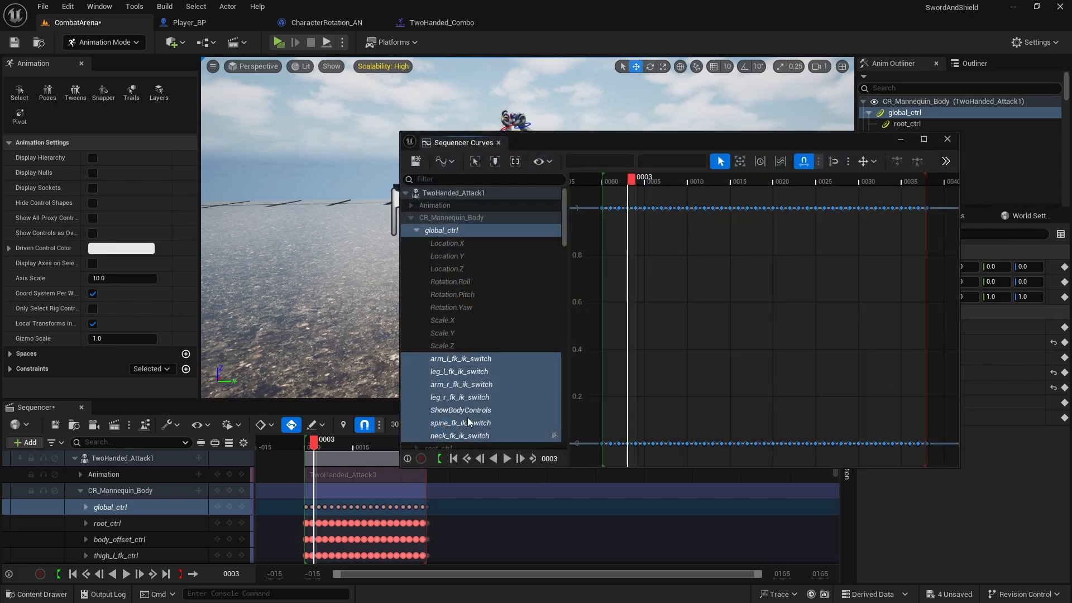
pyautogui.click(447, 256)
pyautogui.moveTo(635, 335); pyautogui.dragTo(952, 289)
pyautogui.press('Delete')
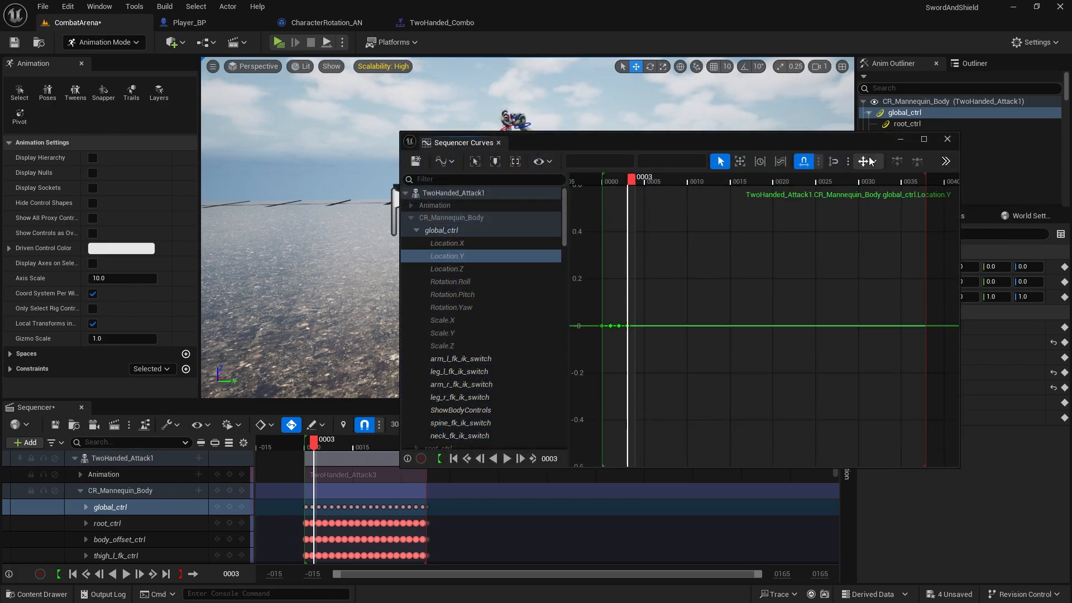
pyautogui.click(901, 140)
# Step: Key the Y location of global_ctrl at 60 on frame 12
pyautogui.moveTo(314, 445); pyautogui.dragTo(344, 441)
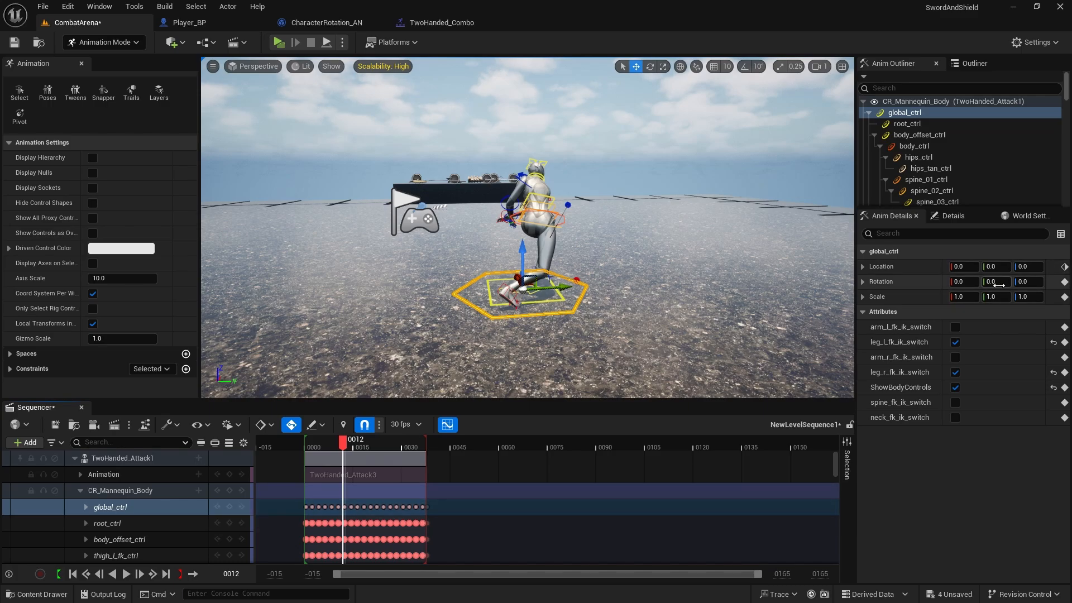
pyautogui.write('0')
pyautogui.press('Return')
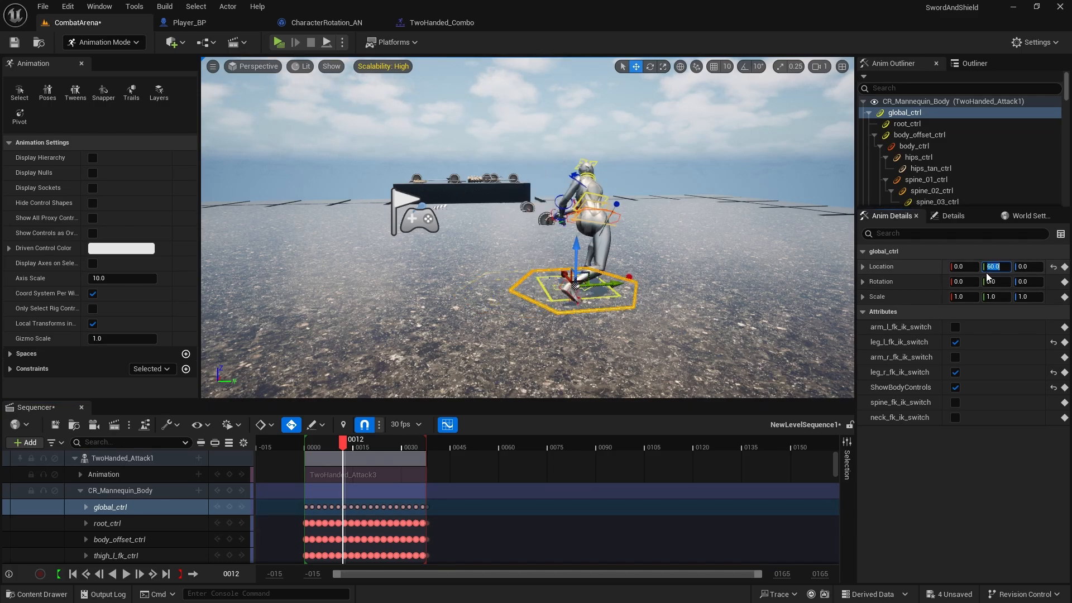
# Step: Play the sequence from frame 0 a few times to check the forward movement of the third attack
pyautogui.moveTo(338, 451); pyautogui.dragTo(304, 451)
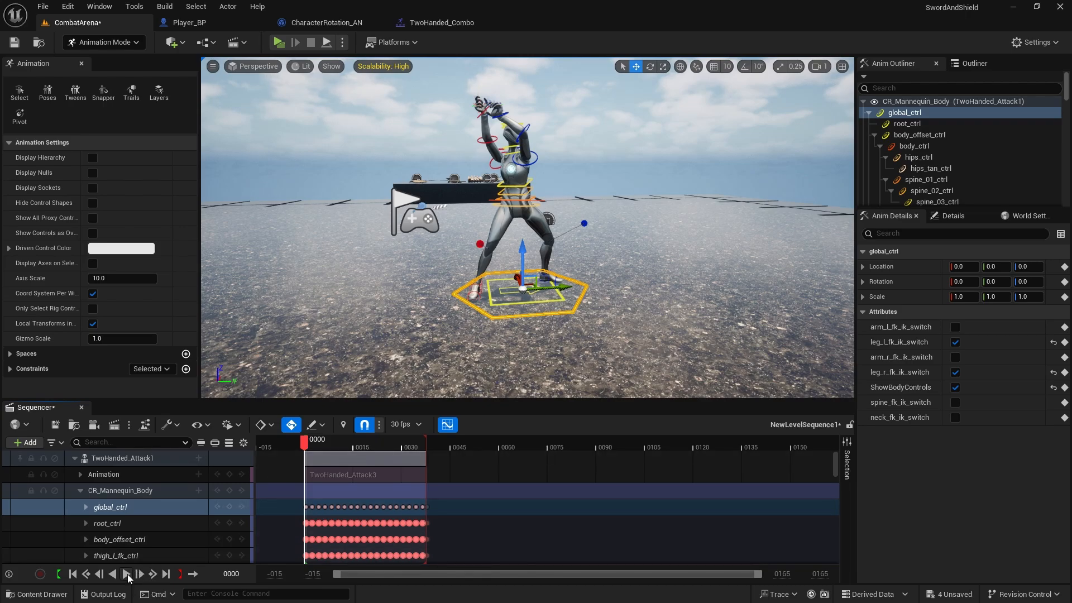
pyautogui.click(127, 573)
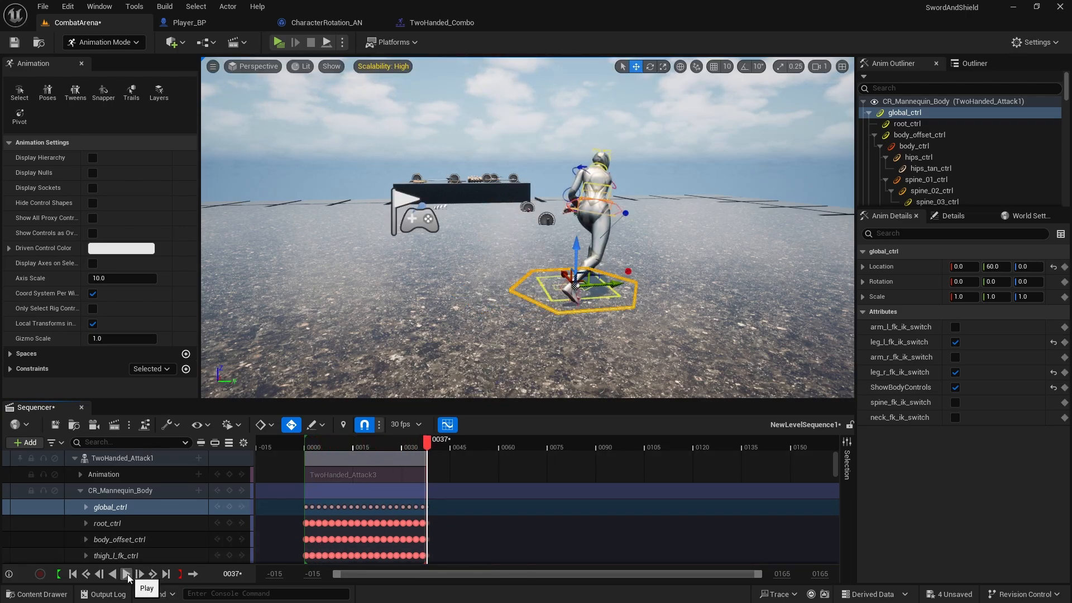
pyautogui.click(127, 575)
pyautogui.moveTo(428, 444); pyautogui.dragTo(307, 445)
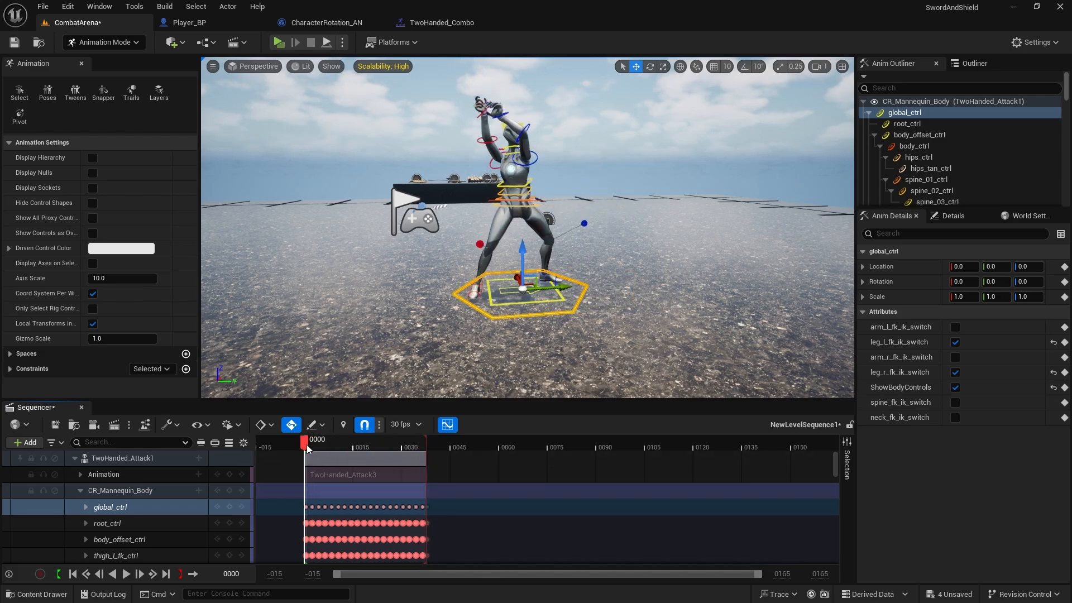
pyautogui.click(125, 575)
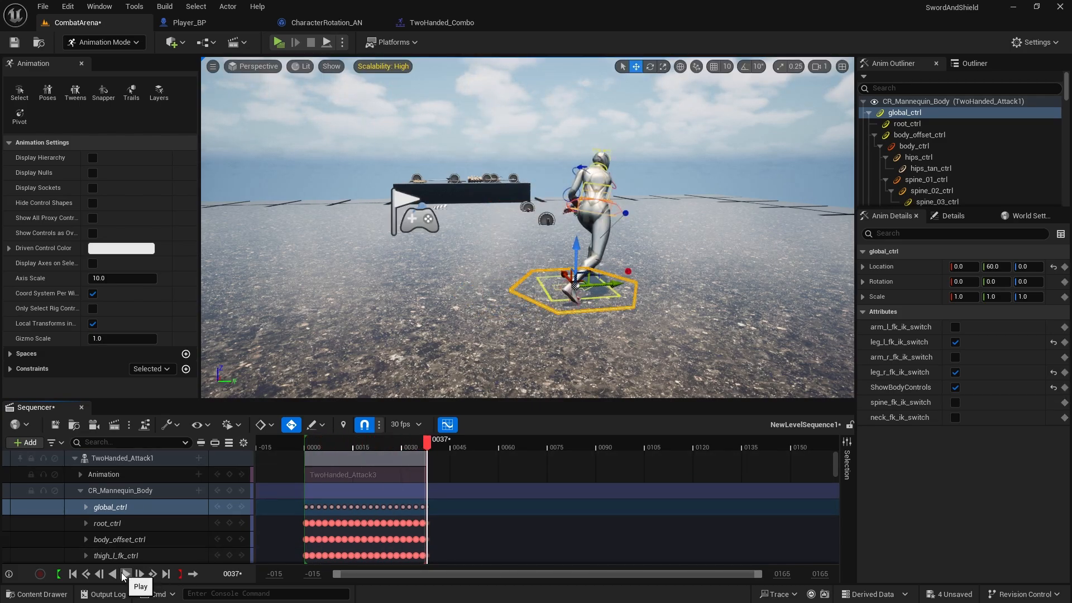
# Step: Bake the actor to an animation sequence named TwoHanded_Attack3_Move in the ThirdPerson/Animation/TwoHanded folder
pyautogui.rightClick(112, 458)
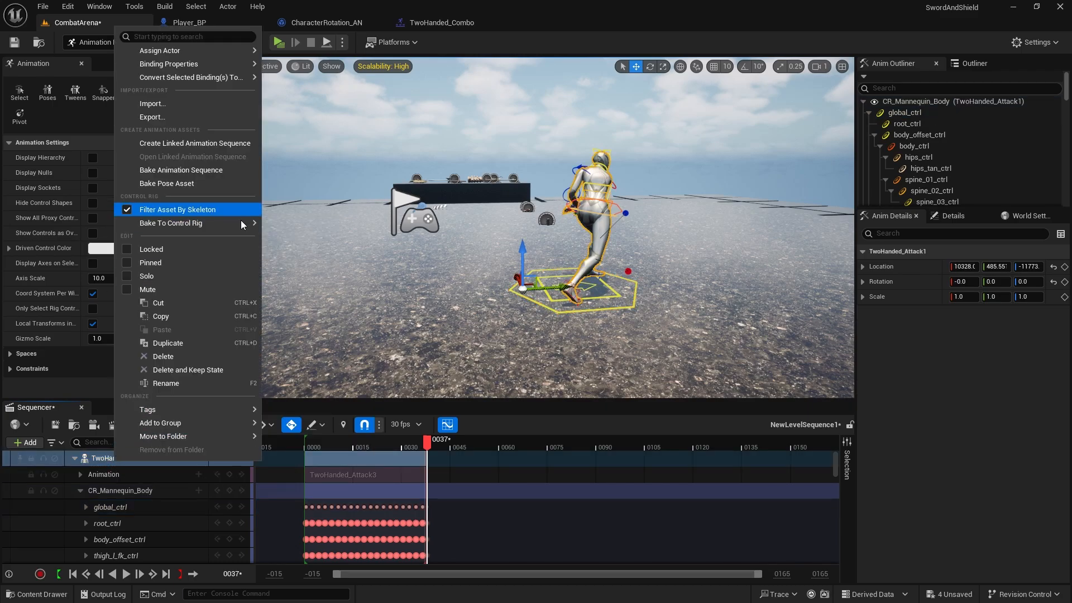
pyautogui.moveTo(219, 224)
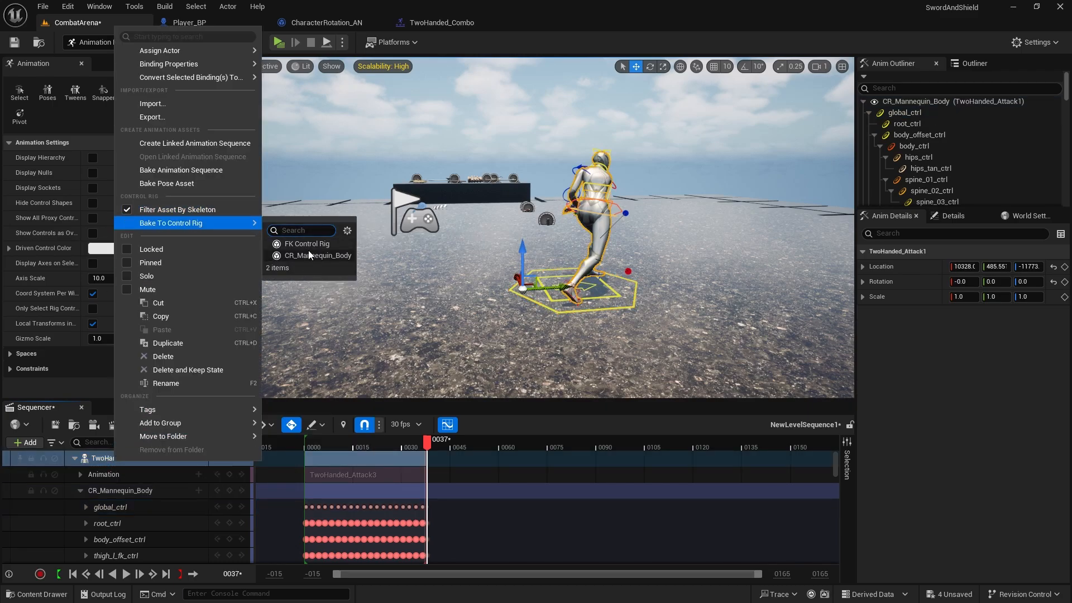
pyautogui.click(198, 171)
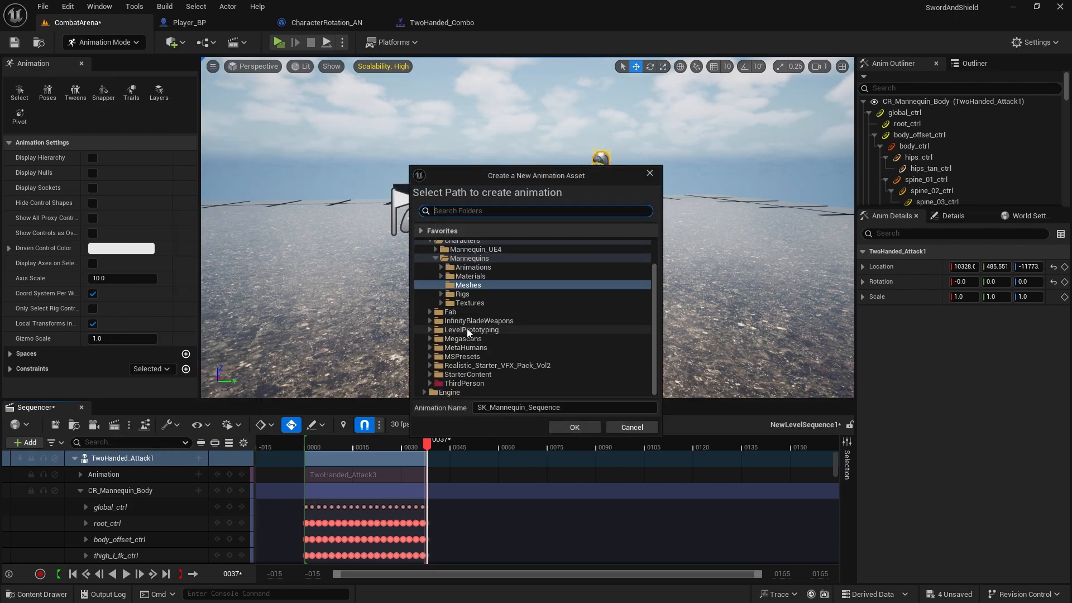
pyautogui.click(434, 383)
pyautogui.click(468, 390)
pyautogui.scroll(-4, 502, 390)
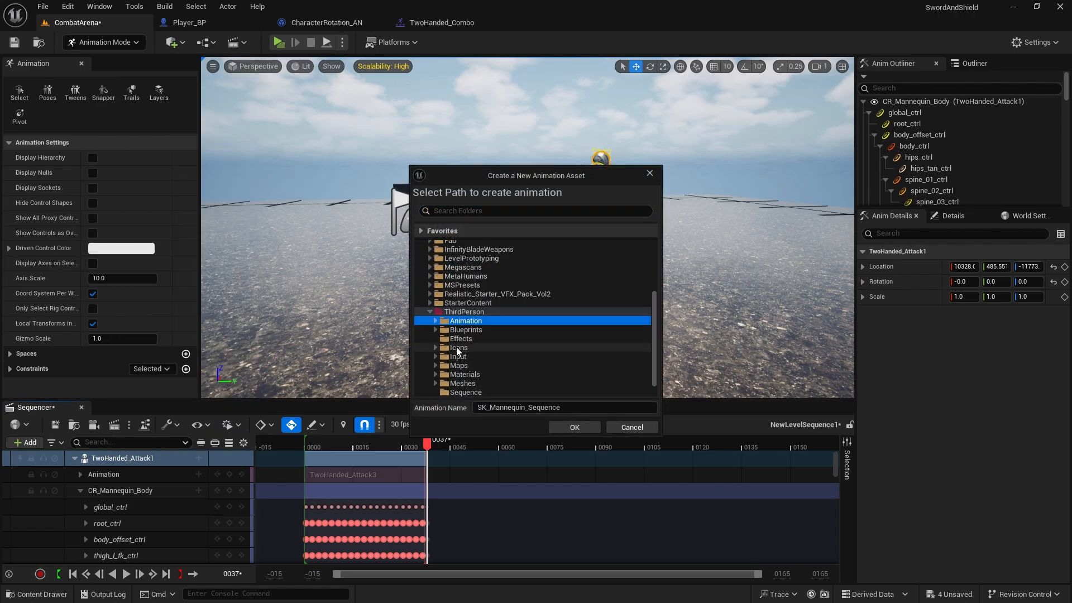
pyautogui.click(434, 321)
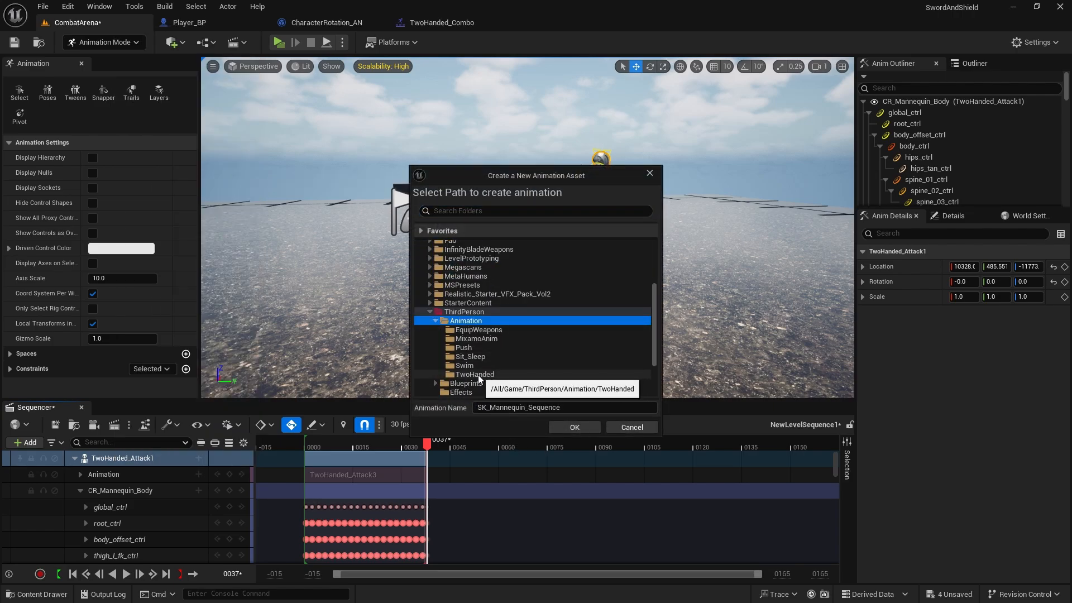
pyautogui.click(475, 374)
pyautogui.moveTo(561, 410); pyautogui.dragTo(426, 409)
pyautogui.write('TwoHanded_Attack3_')
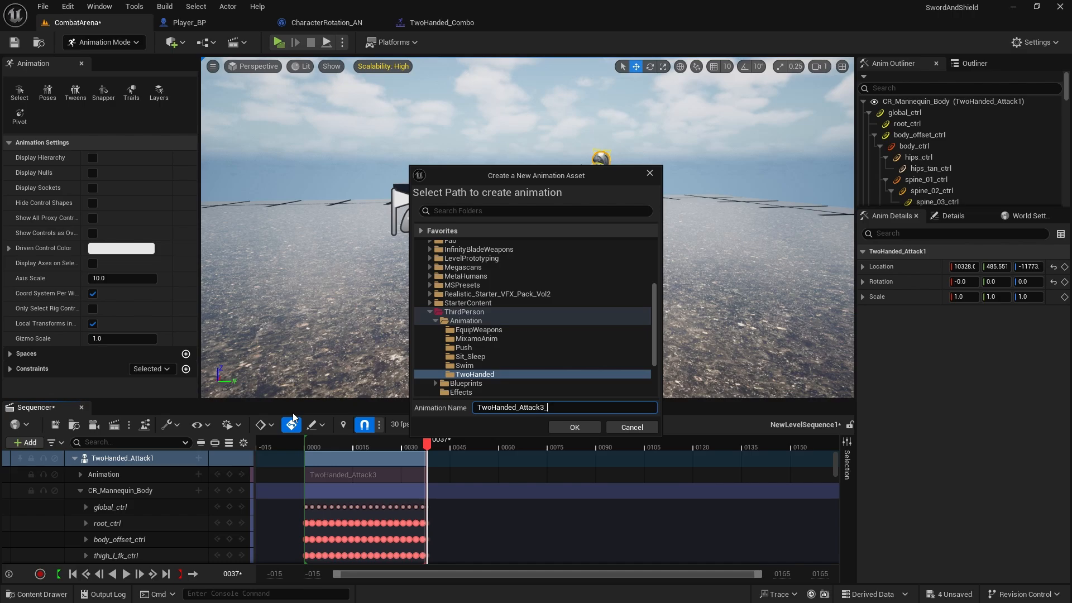
pyautogui.write('Move')
pyautogui.click(575, 427)
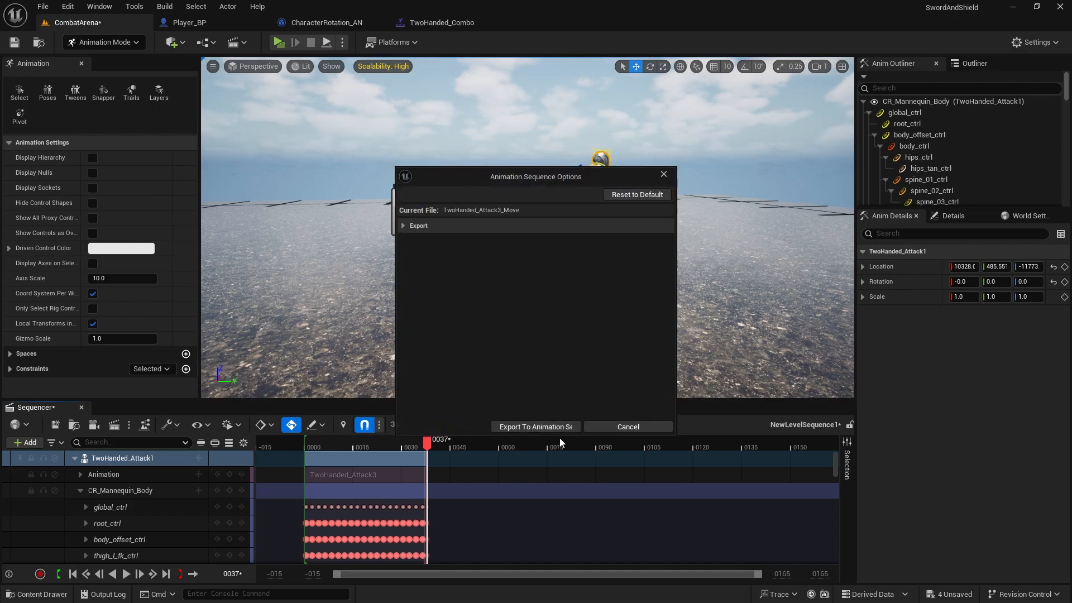
pyautogui.click(545, 429)
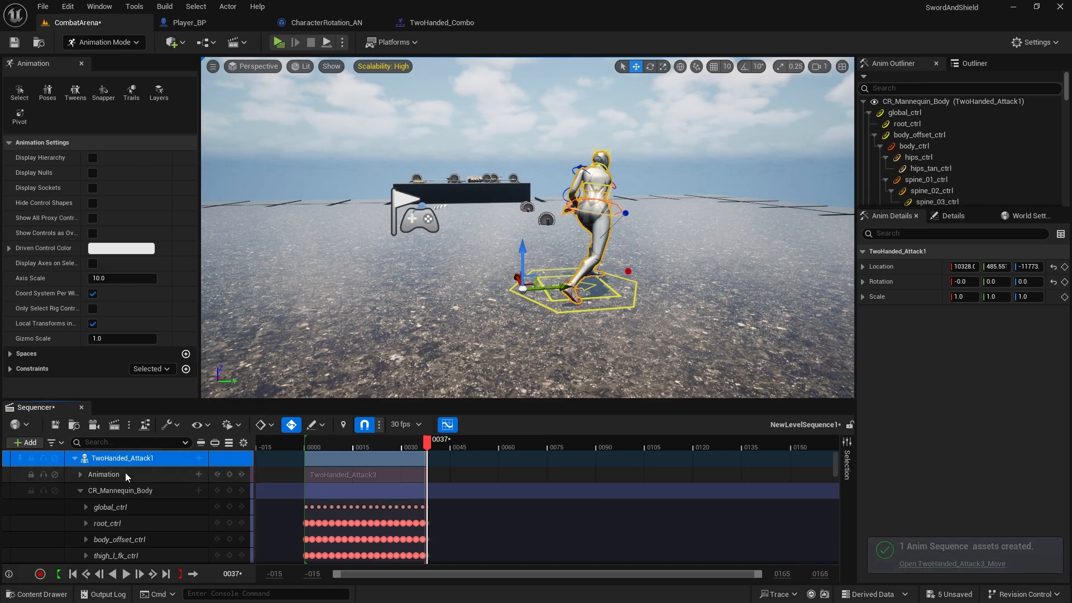
# Step: Delete the TwoHanded_Attack1 actor with its tracks from the sequence and add the same actor again
pyautogui.doubleClick(119, 459)
pyautogui.press('BackSpace')
pyautogui.click(143, 490)
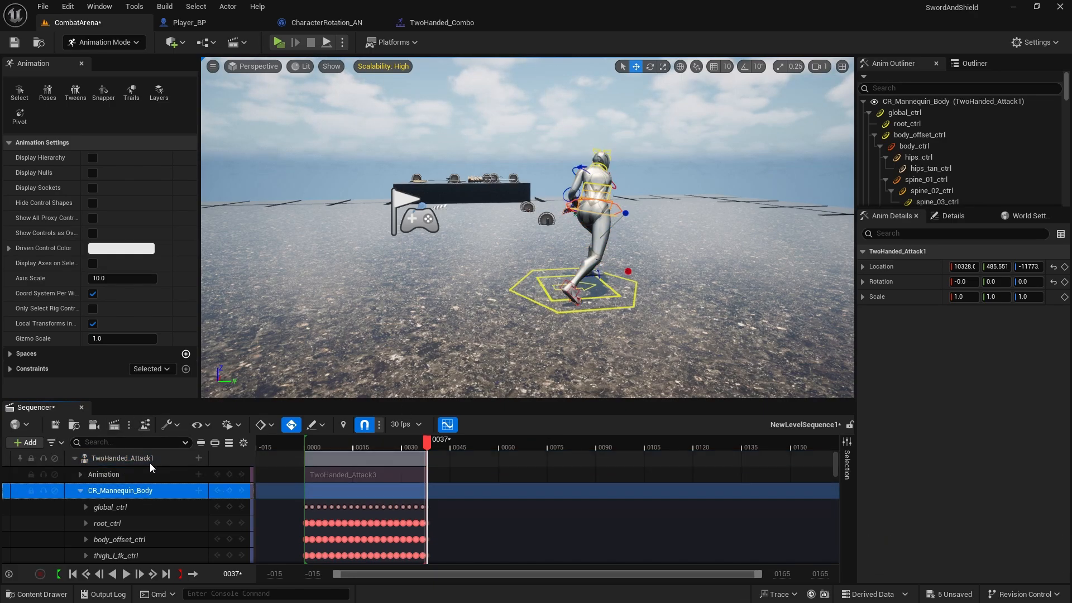
pyautogui.click(150, 461)
pyautogui.press('Delete')
pyautogui.click(535, 250)
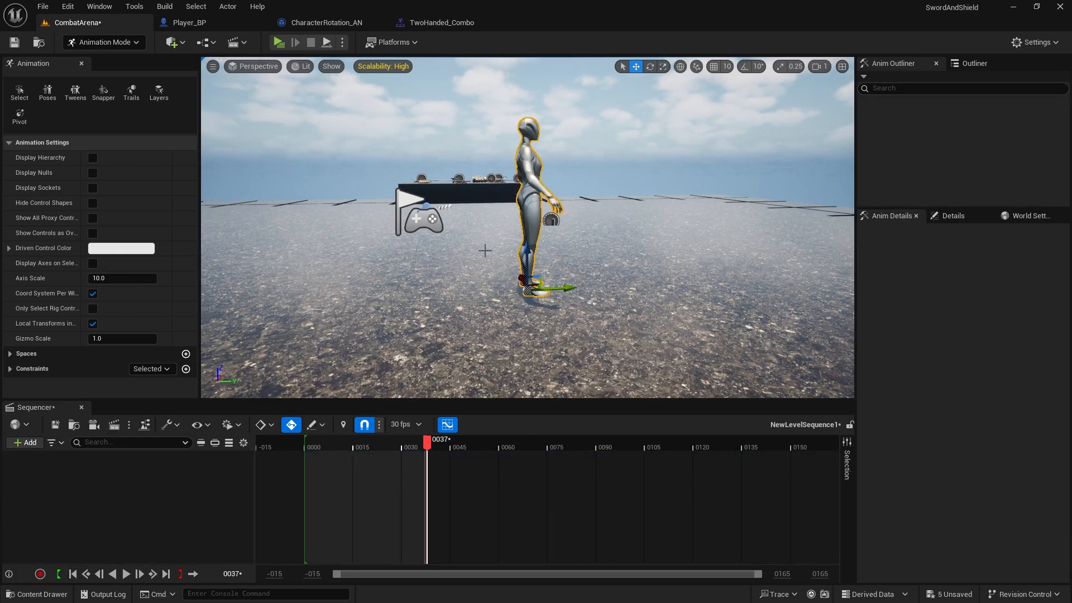
pyautogui.click(25, 442)
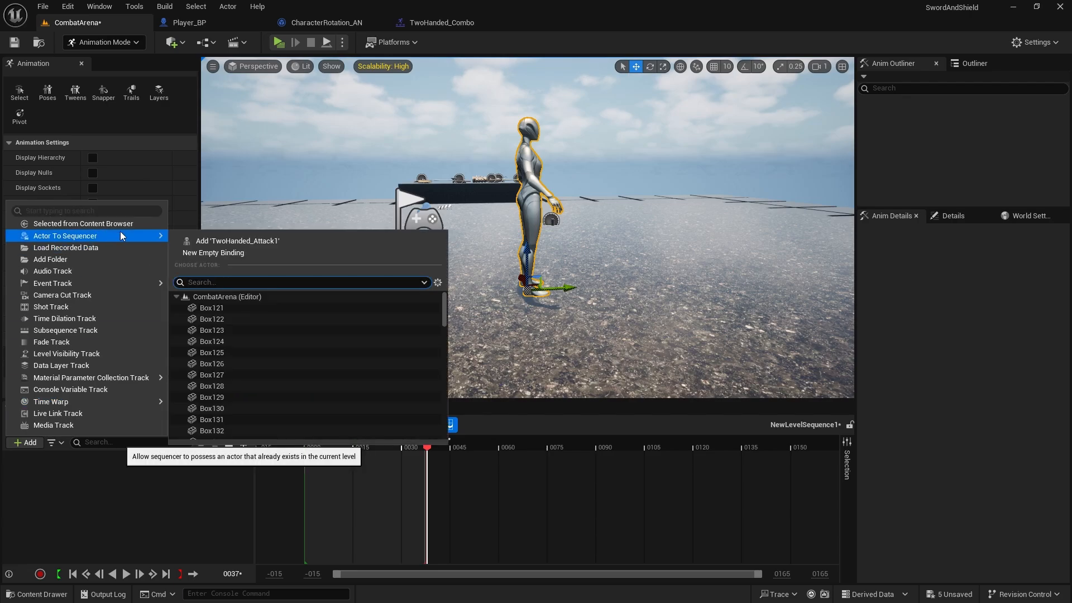
pyautogui.click(132, 500)
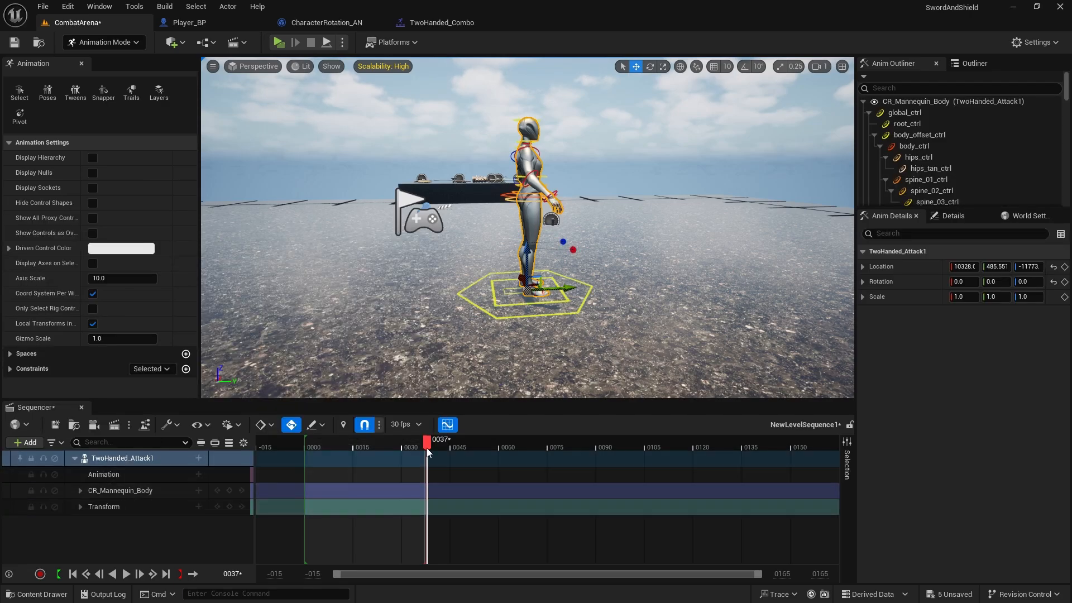
# Step: Return to frame 0, extend the playback range to frame 60, and delete the CR_Mannequin_Body track from the actor
pyautogui.moveTo(428, 445); pyautogui.dragTo(306, 444)
pyautogui.moveTo(429, 446); pyautogui.dragTo(502, 443)
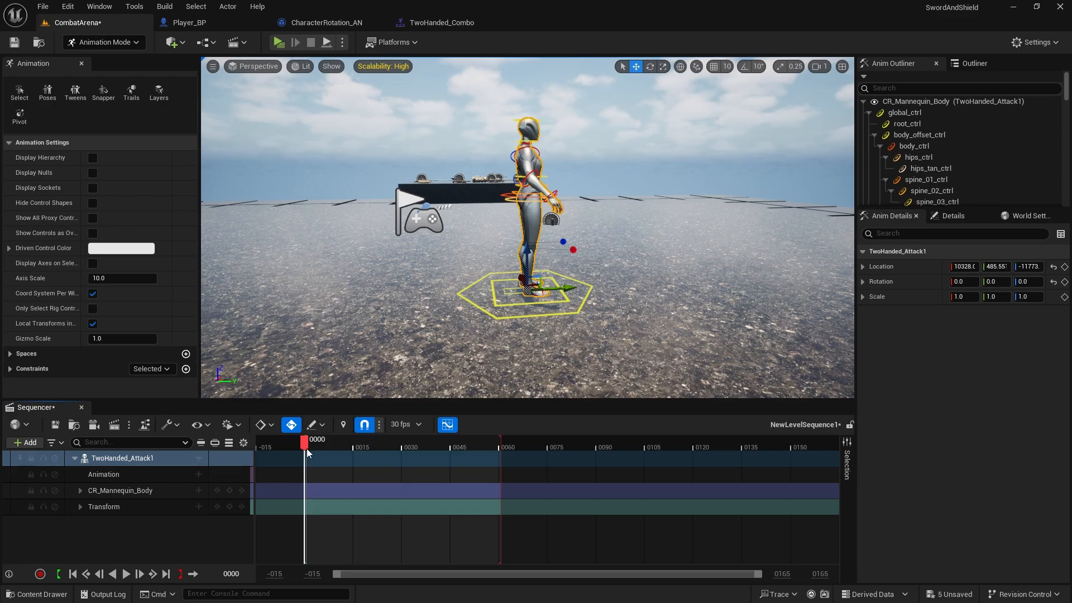
pyautogui.click(122, 492)
pyautogui.press('Delete')
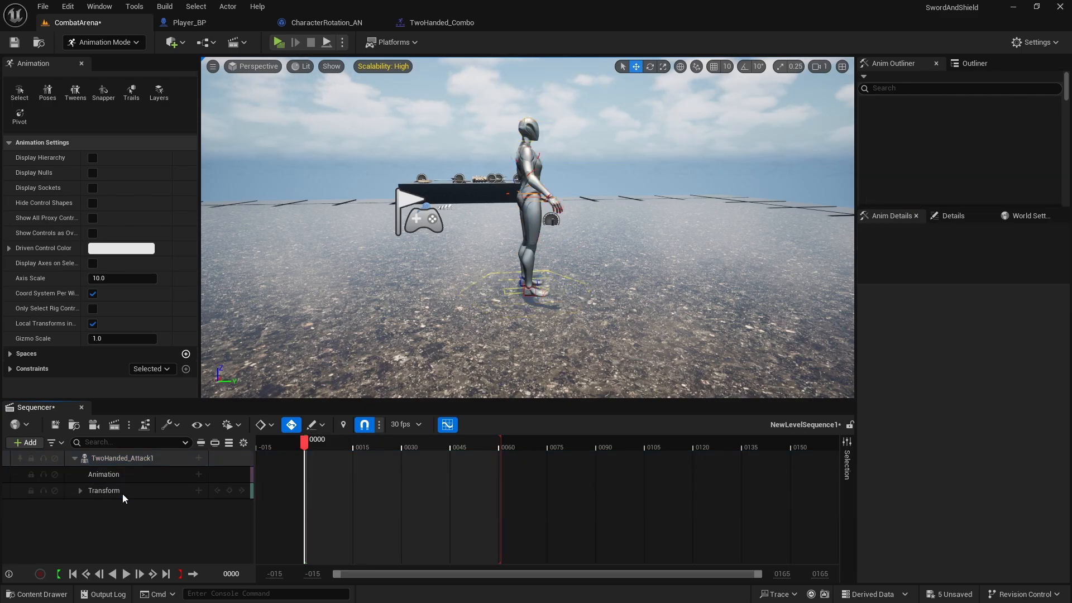
# Step: Add the TwoHanded_Attack4 animation to the actor's Animation track at frame 0
pyautogui.click(145, 479)
pyautogui.click(199, 474)
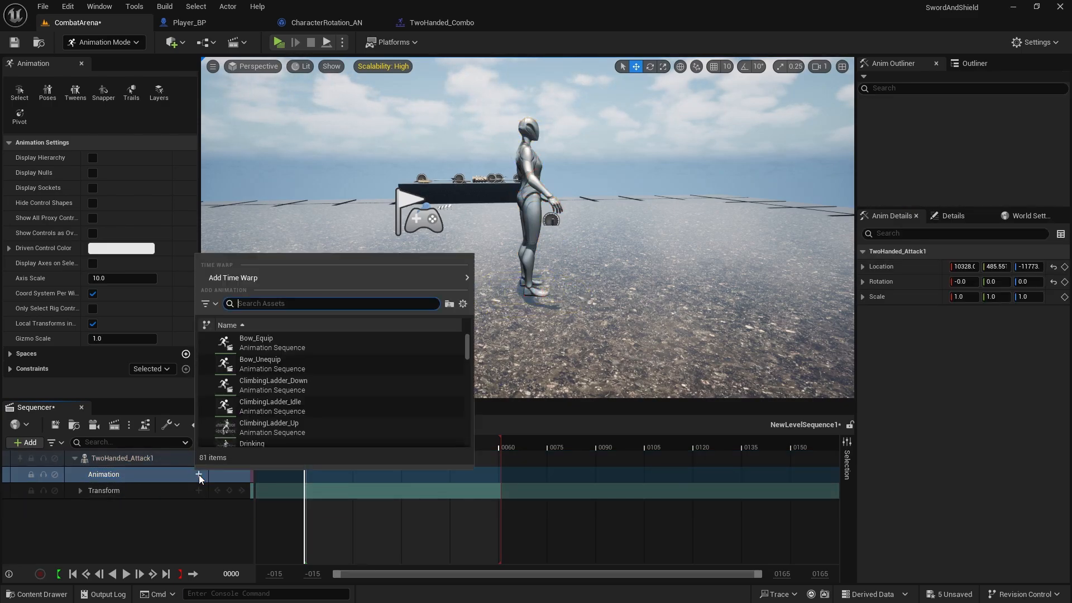
pyautogui.write('attack4')
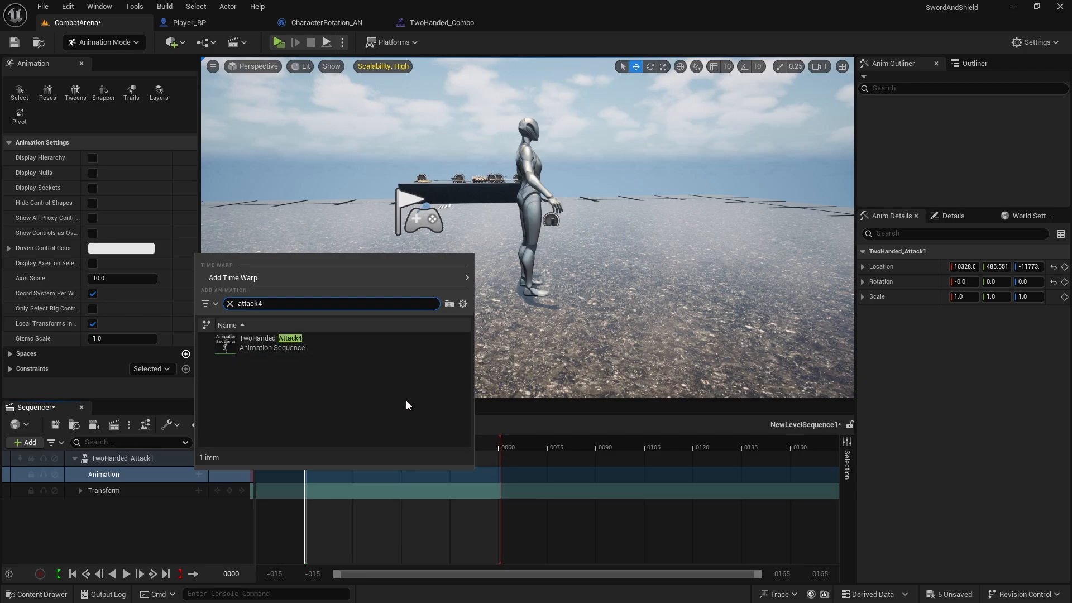
pyautogui.click(346, 343)
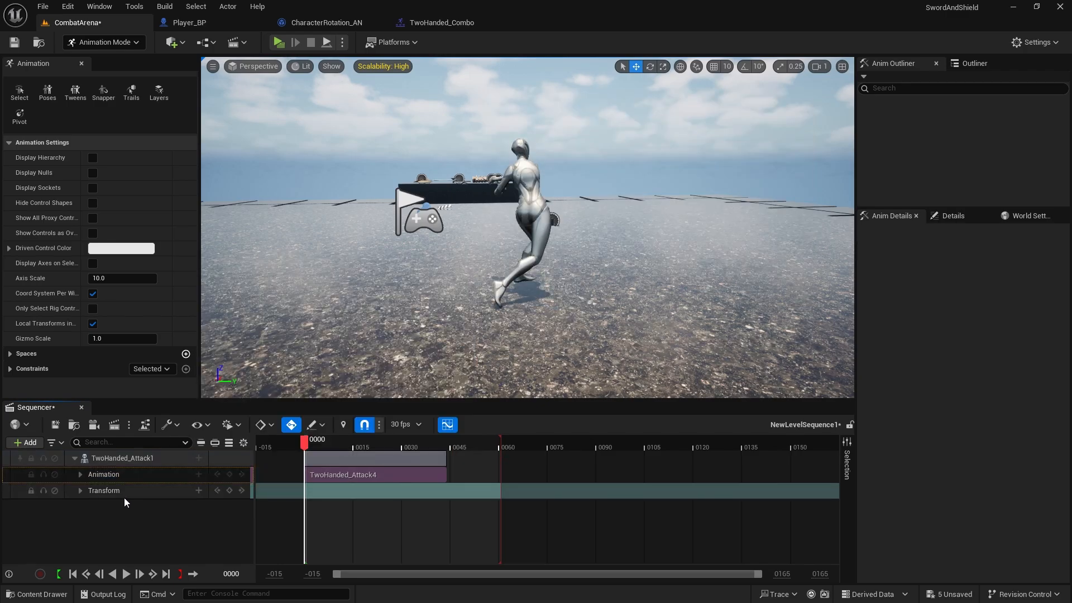
pyautogui.rightClick(118, 458)
pyautogui.moveTo(220, 221)
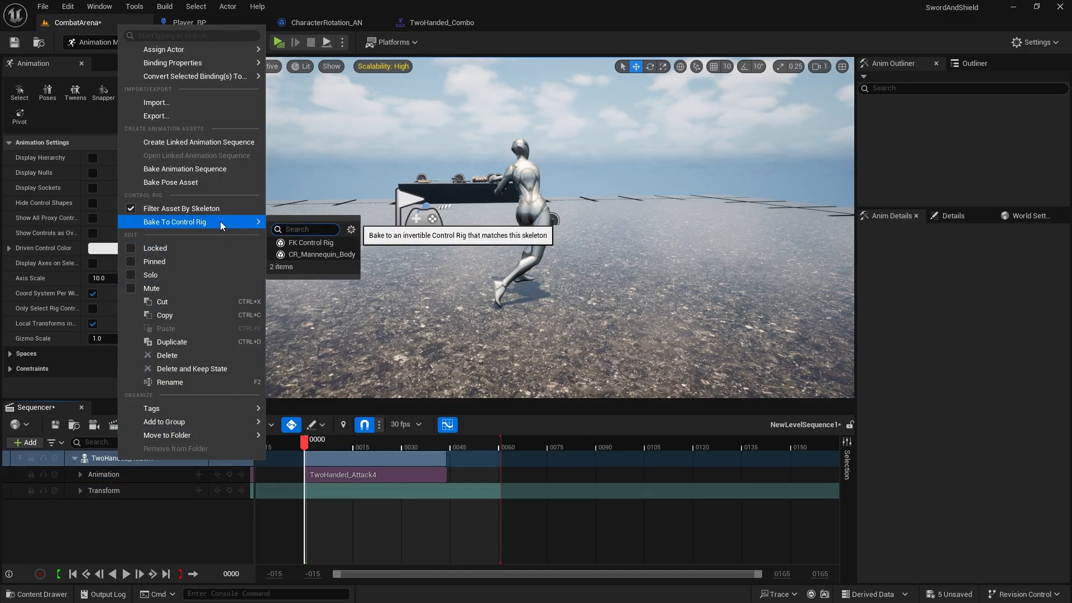
pyautogui.click(308, 255)
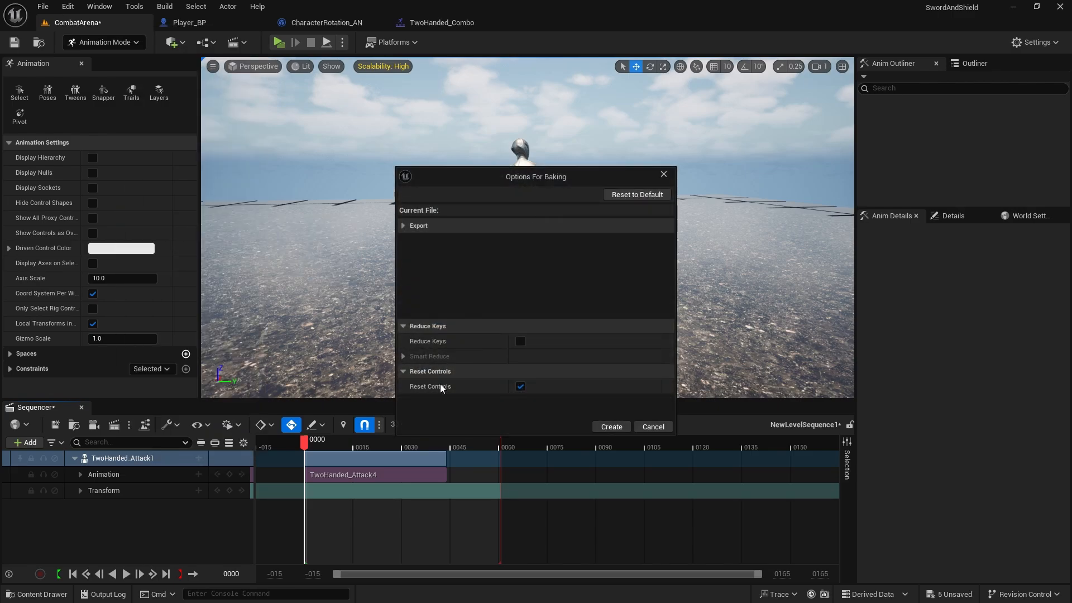
pyautogui.click(611, 426)
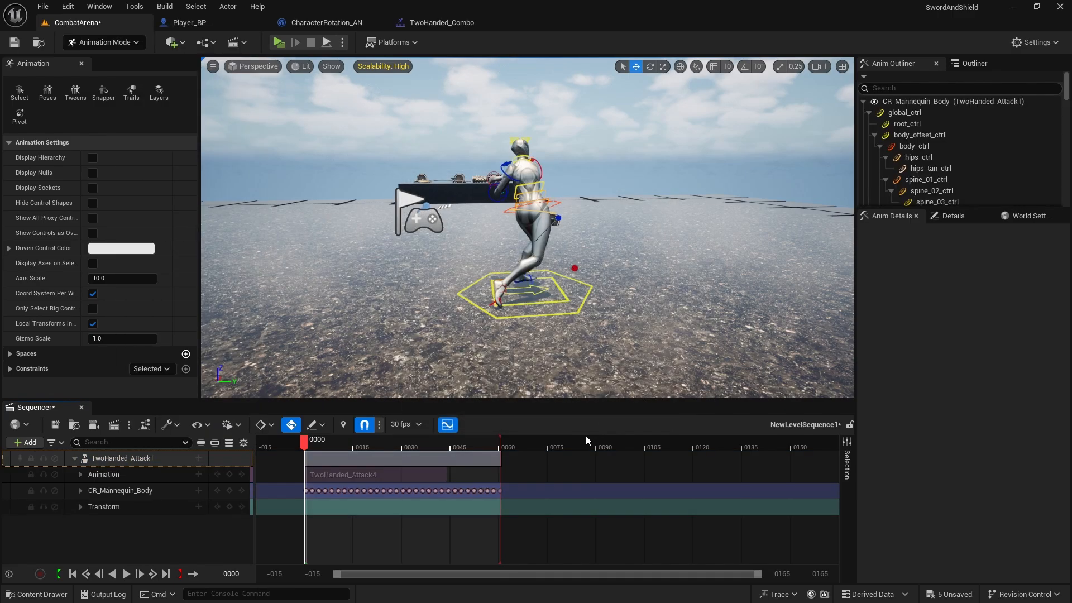
pyautogui.moveTo(498, 442)
pyautogui.mouseDown()
pyautogui.moveTo(435, 441)
pyautogui.moveTo(452, 441)
pyautogui.mouseUp()
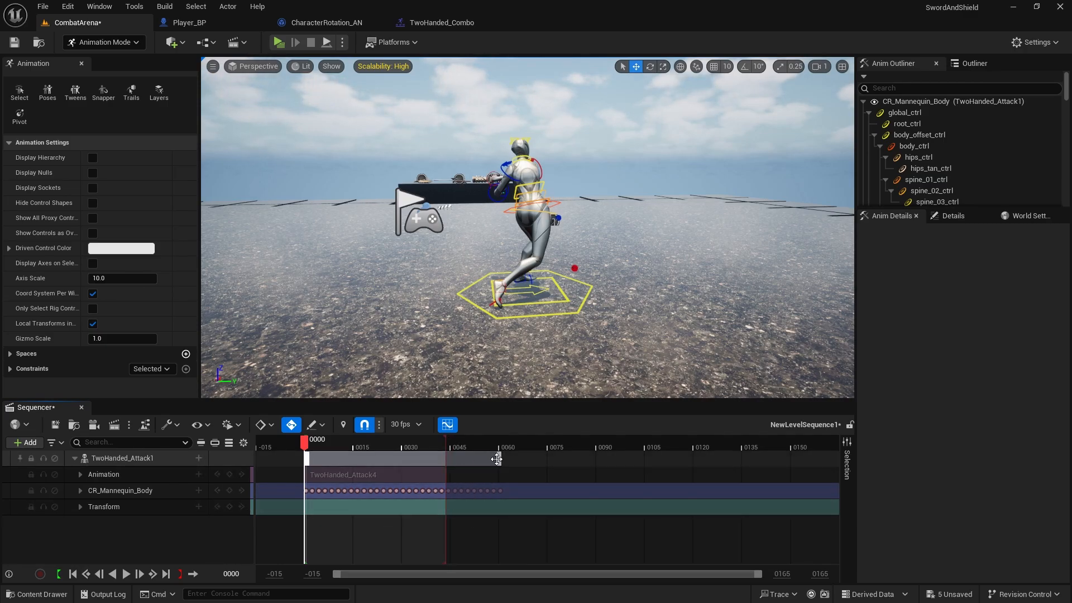
pyautogui.moveTo(448, 458); pyautogui.dragTo(504, 458)
pyautogui.hotkey('ctrl', 'z')
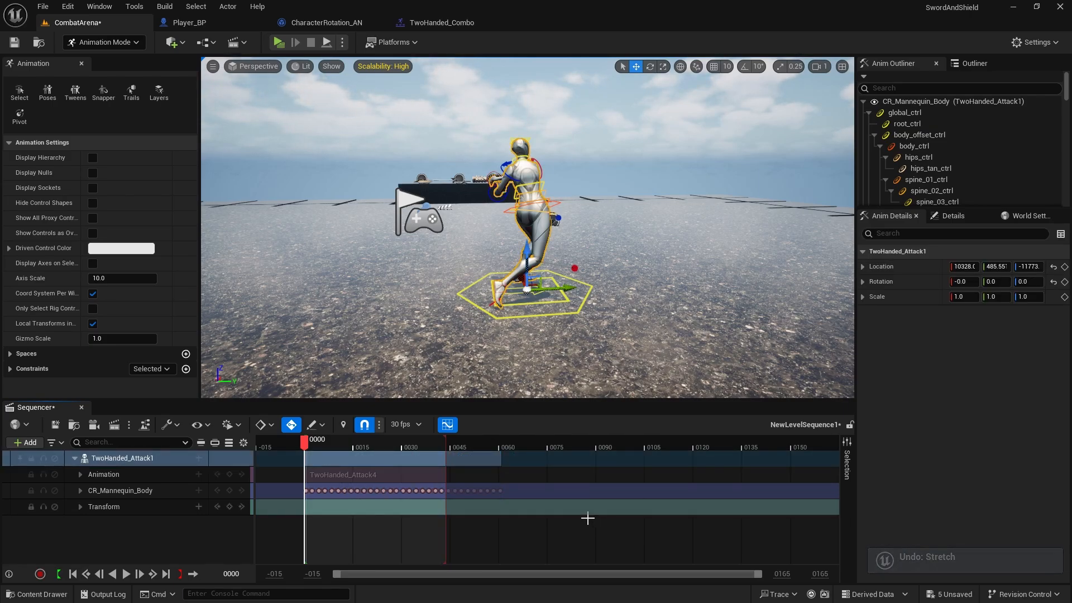
pyautogui.click(580, 516)
pyautogui.hotkey('ctrl', 'z')
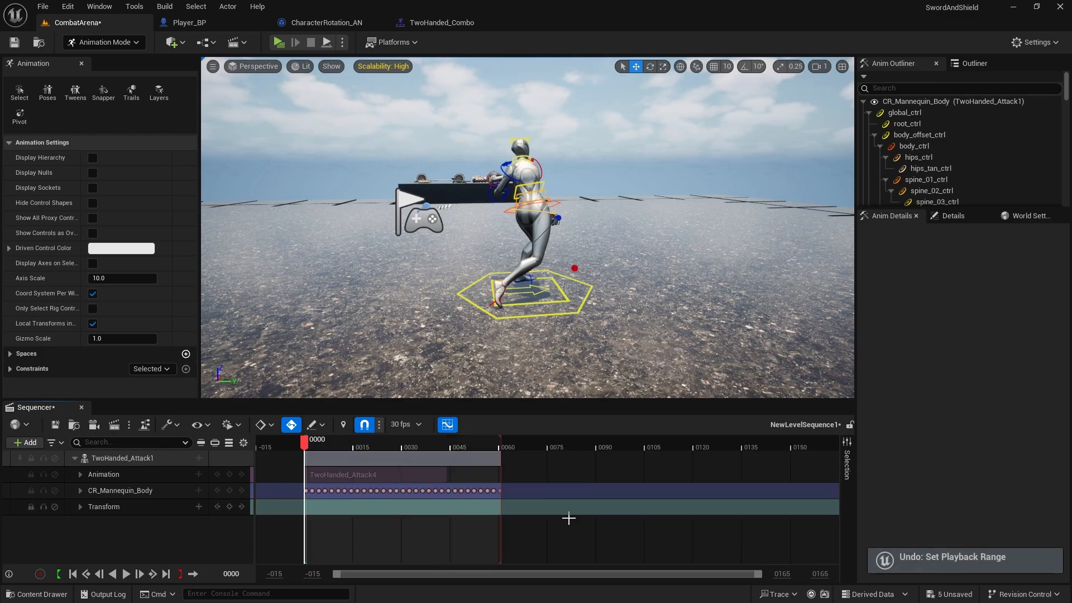
pyautogui.hotkey('ctrl', 'z')
# Step: Shorten the playback range to the end of the TwoHanded_Attack4 clip and bake the actor to the CR_Mannequin_Body control rig
pyautogui.moveTo(500, 448); pyautogui.dragTo(450, 441)
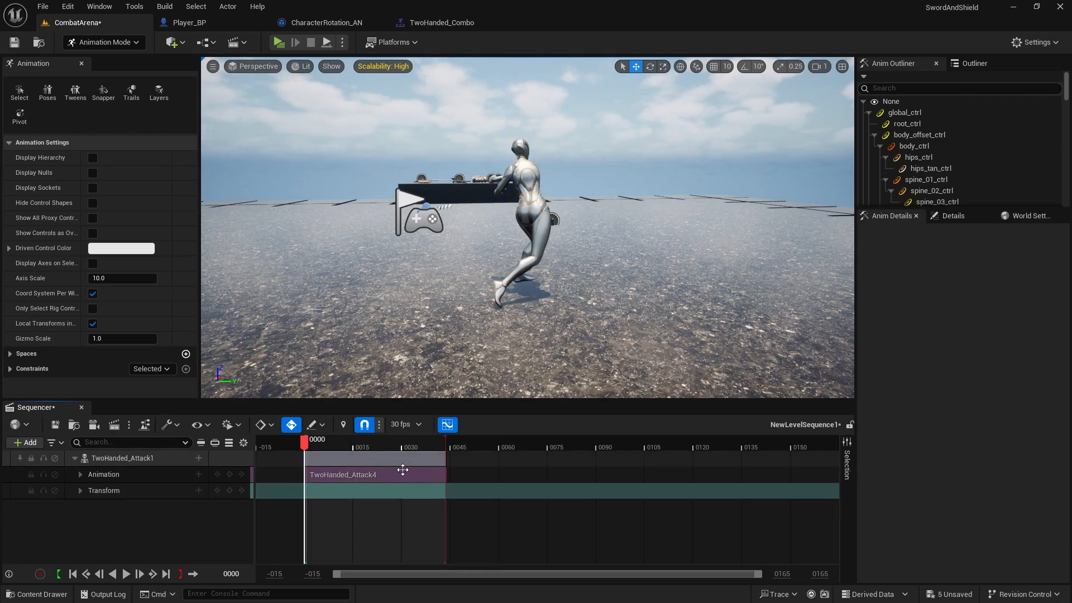
pyautogui.rightClick(112, 457)
pyautogui.moveTo(226, 218)
pyautogui.click(294, 250)
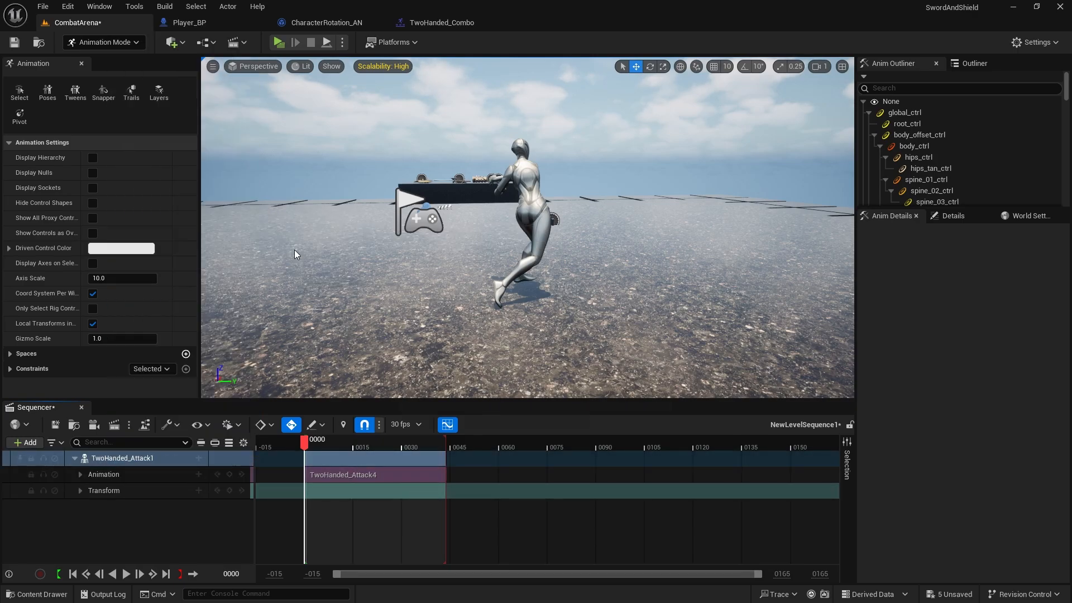
pyautogui.click(612, 427)
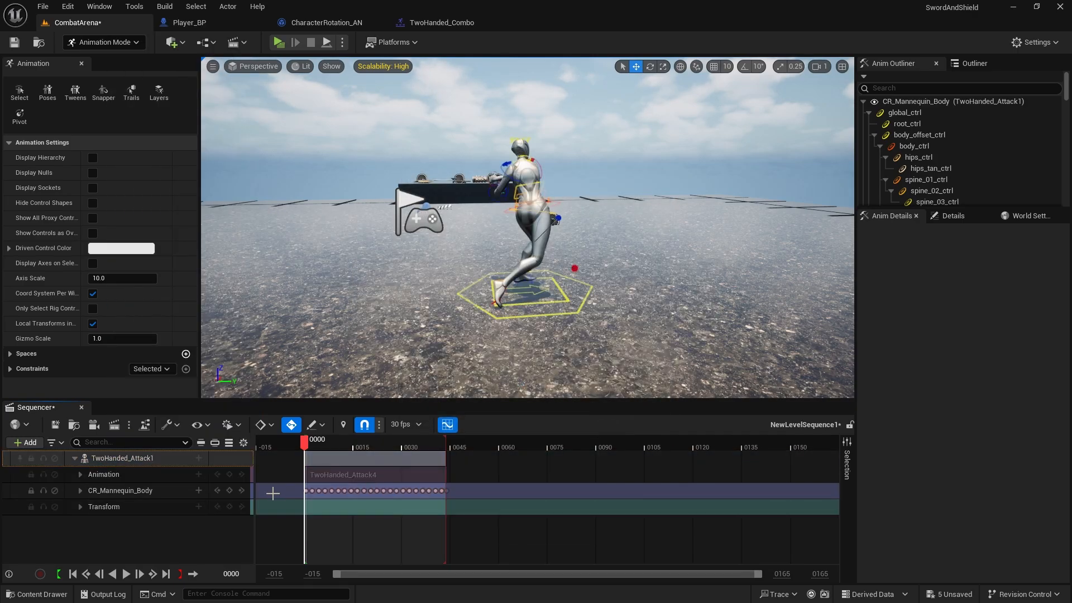
# Step: Delete all Location.Y keys of global_ctrl after frame 2 in the curve editor and save the sequence
pyautogui.click(314, 444)
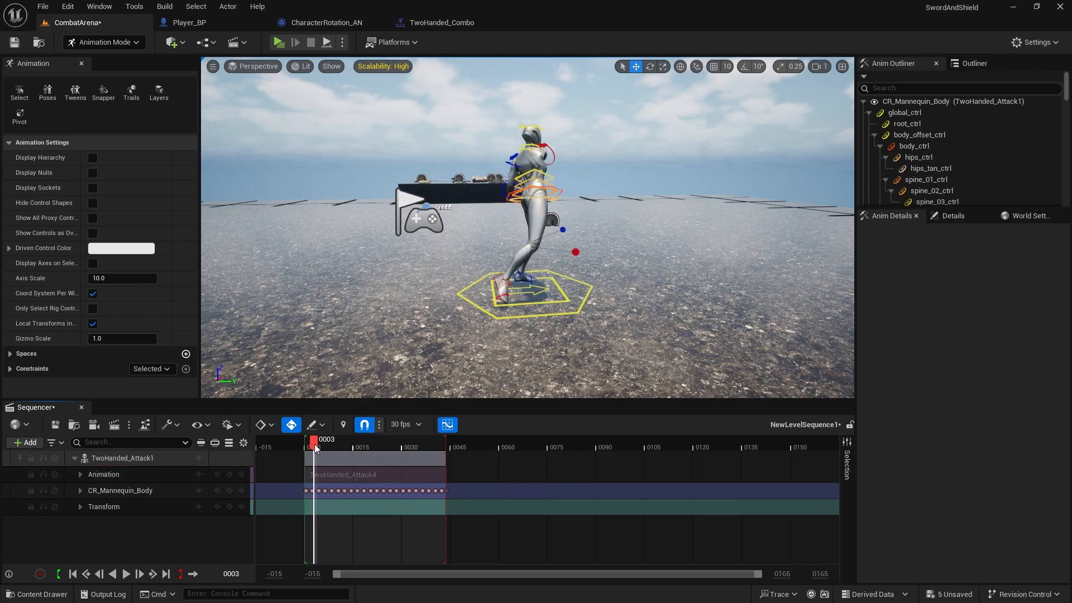
pyautogui.moveTo(315, 444); pyautogui.dragTo(315, 447)
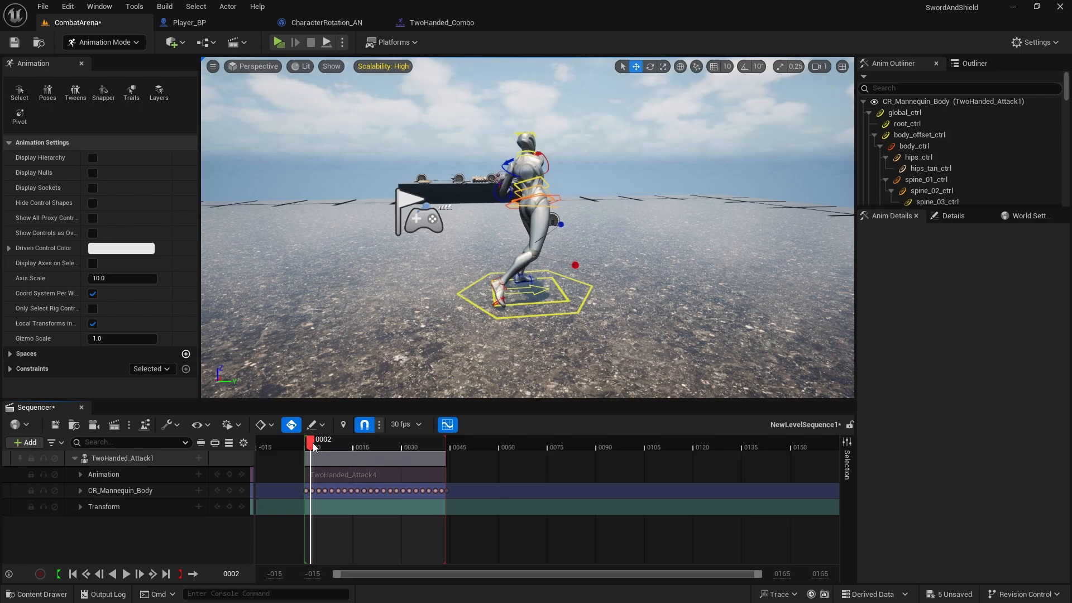
pyautogui.click(905, 112)
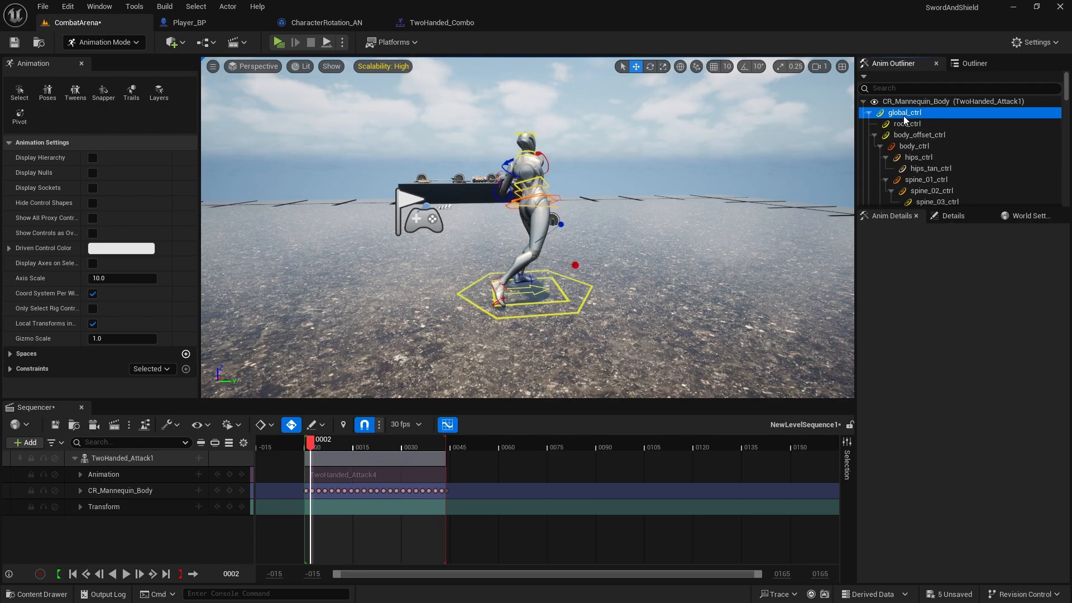
pyautogui.click(443, 429)
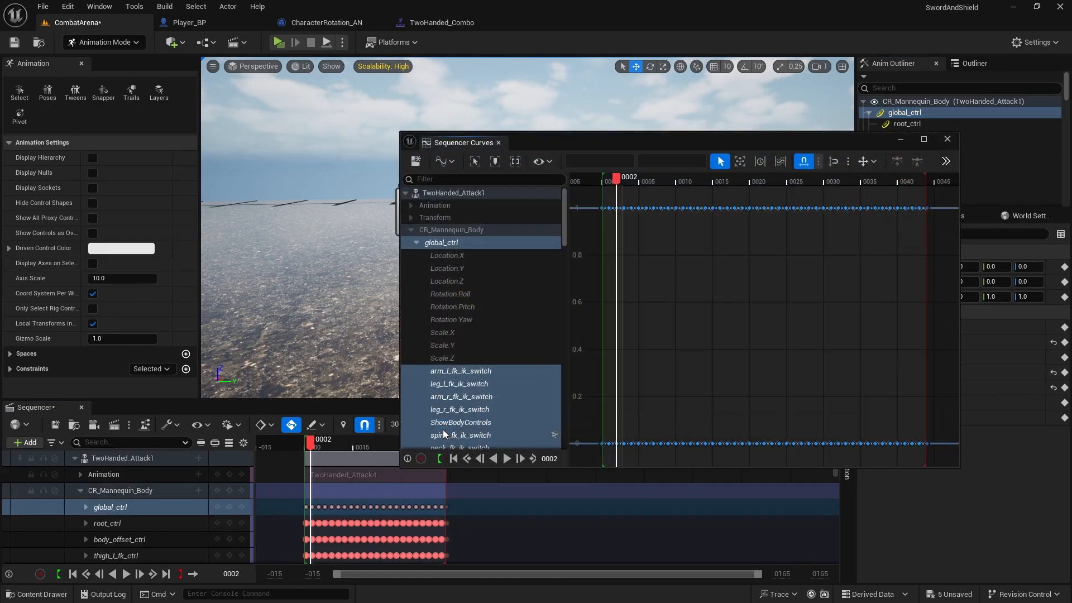
pyautogui.click(451, 270)
pyautogui.moveTo(624, 335); pyautogui.dragTo(923, 310)
pyautogui.press('Delete')
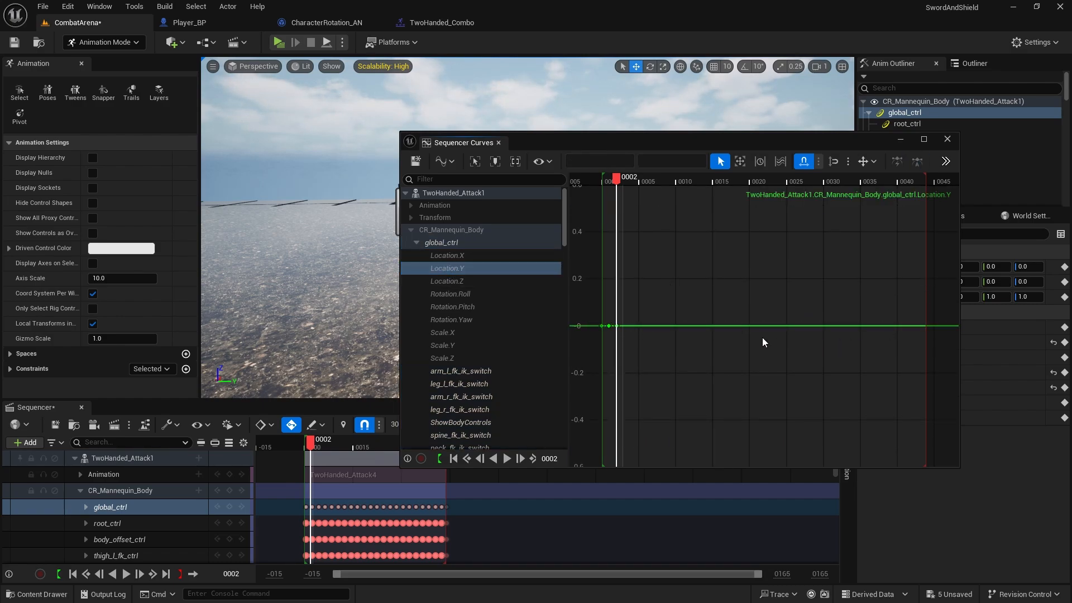
pyautogui.click(416, 162)
pyautogui.click(898, 139)
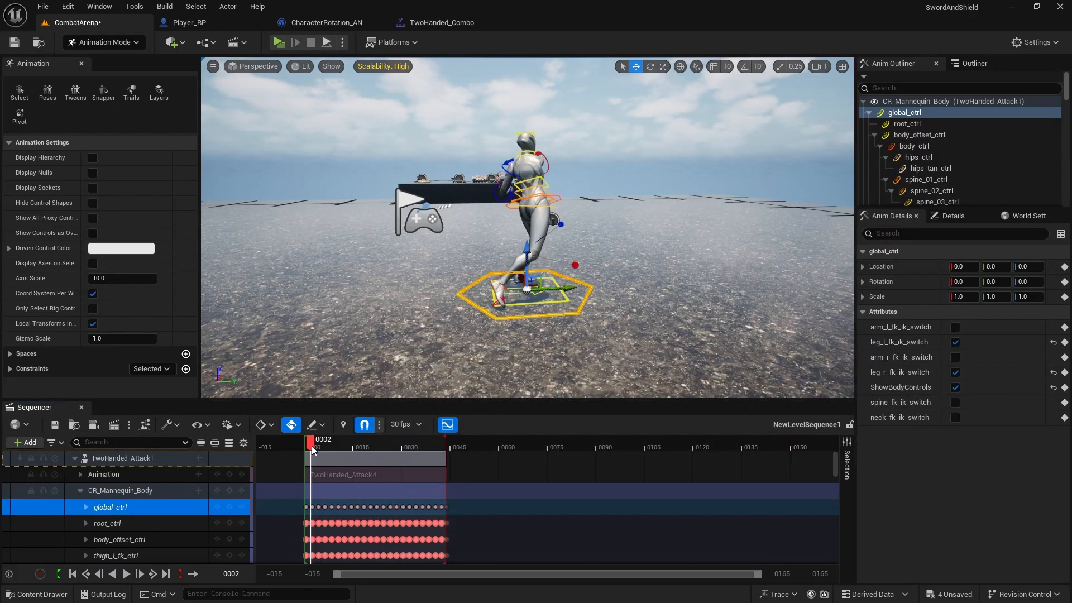
# Step: Key the Y location of global_ctrl at 60 on frame 12 and play the fourth attack from frame 0
pyautogui.moveTo(312, 446); pyautogui.dragTo(343, 444)
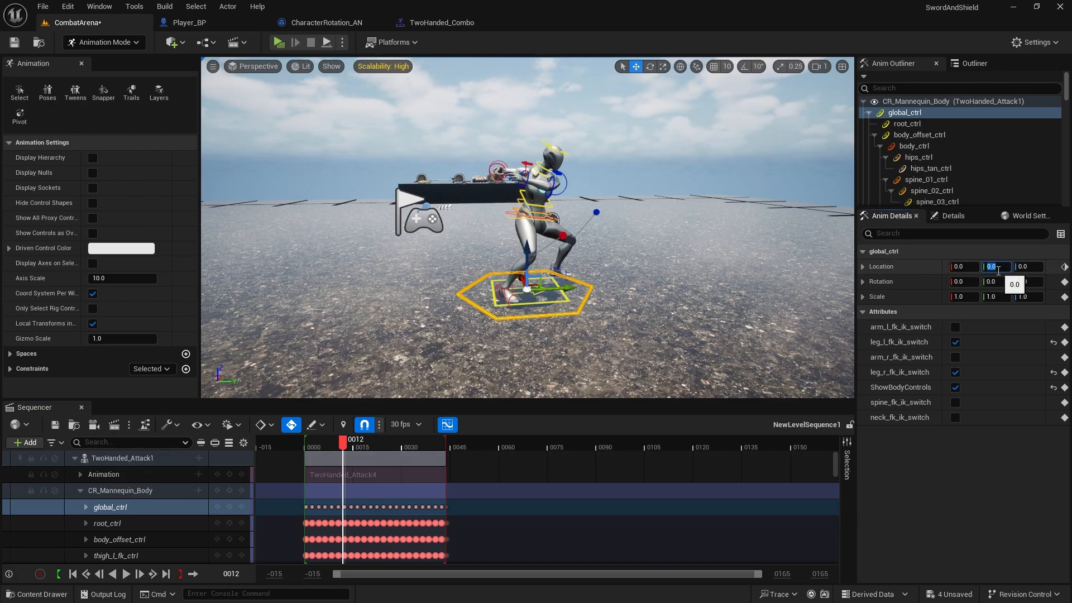
pyautogui.press('Return')
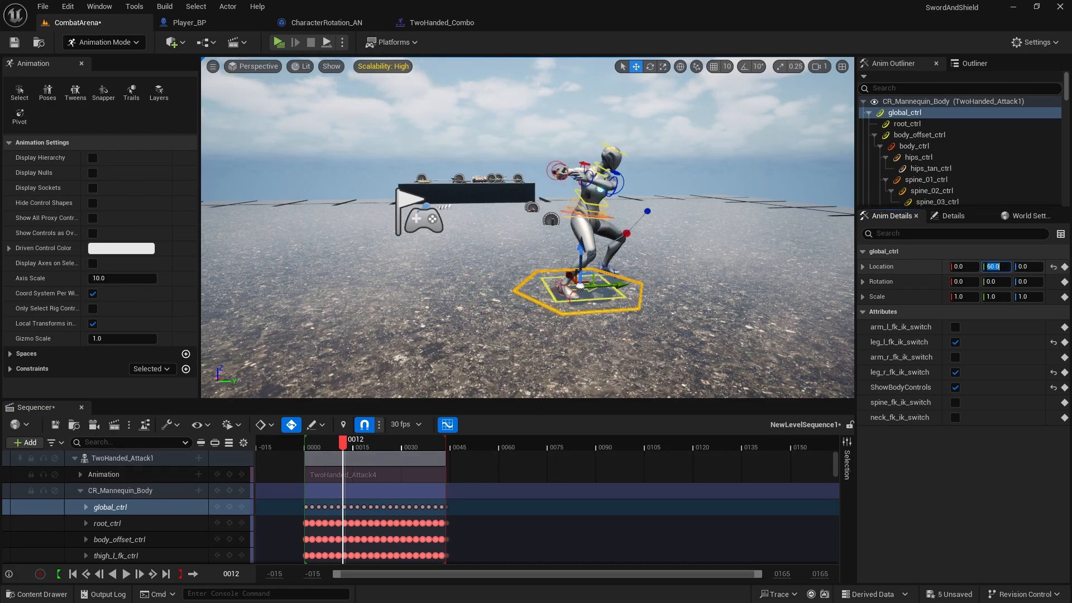
pyautogui.moveTo(344, 444); pyautogui.dragTo(307, 443)
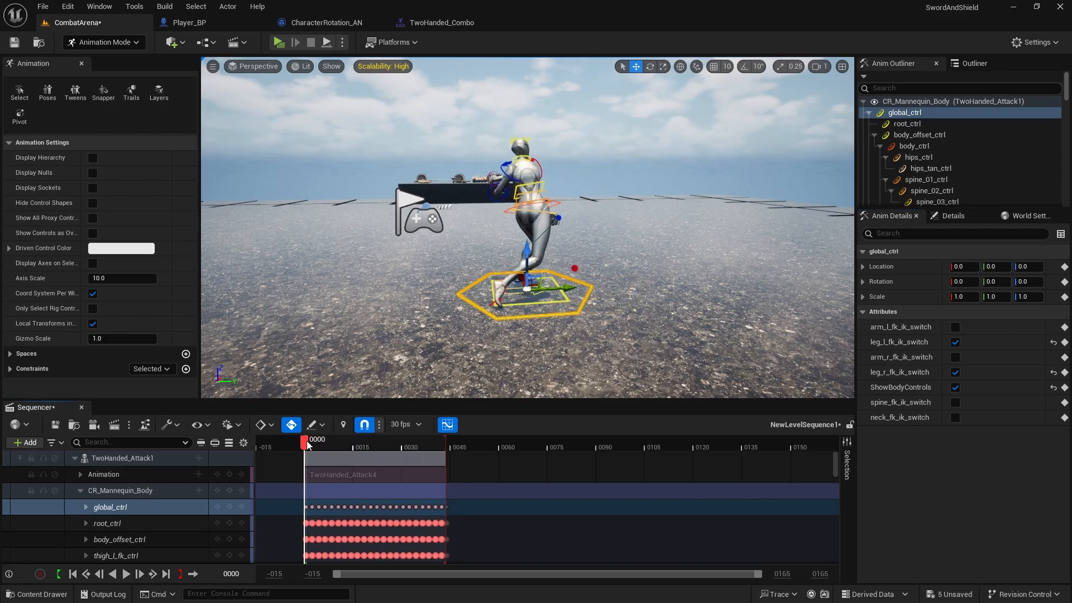
pyautogui.click(126, 575)
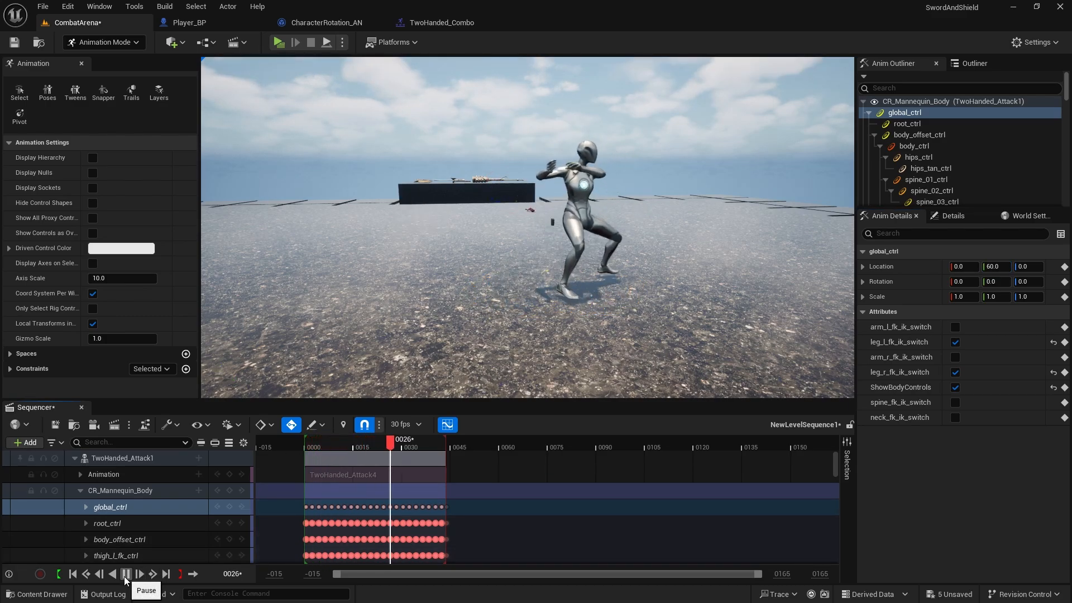
pyautogui.click(125, 574)
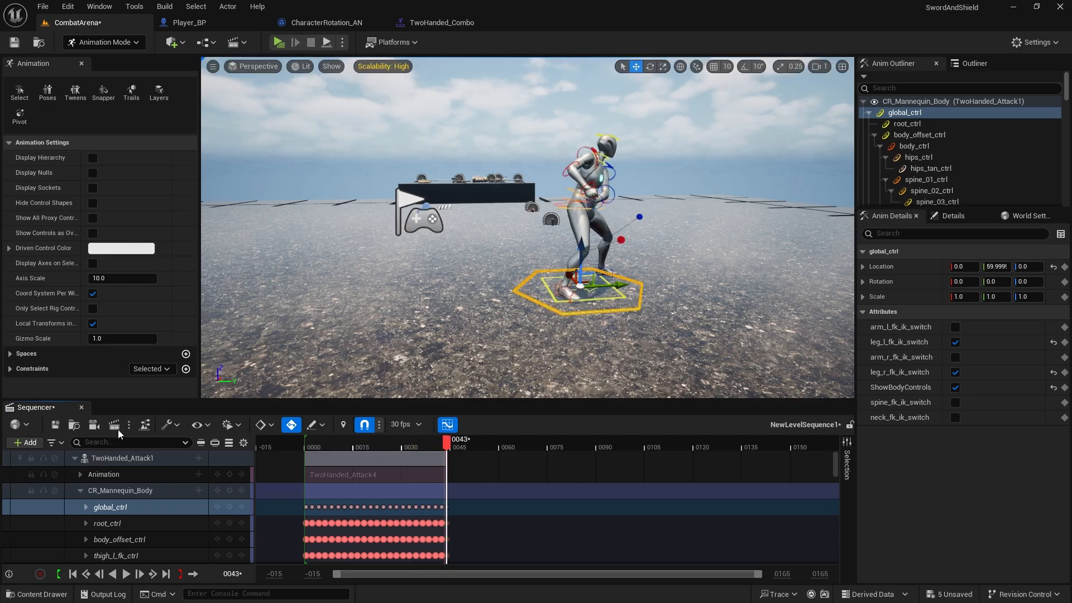
# Step: Bake the actor to an animation sequence named TwoHanded_Attack4_Move in the ThirdPerson/Animation/TwoHanded folder
pyautogui.rightClick(117, 458)
pyautogui.moveTo(216, 219)
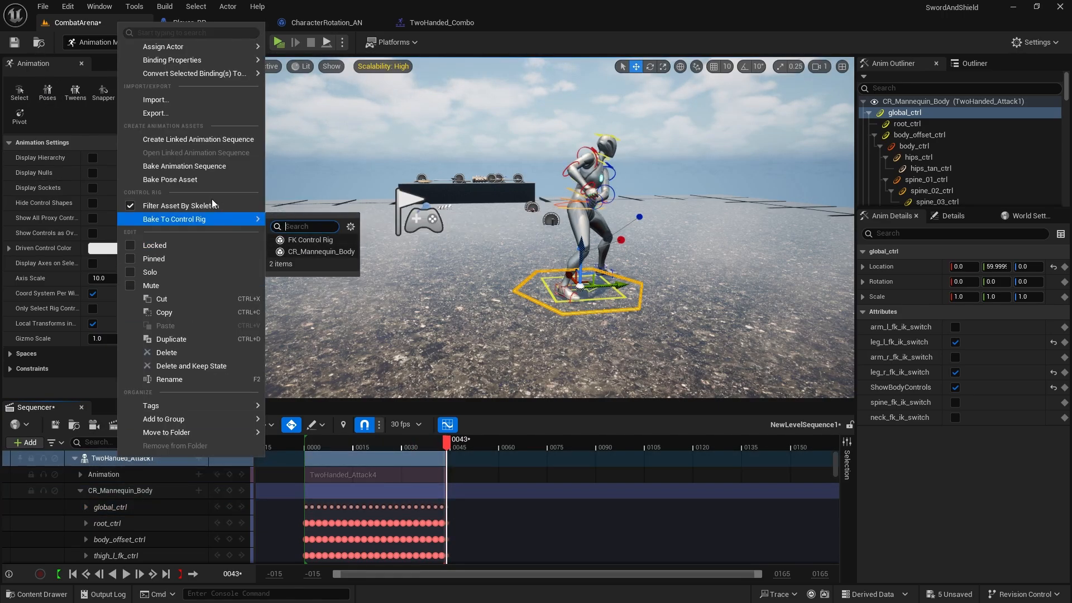
pyautogui.click(203, 166)
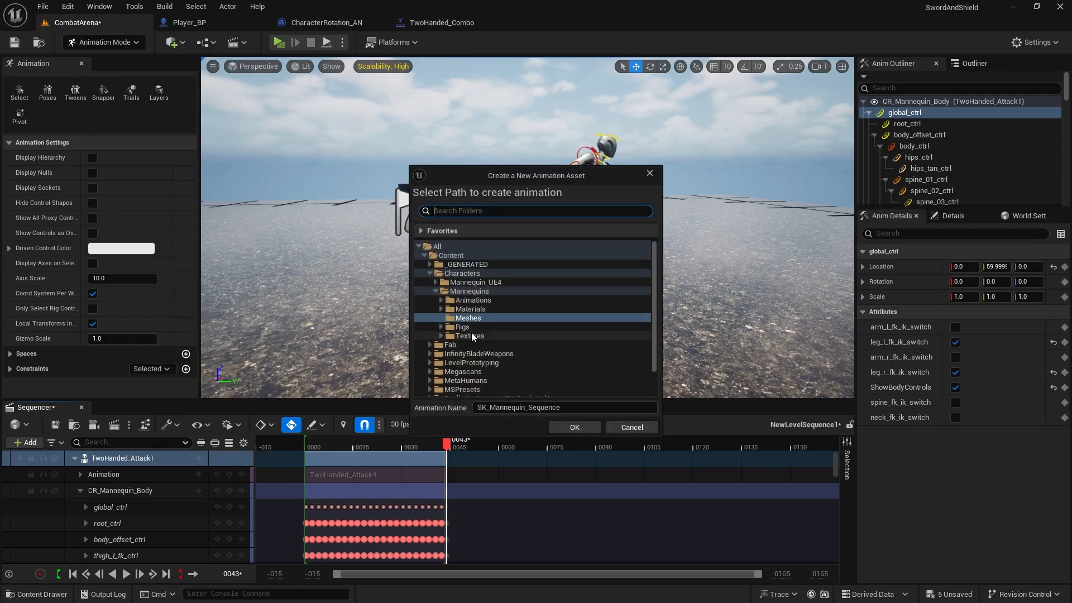
pyautogui.scroll(-3, 429, 383)
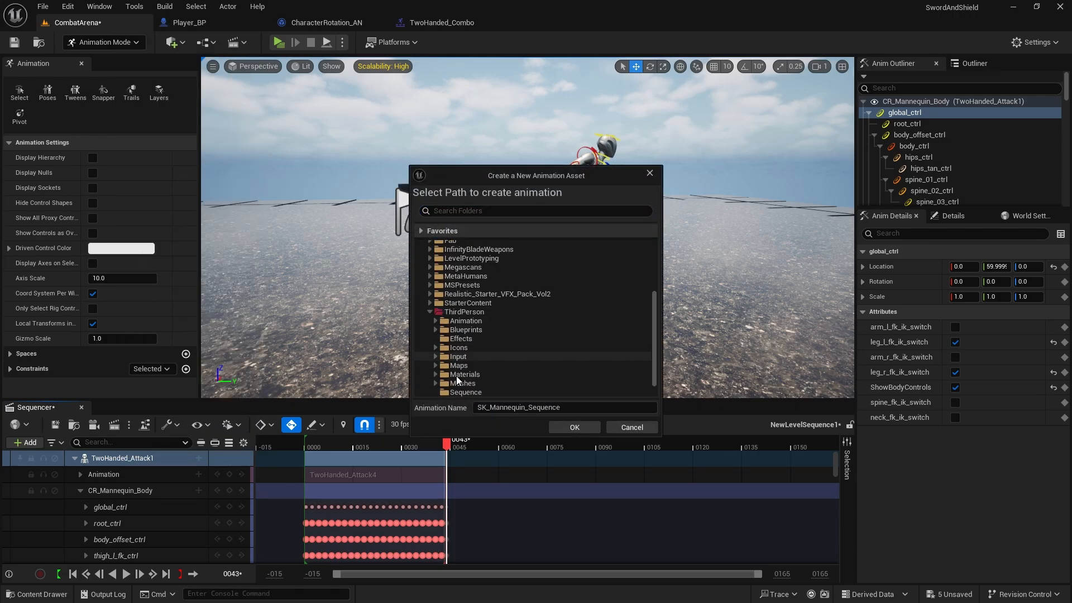
pyautogui.click(436, 321)
pyautogui.click(464, 322)
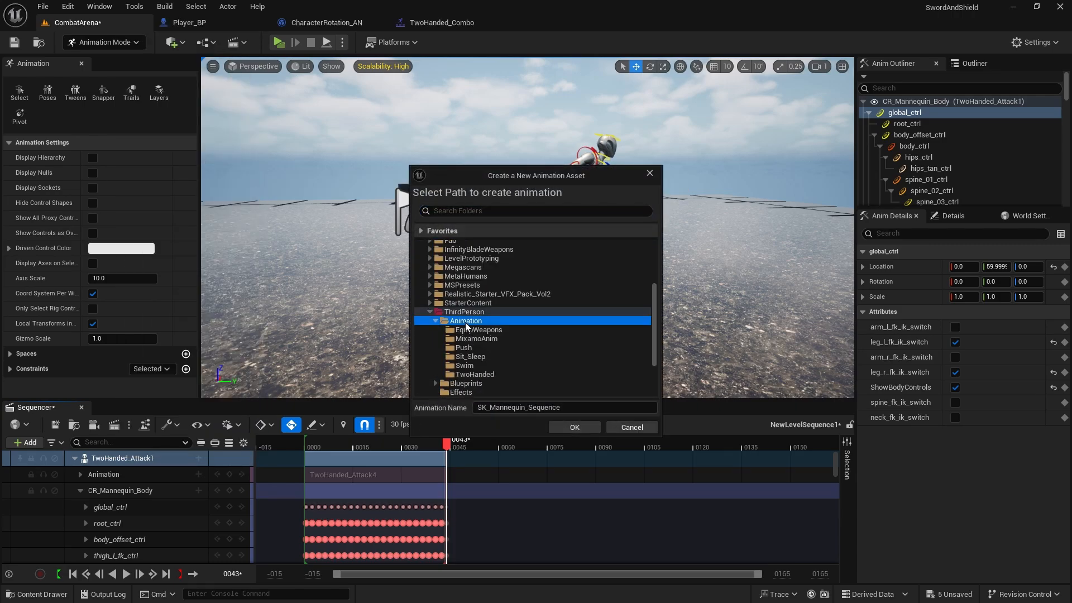
pyautogui.click(477, 374)
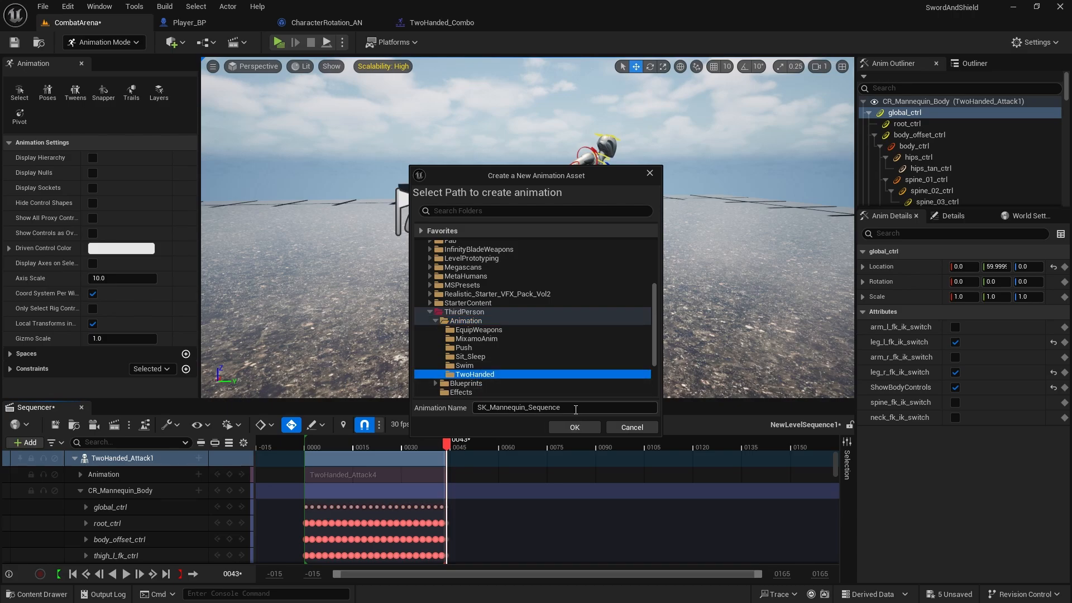
pyautogui.click(576, 407)
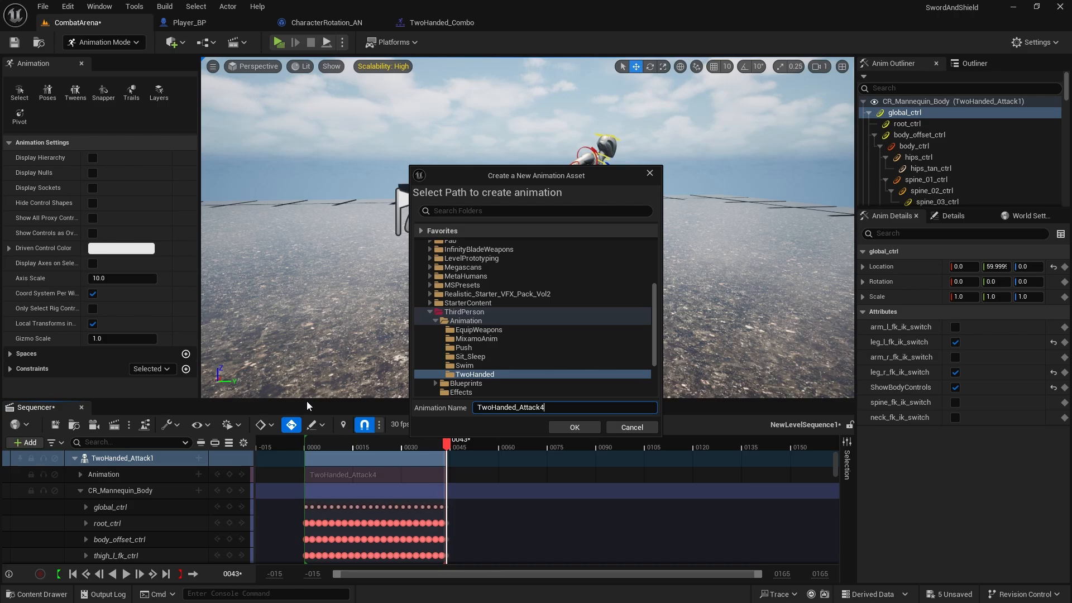
pyautogui.write('TwoHanded_Attack4_Move')
pyautogui.click(565, 425)
pyautogui.click(537, 427)
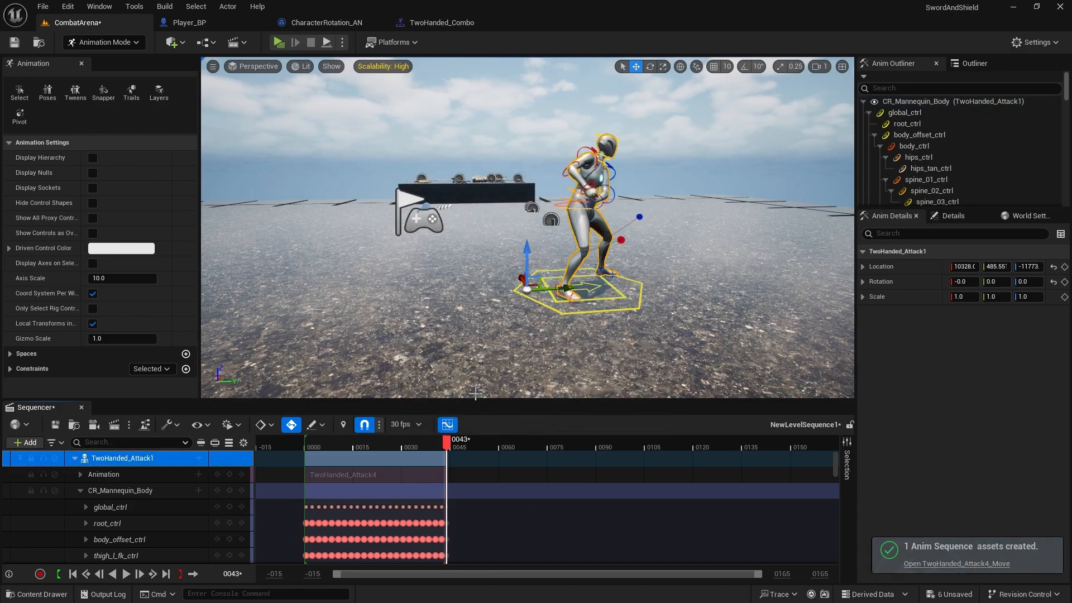
# Step: Save all modified assets and show the TwoHanded folder's contents from the Player_BP blueprint
pyautogui.click(40, 7)
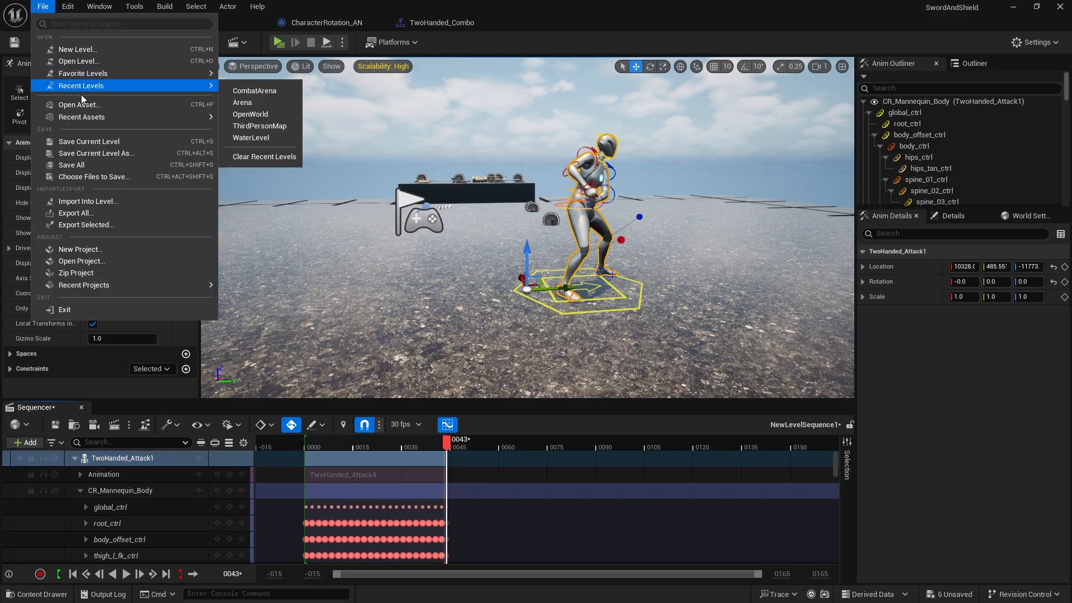
pyautogui.click(76, 167)
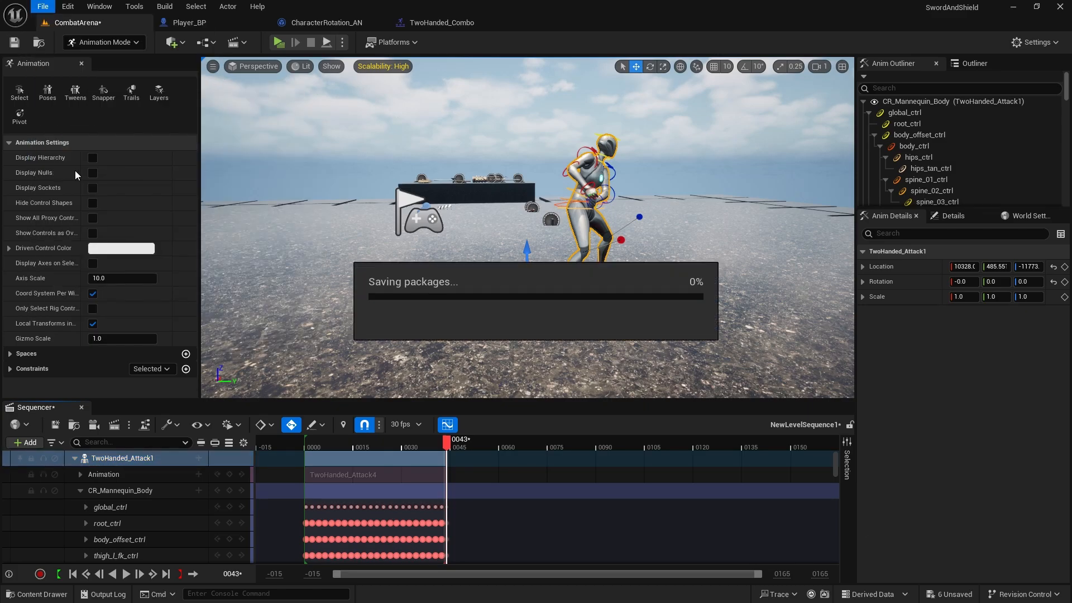
pyautogui.click(213, 22)
pyautogui.hotkey('ctrl', 'space')
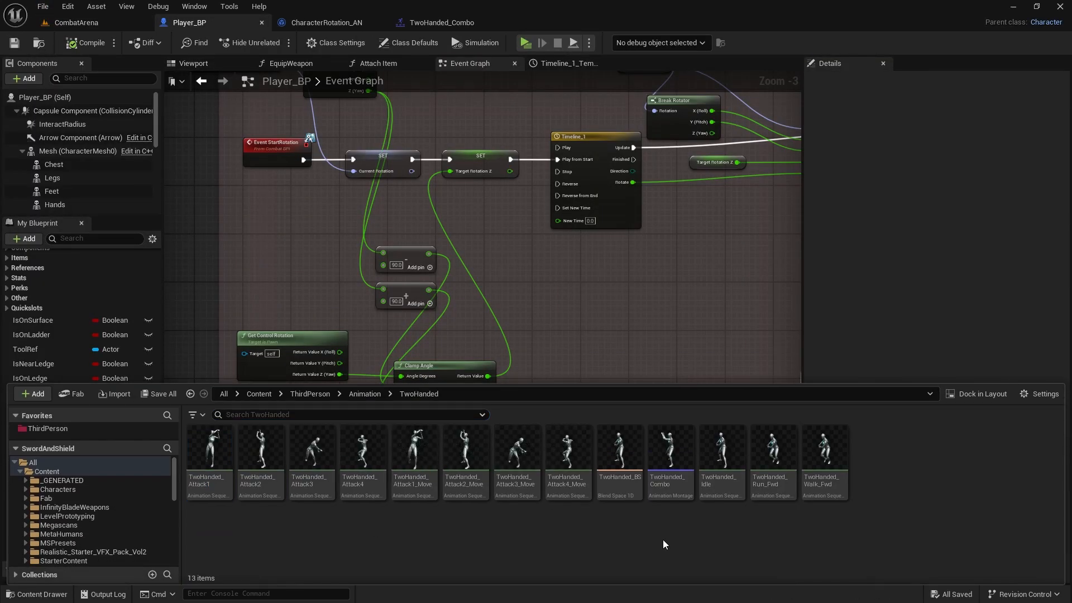
# Step: Open the TwoHanded_Combo montage, pause its preview and filter the available animation assets by "attack"
pyautogui.doubleClick(662, 445)
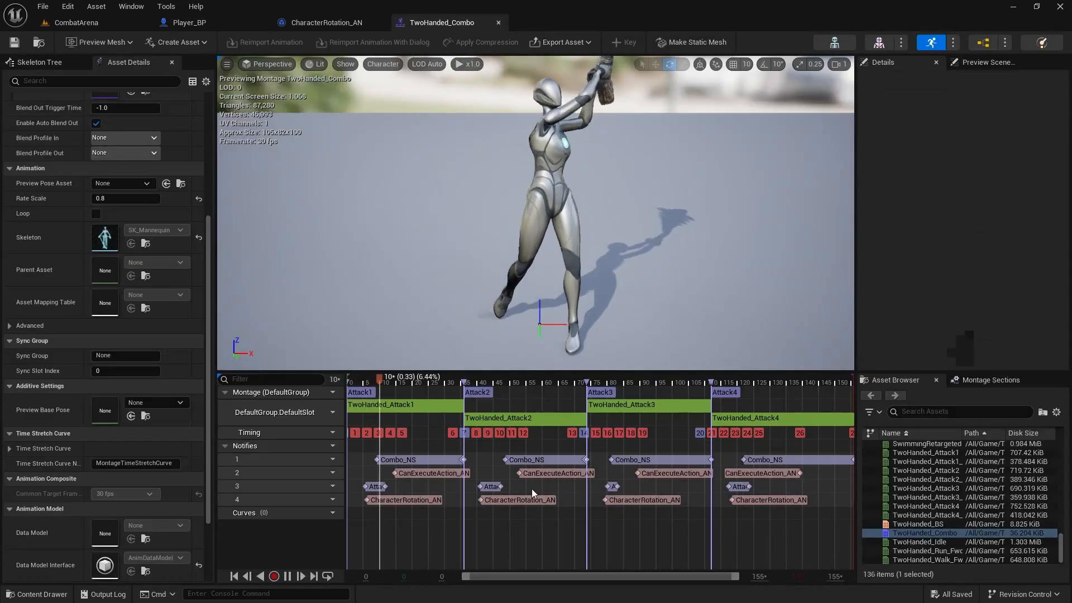
pyautogui.click(288, 577)
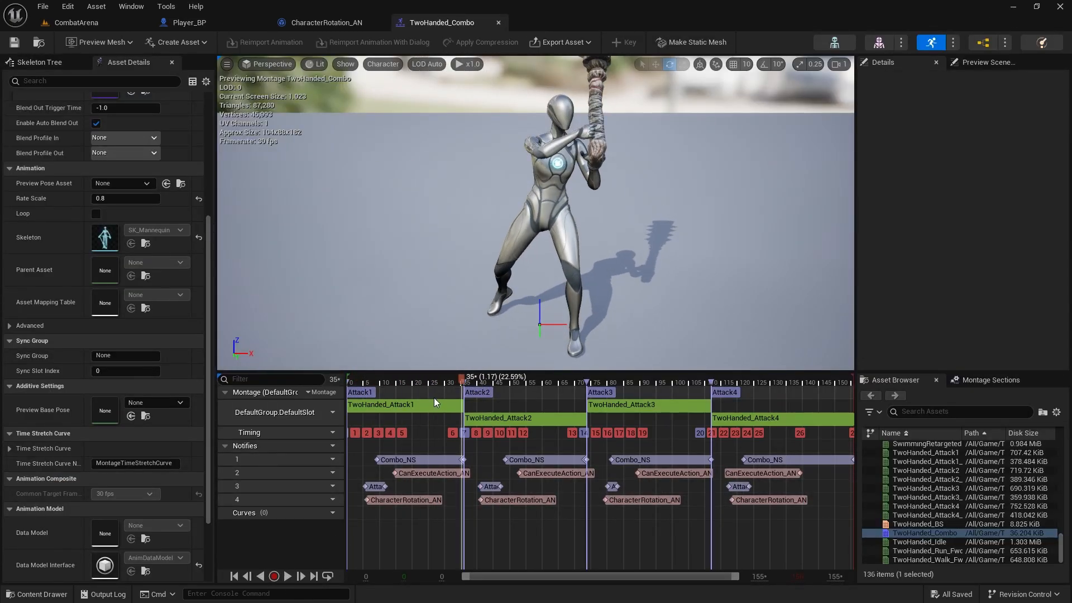
pyautogui.scroll(8, 946, 532)
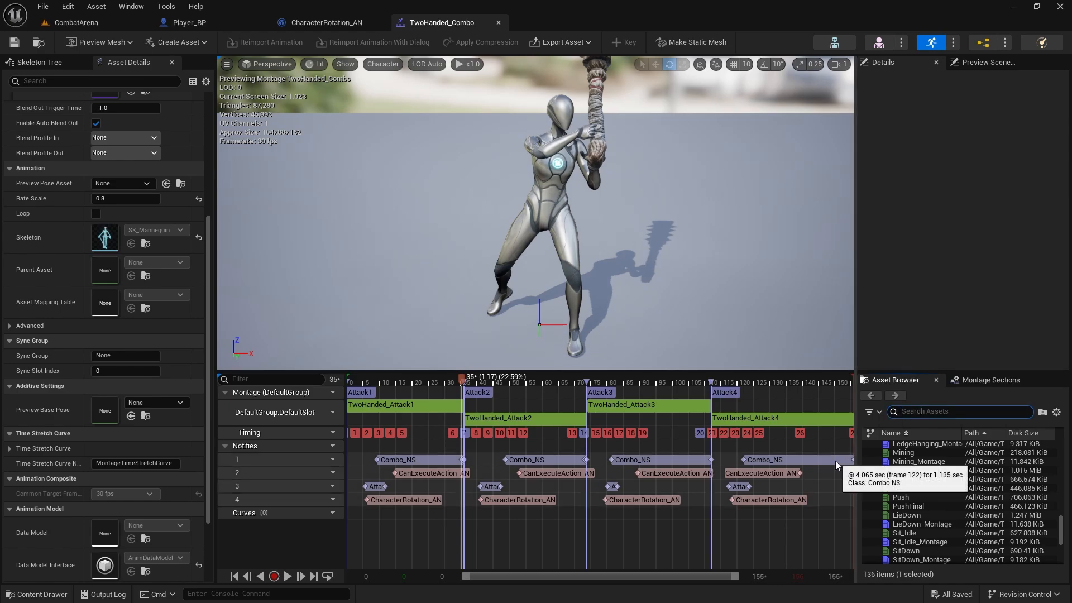
pyautogui.write('attack')
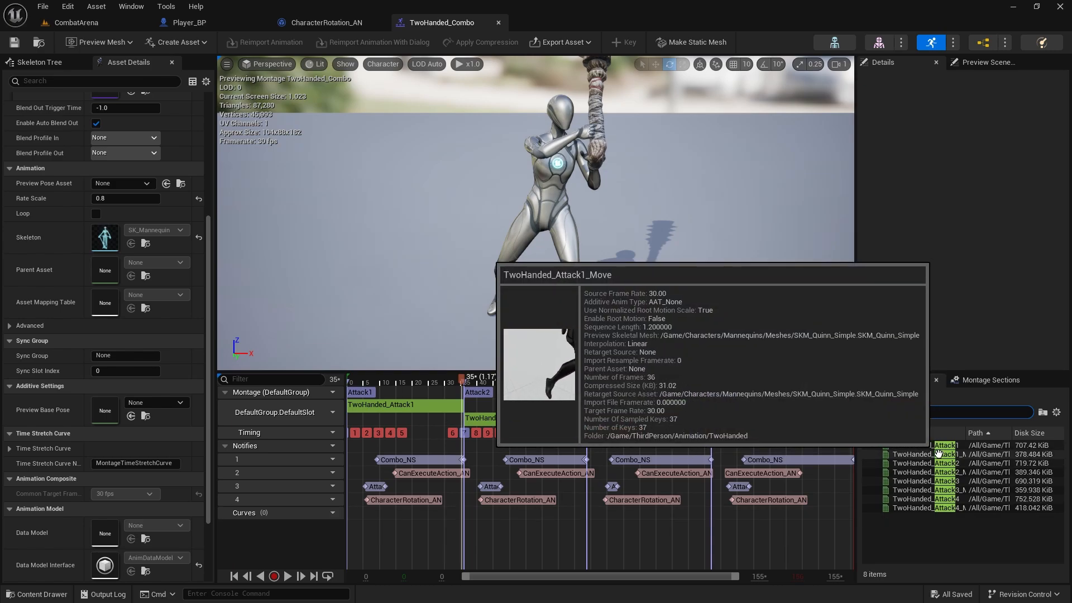
pyautogui.click(910, 455)
pyautogui.moveTo(910, 455); pyautogui.dragTo(477, 450)
pyautogui.moveTo(900, 454); pyautogui.dragTo(416, 407)
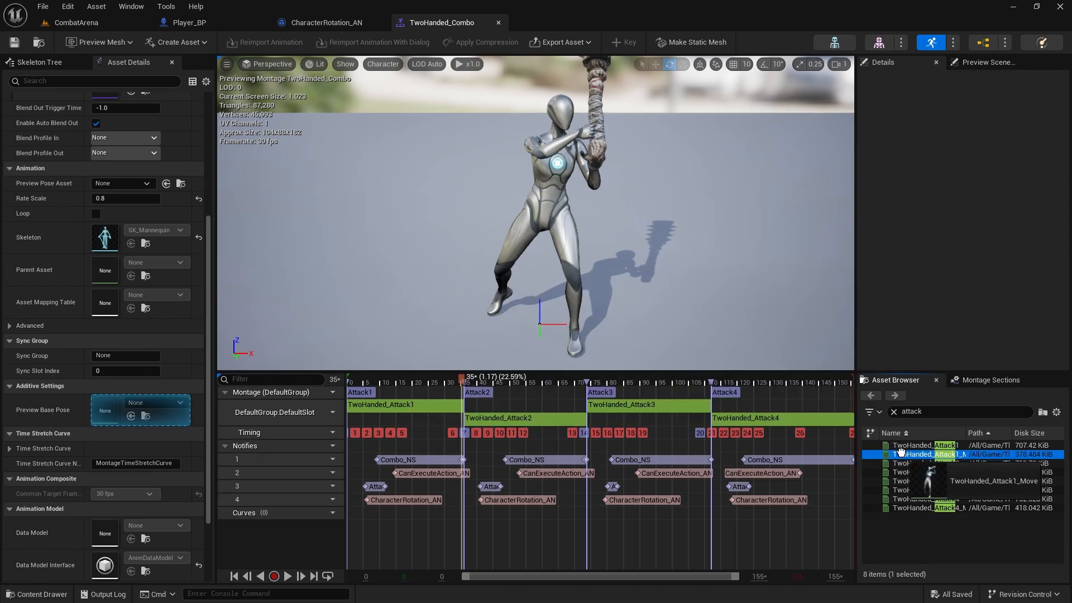
# Step: Replace the animations of the montage's first two segments with TwoHanded_Attack1_Move and TwoHanded_Attack2_Move
pyautogui.click(424, 405)
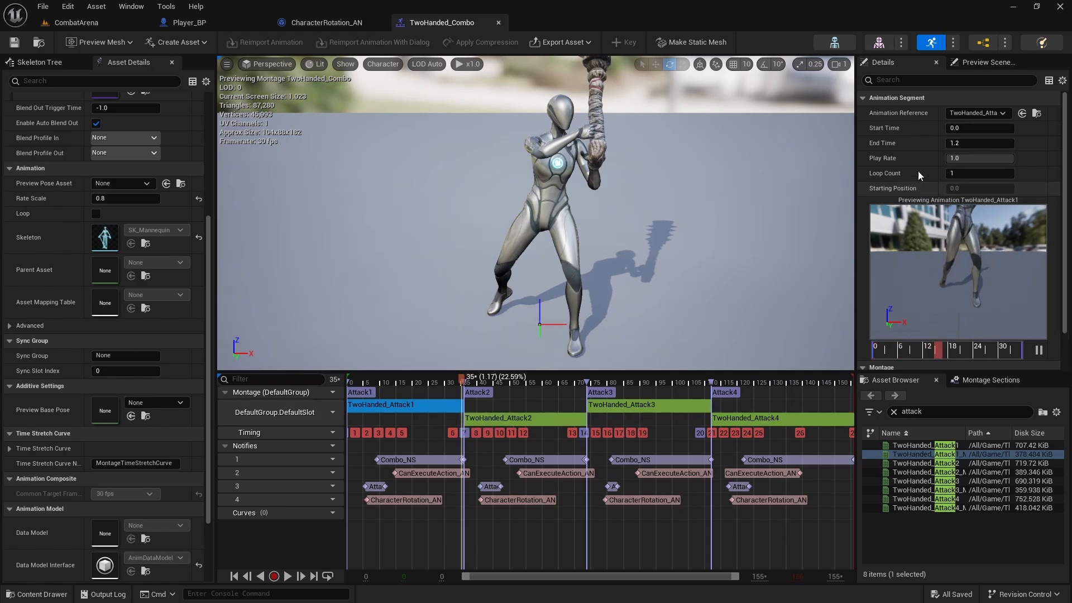
pyautogui.click(971, 114)
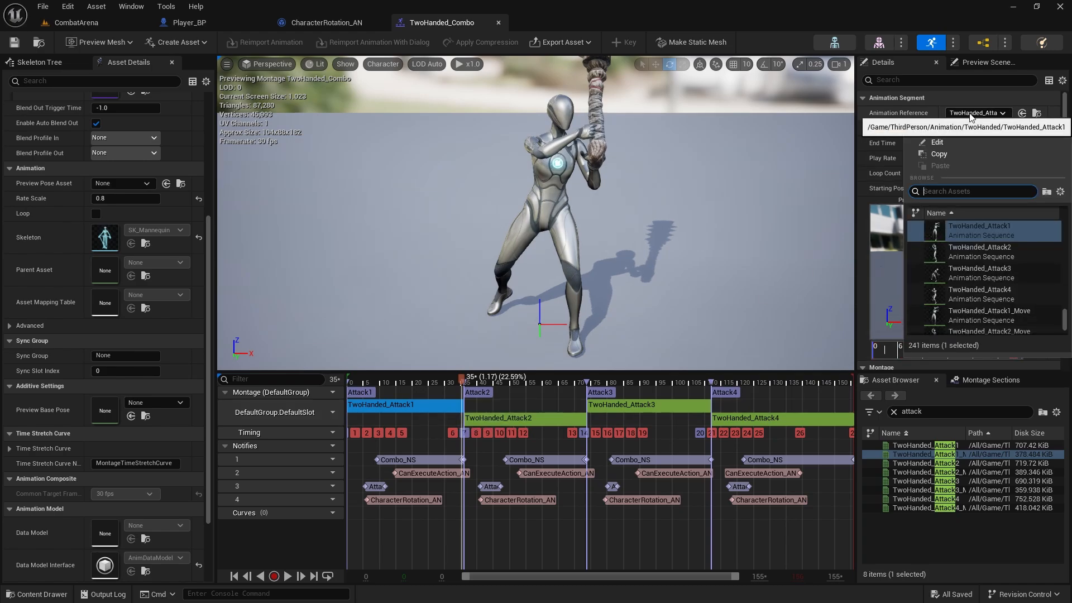
pyautogui.scroll(-2, 996, 246)
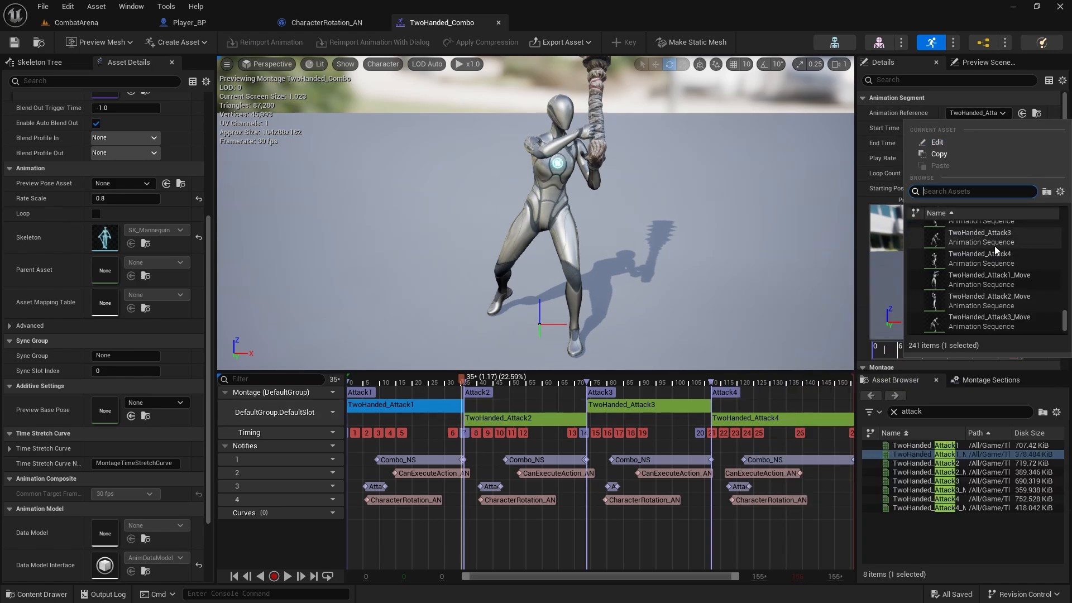
pyautogui.click(990, 283)
pyautogui.click(523, 418)
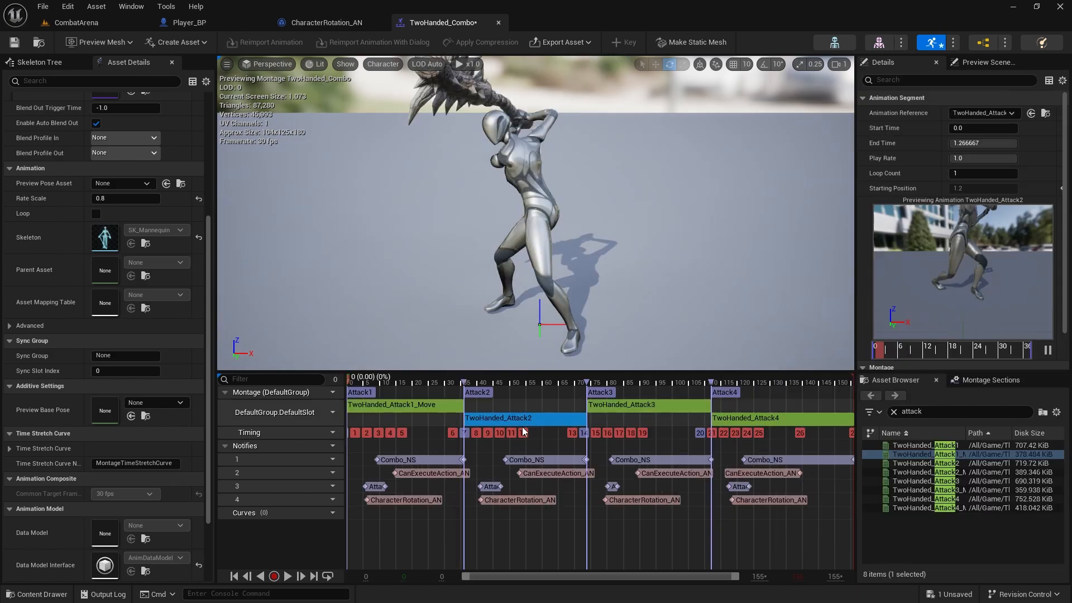
pyautogui.click(969, 115)
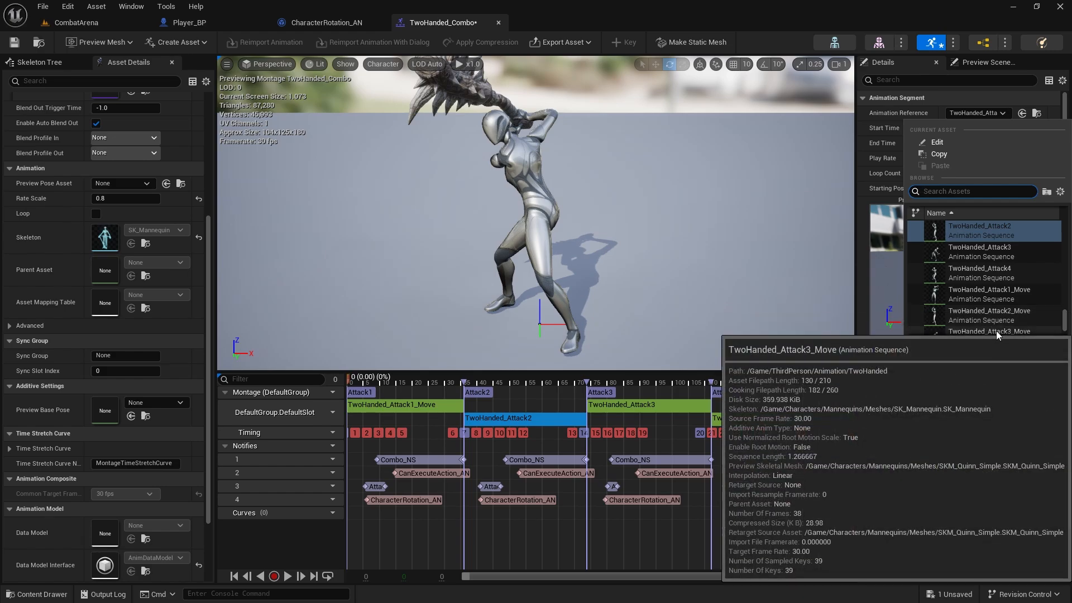
pyautogui.click(991, 315)
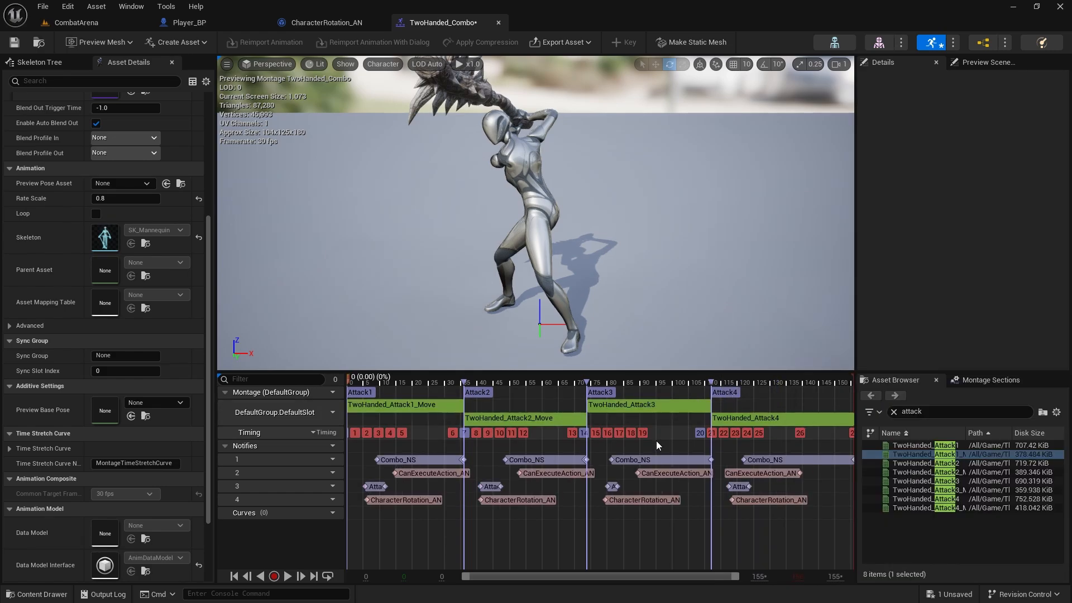
# Step: Replace the animations of the montage's third and fourth segments with TwoHanded_Attack3_Move and TwoHanded_Attack4_Move
pyautogui.click(651, 408)
pyautogui.click(977, 116)
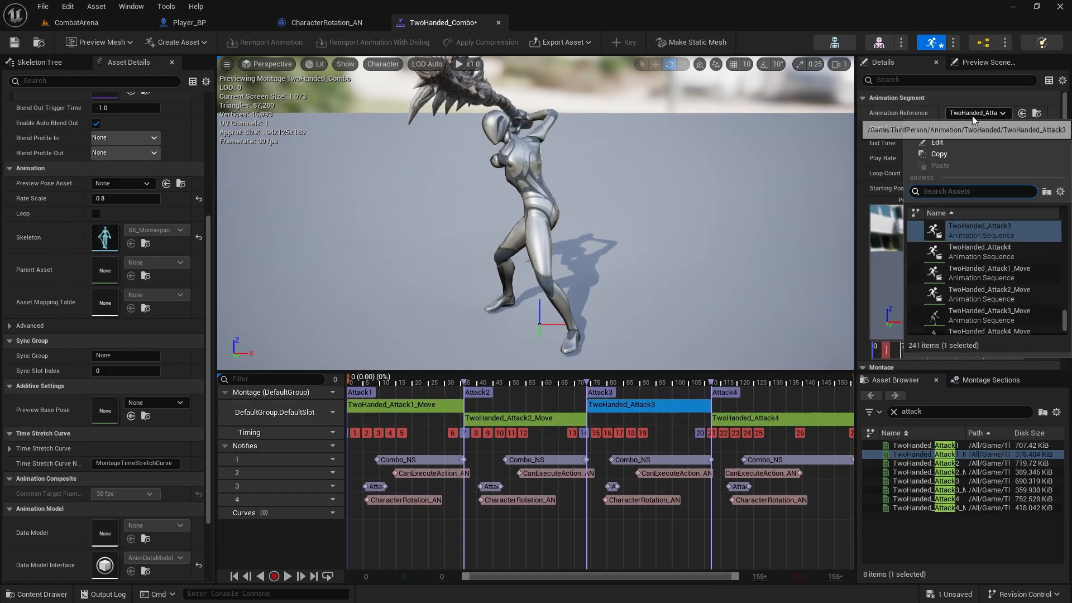
pyautogui.click(988, 315)
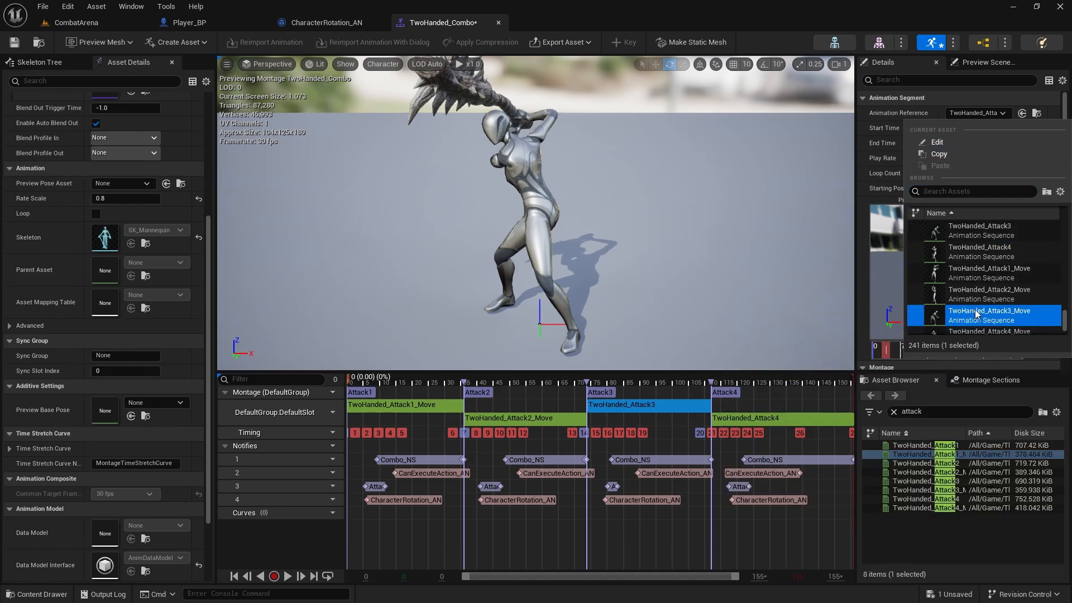
pyautogui.click(766, 418)
pyautogui.click(988, 116)
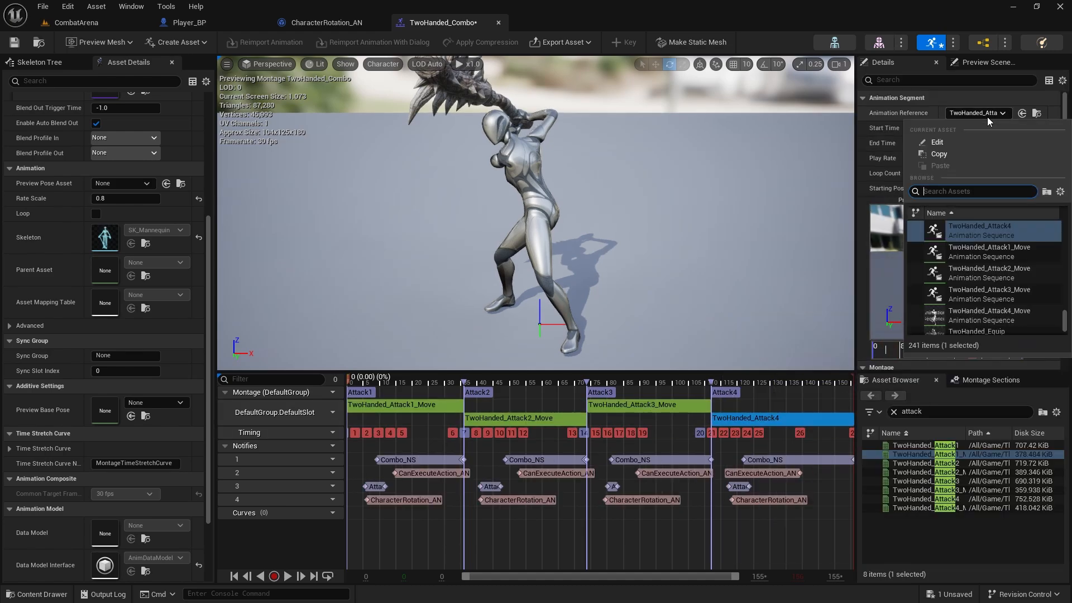
pyautogui.click(1007, 318)
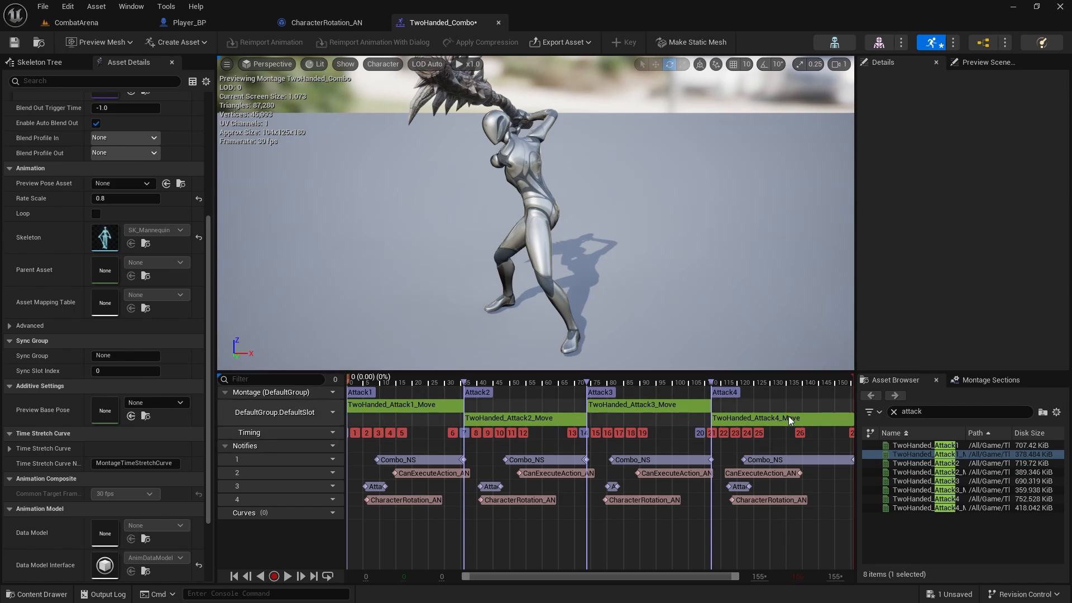
# Step: Save all modified assets, including the TwoHanded_Combo montage
pyautogui.moveTo(934, 486)
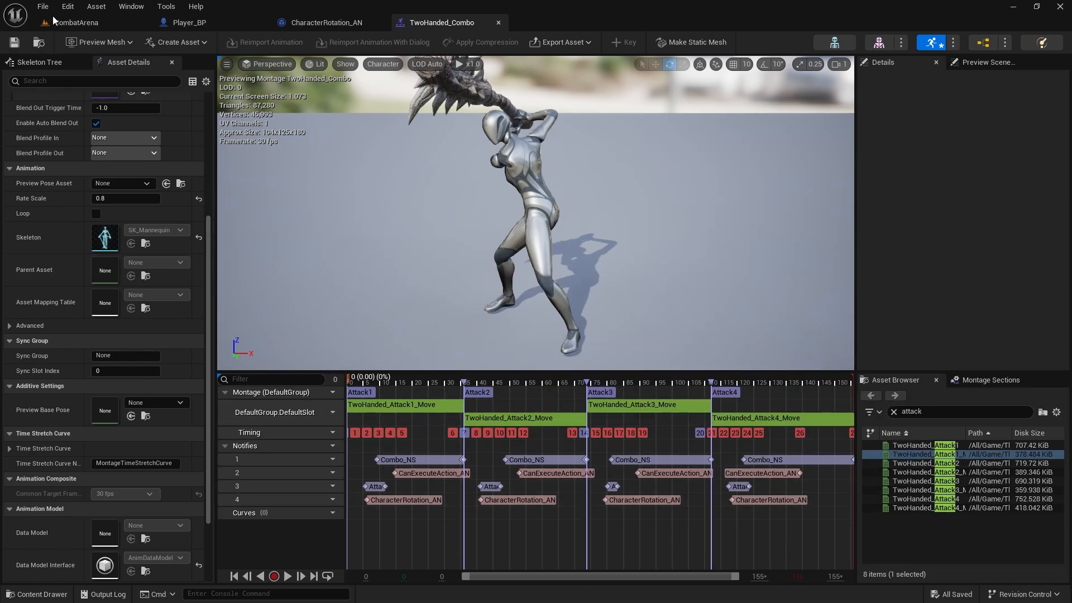
pyautogui.click(42, 6)
pyautogui.click(78, 73)
# Step: Open the TwoHanded_Attack1_Move sequence and enable its root motion
pyautogui.hotkey('ctrl', 'space')
pyautogui.click(670, 539)
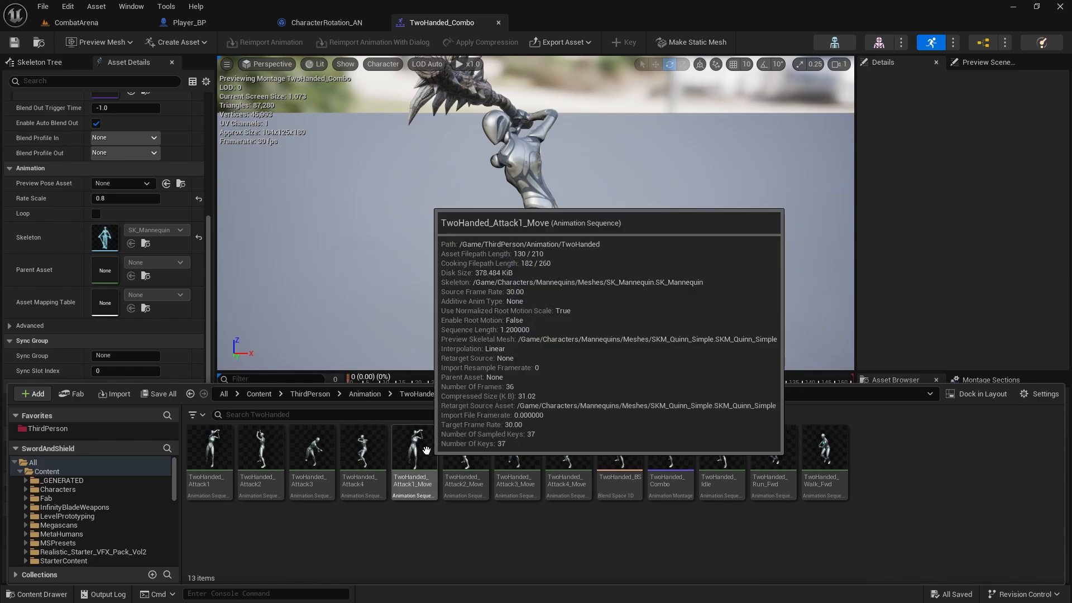
pyautogui.doubleClick(426, 450)
pyautogui.scroll(-5, 150, 328)
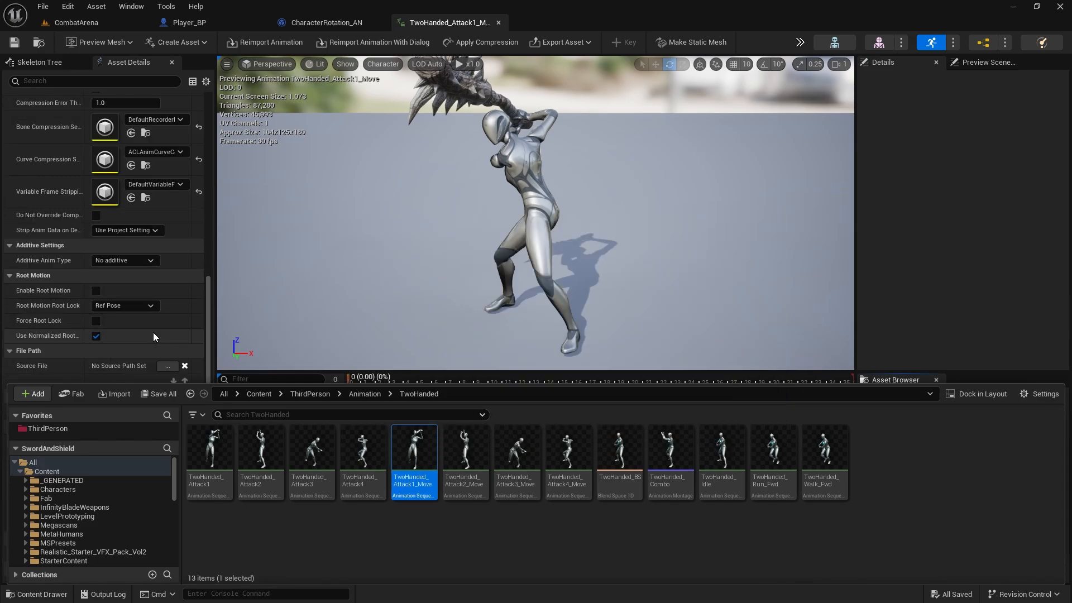
pyautogui.click(96, 280)
# Step: Enable root motion in the TwoHanded_Attack2_Move and TwoHanded_Attack3_Move sequences
pyautogui.hotkey('ctrl', 'space')
pyautogui.click(467, 464)
pyautogui.doubleClick(466, 464)
pyautogui.click(96, 280)
pyautogui.hotkey('ctrl', 'space')
pyautogui.doubleClick(528, 475)
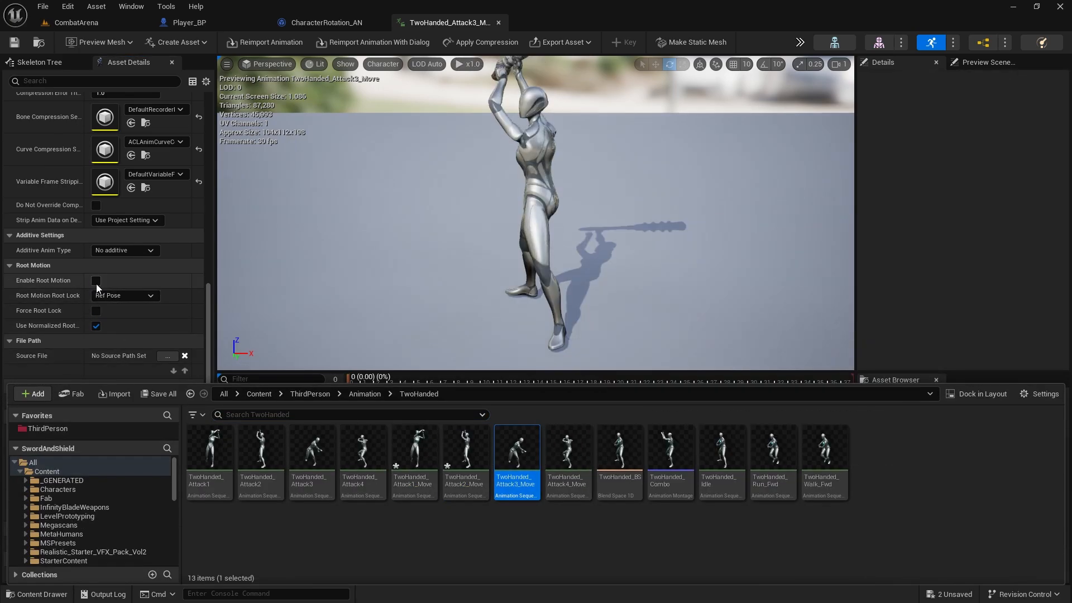
pyautogui.click(96, 280)
# Step: Enable root motion in the TwoHanded_Attack4_Move sequence and save all modified assets
pyautogui.hotkey('ctrl', 'space')
pyautogui.doubleClick(568, 464)
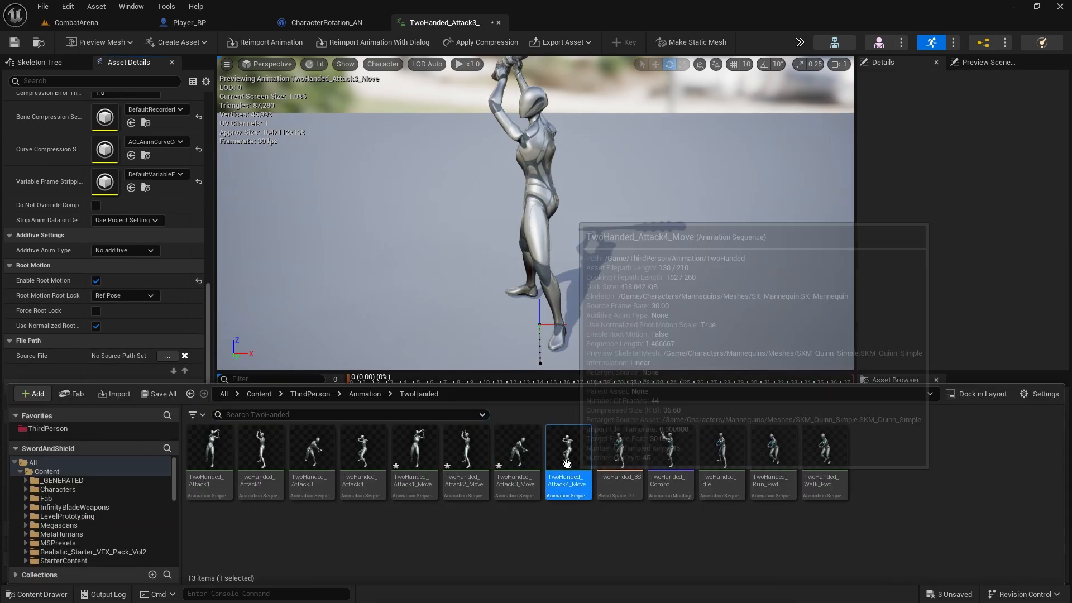
pyautogui.click(97, 282)
pyautogui.click(44, 8)
pyautogui.click(72, 72)
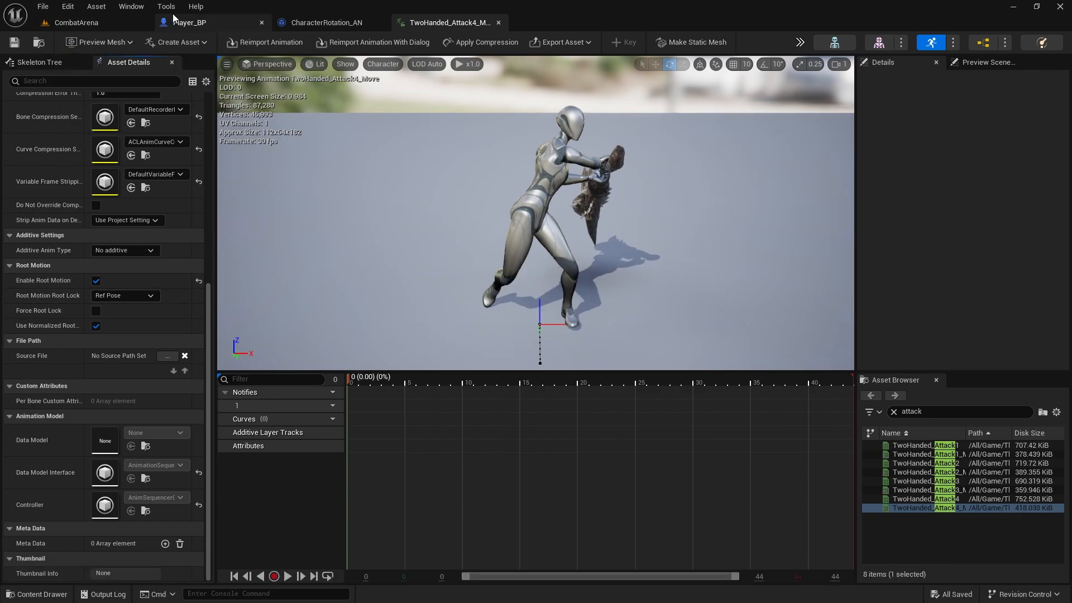
# Step: Start a game preview of the CombatArena level and loot the weapons on the black table
pyautogui.click(174, 18)
pyautogui.click(113, 21)
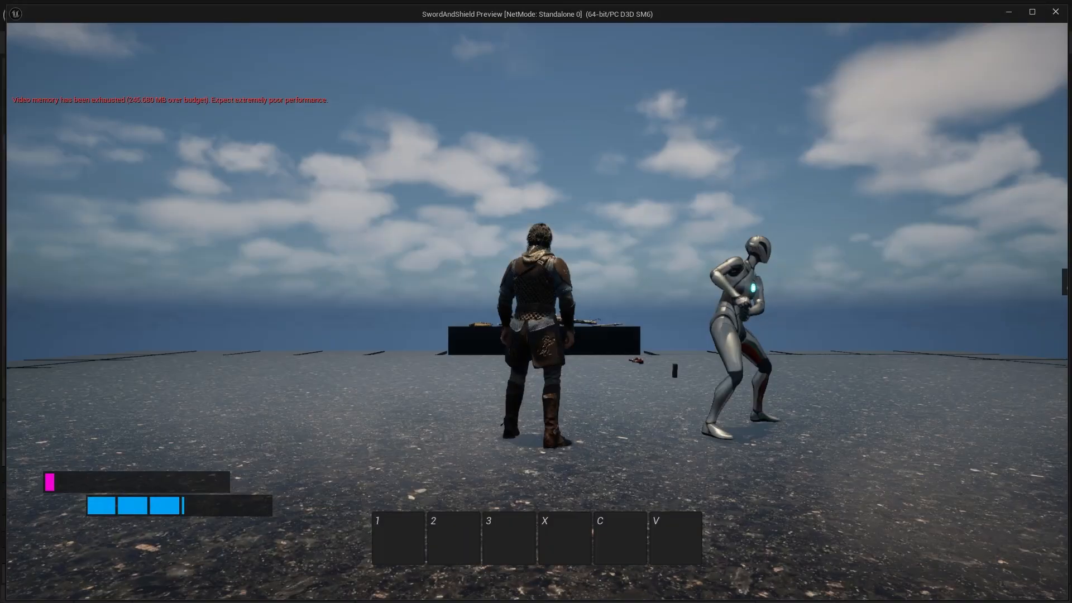
pyautogui.press('w')
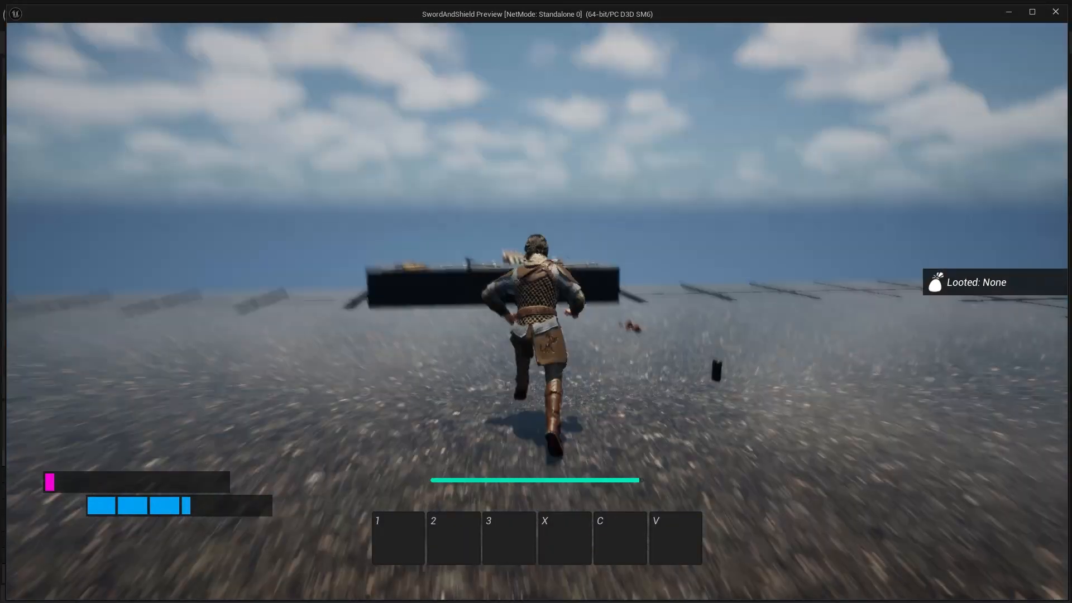
pyautogui.press('e')
pyautogui.press('e')
pyautogui.press('w')
pyautogui.press('e')
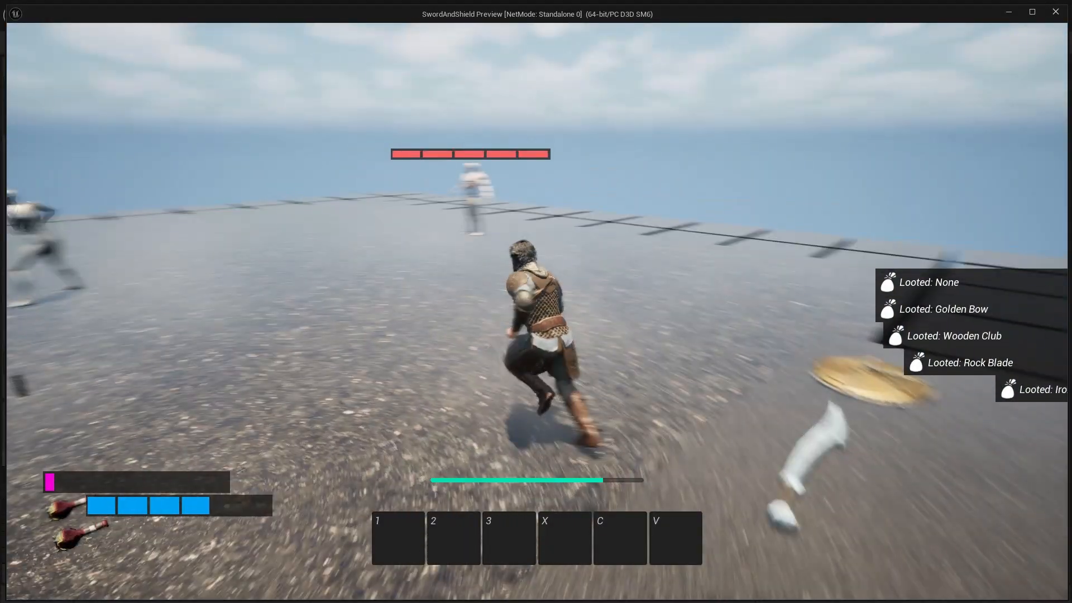
# Step: Equip the Wooden Club from the character's inventory and return to the game
pyautogui.press('Tab')
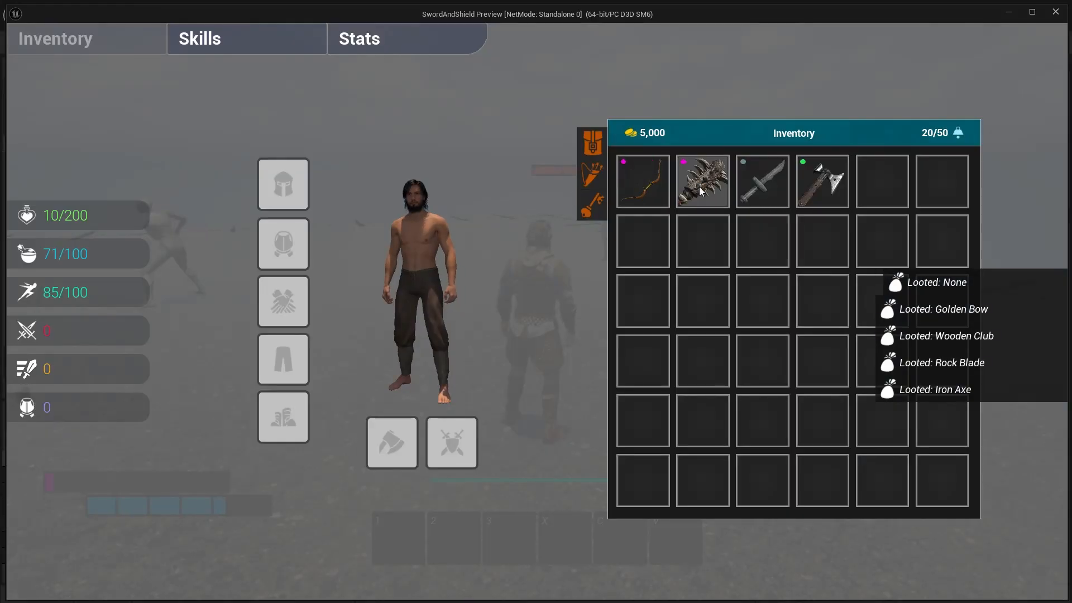
pyautogui.click(699, 186)
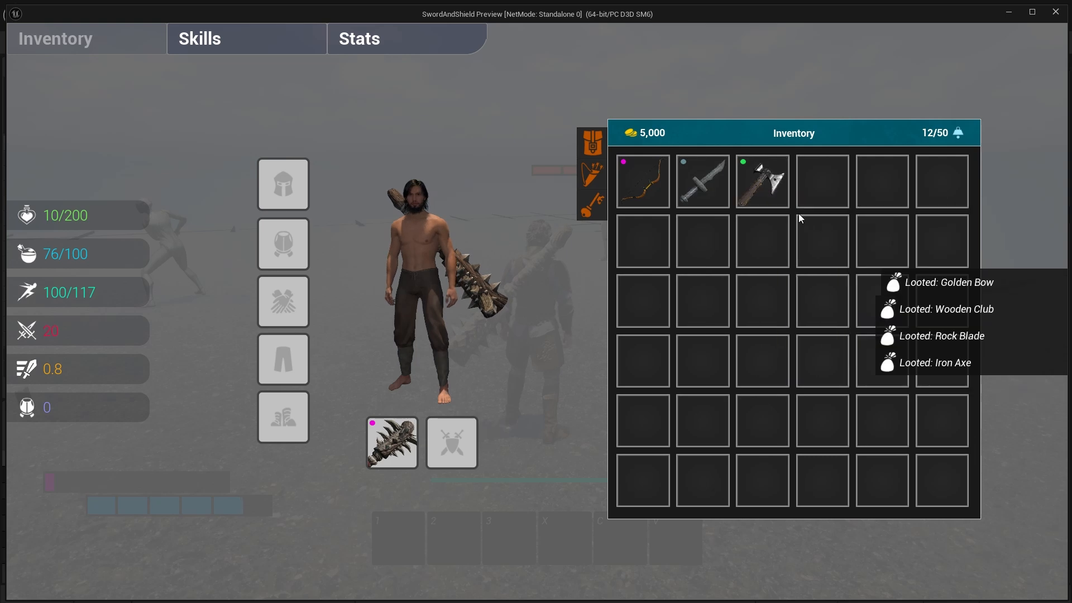
pyautogui.press('Tab')
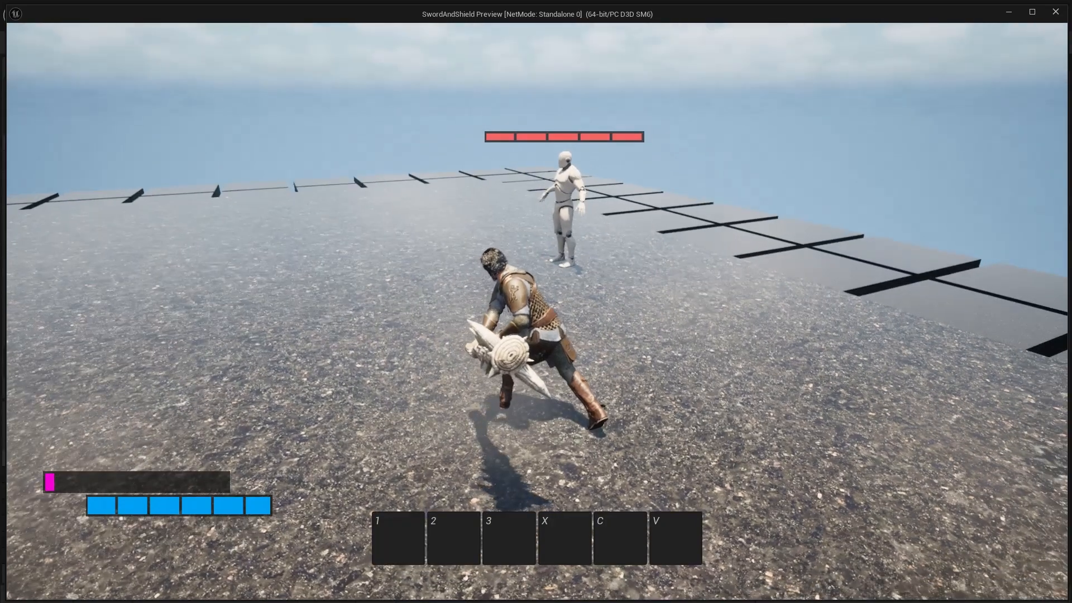
# Step: Test the two-handed attack combo's forward movement against the white enemy and end the game preview
pyautogui.press('w')
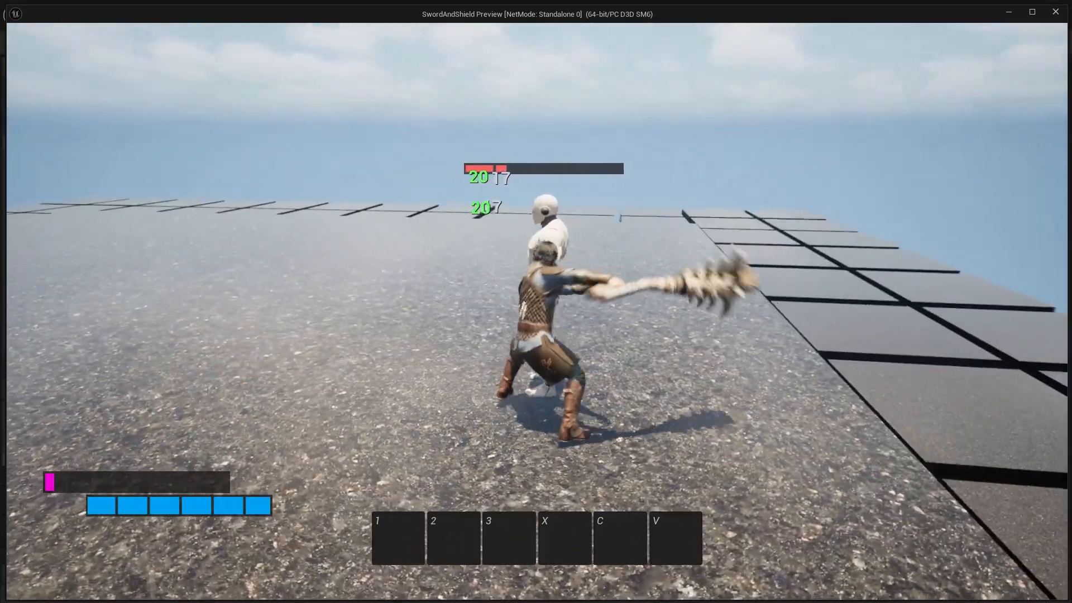
pyautogui.press('w')
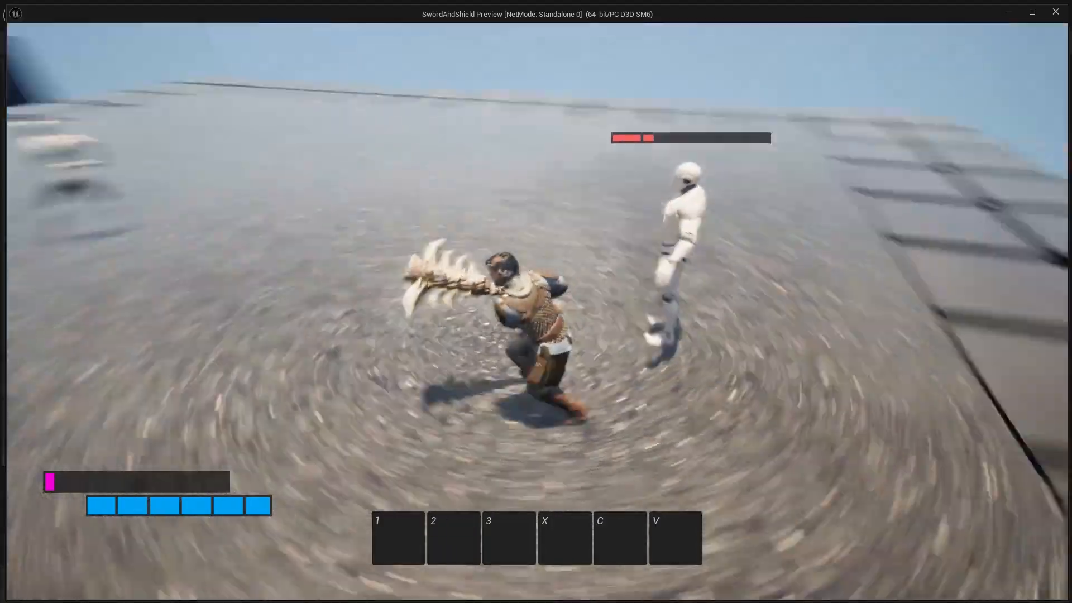
pyautogui.press('w')
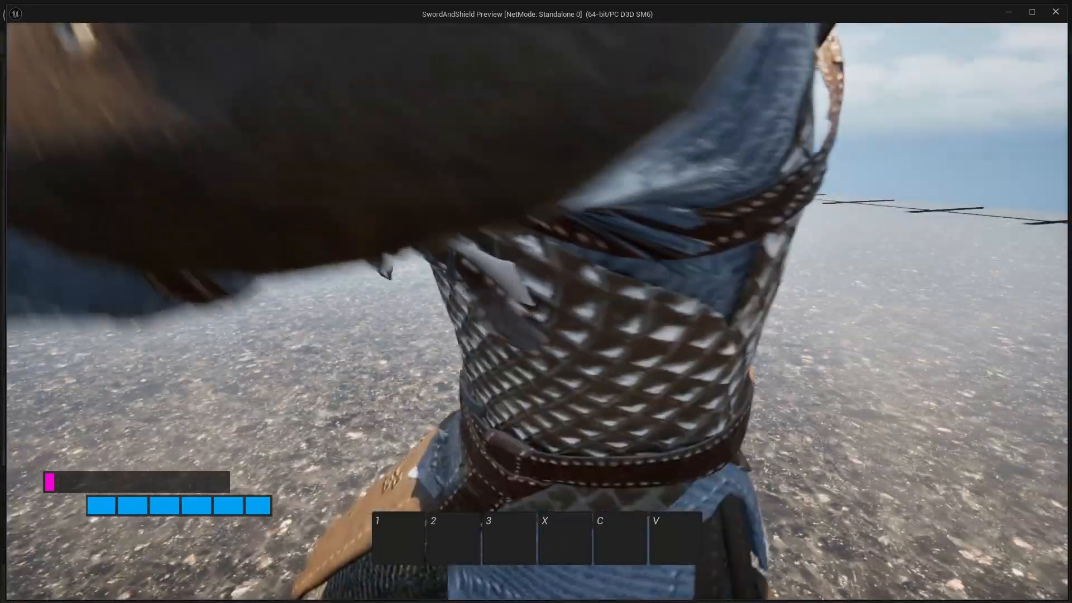
pyautogui.press('w')
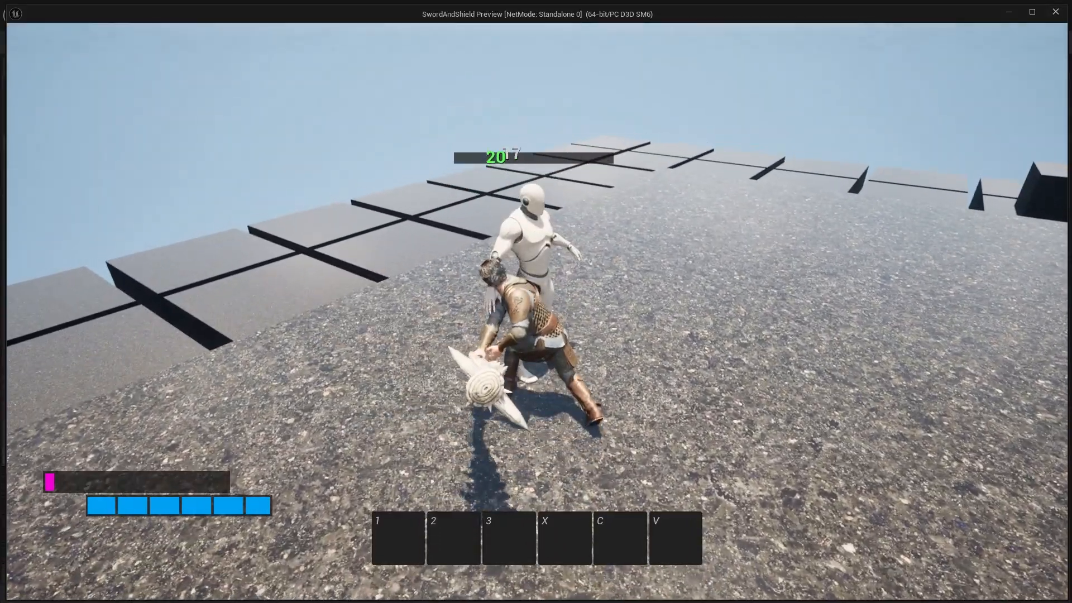
pyautogui.press('d')
pyautogui.press('s')
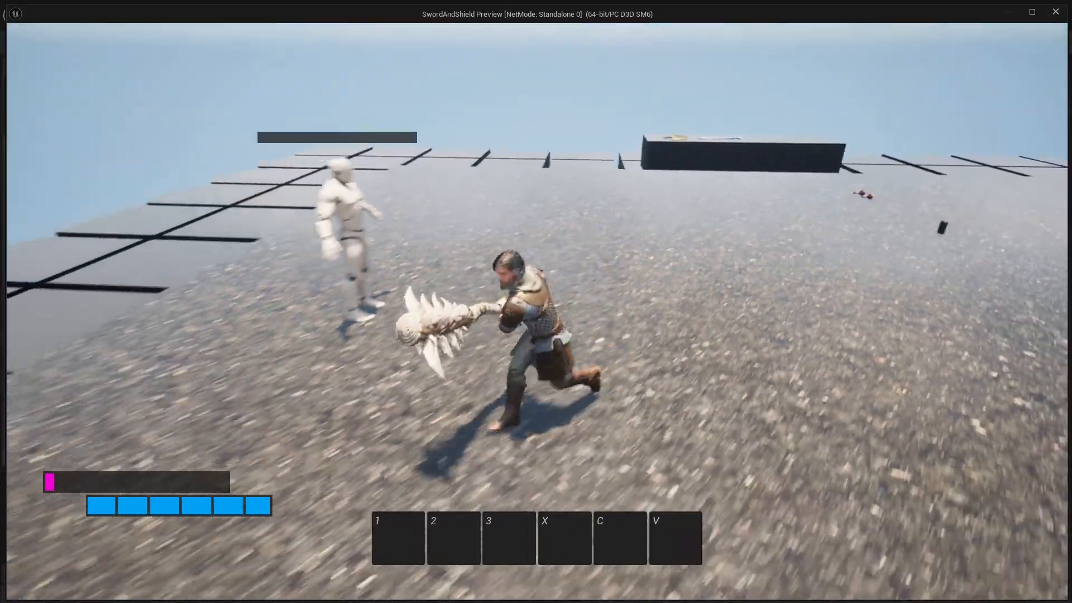
pyautogui.press('Escape')
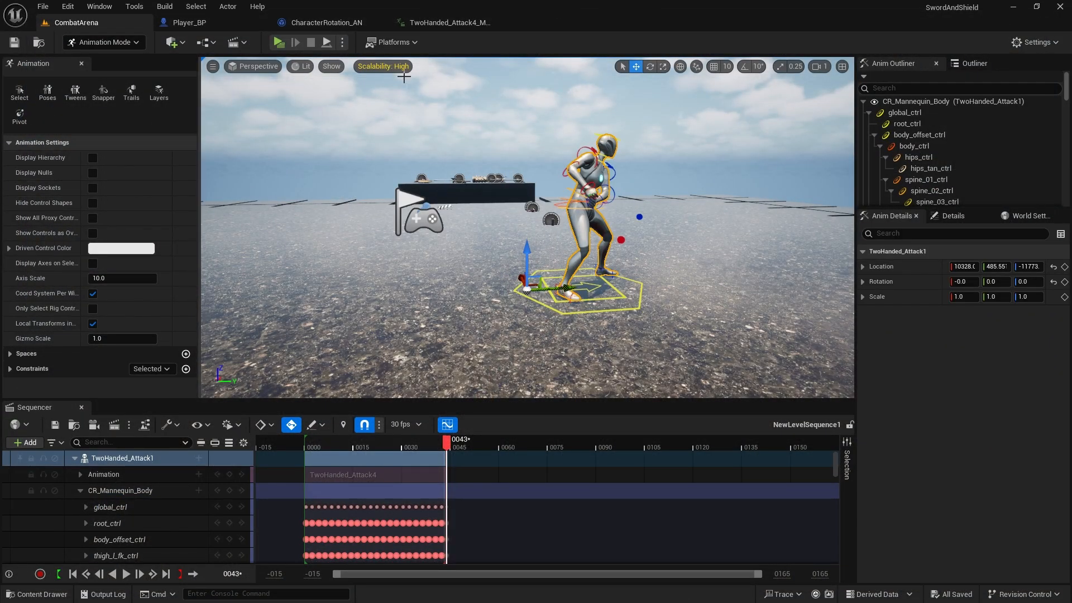
# Step: Open the Enemy_BP blueprint from the ThirdPerson/Blueprints/NPC folder
pyautogui.click(174, 21)
pyautogui.hotkey('ctrl', 'space')
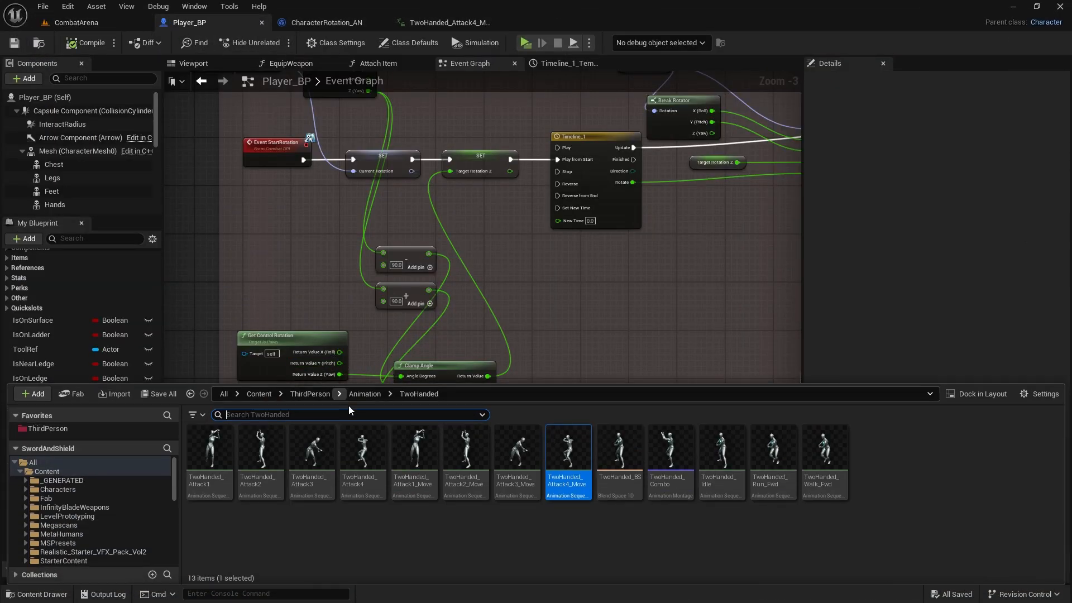
pyautogui.click(364, 393)
pyautogui.click(306, 394)
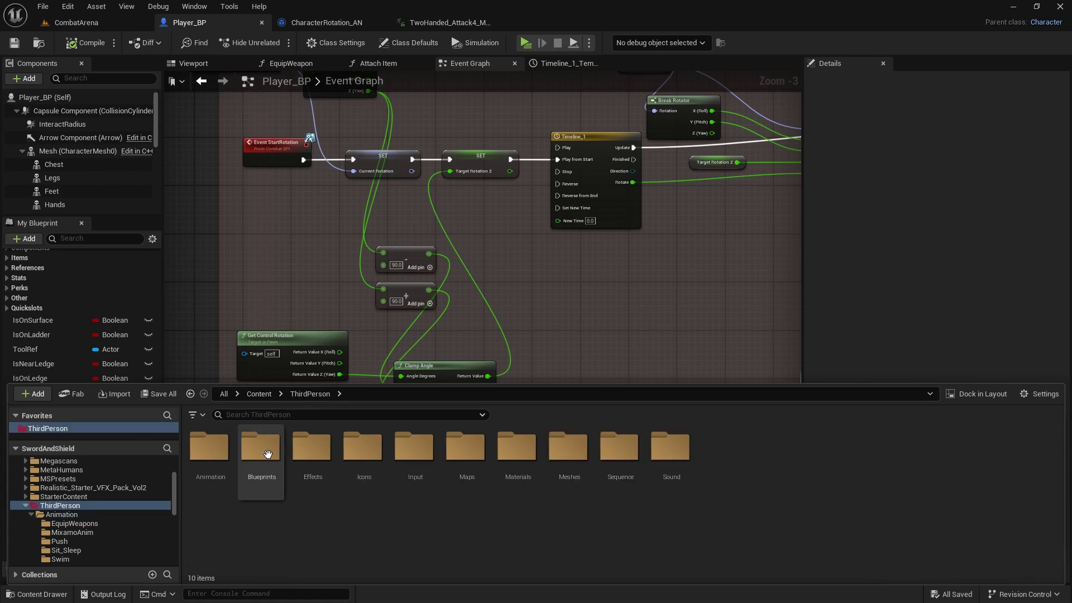
pyautogui.doubleClick(260, 449)
pyautogui.doubleClick(629, 456)
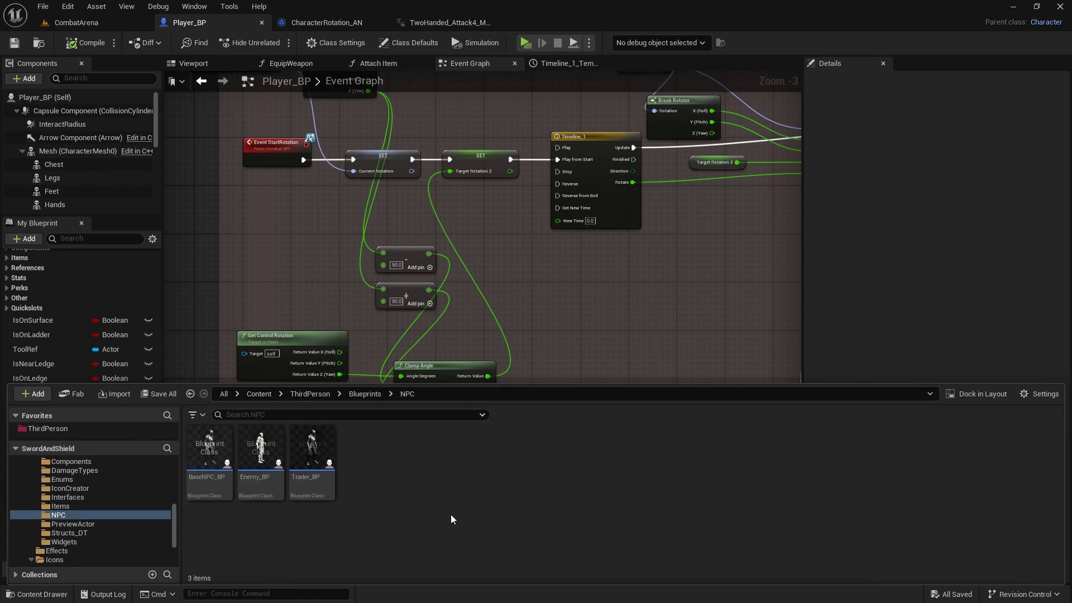
pyautogui.doubleClick(261, 450)
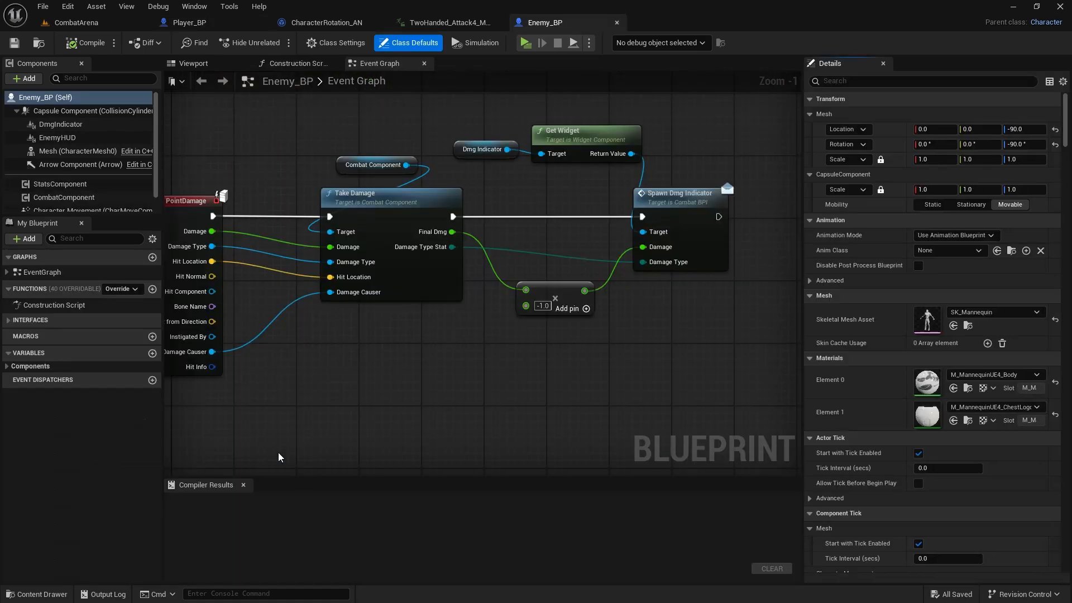
# Step: Set the enemy Capsule Component's radius to 50, compile the blueprint and check the capsule around the mesh in the viewport
pyautogui.click(74, 112)
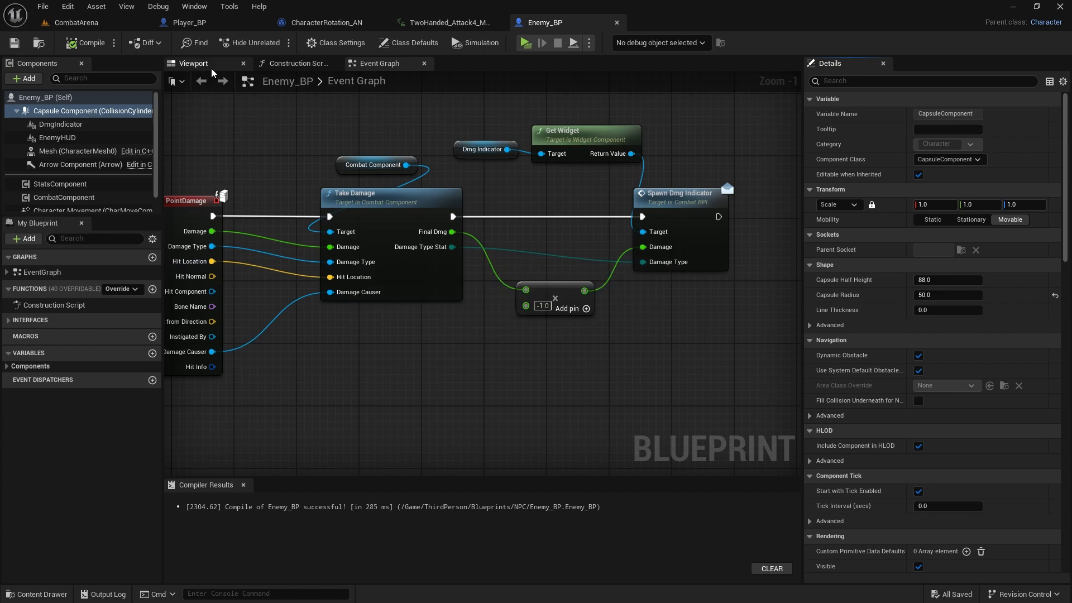
pyautogui.click(195, 63)
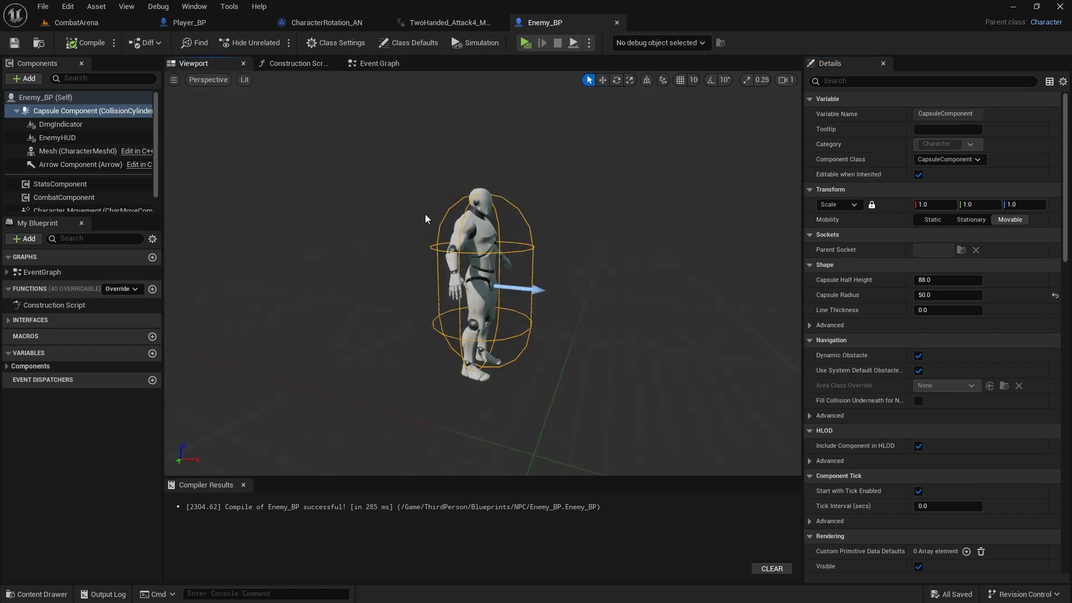
# Step: Return to the CombatArena level, start a game preview and loot the weapons lying on the black table
pyautogui.click(110, 23)
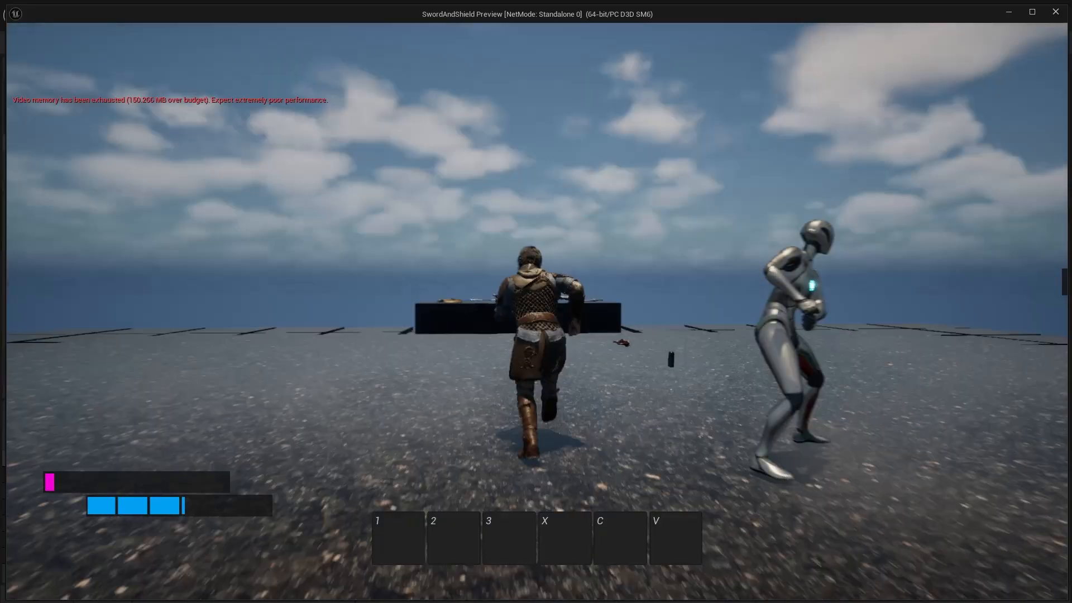
pyautogui.press('w')
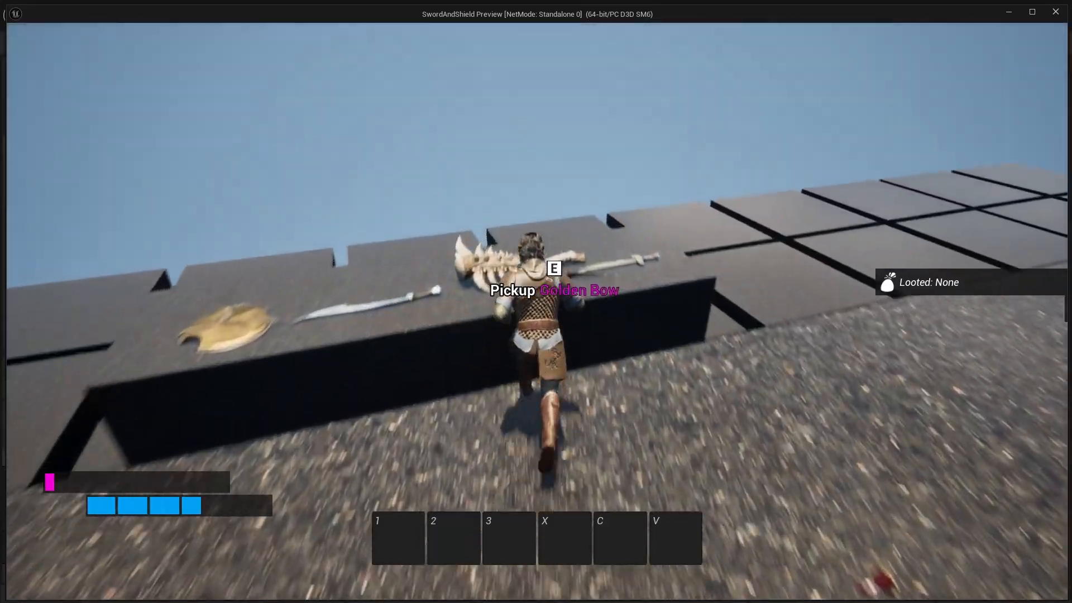
pyautogui.press('e')
pyautogui.press('e')
pyautogui.press('e')
pyautogui.press('e')
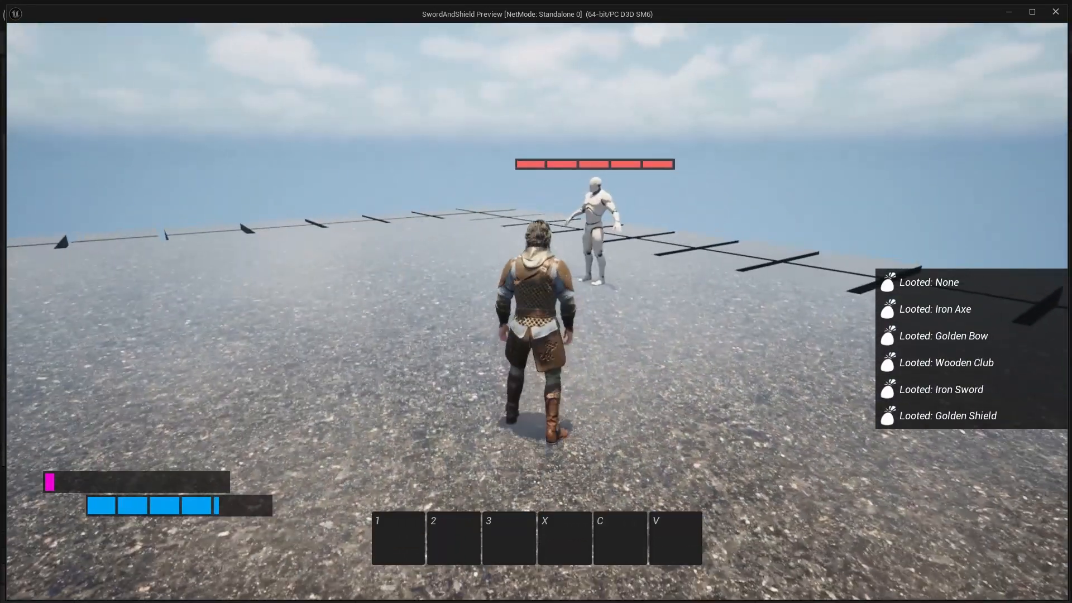
# Step: Equip the two-handed Wooden Club from the inventory and return to the game
pyautogui.press('i')
pyautogui.click(768, 185)
pyautogui.press('i')
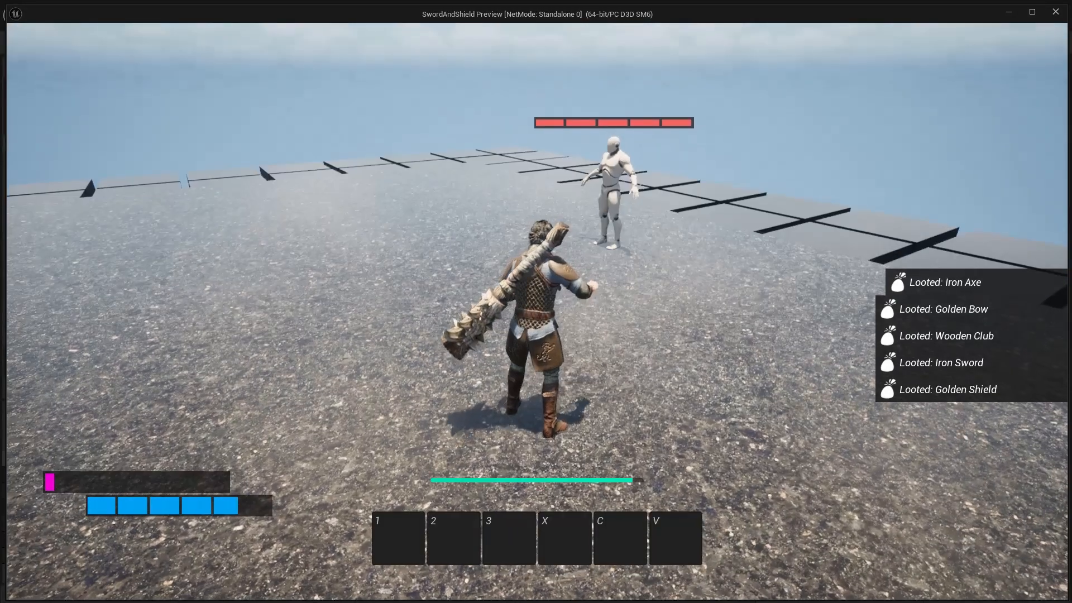
# Step: Test the two-handed club attacks around the white enemy from different directions, checking the forward movement and the collision with its wider capsule
pyautogui.press('w')
pyautogui.press('w')
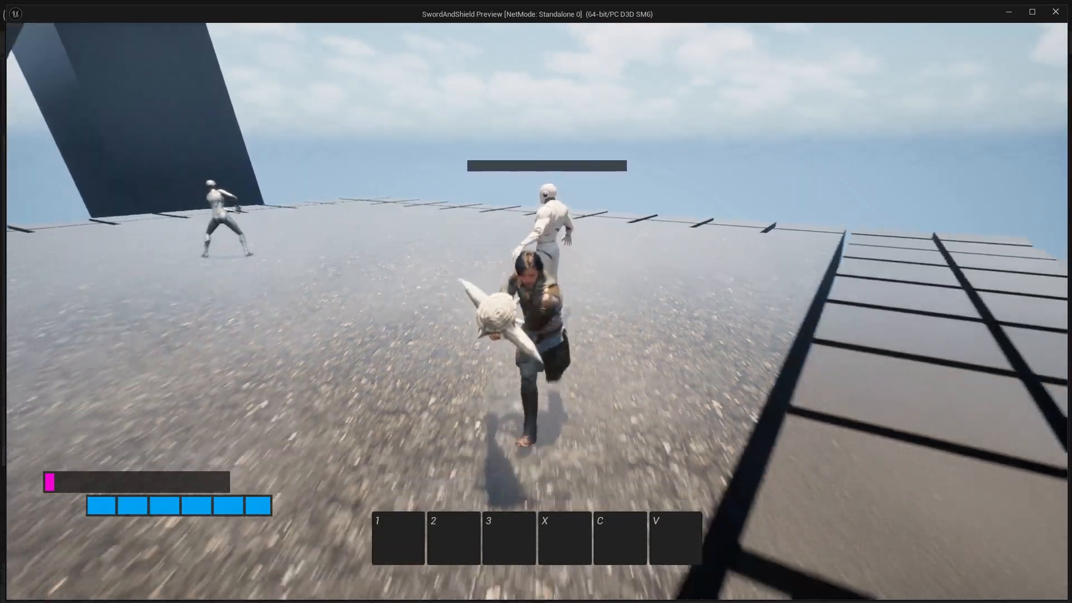
pyautogui.press('a')
pyautogui.press('w')
pyautogui.press('d')
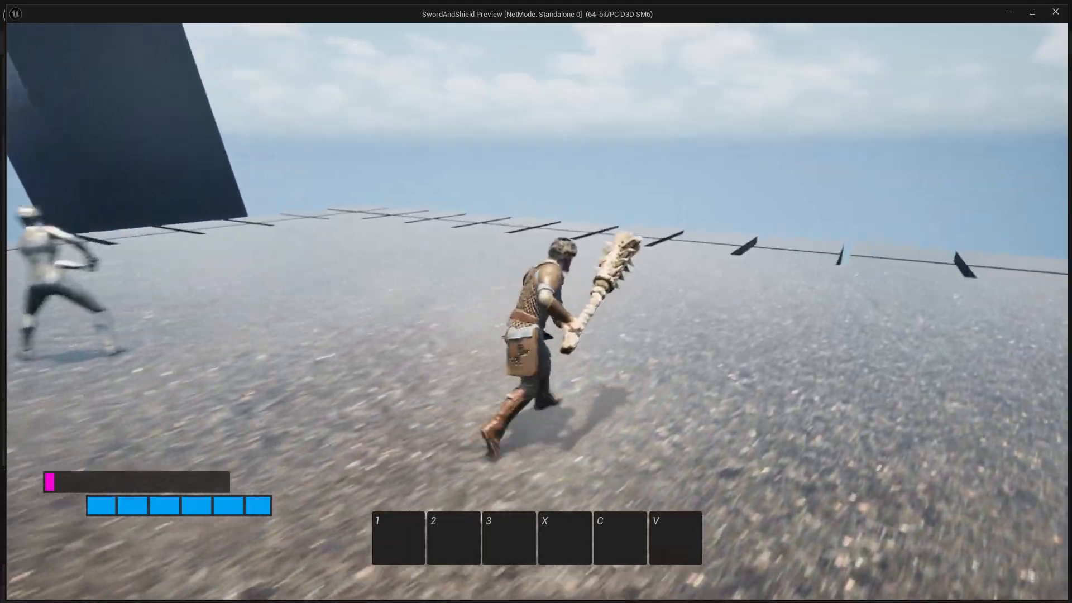
pyautogui.press('w')
pyautogui.press('shift')
pyautogui.press('a')
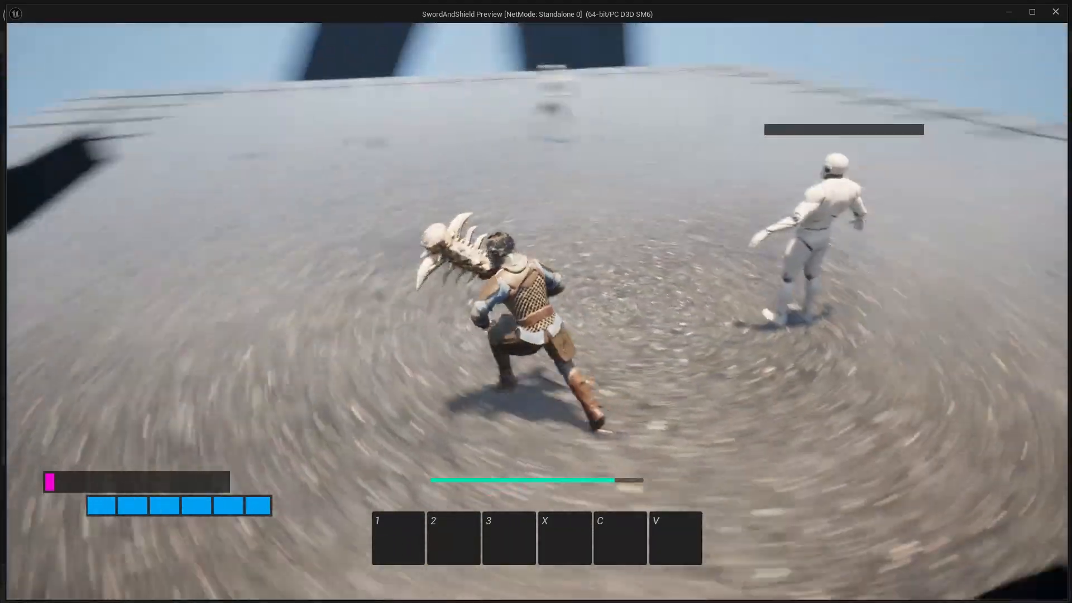
pyautogui.press('w')
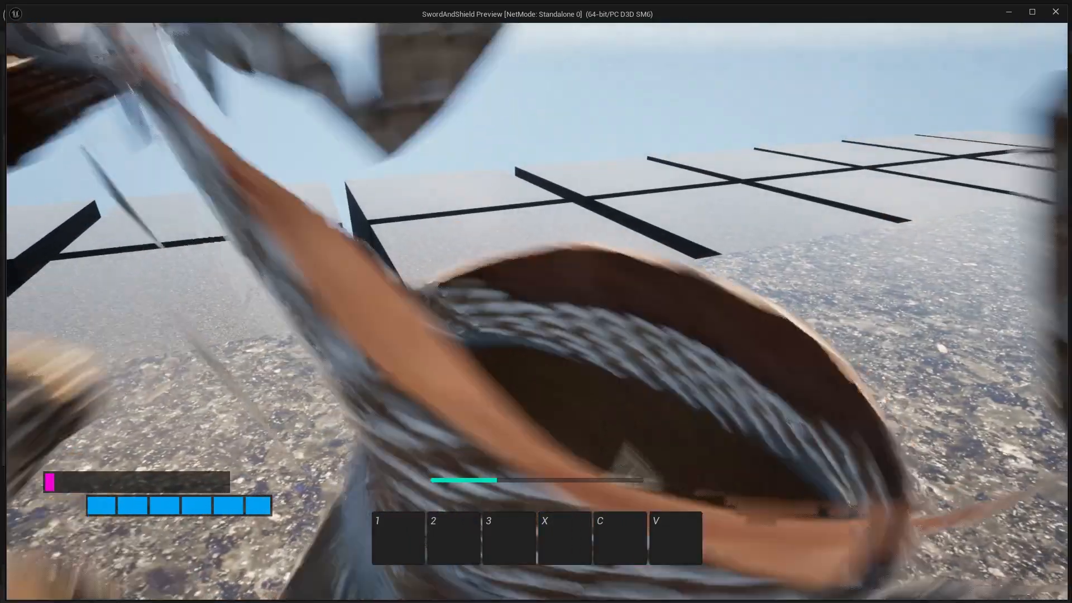
pyautogui.press('s')
pyautogui.press('a')
pyautogui.press('w')
pyautogui.press('d')
pyautogui.press('w')
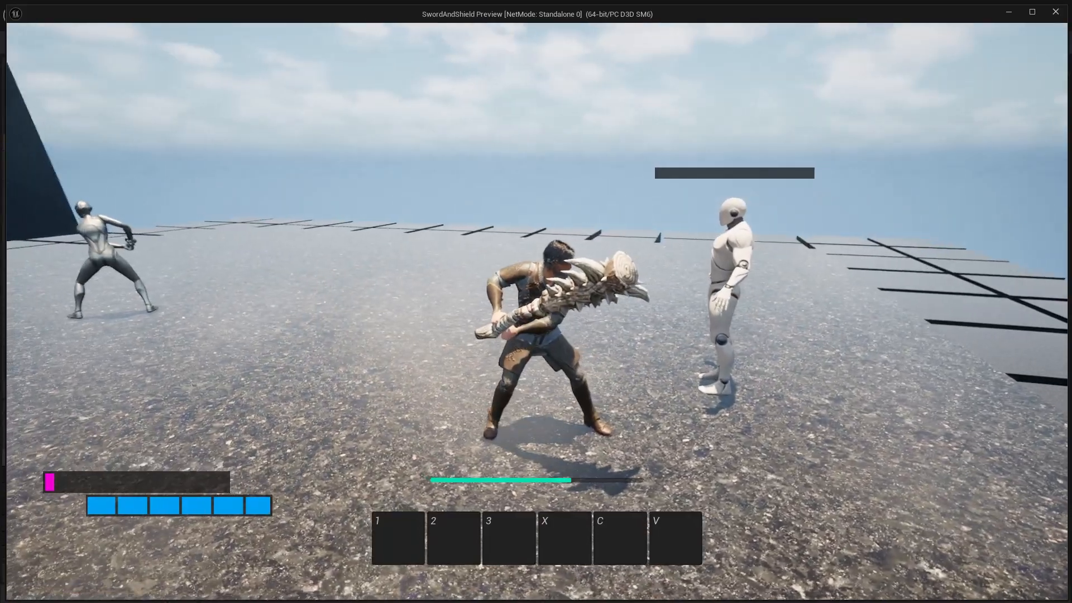
pyautogui.press('a')
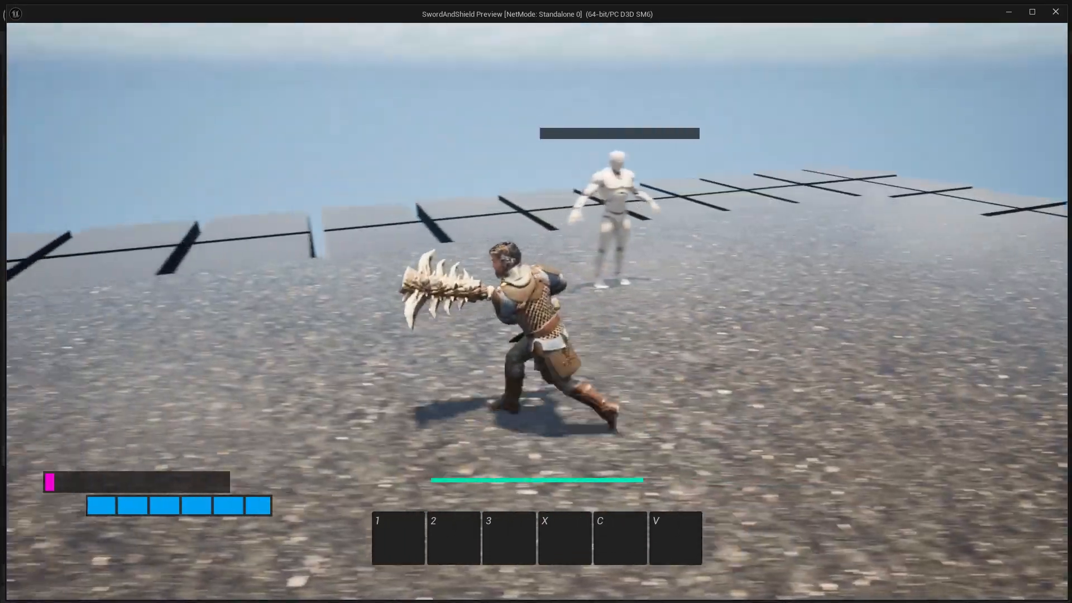
pyautogui.press('w')
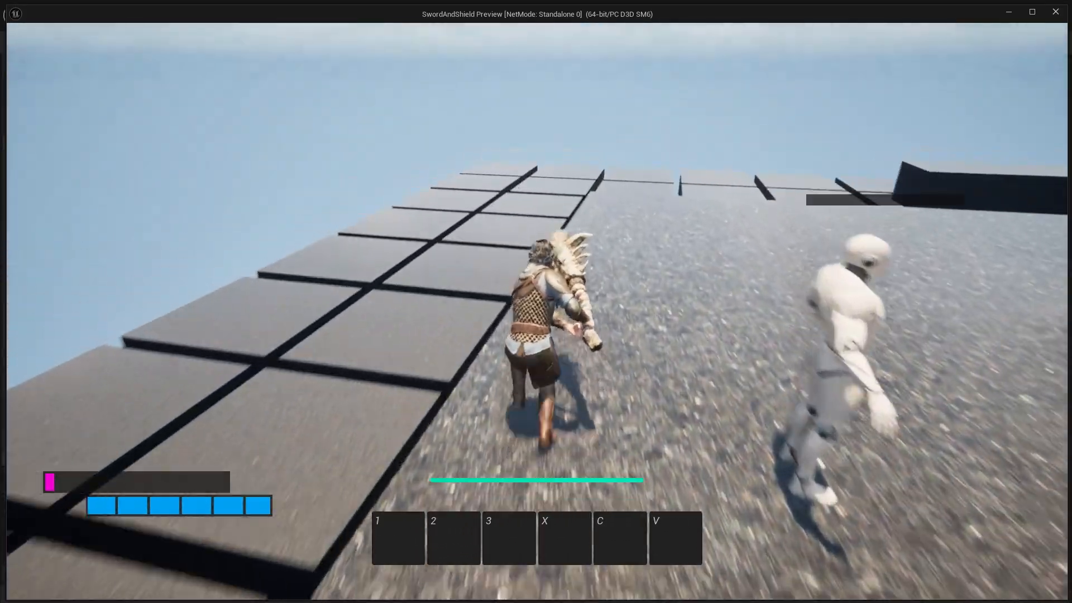
pyautogui.press('w')
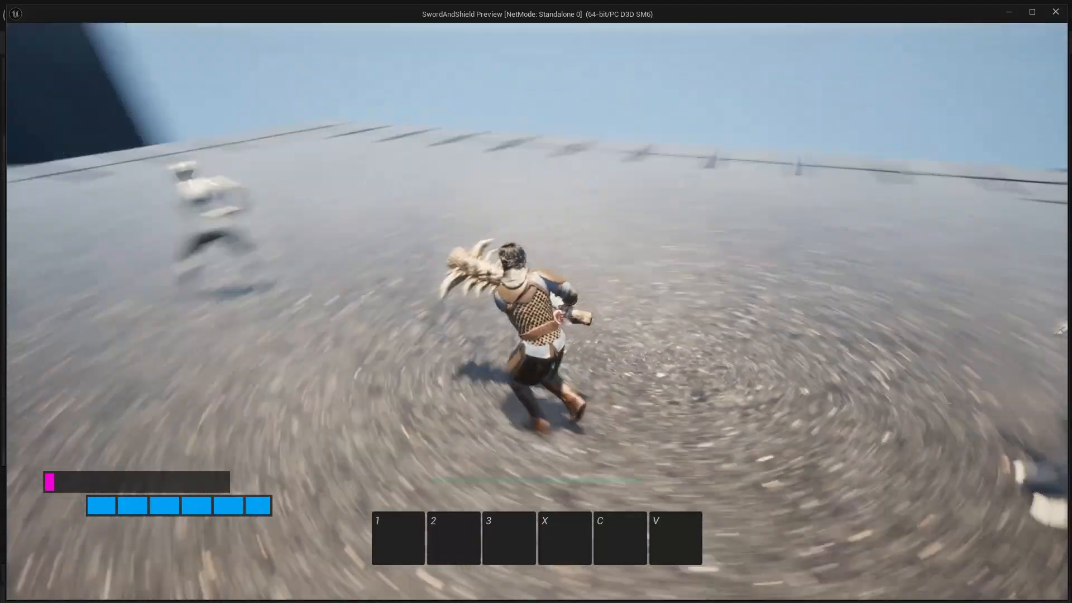
pyautogui.press('shift')
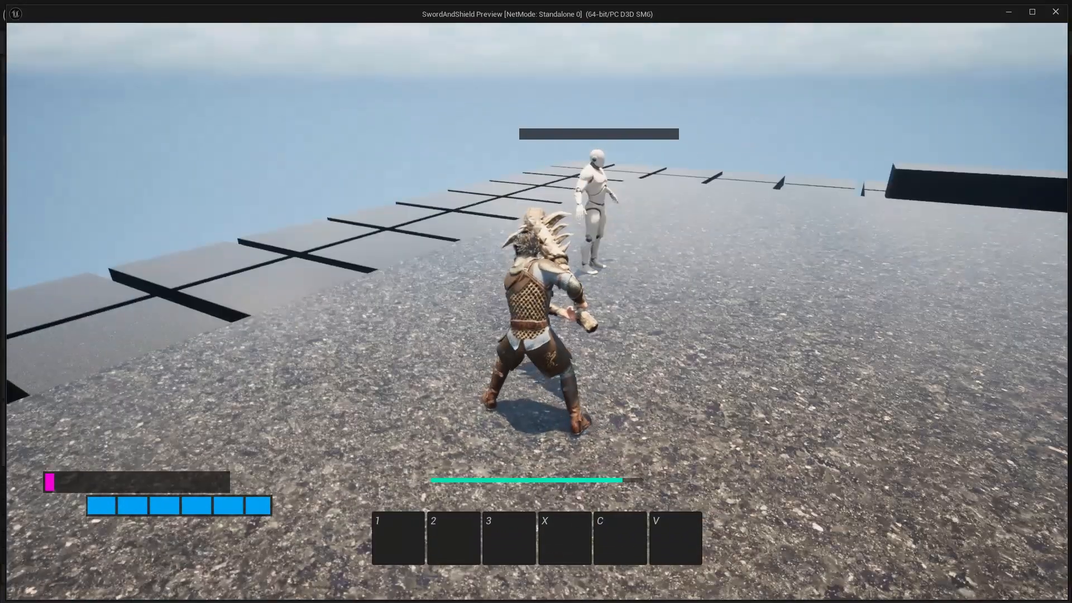